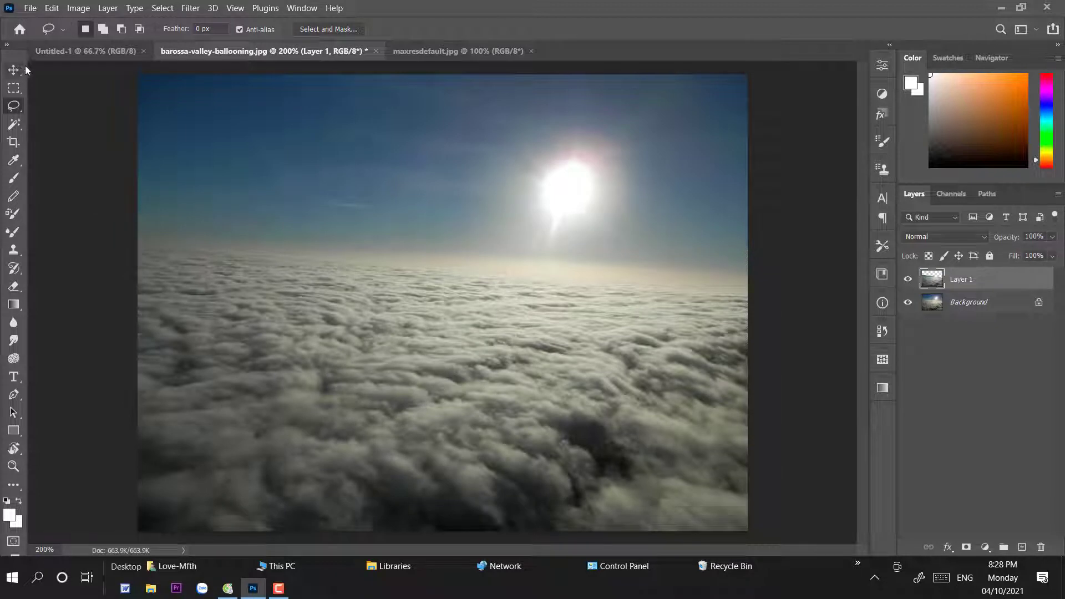
Bring the cut-out cloud layer from barossa-valley-ballooning.jpg into Untitled-1 and scale it to about 328% to span the canvas width at its base.
left_click(13, 70)
left_click_drag(929, 283, 361, 320)
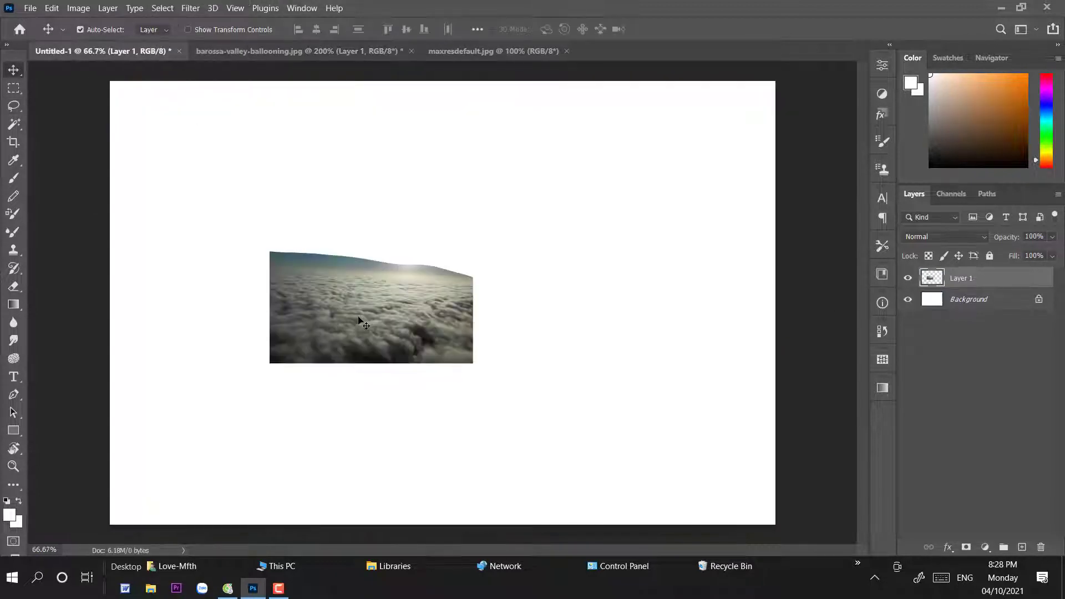
key("ctrl+t")
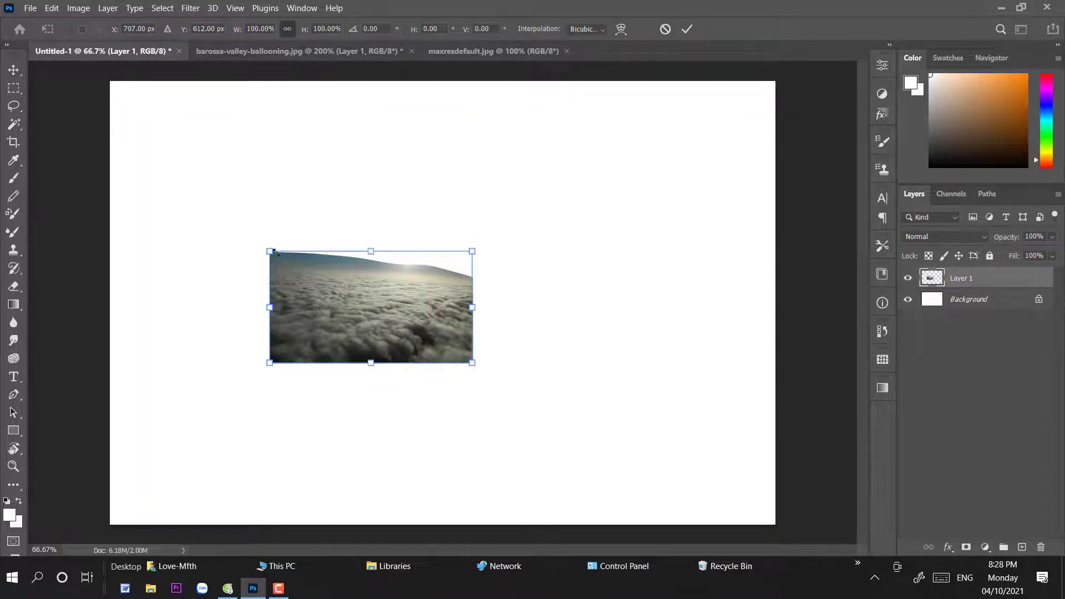
left_click_drag(272, 252, 36, 121)
left_click_drag(472, 364, 617, 428)
left_click_drag(450, 412, 523, 478)
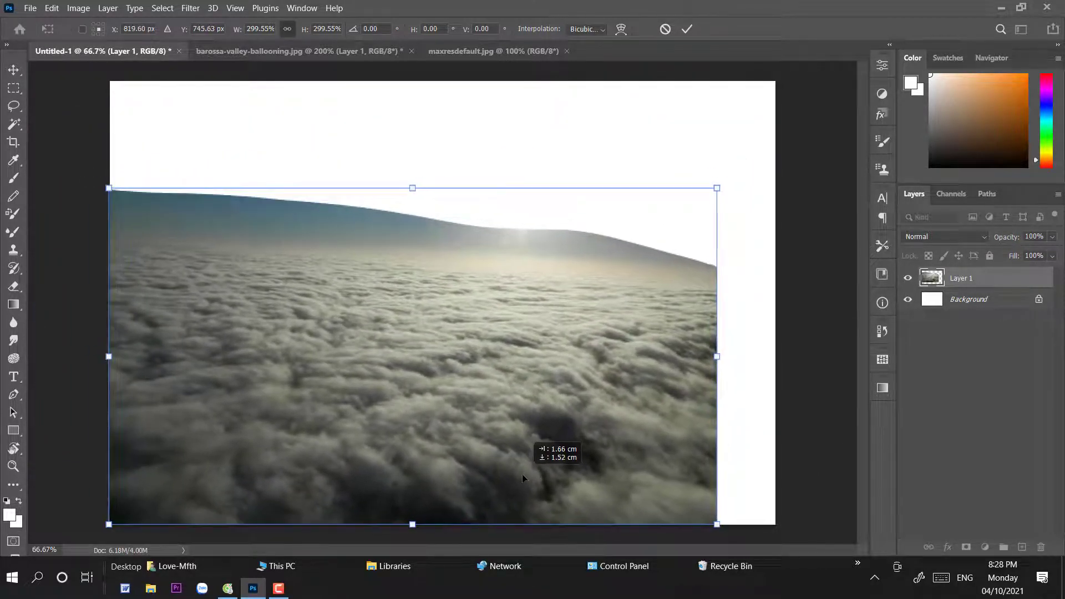
left_click_drag(715, 356, 775, 349)
left_click_drag(698, 375, 698, 361)
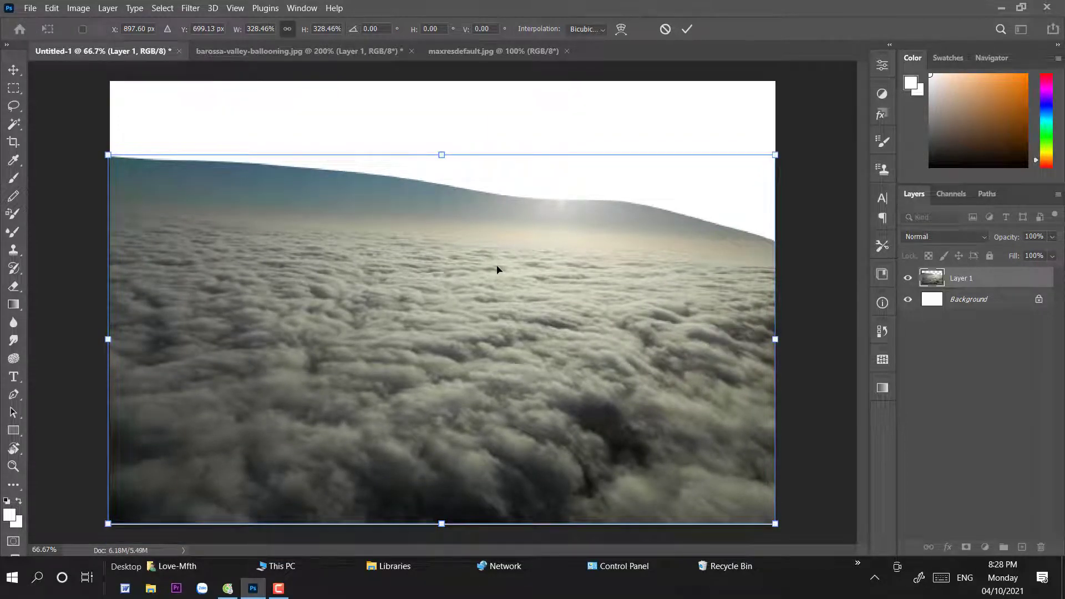
left_click_drag(499, 268, 499, 269)
left_click(14, 67)
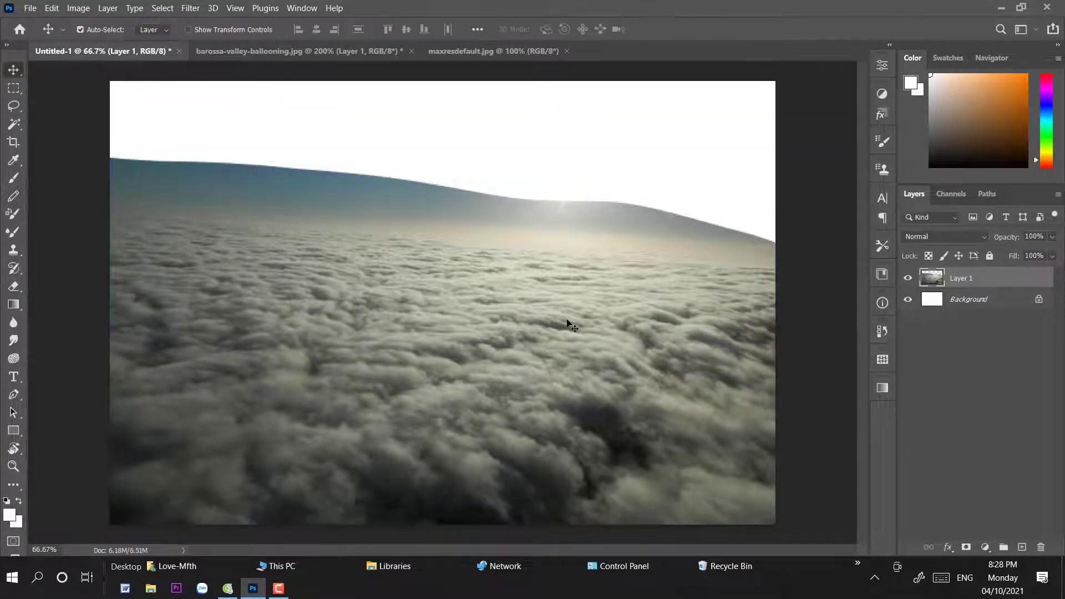
Add a Brightness/Contrast adjustment clipped to the cloud layer and adjust its brightness and contrast.
key("ctrl+minus")
key("ctrl+minus")
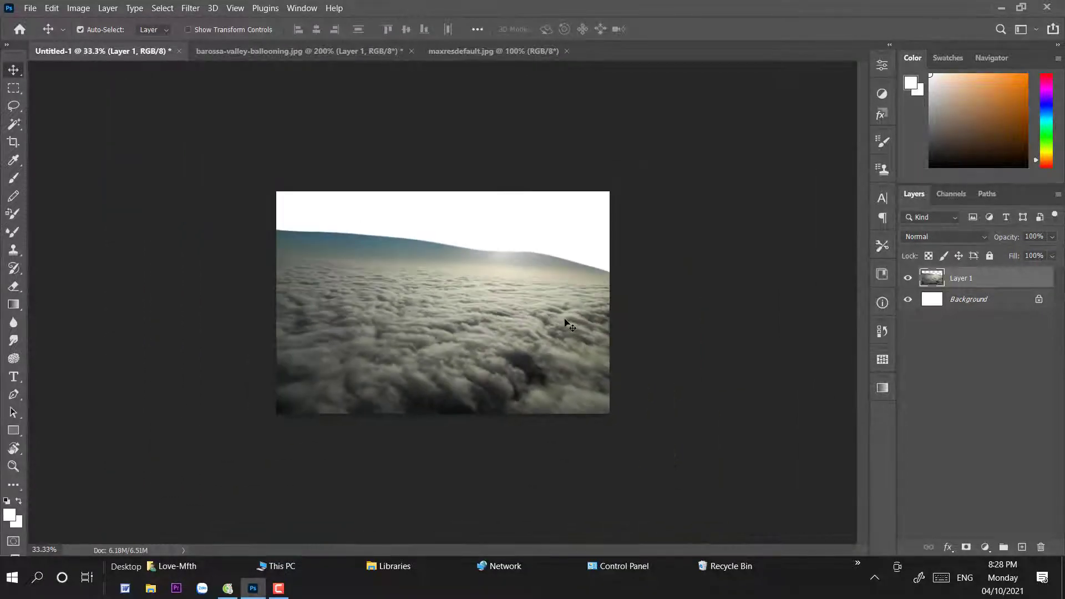
left_click(982, 546)
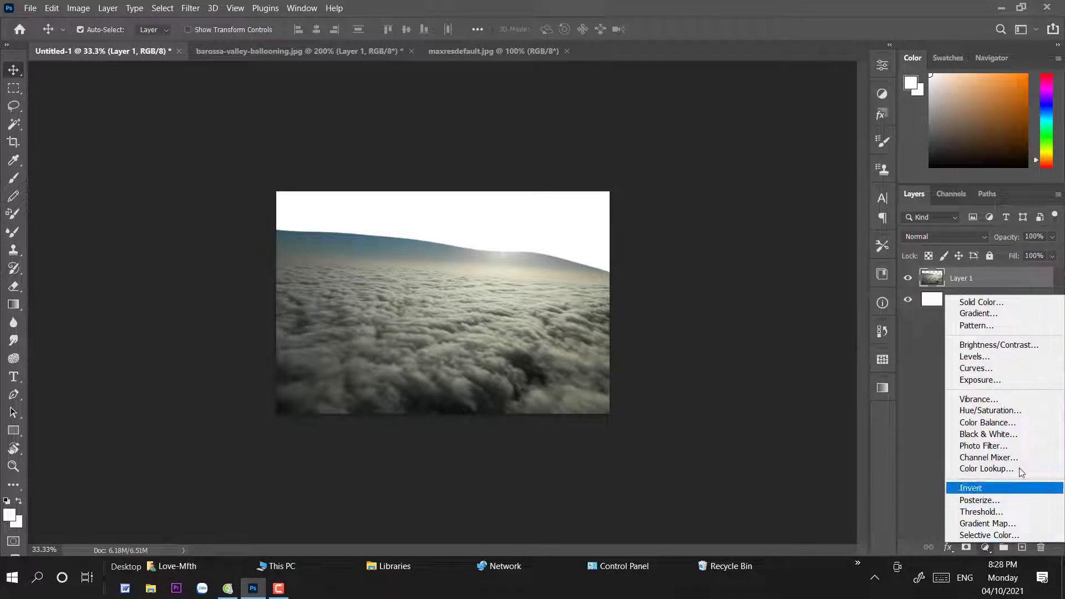
left_click(993, 345)
left_click_drag(783, 142, 798, 170)
left_click(881, 65)
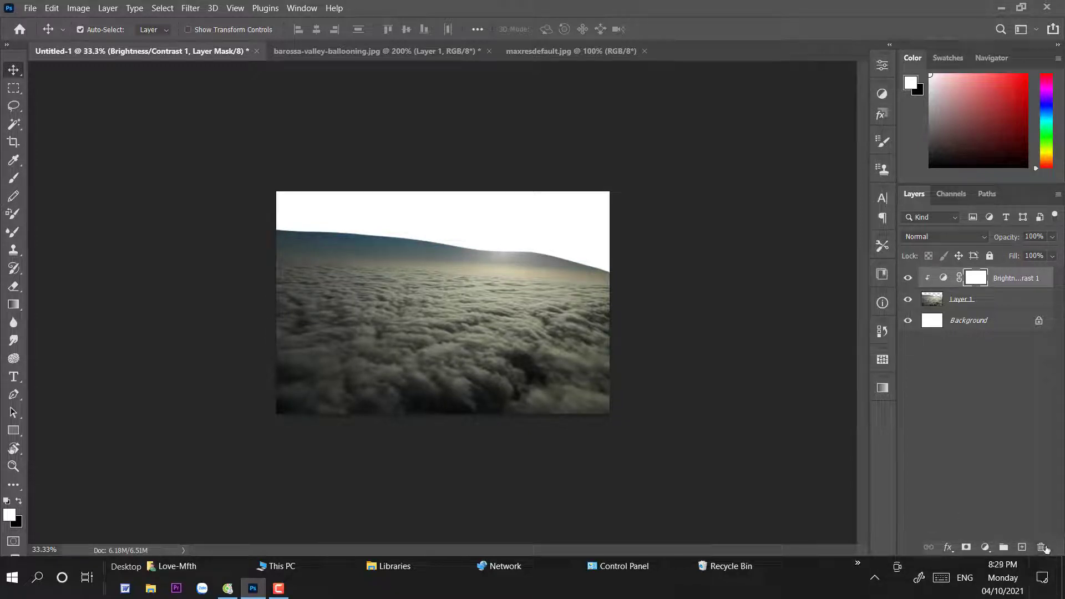
left_click(1041, 578)
left_click(923, 519)
left_click(685, 366)
Add a clipped Color Balance adjustment over the clouds, shifting the midtones toward blue to about +9.
left_click(985, 547)
left_click(969, 419)
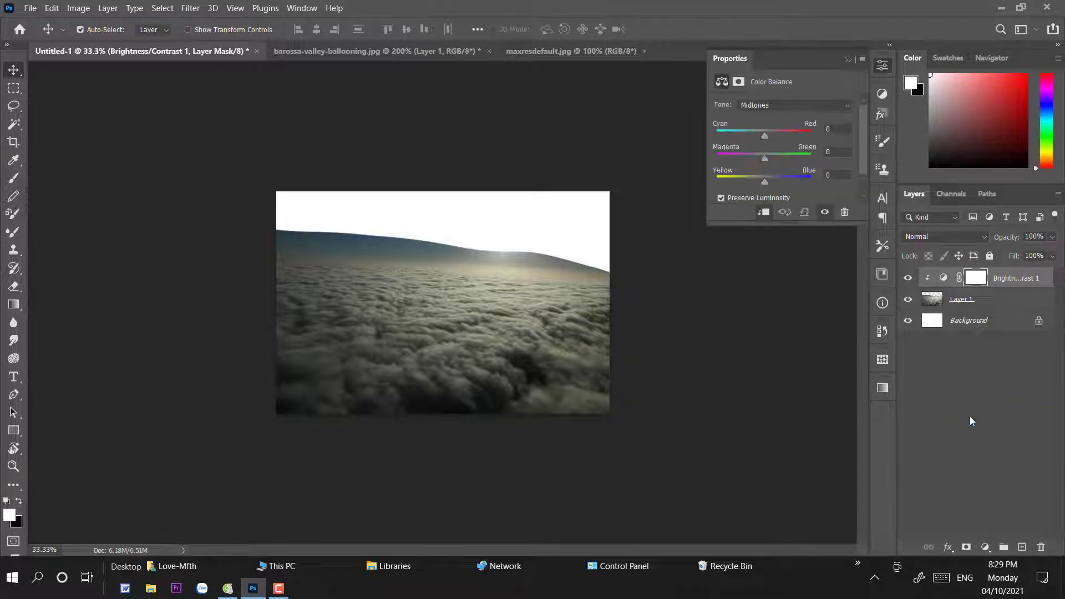
left_click_drag(766, 181, 770, 184)
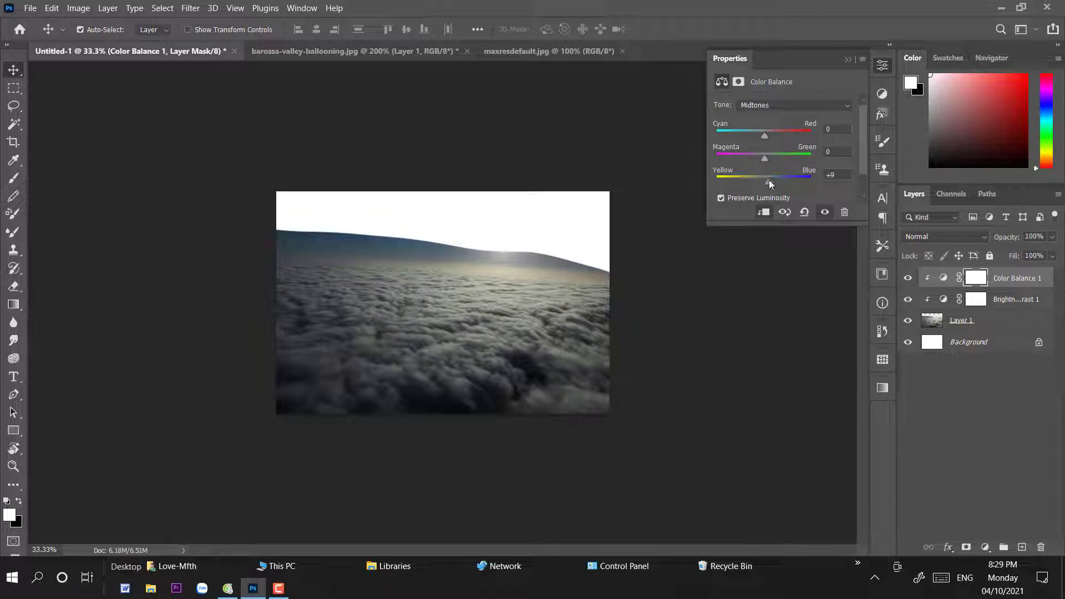
left_click_drag(766, 136, 763, 136)
left_click(881, 65)
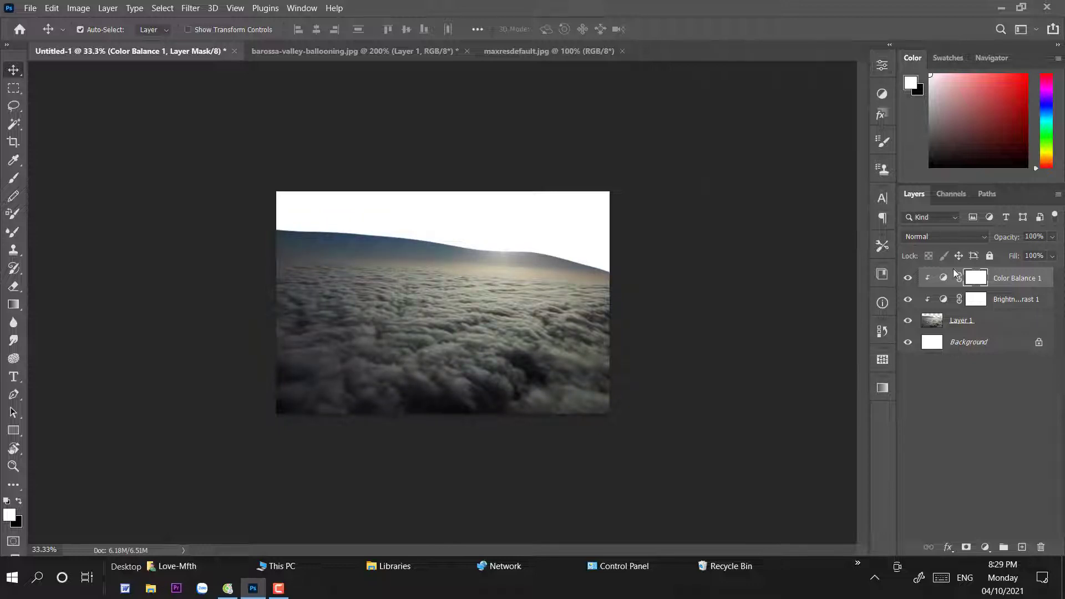
Add a clipped Levels adjustment over the clouds and lower its white output level to roughly the middle to darken them.
left_click(984, 547)
left_click(974, 356)
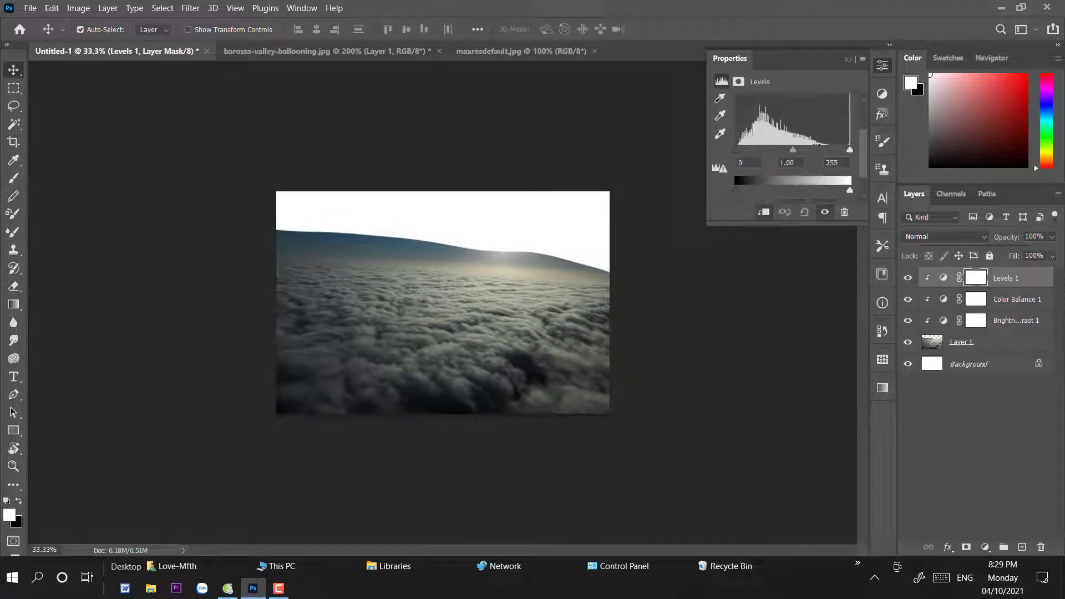
left_click_drag(848, 191, 804, 194)
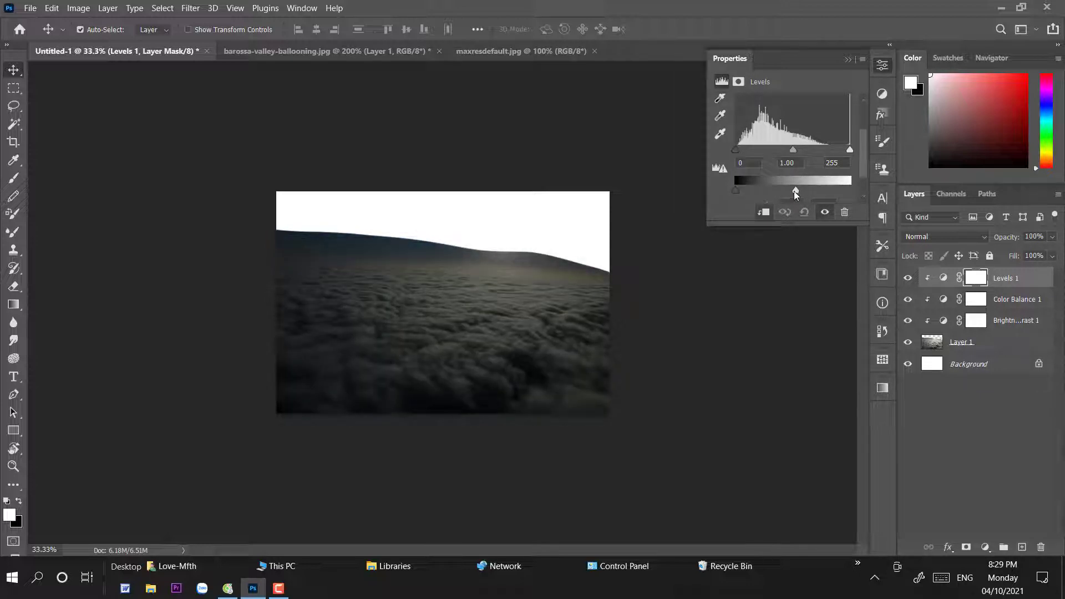
Add a mask to the cloud layer and start fading its upper edge with black-to-transparent reflected gradients.
left_click(961, 341)
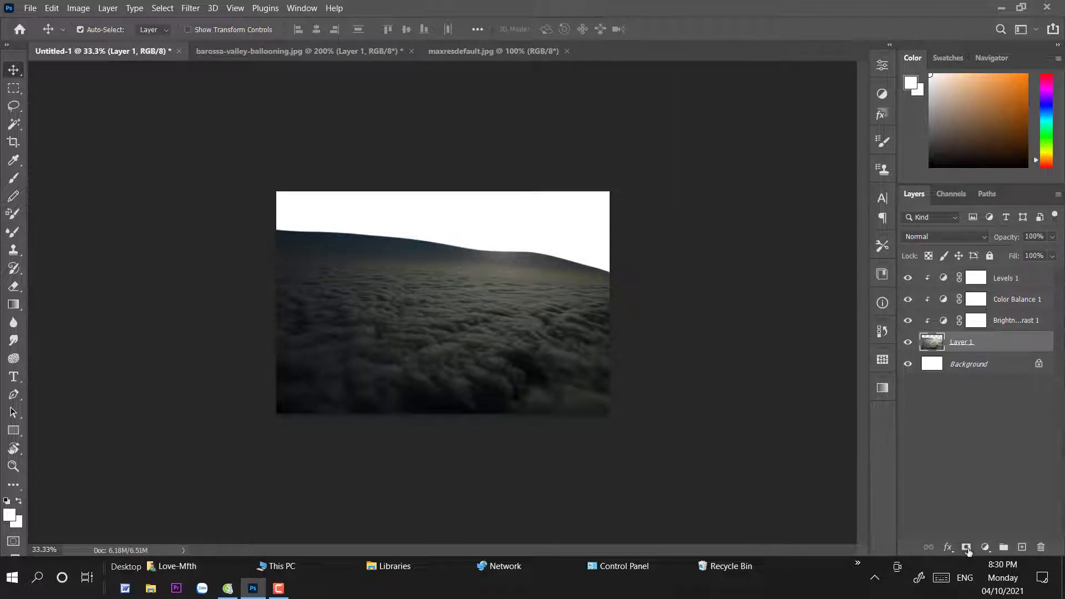
left_click(965, 547)
key("g")
left_click(97, 29)
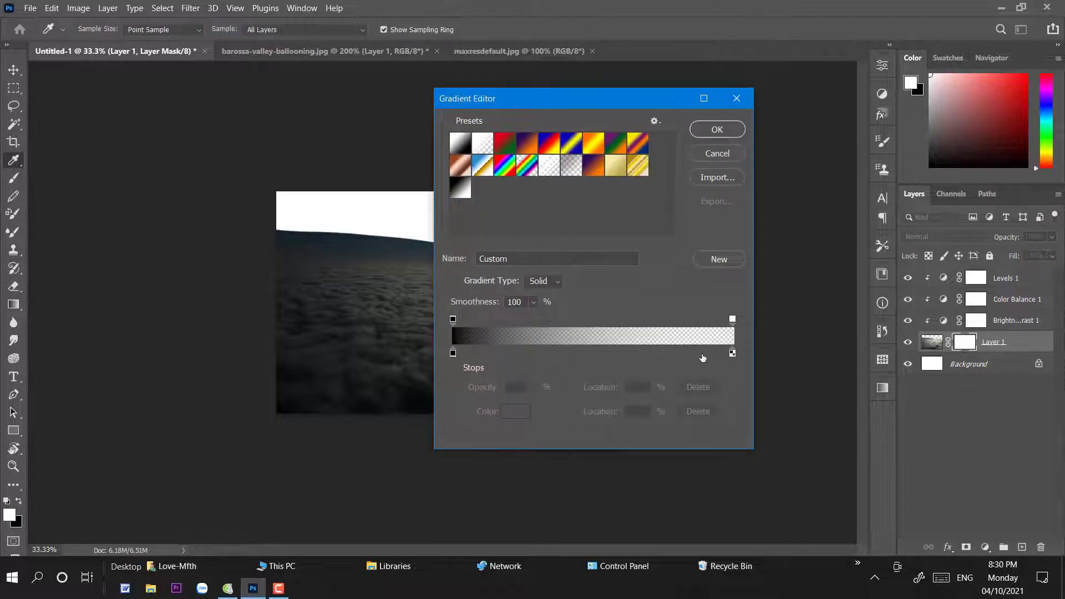
left_click(712, 130)
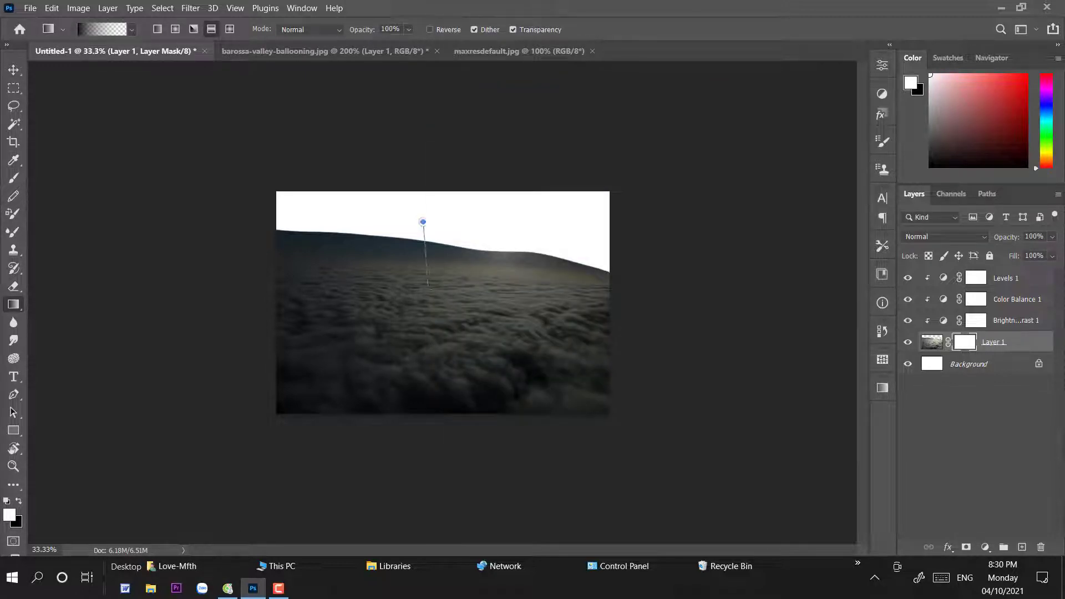
left_click_drag(428, 285, 427, 286)
left_click_drag(457, 220, 466, 291)
left_click_drag(477, 229, 477, 282)
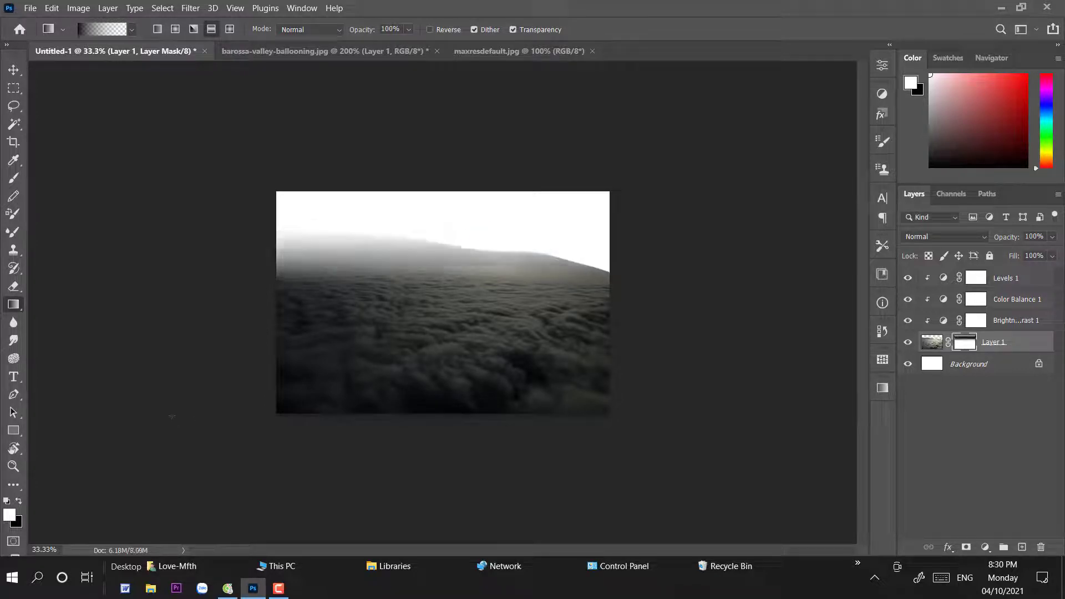
Set black as the foreground color and extend the mask gradients until the remaining sky above the cloud horizon is hidden.
left_click(19, 501)
left_click_drag(442, 248, 441, 248)
left_click_drag(466, 228, 466, 279)
left_click_drag(537, 226, 599, 286)
left_click(14, 70)
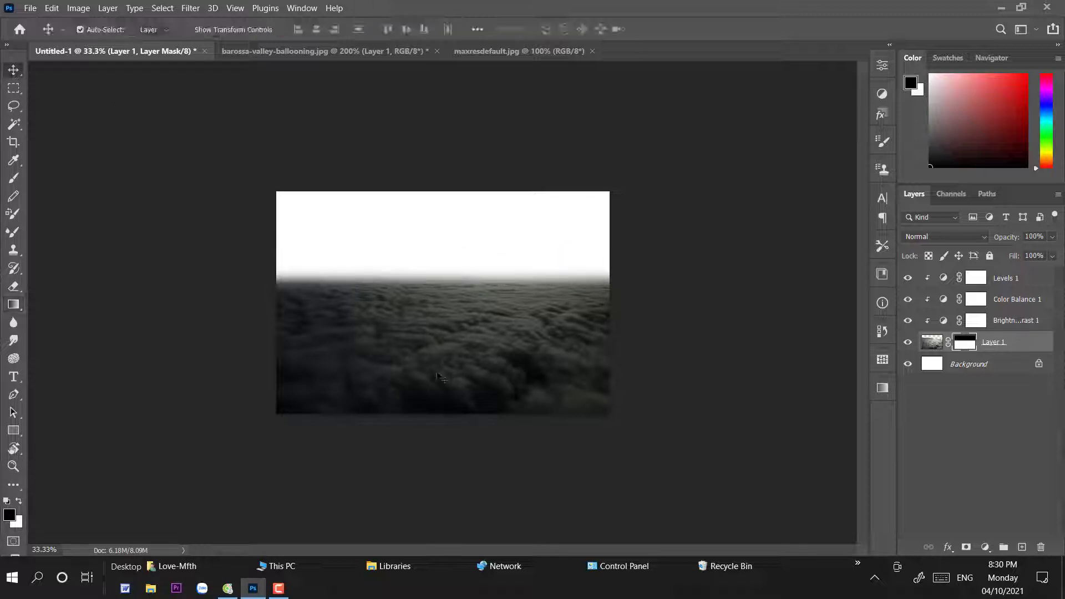
Target the Levels mask with the Brush tool and enlarge the brush to 2165 px at 45% opacity.
left_click(392, 275)
left_click(14, 178)
right_click(396, 305)
left_click(510, 336)
right_click(542, 302)
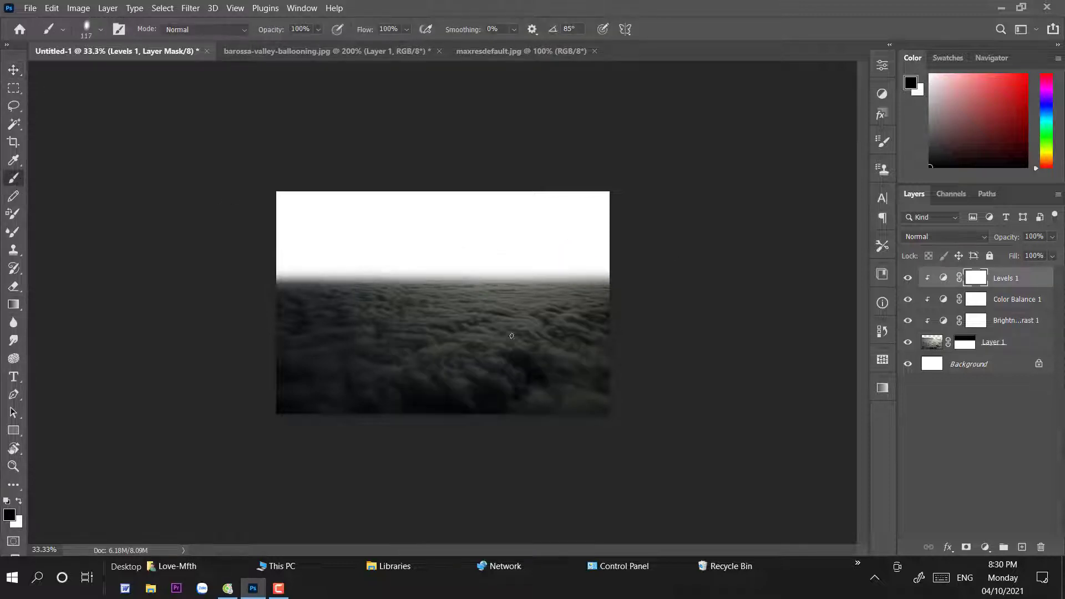
left_click_drag(584, 341, 604, 347)
left_click(672, 334)
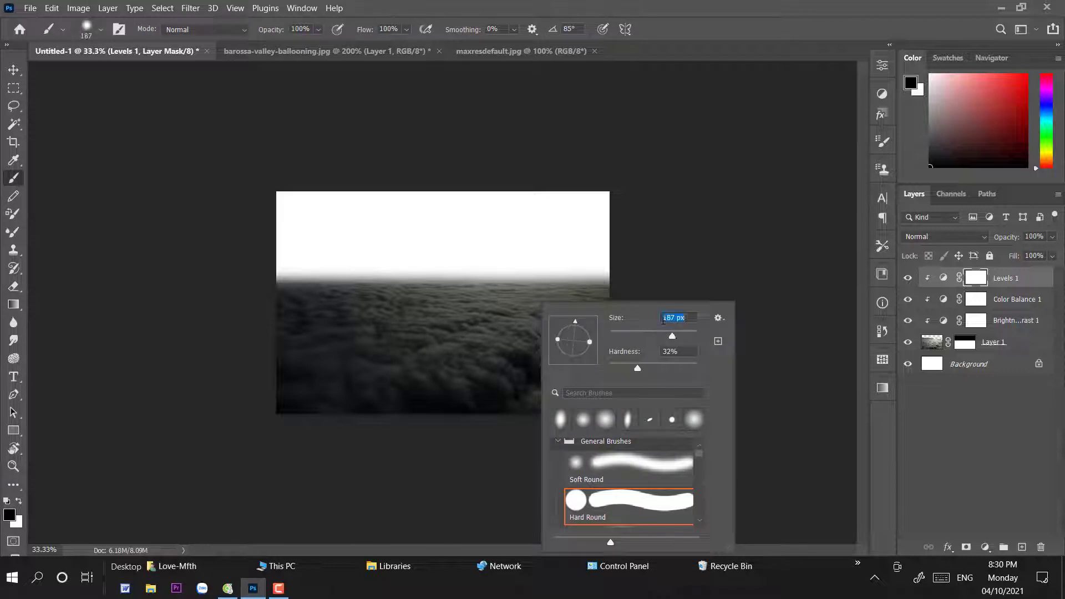
left_click(694, 335)
left_click(691, 335)
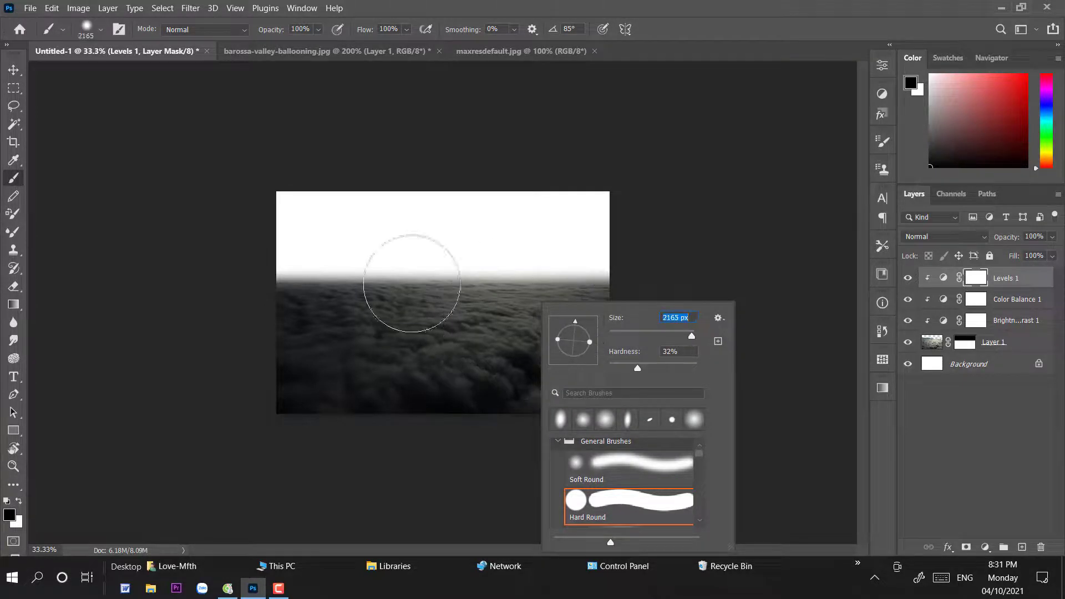
left_click(318, 30)
left_click(501, 378)
Reduce the brush size to 354 px and the brush opacity to 24%.
right_click(307, 252)
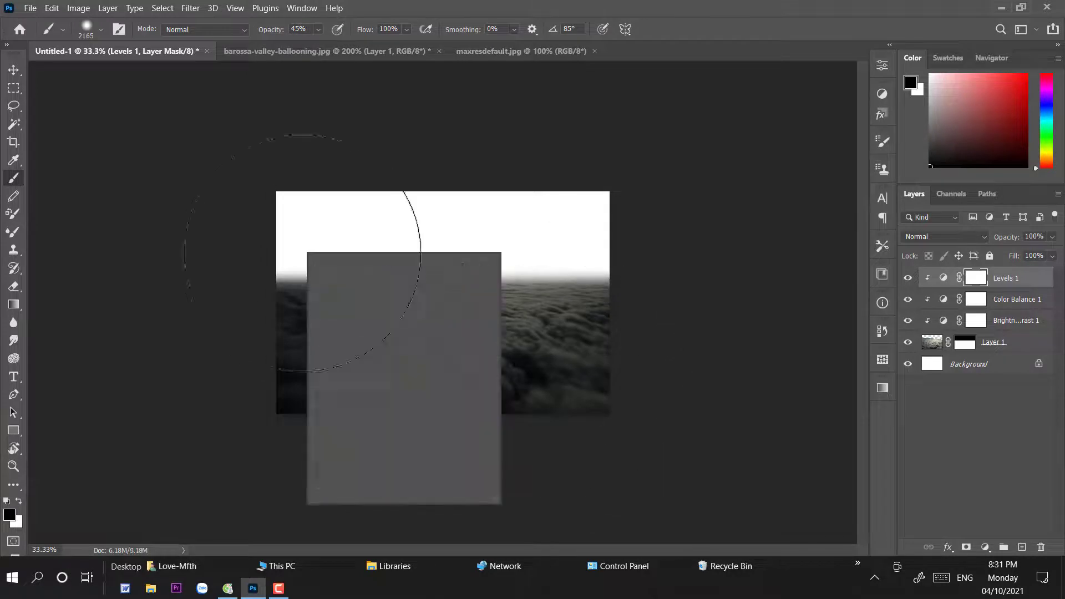
left_click(448, 286)
key("Return")
key("2")
key("4")
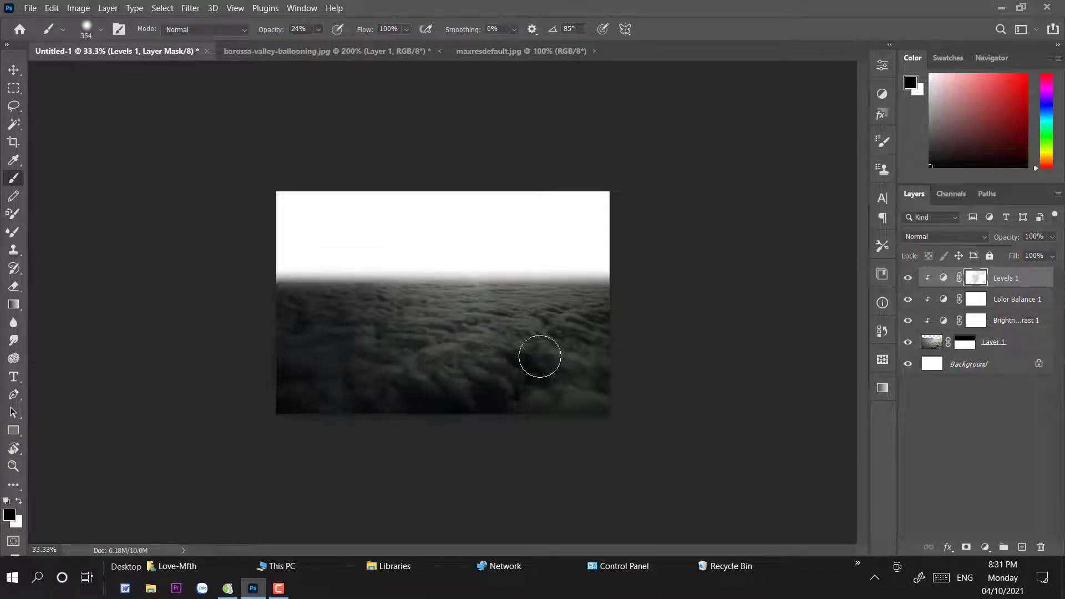
Choose the Soft Round brush and paint black on the Levels mask across the middle of the clouds to lighten them.
left_click(87, 28)
left_click(87, 208)
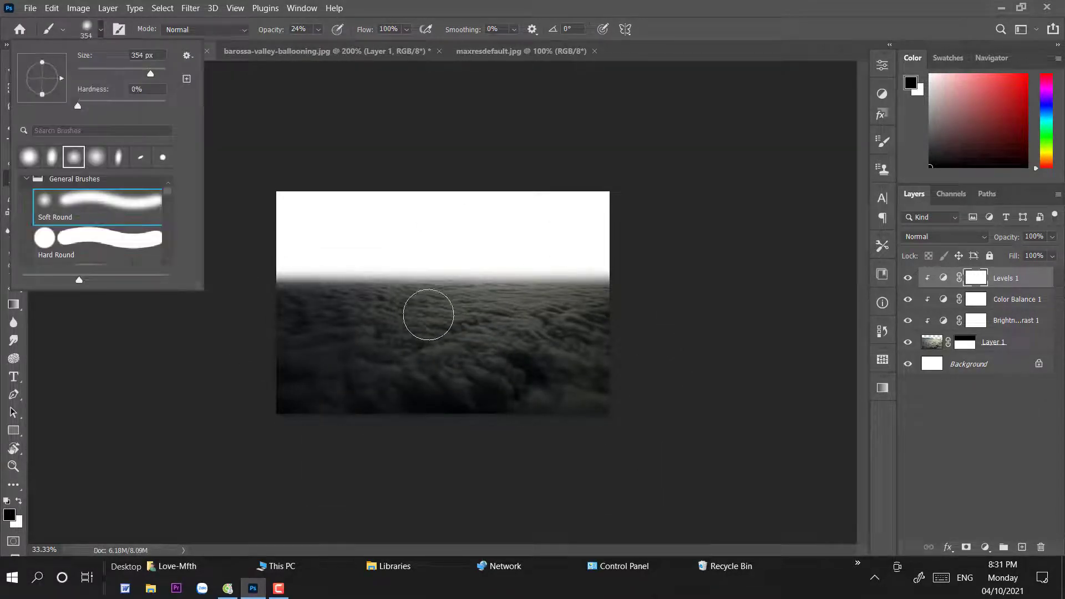
mouse_move(428, 310)
left_mouse_down()
mouse_move(455, 301)
mouse_move(474, 341)
mouse_move(535, 324)
left_mouse_up()
key("v")
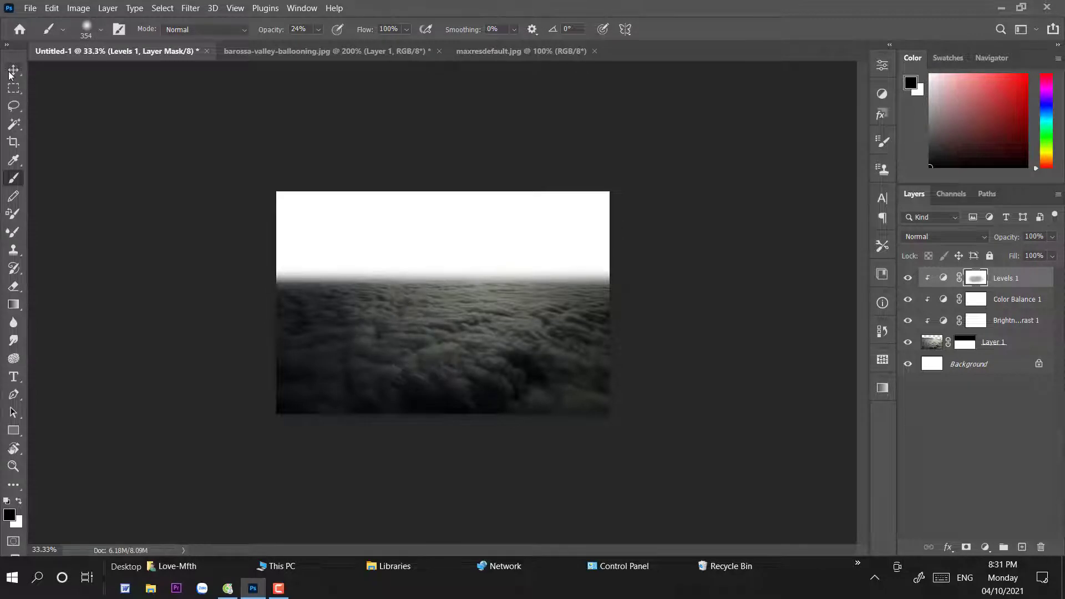
Bring the sky layer from maxresdefault.jpg into Untitled-1 and place it in the stack directly below the masked cloud layer.
left_click(499, 51)
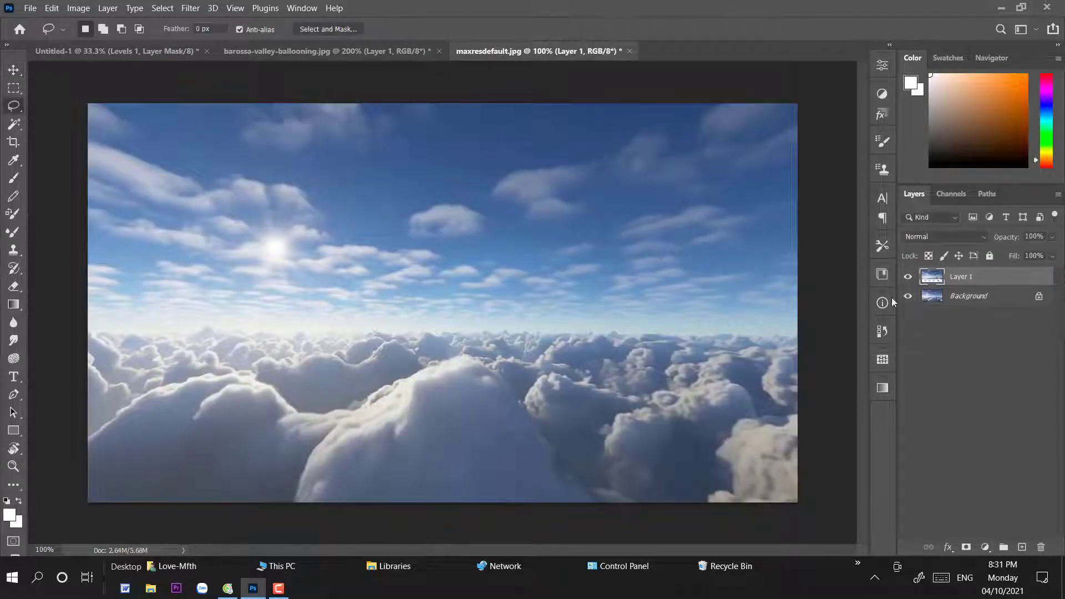
mouse_move(941, 277)
left_mouse_down()
mouse_move(368, 81)
mouse_move(159, 48)
mouse_move(495, 197)
left_mouse_up()
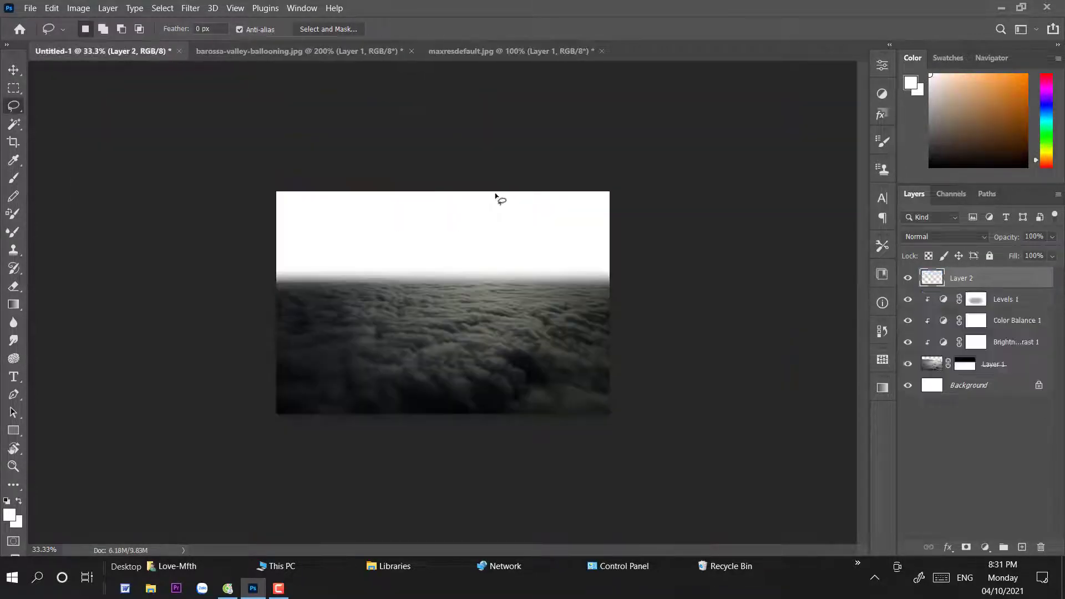
key("ctrl+bracketleft")
key("ctrl+bracketleft")
key("ctrl+bracketleft")
key("ctrl+bracketleft")
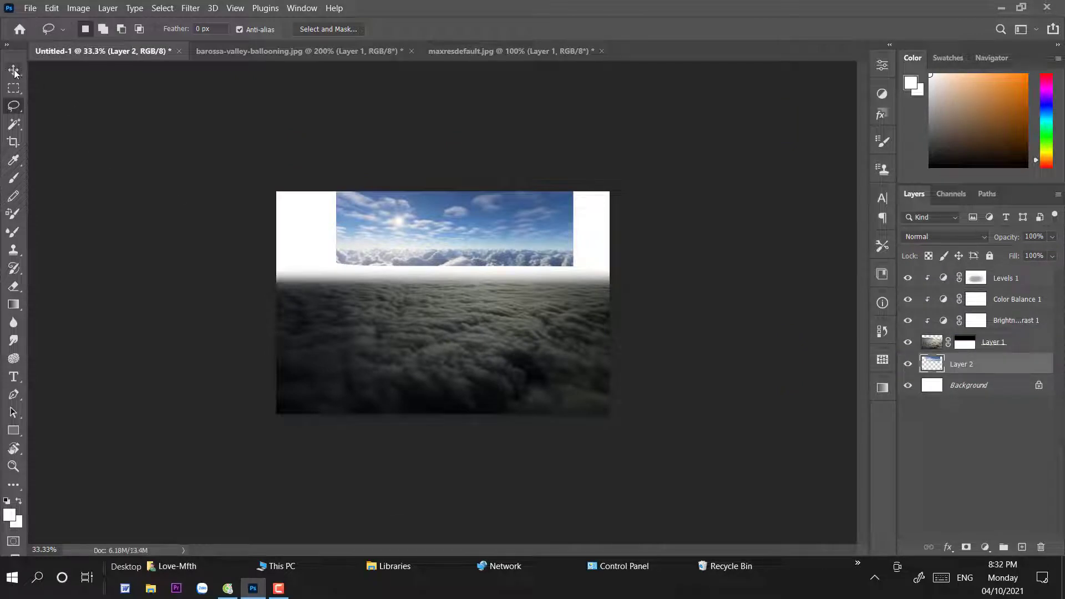
Scale the sky layer to about 196% and lower it so it fills the area above the cloud horizon.
left_click(14, 71)
key("ctrl+t")
left_click_drag(335, 171, 204, 120)
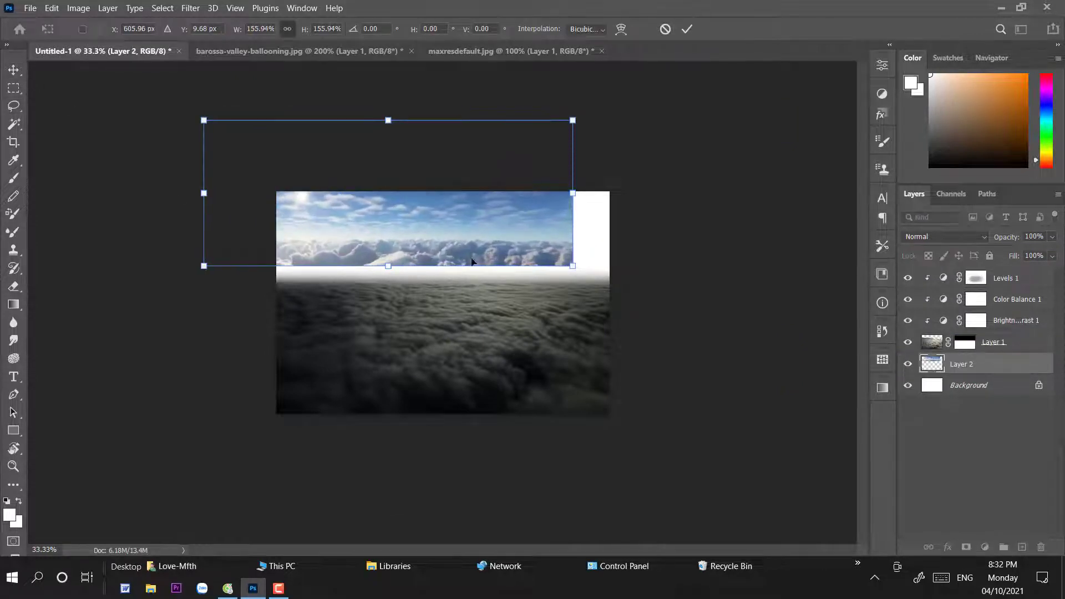
left_click_drag(572, 266, 612, 281)
left_click_drag(202, 118, 147, 82)
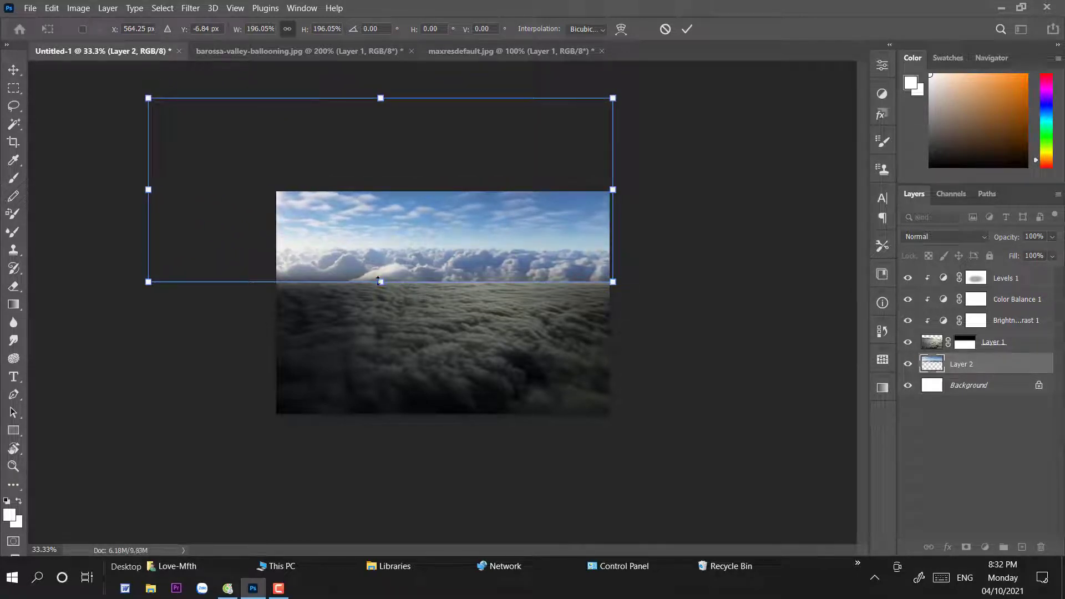
left_click_drag(469, 235, 470, 266)
key("Return")
left_click(537, 362)
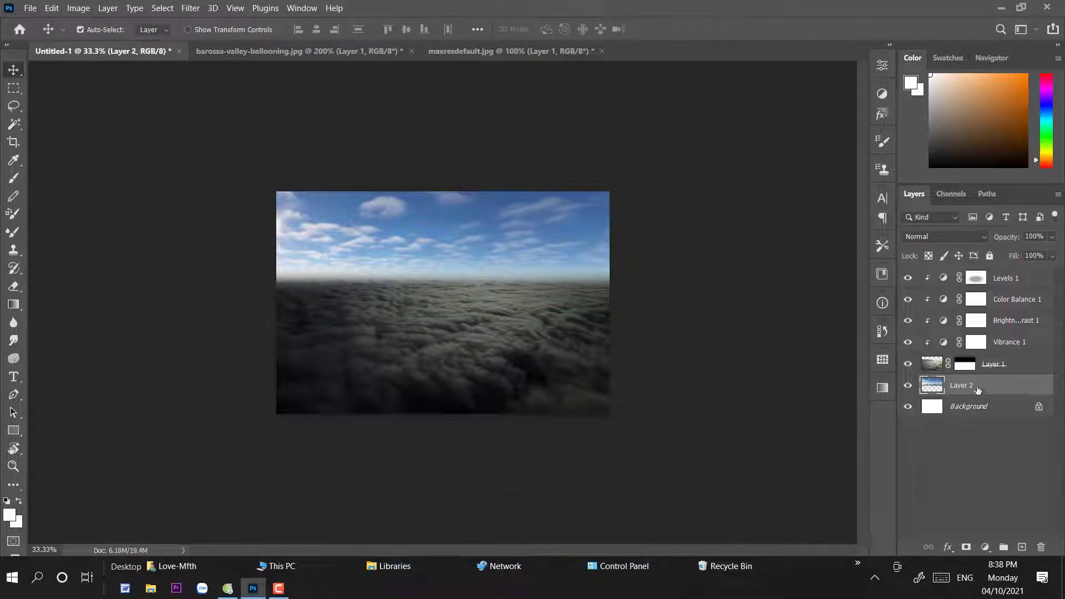
Add a Brightness/Contrast adjustment clipped to the sky layer with brightness -150 and contrast -18.
left_click(983, 547)
left_click(965, 355)
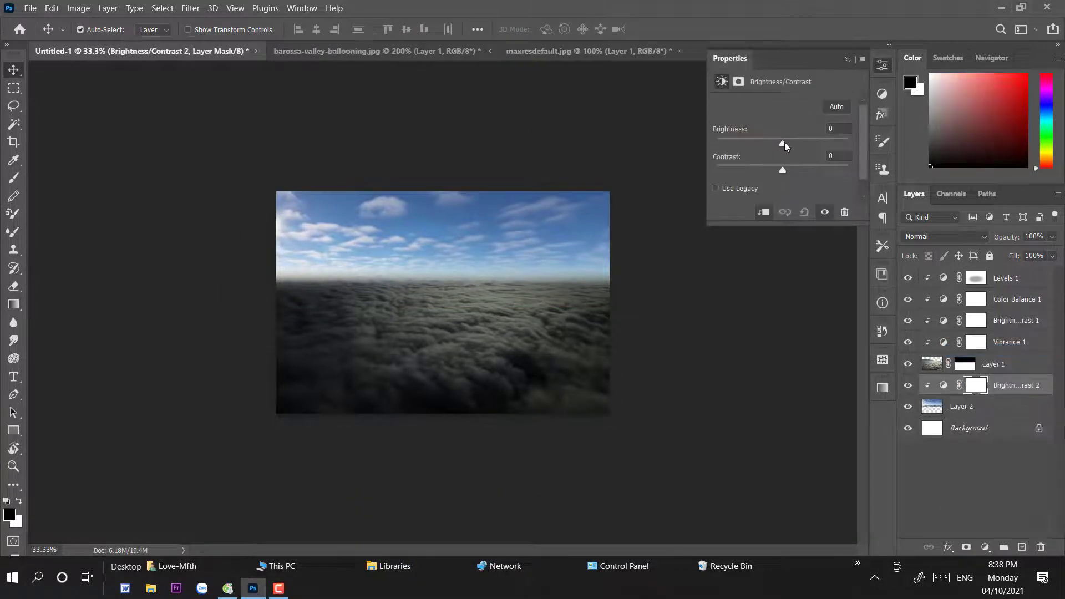
left_click_drag(784, 142, 714, 148)
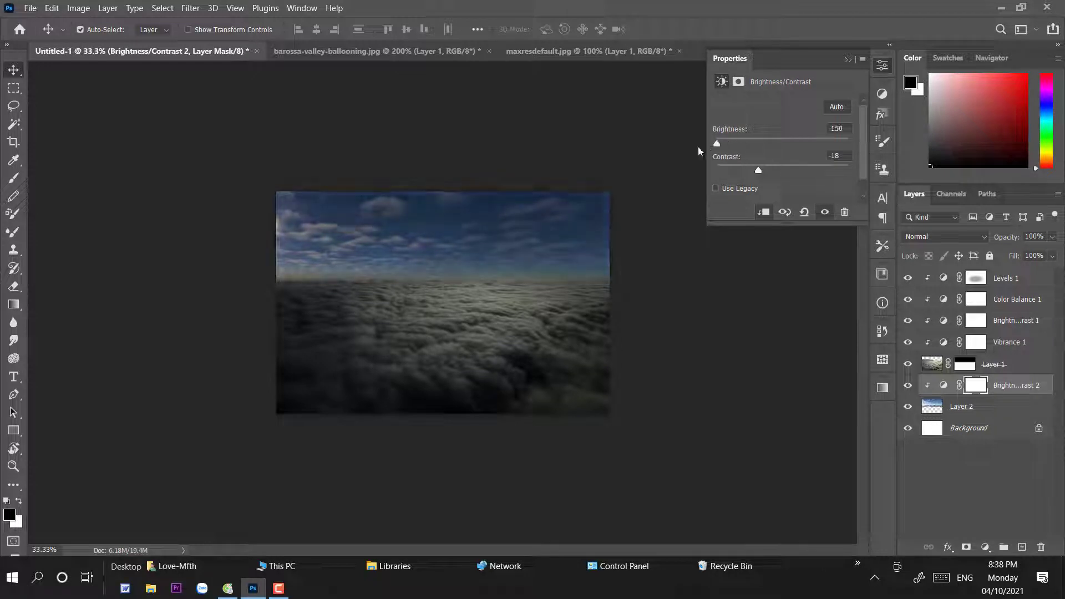
left_click(882, 66)
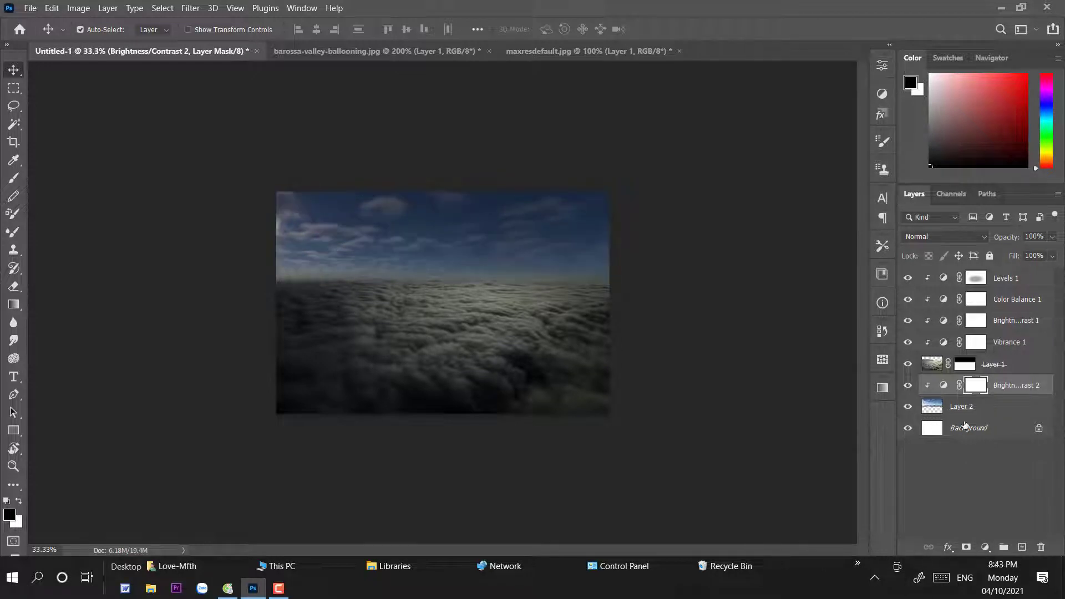
key("ctrl+plus")
key("ctrl+plus")
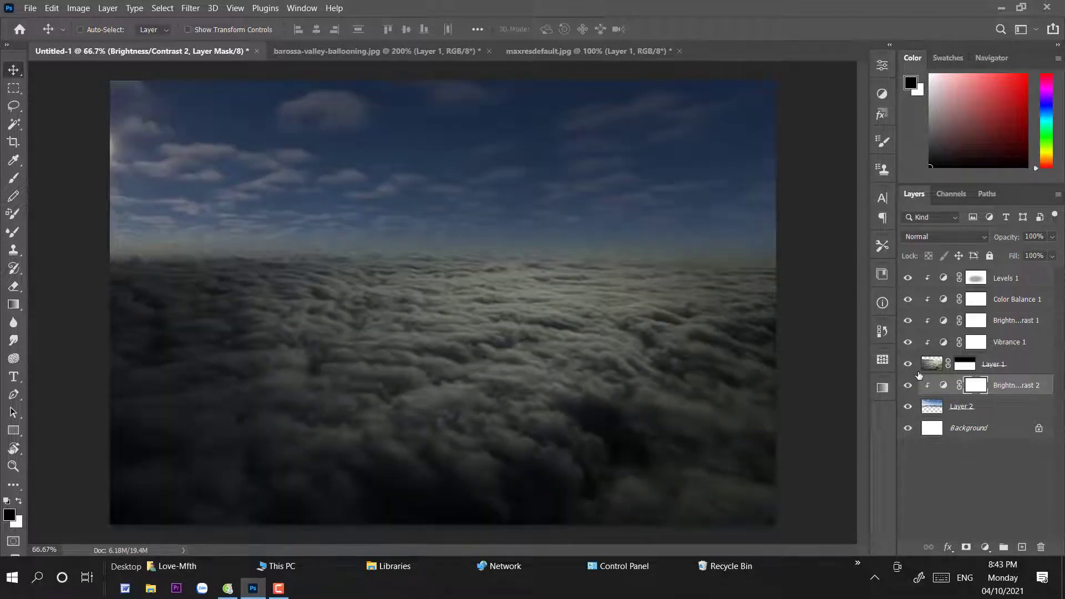
Add a Vibrance adjustment clipped to the sky layer with vibrance -100 and a lowered saturation.
key("ctrl+minus")
left_click(963, 409)
left_click(985, 546)
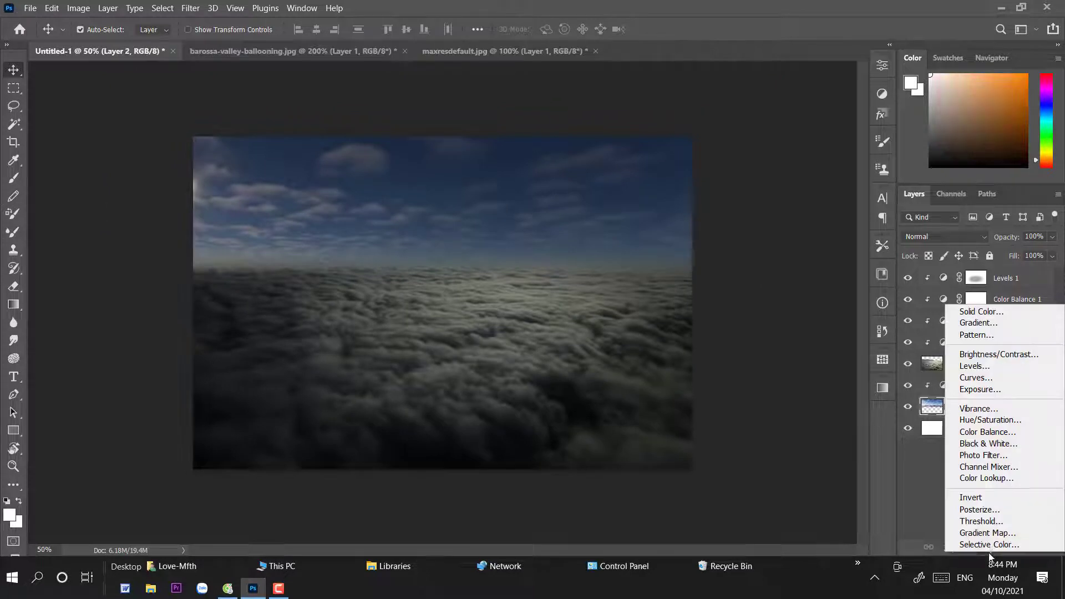
left_click(976, 408)
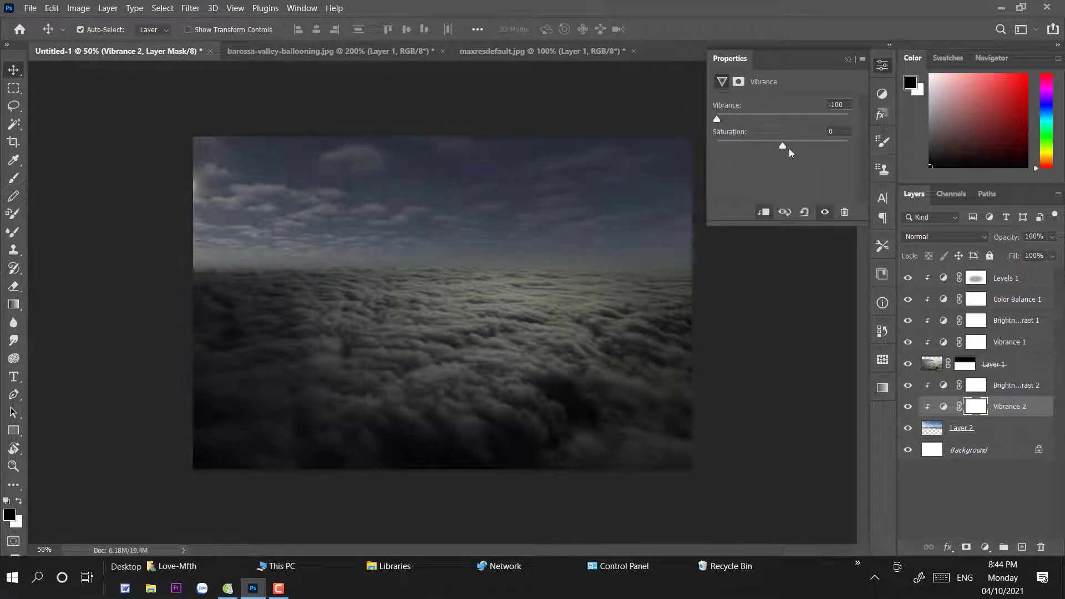
left_click_drag(814, 146, 754, 160)
left_click(771, 375)
Add a Color Balance adjustment clipped above the sky's Brightness/Contrast and shift the midtones slightly toward cyan and yellow.
left_click(976, 386)
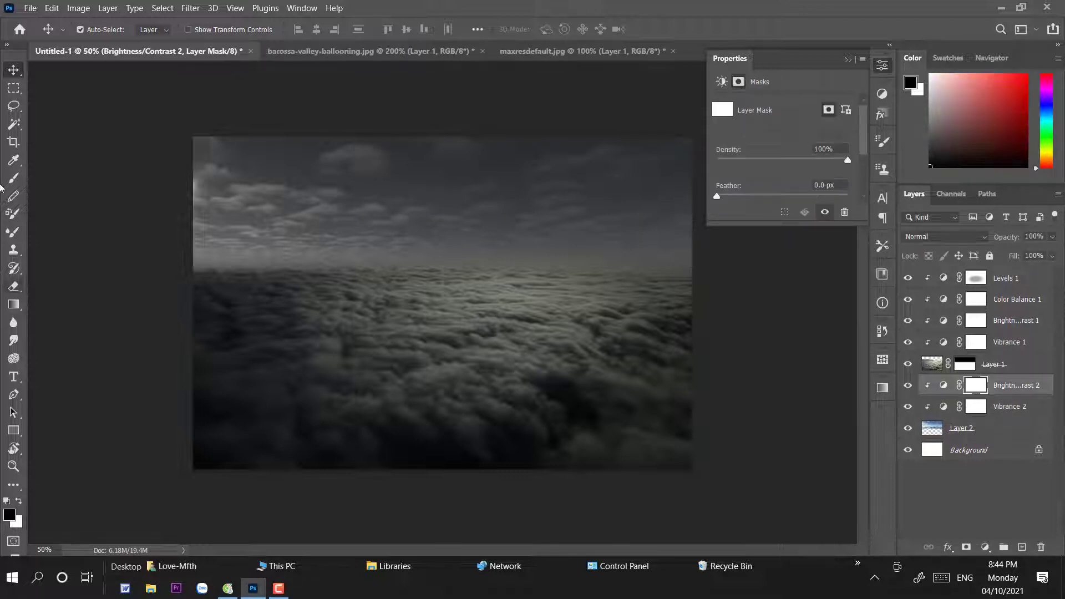
left_click(985, 546)
left_click(976, 423)
left_click_drag(766, 136, 760, 136)
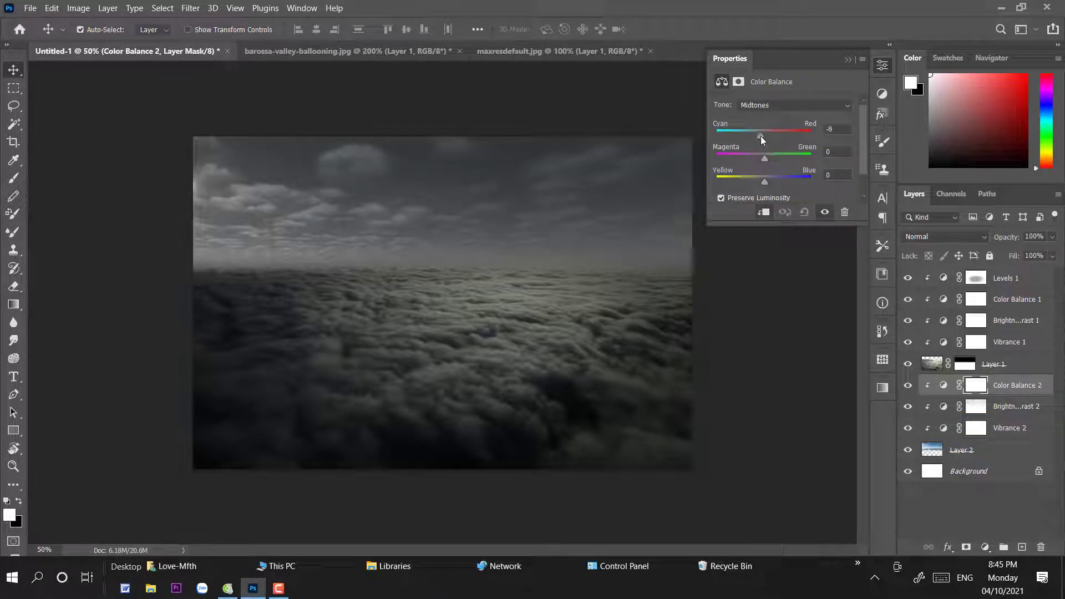
left_click_drag(764, 182, 761, 183)
left_click_drag(763, 134, 761, 137)
left_click_drag(759, 181, 760, 181)
left_click(878, 60)
Move the masked cloud layer down slightly with Free Transform to lower the horizon.
left_click(442, 316)
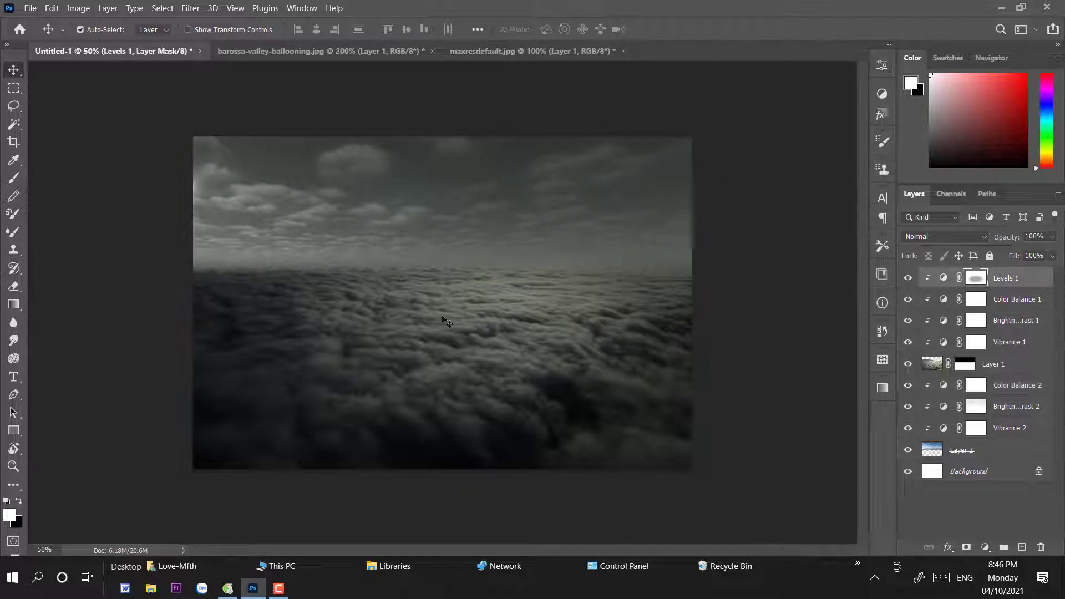
left_click(923, 364)
key("ctrl+t")
left_click_drag(471, 192, 474, 202)
key("Return")
Move the sky layer slightly down and to the left behind the clouds.
left_click(544, 203)
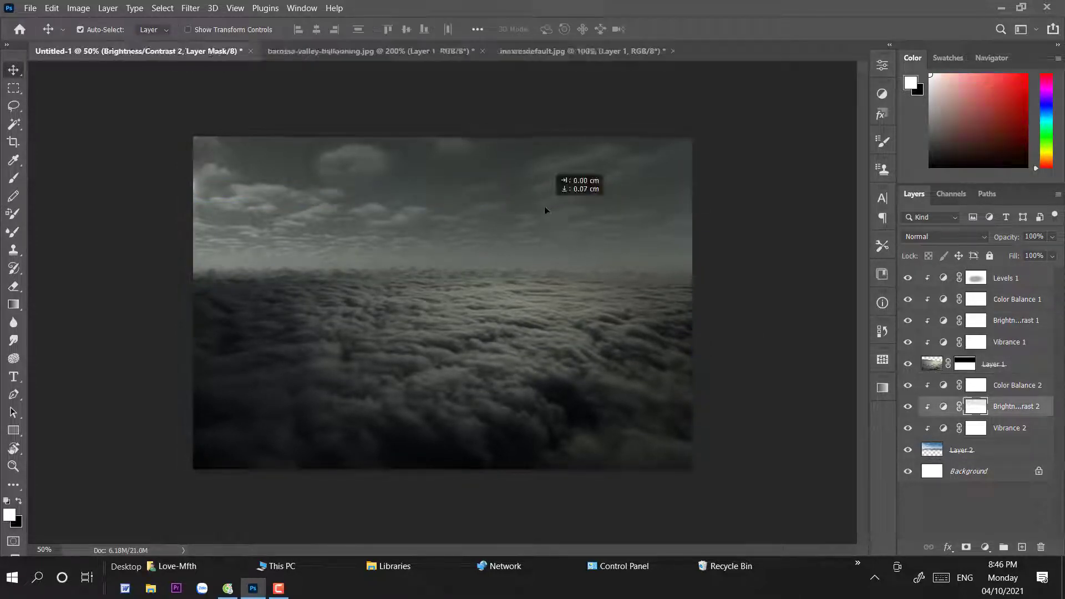
left_click(1017, 447)
key("ctrl+t")
left_click_drag(532, 200, 521, 213)
key("Return")
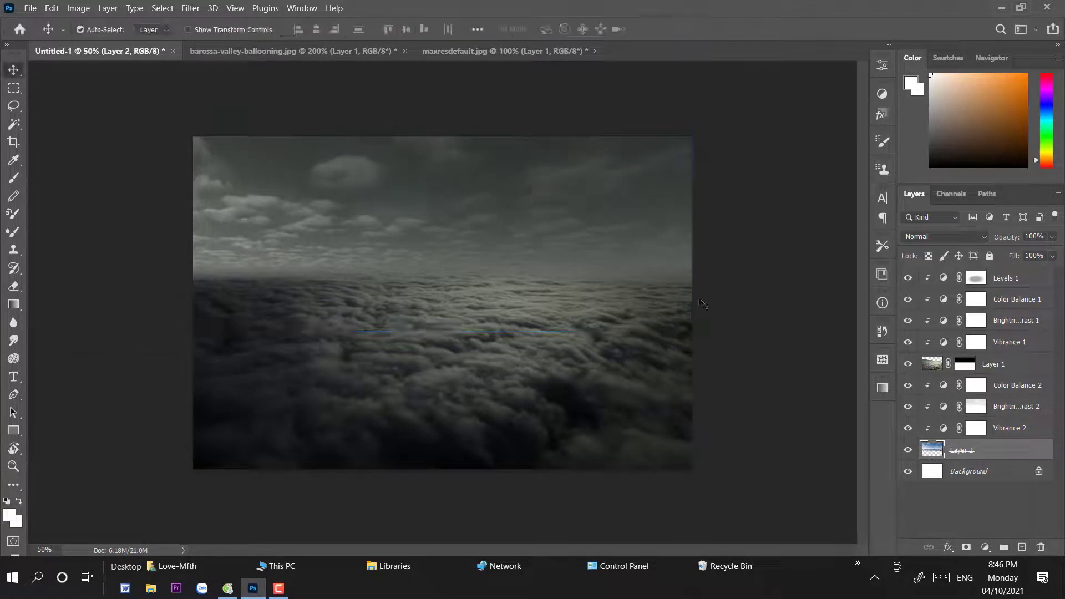
left_click(649, 229)
left_click(950, 360)
key("ctrl+t")
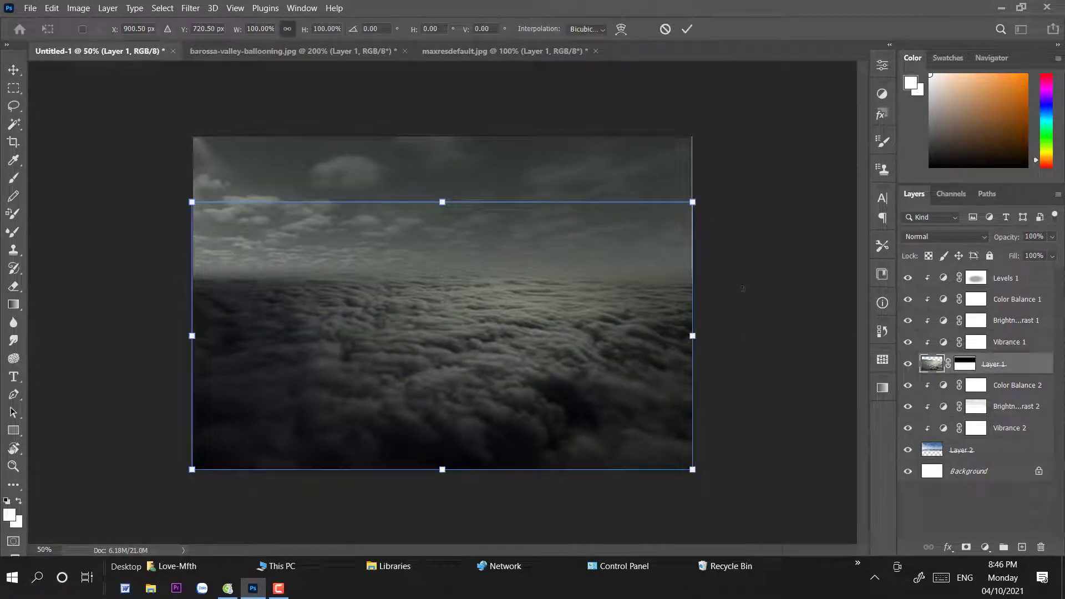
key("Return")
Reposition the sky layer to about X 558.5 px, Y 218 px so it covers the canvas's right edge.
left_click(998, 450)
key("ctrl+t")
left_click_drag(453, 227, 453, 232)
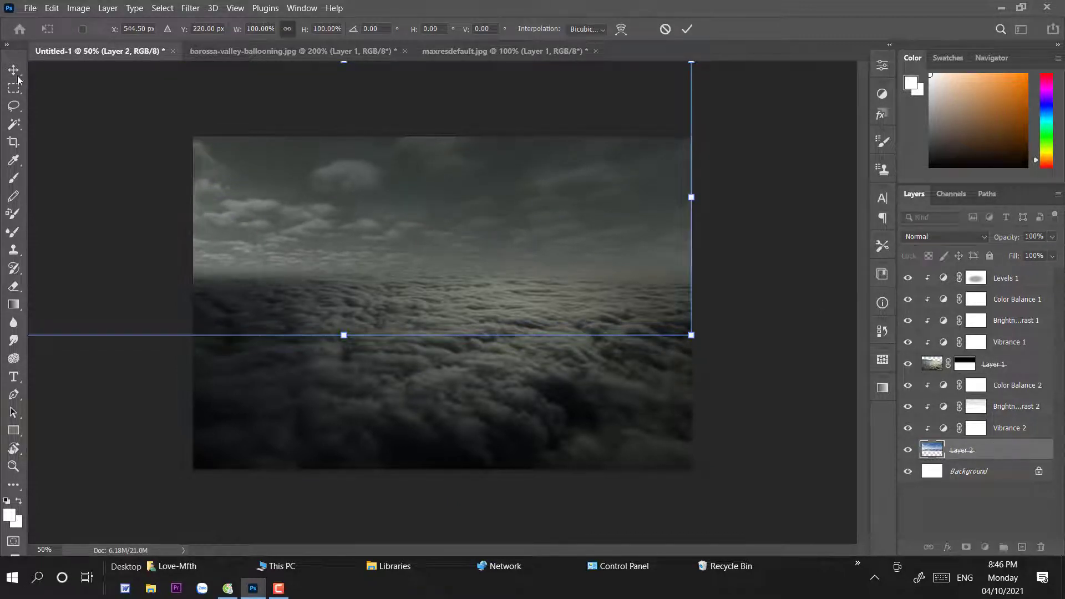
key("Return")
key("ctrl+t")
left_click_drag(587, 242, 594, 241)
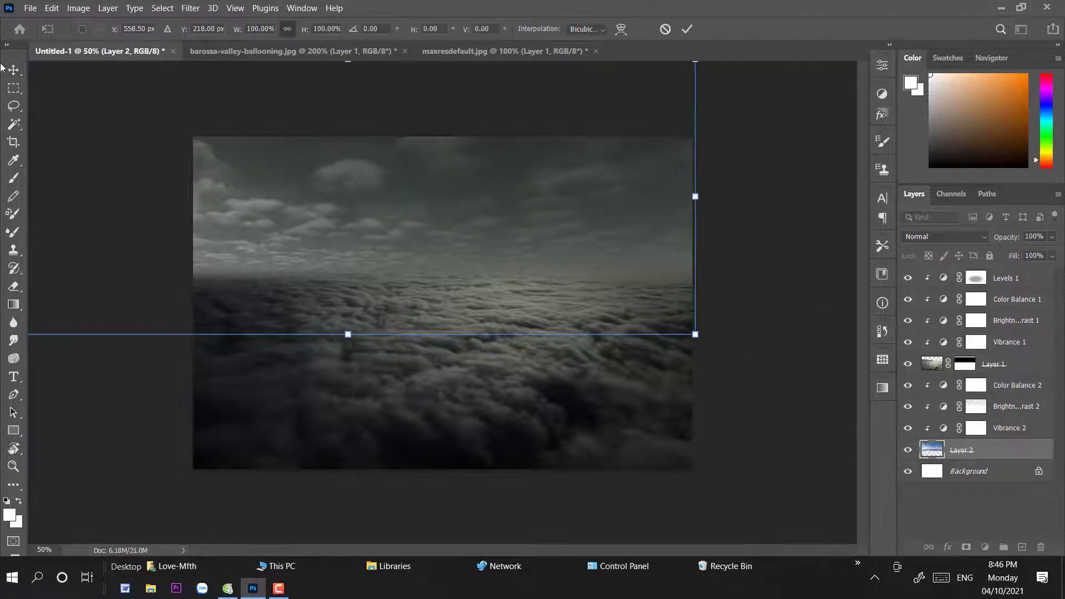
key("Return")
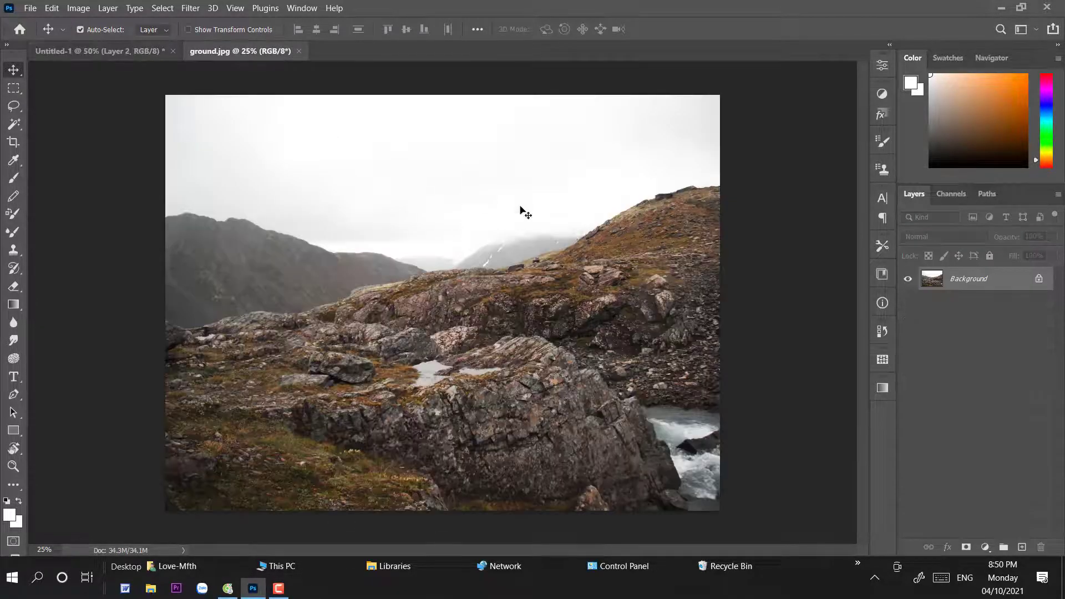
In ground.jpg, lasso the rocky foreground roughly, copy it to a new layer and hide the background.
key("l")
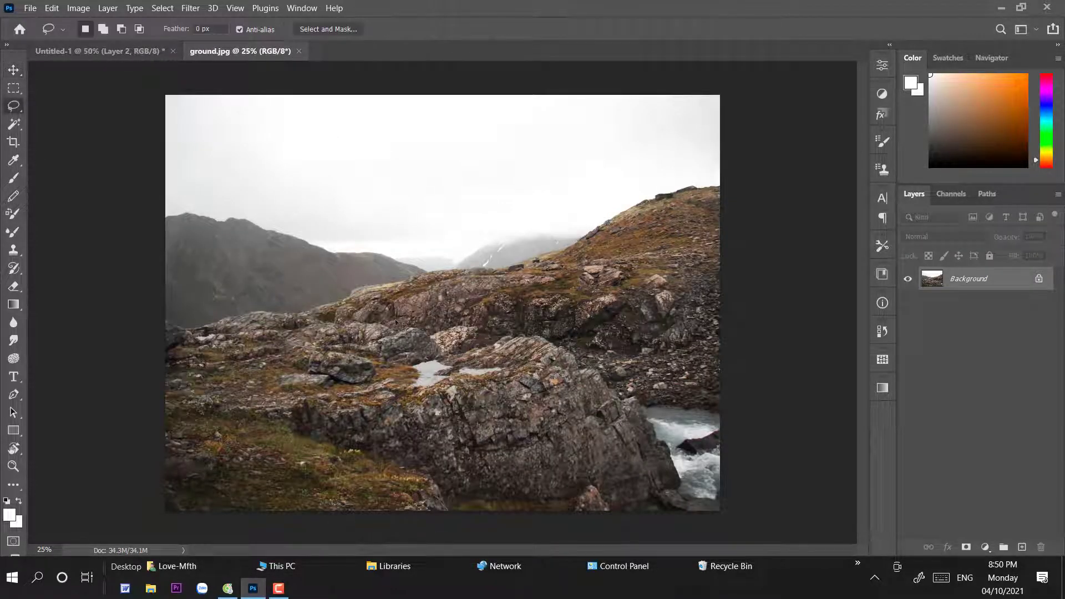
mouse_move(222, 297)
left_mouse_down()
mouse_move(296, 448)
mouse_move(541, 294)
mouse_move(221, 298)
left_mouse_up()
key("ctrl+j")
left_click(907, 302)
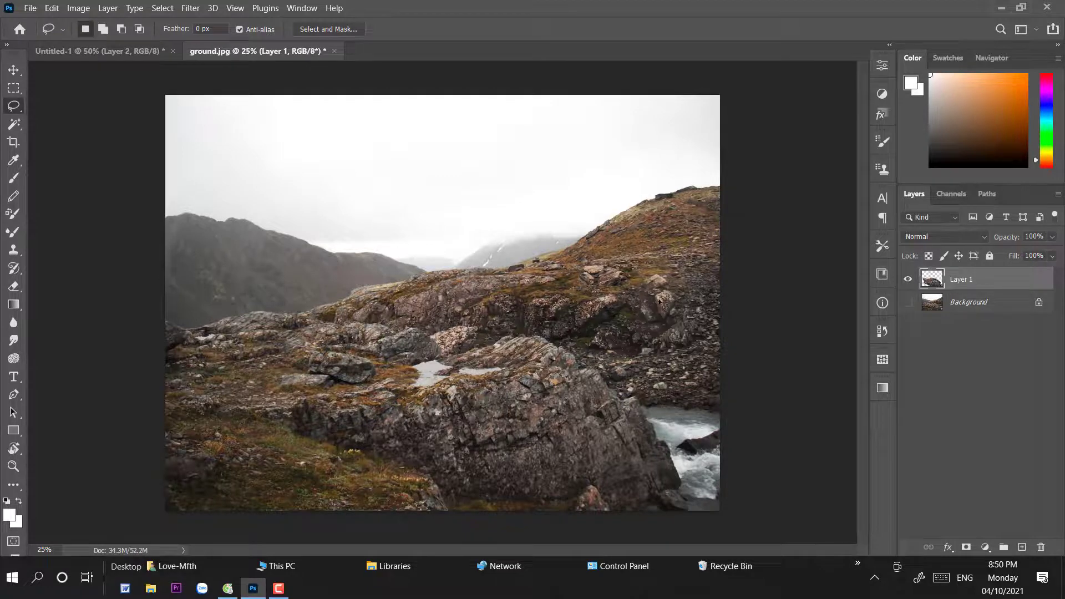
Trace the upper ridge of the rocks from left to right with a Pen tool path.
key("ctrl+plus")
key("ctrl+plus")
left_click_drag(605, 341, 620, 191)
key("p")
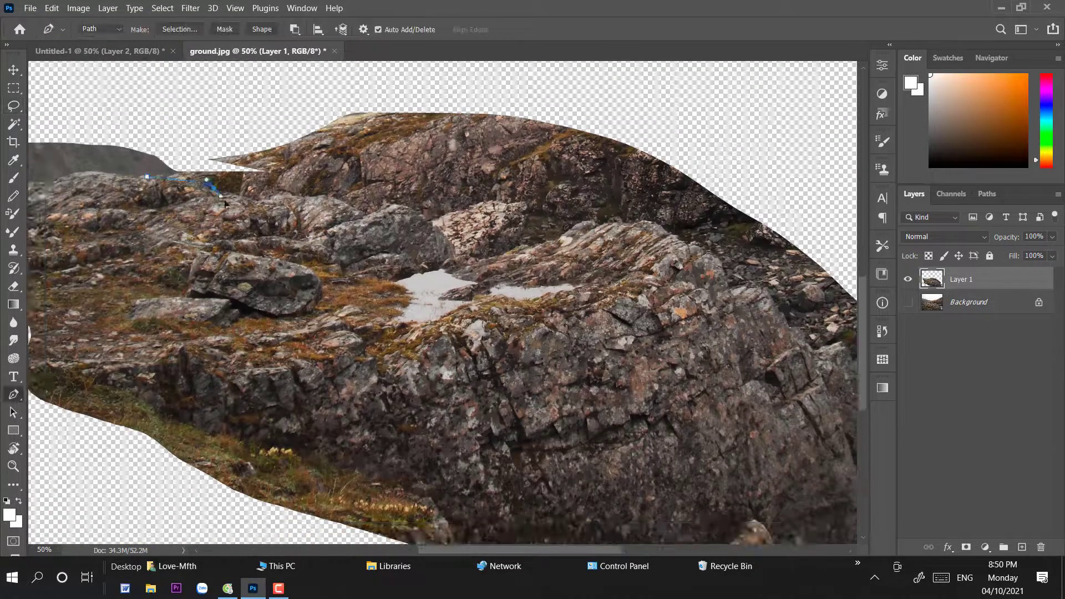
left_click(146, 176)
left_click(213, 188)
left_click(254, 201)
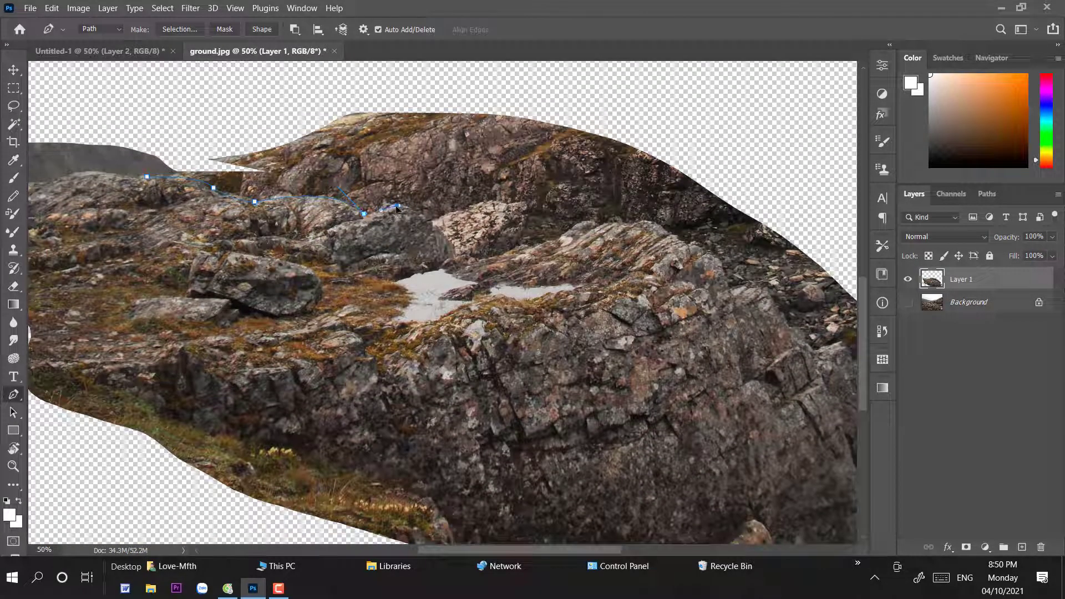
left_click_drag(507, 204, 561, 237)
left_click_drag(687, 244, 730, 295)
left_click_drag(790, 329, 628, 239)
left_click(838, 341)
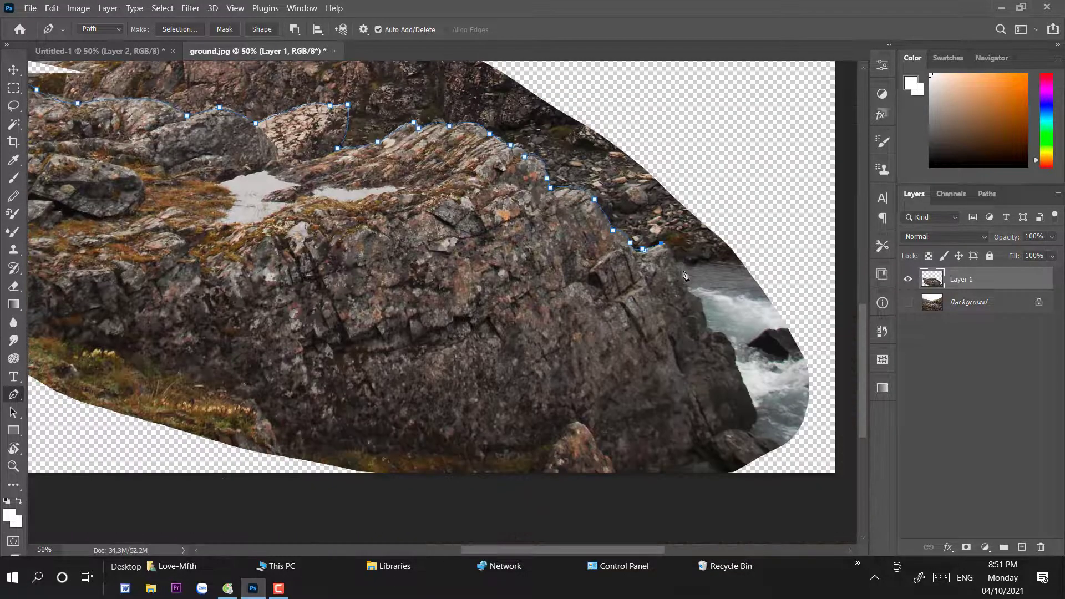
Continue the path down the rock's right side along the edge of the water to its base.
key("super")
left_click(692, 303)
key("ctrl+z")
left_click_drag(766, 450, 765, 375)
left_click(714, 387)
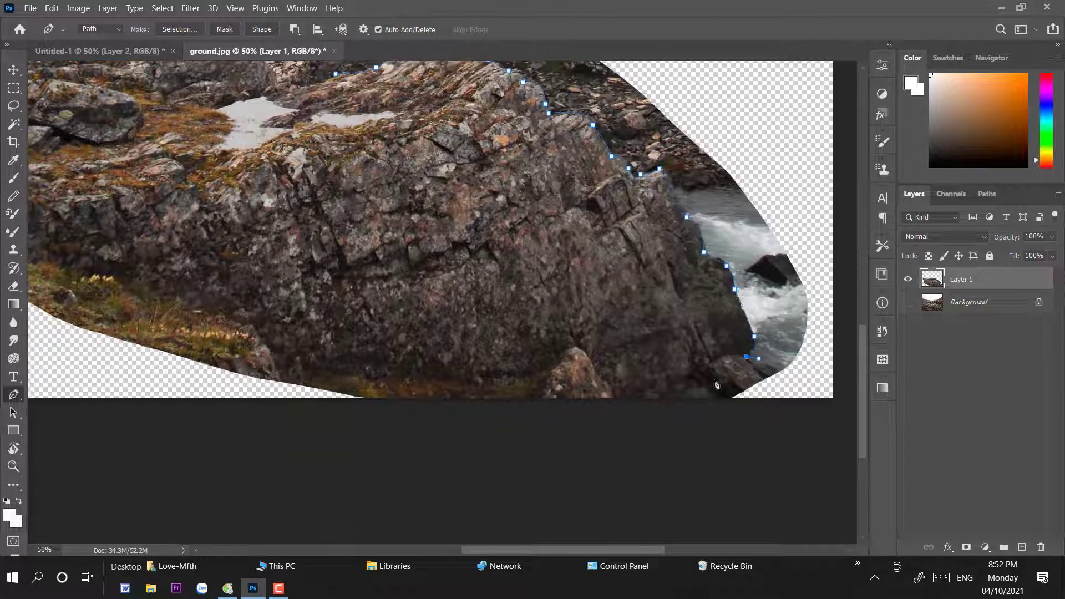
Close the path around the rock's lower and left sides and turn it into a selection.
left_click(432, 382)
left_click_drag(371, 371, 698, 394)
left_click_drag(328, 252, 385, 457)
left_click(385, 457)
left_click(308, 409)
left_click(219, 287)
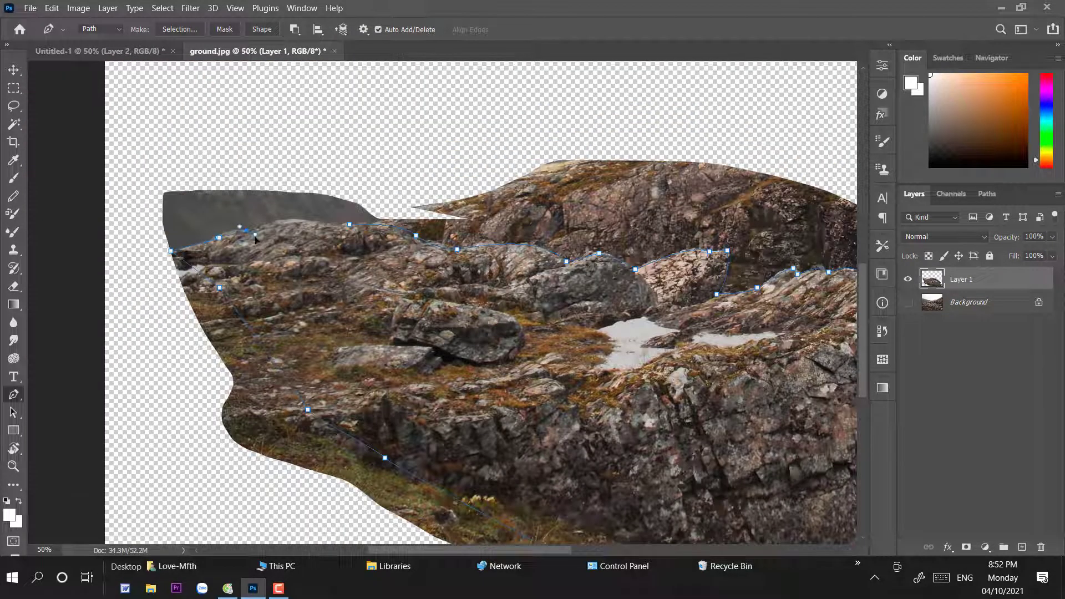
left_click(278, 224)
left_click_drag(445, 256, 335, 207)
left_click(1022, 546)
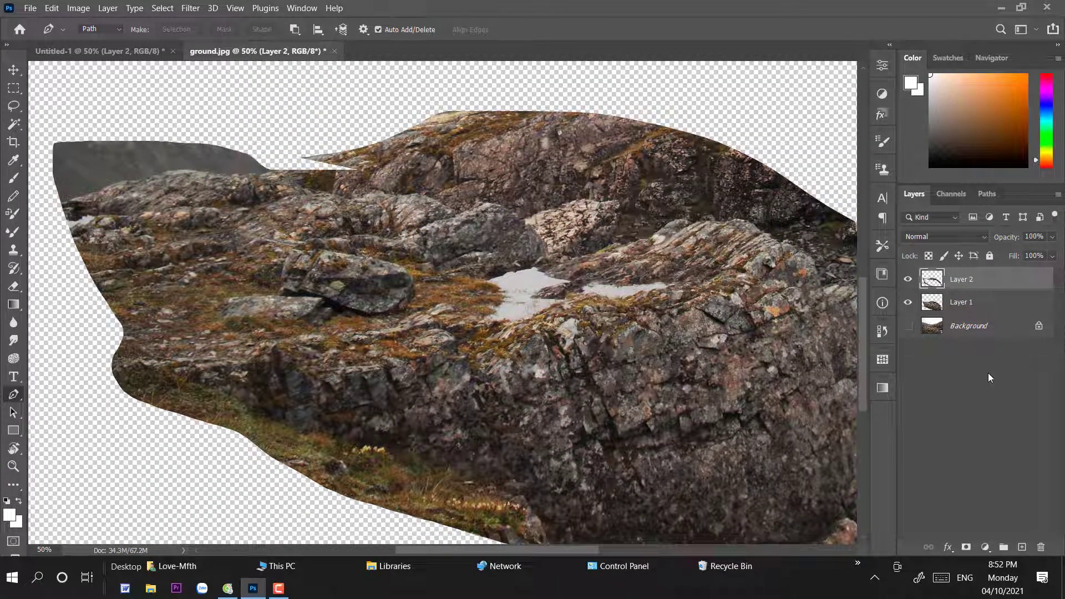
key("z")
key("ctrl+z")
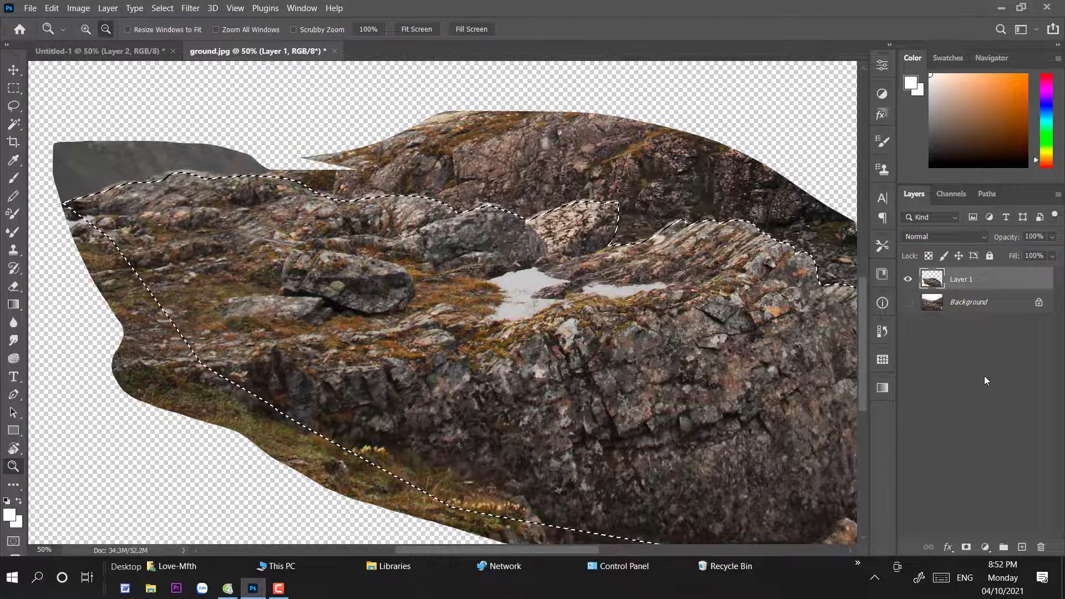
Copy the selected rock to a new layer and hide the rough cut-out beneath it.
key("ctrl+j")
left_click(908, 302)
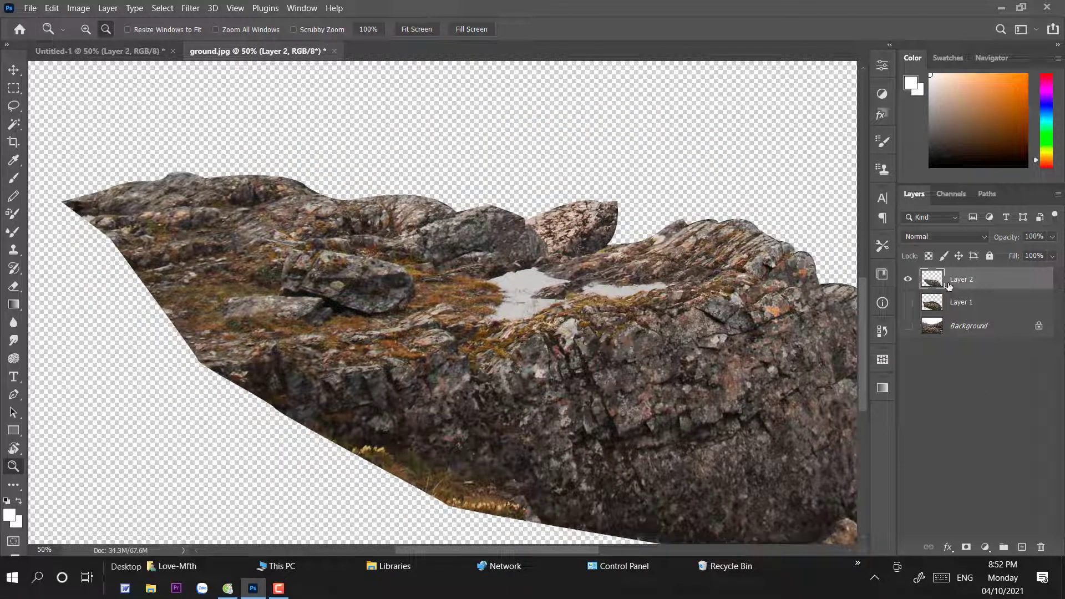
left_click(721, 348)
left_click(724, 368)
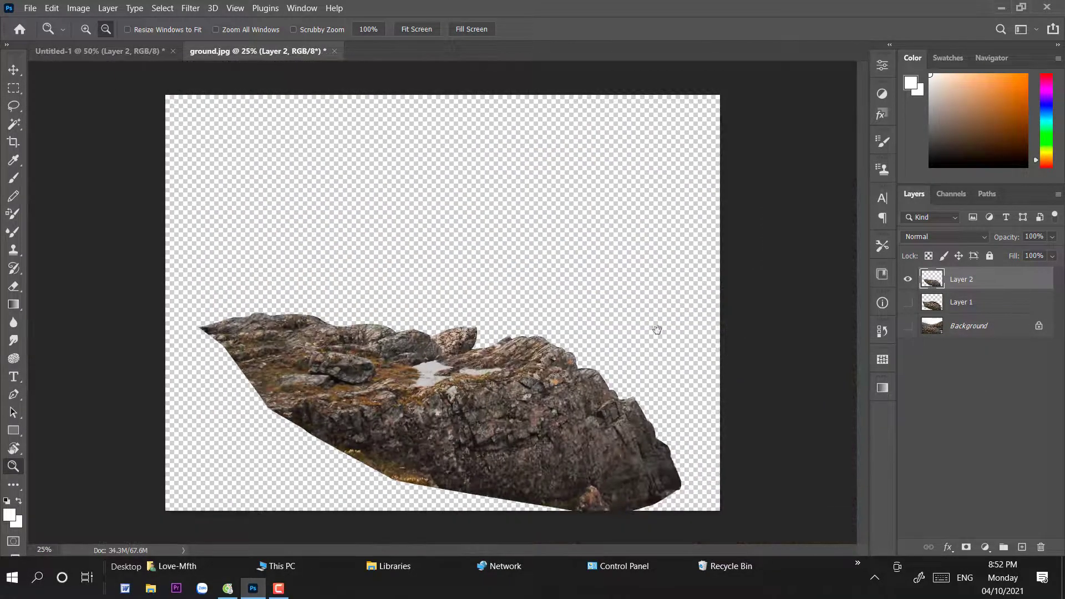
key("v")
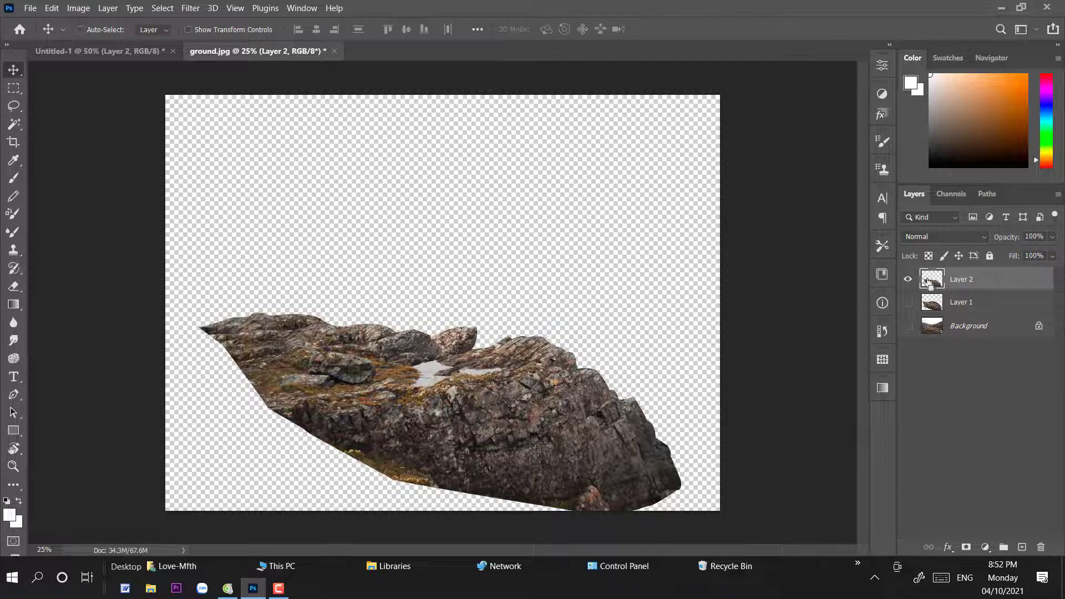
left_click(928, 282, "ctrl")
key("ctrl+d")
left_click(163, 8)
left_click(894, 305)
Select the rock's outline, contract the selection by 2 pixels, and delete the fringe outside it.
left_click(931, 279, "ctrl")
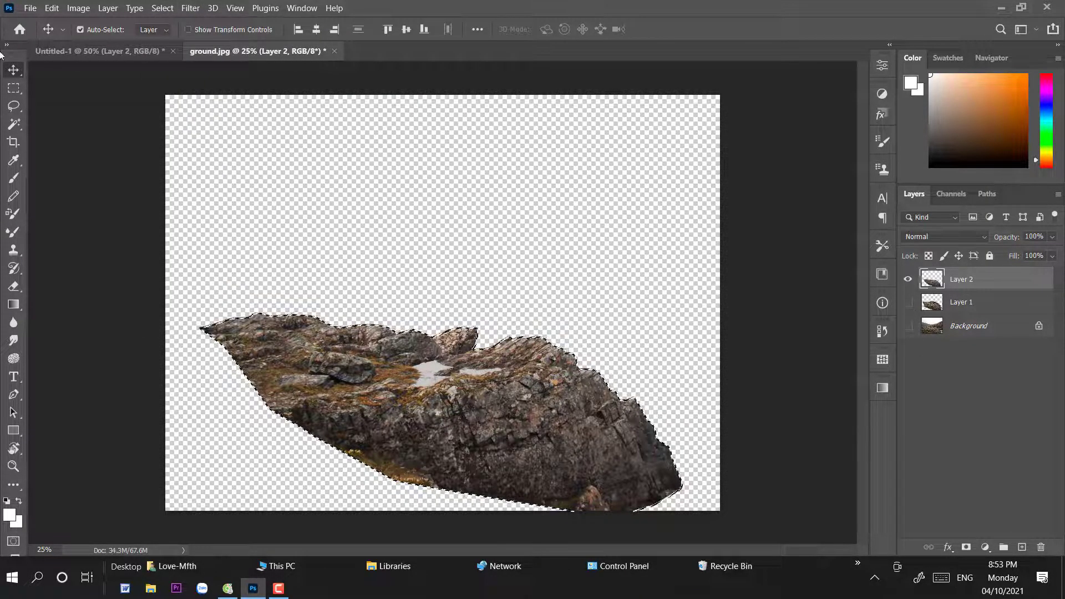
left_click(163, 8)
mouse_move(183, 204)
left_click(308, 242)
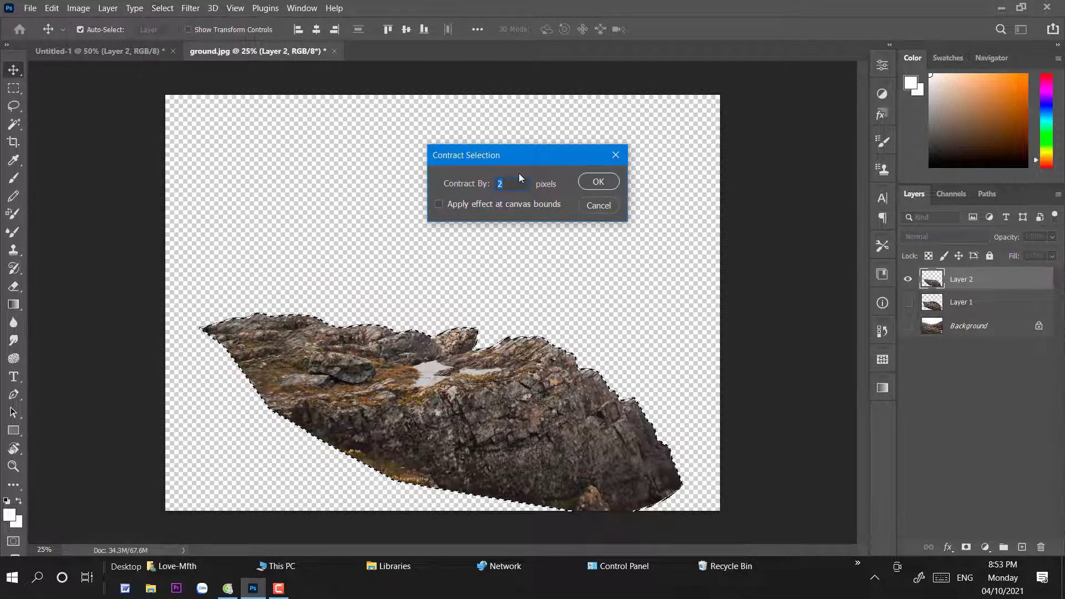
left_click(597, 182)
key("ctrl+shift+i")
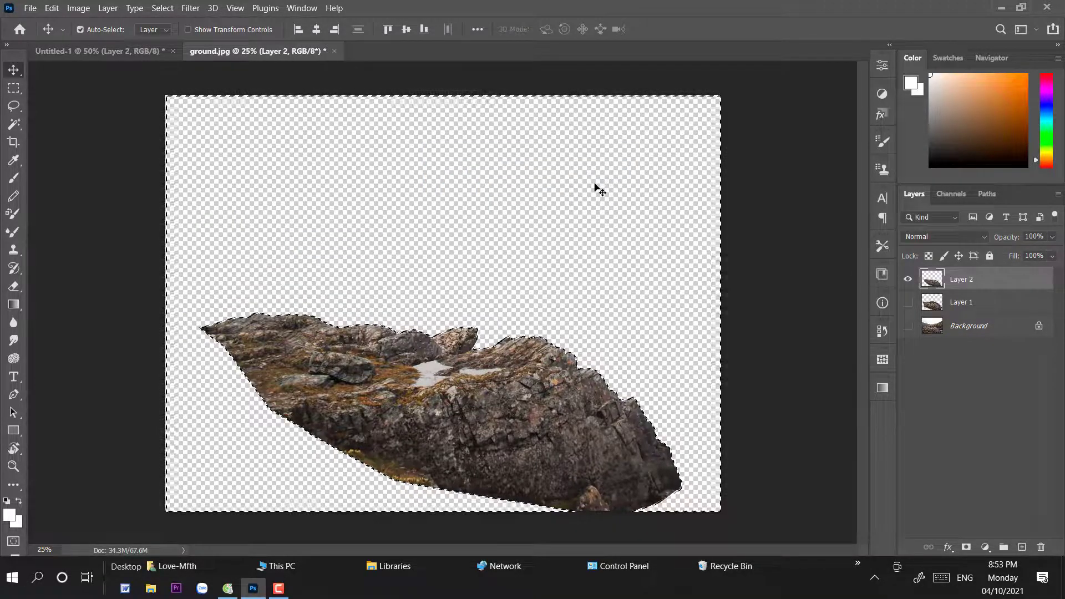
key("Delete")
key("ctrl+d")
Bring the cut-out rock into Untitled-1 at the top of the layer stack and scale it to about 37%.
left_click_drag(933, 279, 450, 349)
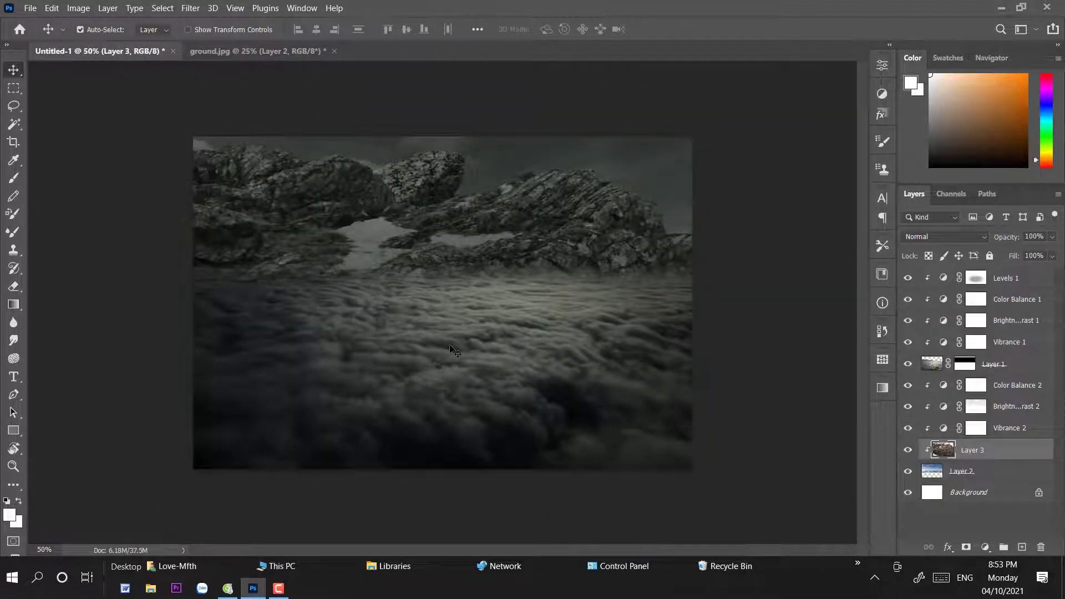
key("ctrl+shift+]")
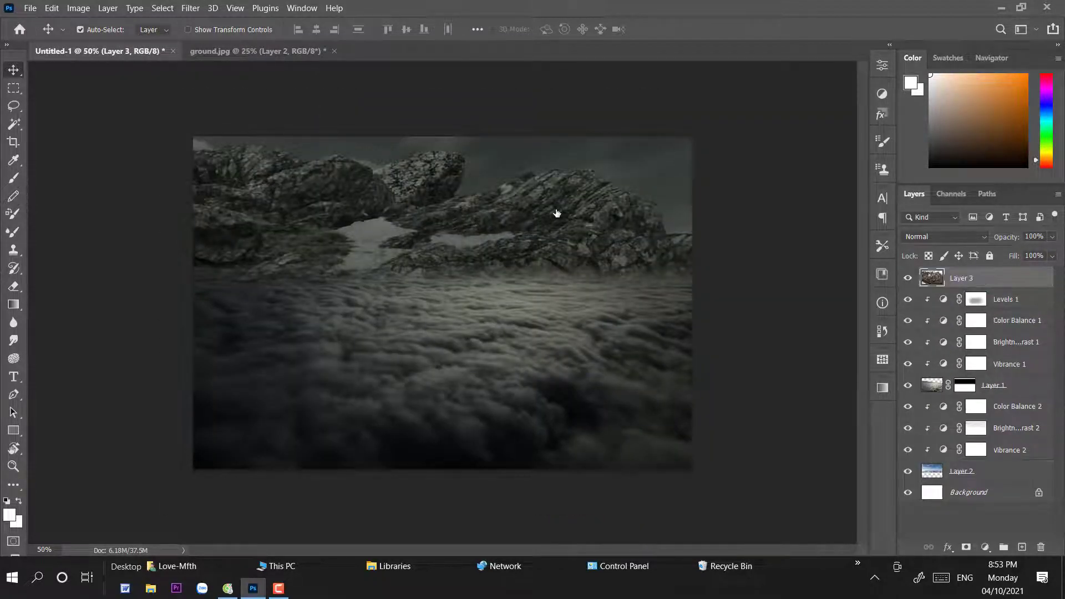
key("ctrl+t")
left_click_drag(388, 117, 441, 248)
left_click_drag(442, 307, 491, 319)
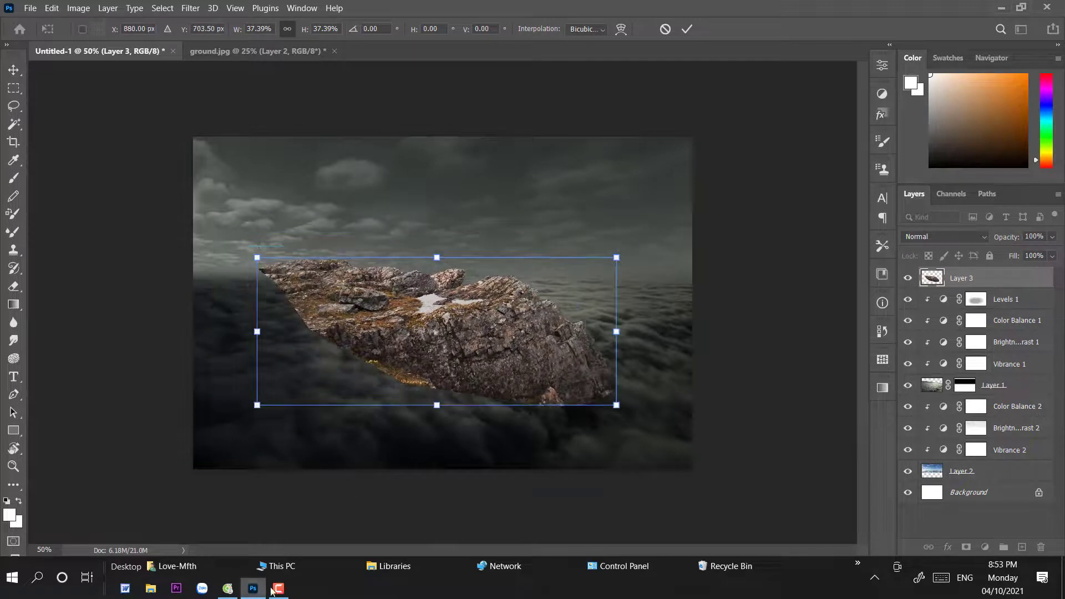
left_click(278, 588)
left_click(583, 533)
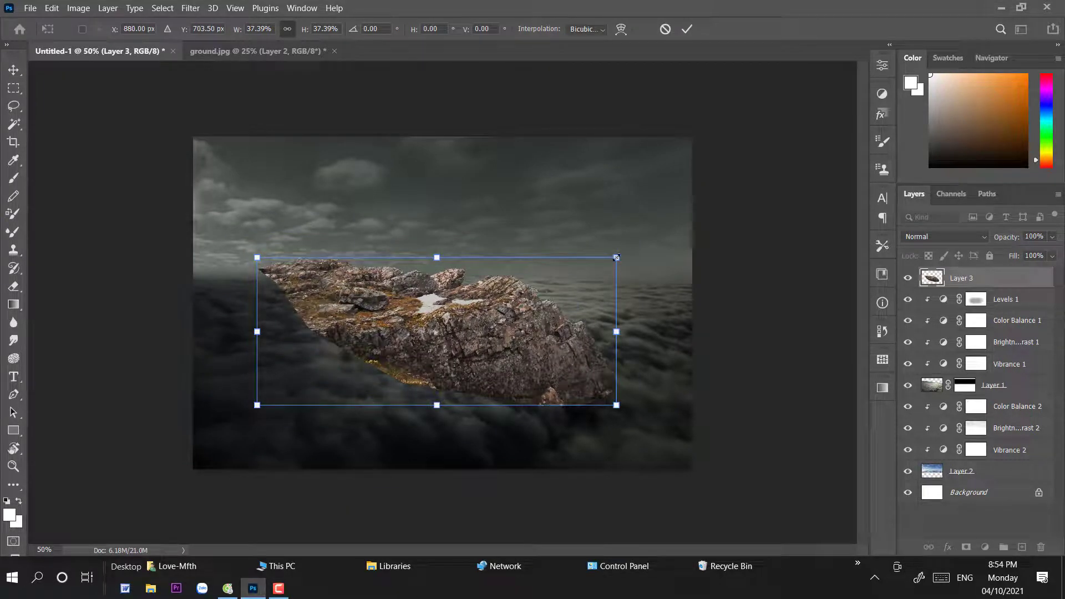
Shrink the rock a little further and place it in the middle of the clouds, its top near the horizon.
left_click_drag(616, 257, 523, 297)
left_click_drag(429, 349, 478, 324)
left_click_drag(573, 273, 622, 252)
left_click_drag(554, 307, 535, 321)
left_click_drag(534, 329, 533, 310)
left_click(21, 70)
left_click(21, 71)
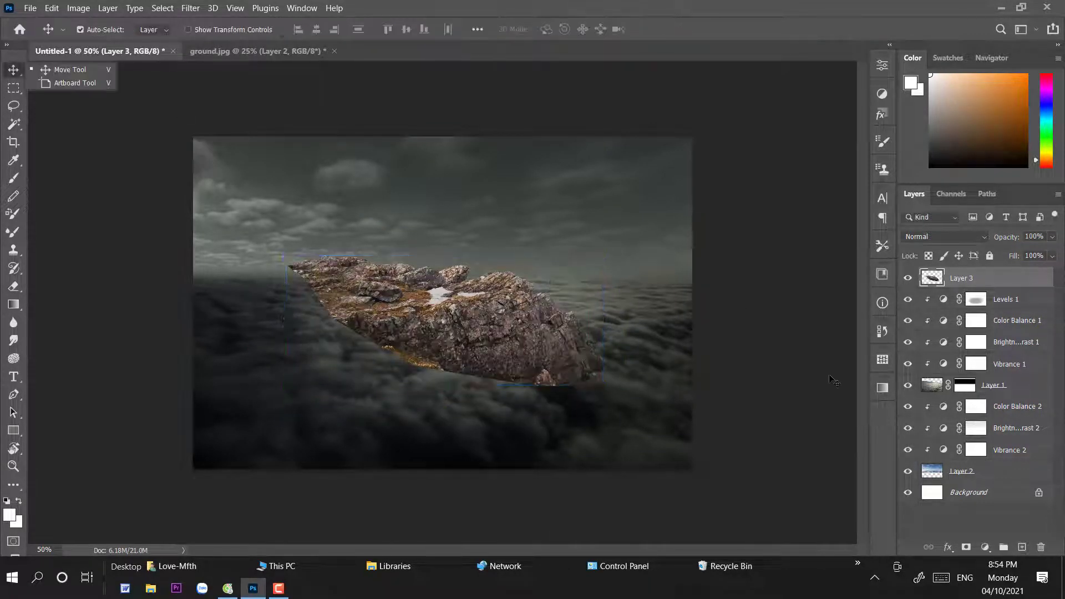
Add a Brightness/Contrast adjustment clipped to the rock layer with brightness -74 and contrast 19.
key("ctrl+plus")
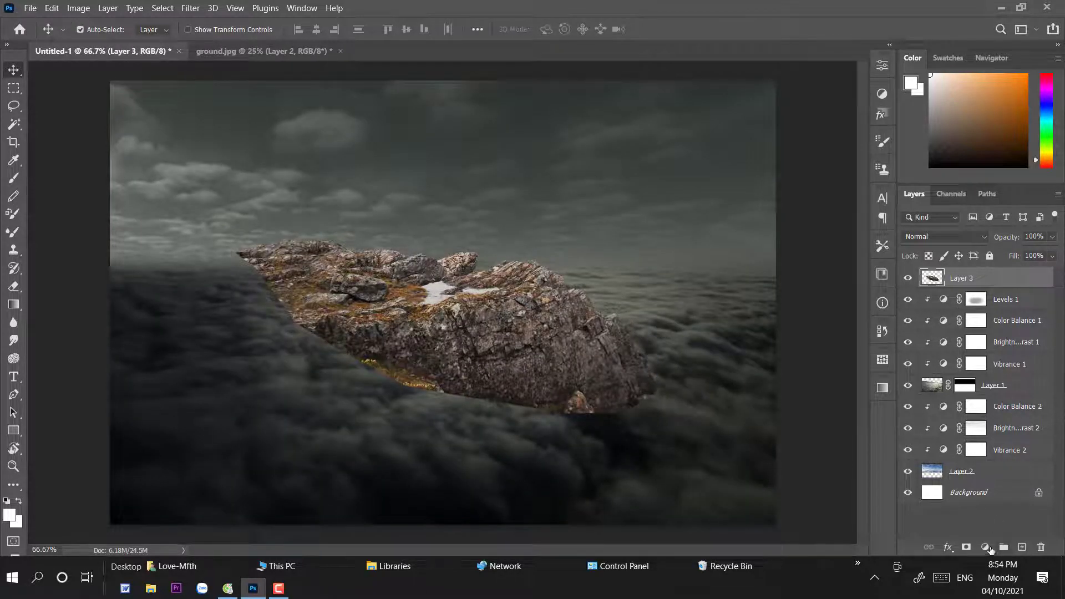
left_click(986, 547)
left_click(954, 350)
left_click_drag(782, 140, 754, 144)
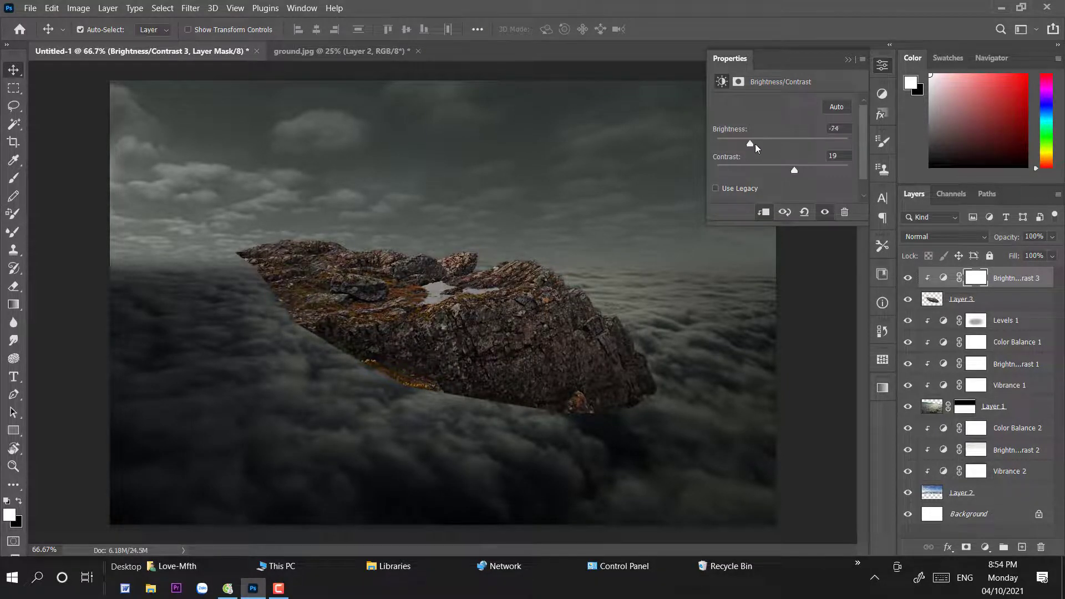
left_click(882, 65)
Add a Vibrance adjustment clipped to the rock layer with vibrance -35 and saturation +16.
left_click(985, 547)
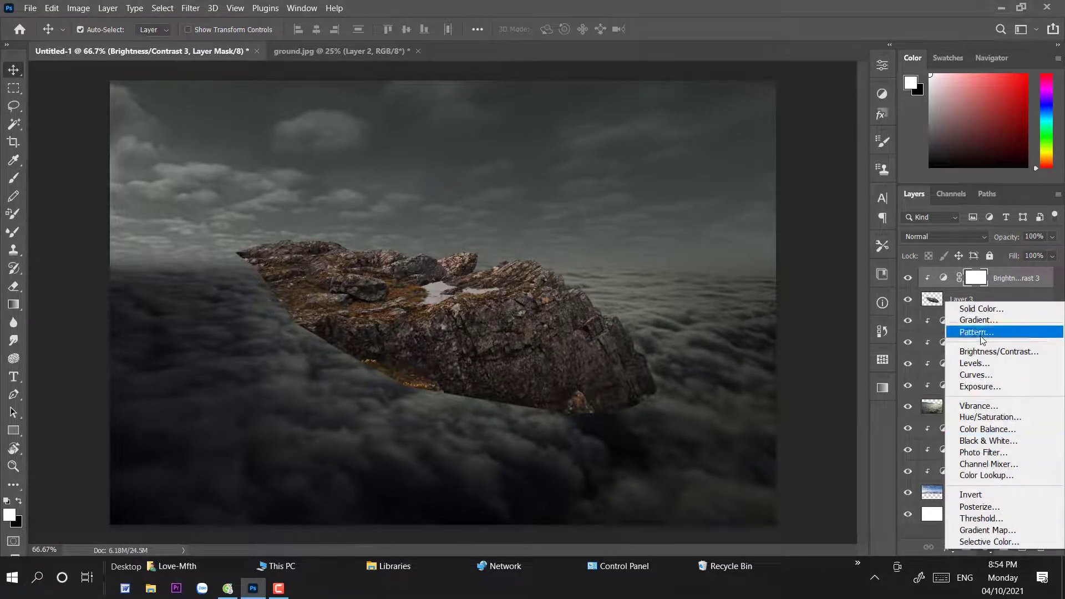
left_click(943, 406)
left_click_drag(783, 118, 749, 121)
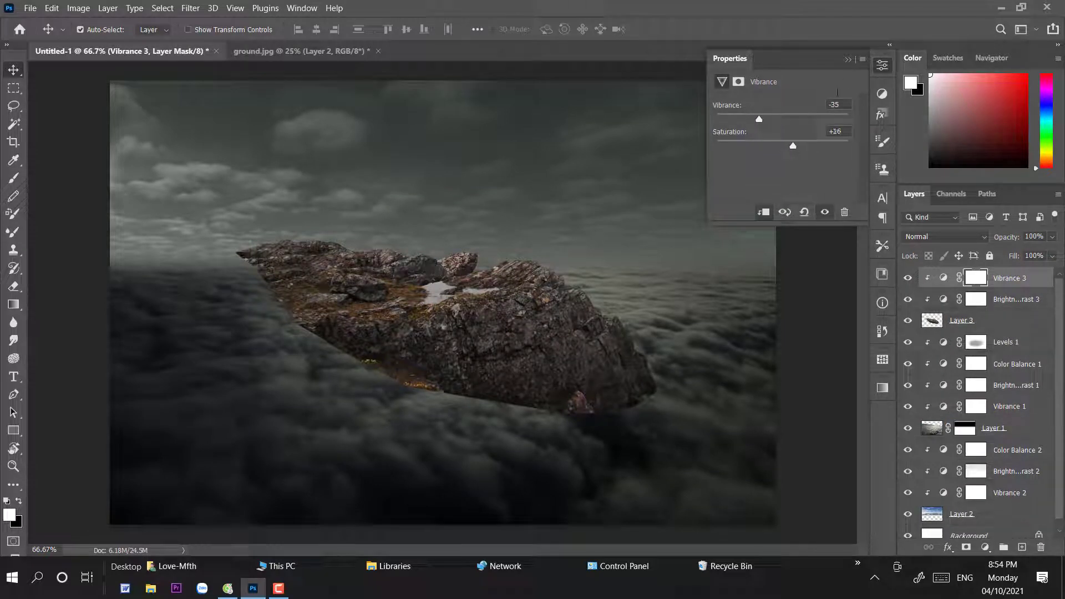
Move the cut-out rock slightly down into the clouds and flatten it by raising its lower edge with Free Transform.
left_click(881, 66)
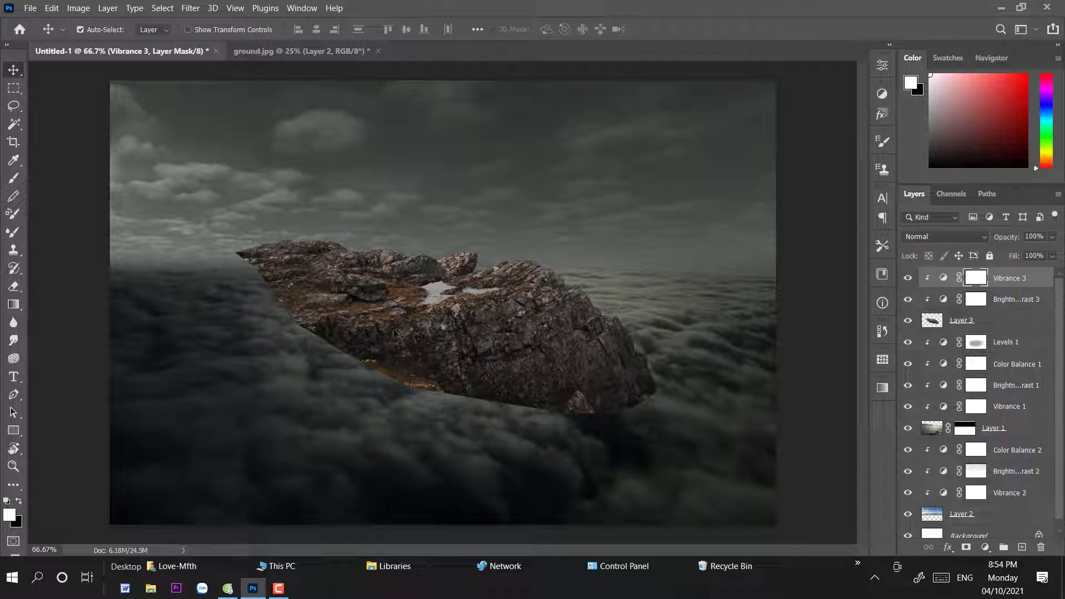
left_click_drag(393, 332, 394, 345)
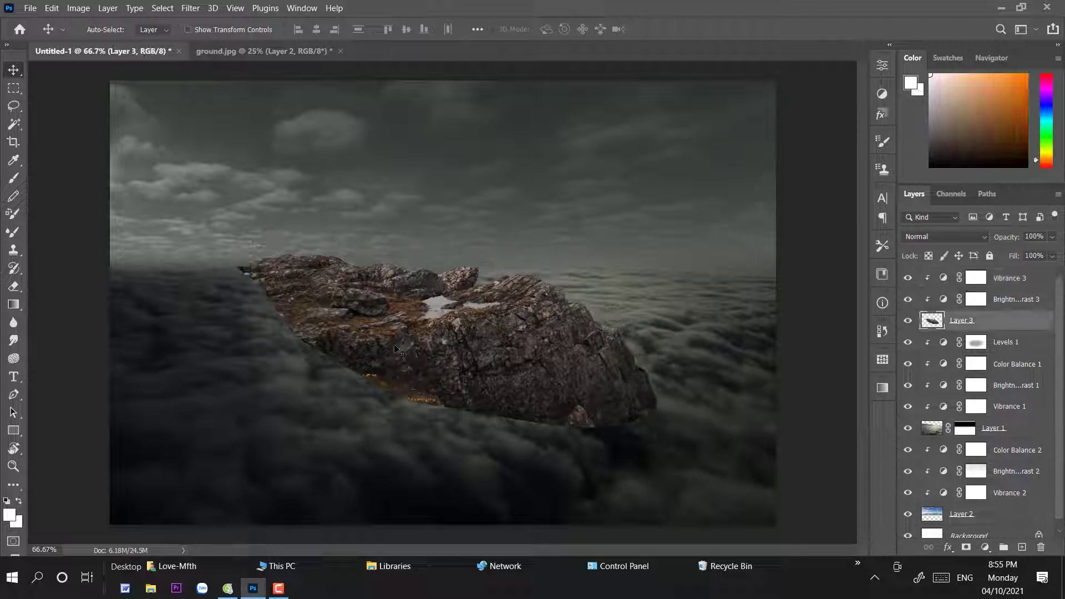
key("ctrl+t")
left_click_drag(445, 427, 446, 395)
key("Return")
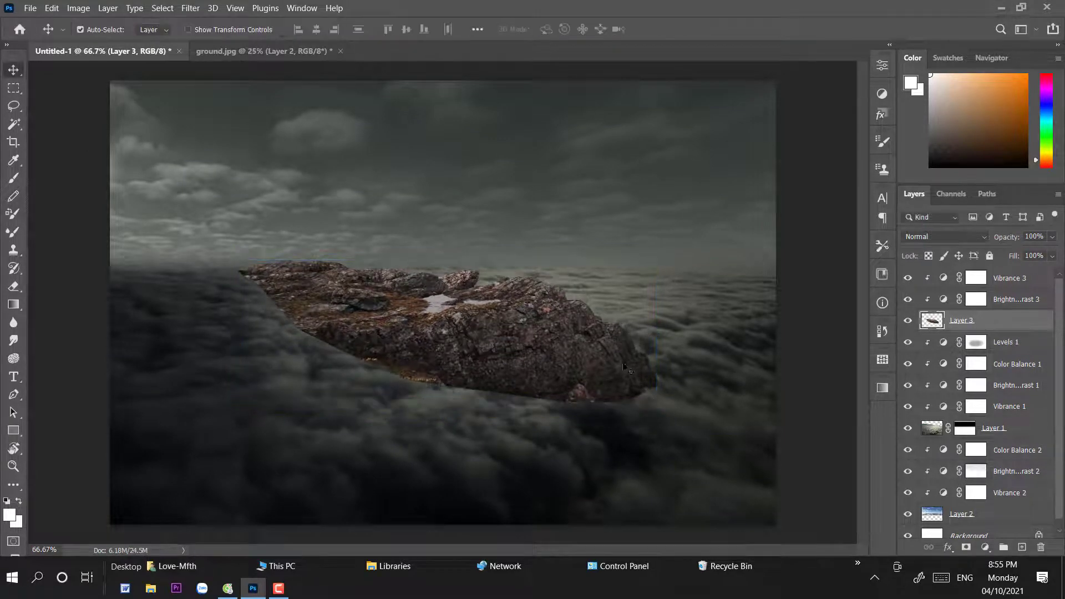
Add a layer mask to the rock layer and hide its left tip with a 59 px soft black brush at 100% opacity.
key("ctrl+plus")
key("ctrl+plus")
key("ctrl+0")
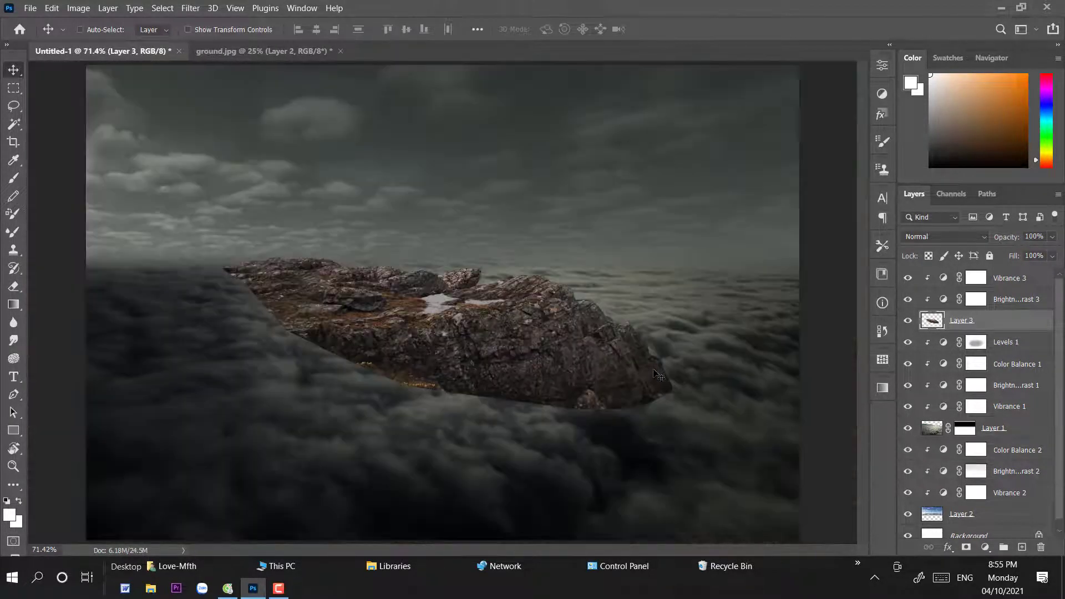
key("ctrl+plus")
key("space")
left_click_drag(643, 367, 606, 331)
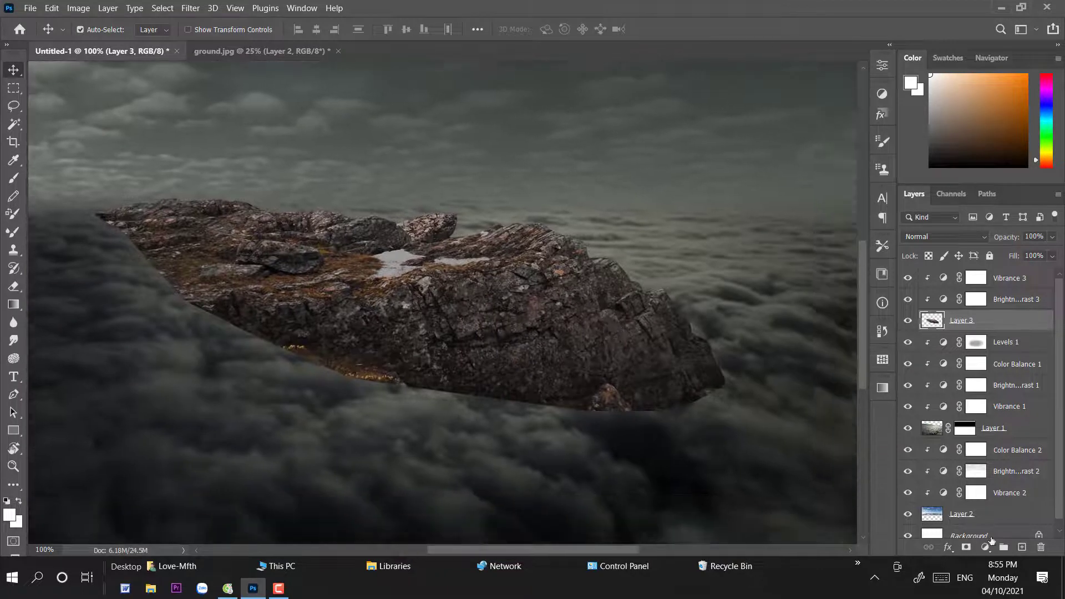
left_click(966, 547)
key("b")
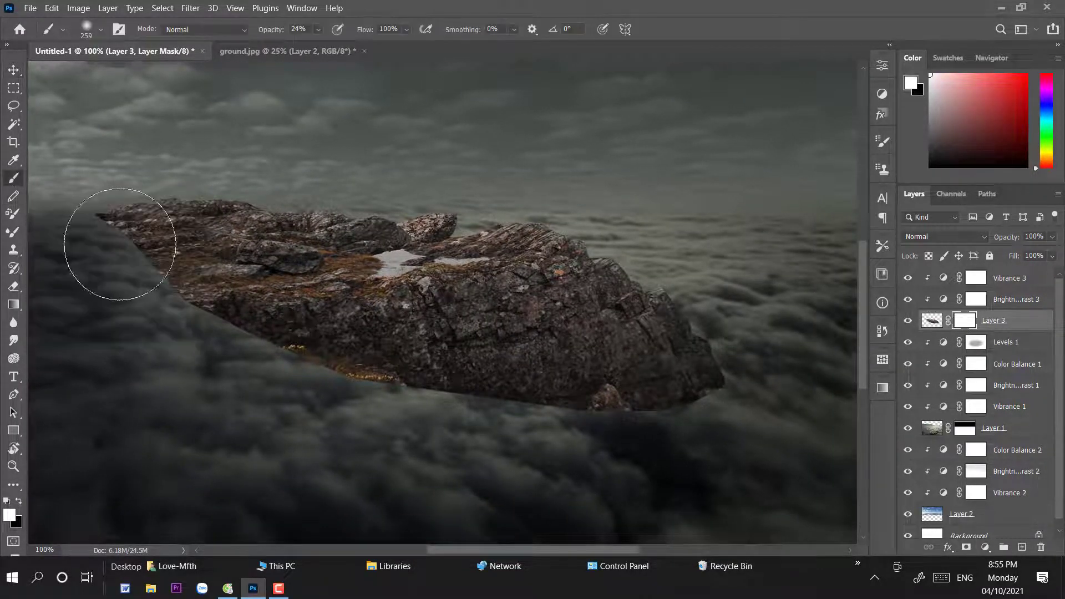
right_click(321, 274)
key("Return")
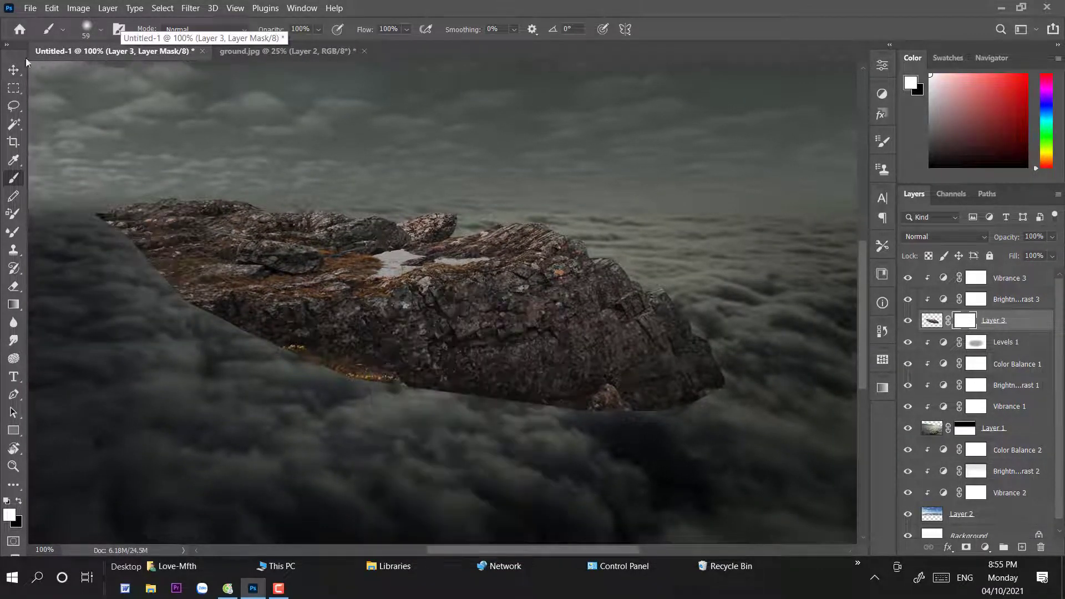
left_click(20, 501)
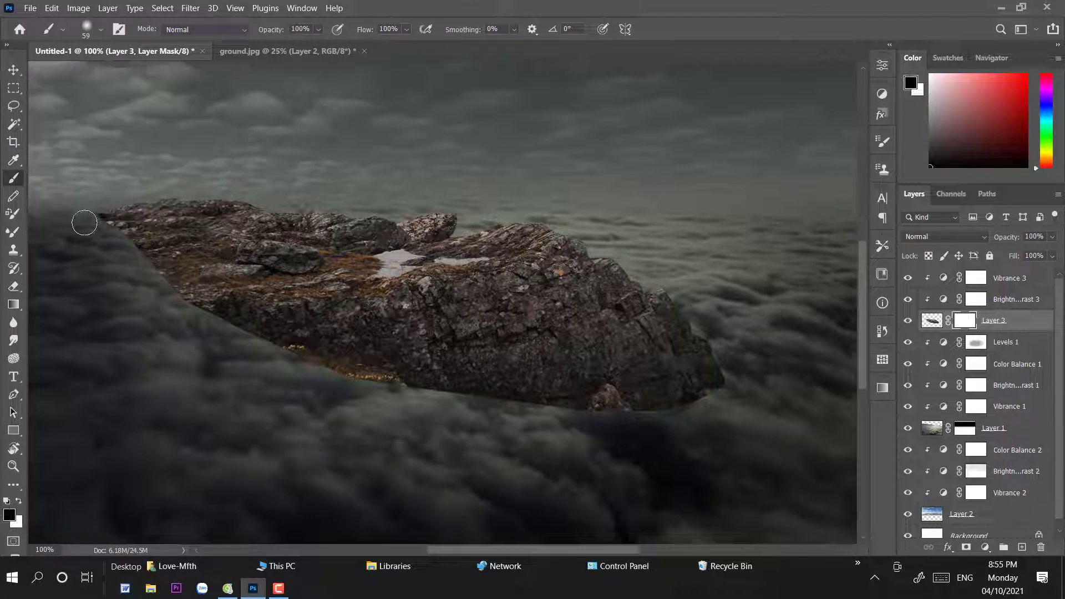
left_click_drag(83, 221, 131, 261)
Mask the rock's whole lower edge into the clouds with a 32 px soft black brush.
right_click(131, 262)
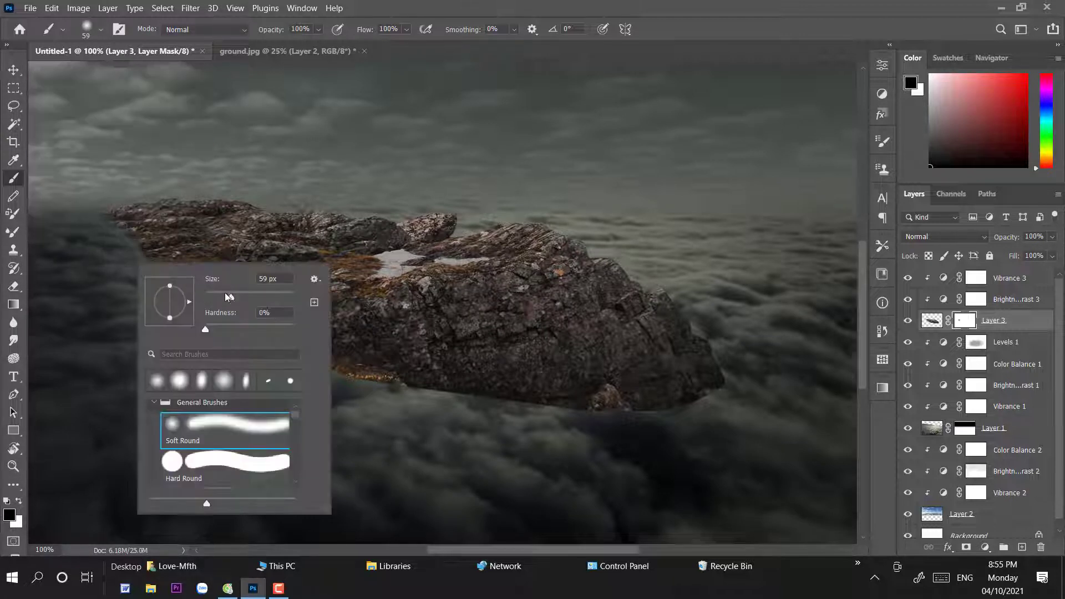
left_click_drag(227, 296, 215, 298)
mouse_move(111, 240)
left_mouse_down()
mouse_move(239, 332)
mouse_move(164, 222)
mouse_move(136, 246)
mouse_move(199, 326)
mouse_move(243, 330)
mouse_move(327, 379)
mouse_move(617, 413)
mouse_move(679, 415)
mouse_move(732, 384)
left_mouse_up()
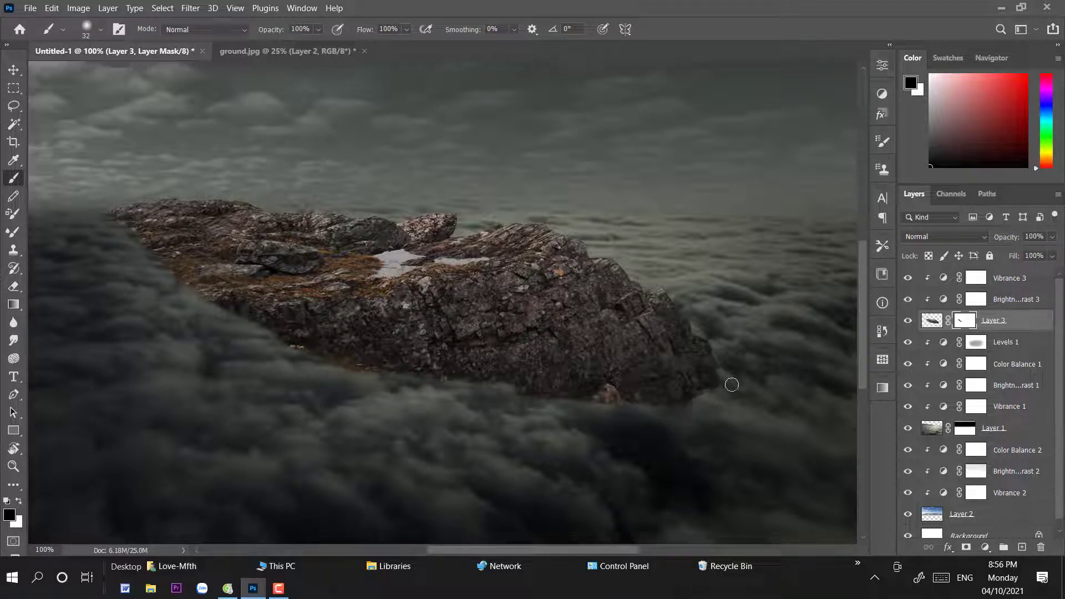
Soften the rock's masked lower edge further with a 50 px brush, first at 52% opacity and again at 19%.
right_click(535, 330)
left_click_drag(516, 341, 522, 341)
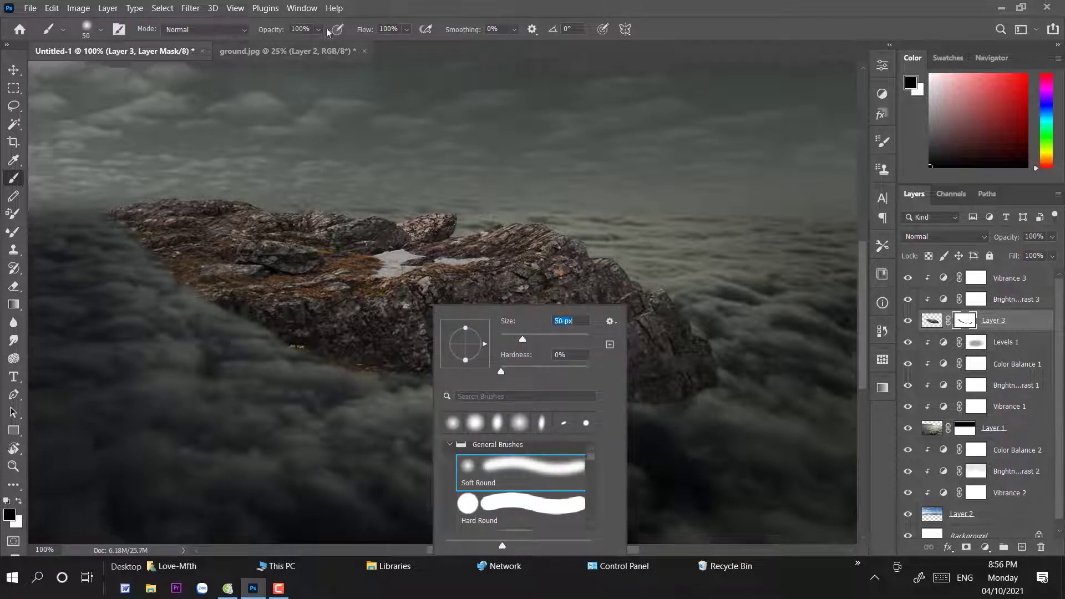
left_click_drag(318, 30, 306, 45)
mouse_move(122, 237)
left_mouse_down()
mouse_move(204, 308)
mouse_move(362, 376)
mouse_move(269, 340)
mouse_move(386, 377)
mouse_move(581, 405)
mouse_move(703, 401)
left_mouse_up()
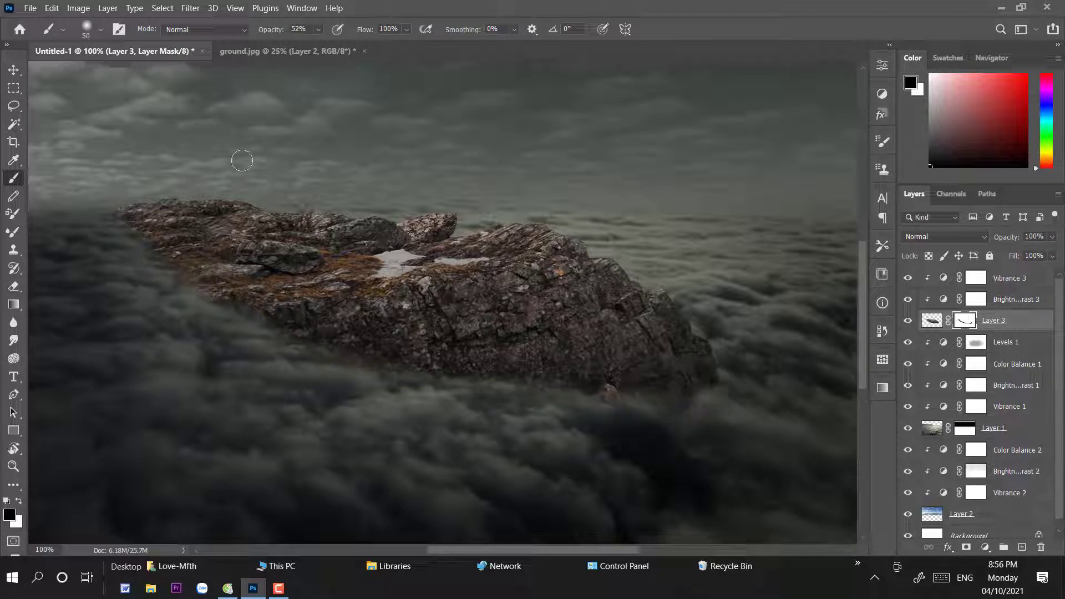
left_click(318, 30)
mouse_move(105, 211)
left_mouse_down()
mouse_move(200, 284)
mouse_move(142, 253)
mouse_move(306, 346)
mouse_move(366, 349)
mouse_move(430, 377)
mouse_move(423, 373)
mouse_move(465, 370)
mouse_move(667, 398)
mouse_move(648, 391)
mouse_move(736, 368)
mouse_move(723, 360)
mouse_move(710, 380)
left_mouse_up()
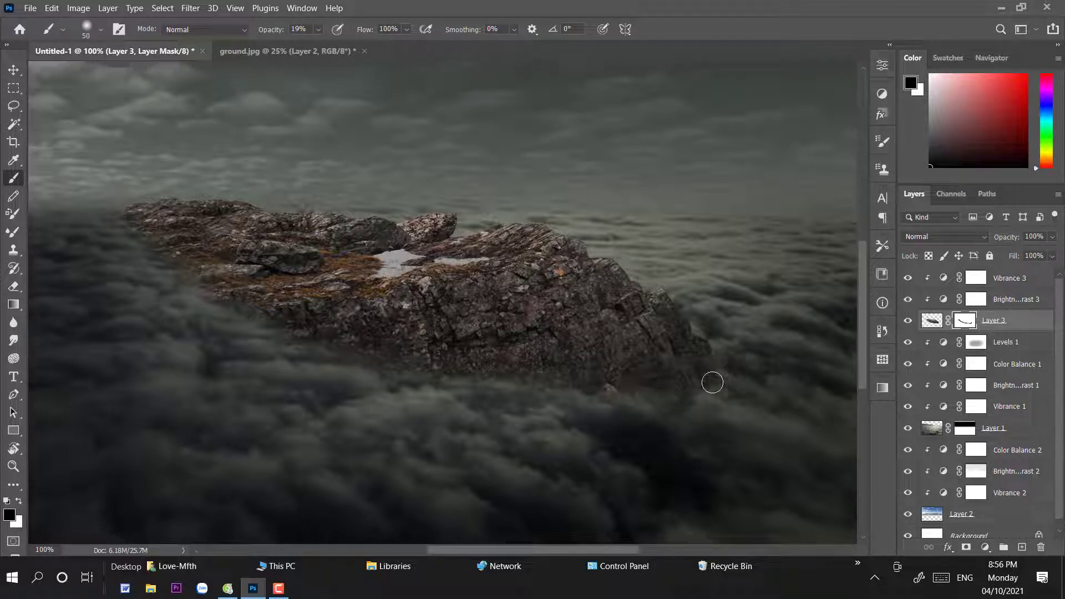
Set the rock layer's blending mode back to Normal.
left_click(13, 70)
key("ctrl+minus")
key("ctrl+minus")
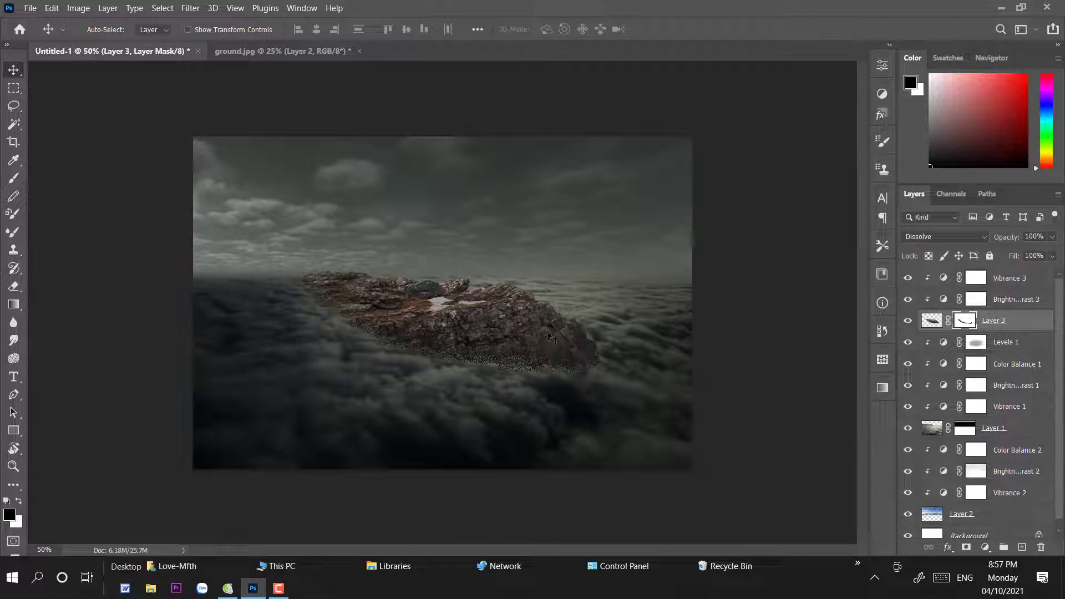
key("shift+alt+n")
key("ctrl+plus")
key("ctrl+plus")
key("ctrl+minus")
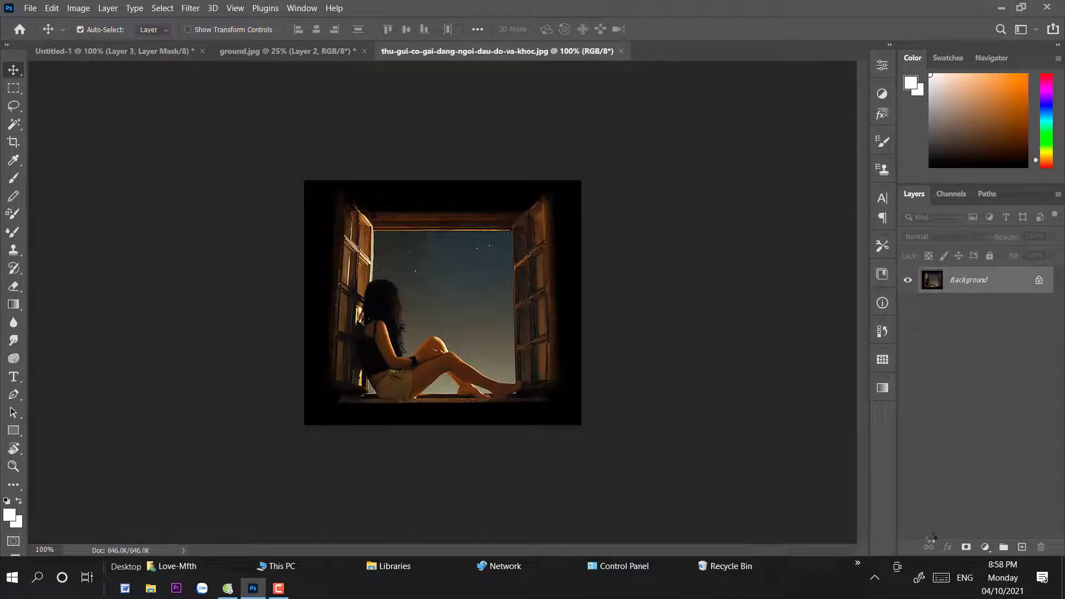
Return to the Untitled-1 composite and review how the masked rock blends with the clouds.
left_click(103, 51)
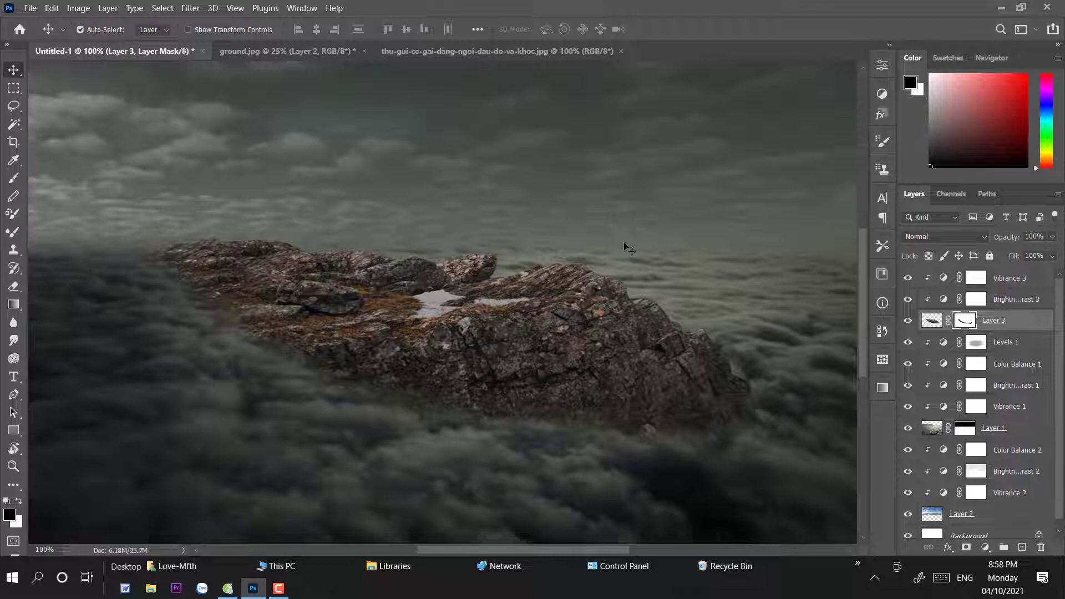
key("ctrl+minus")
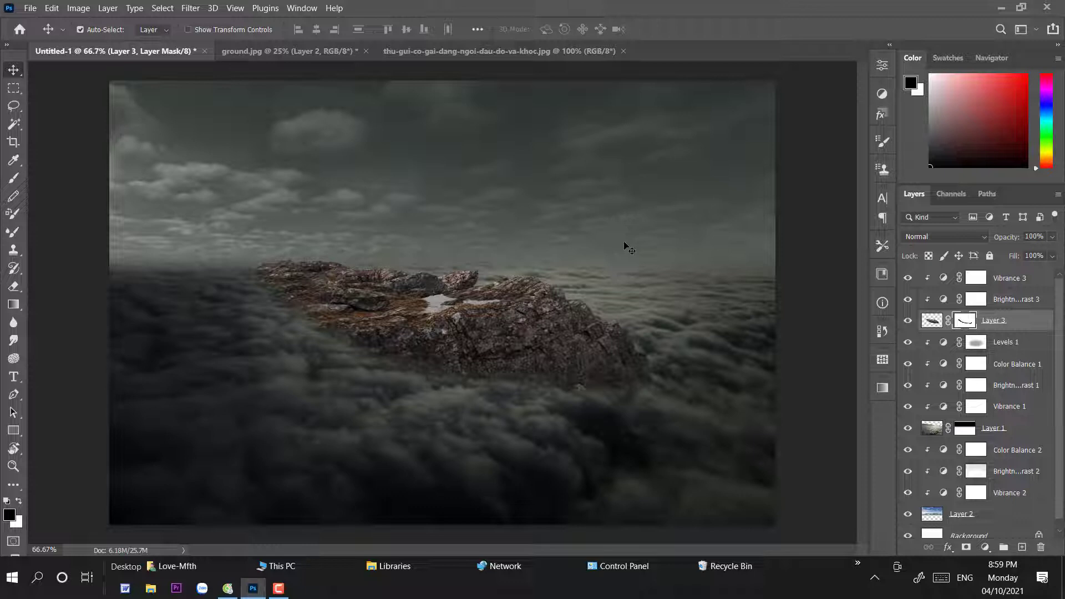
key("ctrl+plus")
key("ctrl+plus")
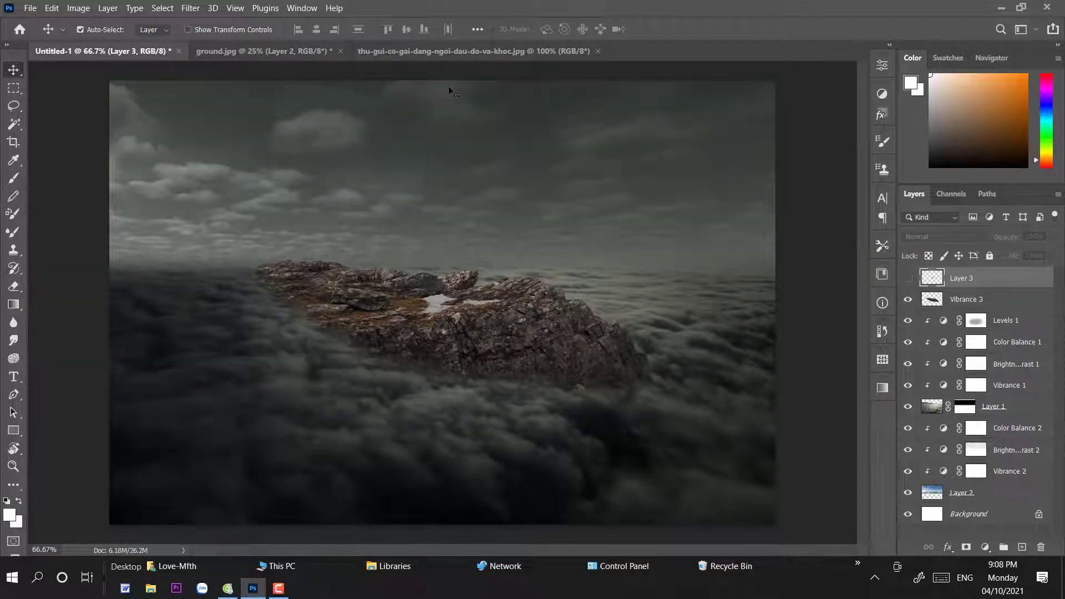
Switch to the photo of the woman in the window and select her whole figure with the Quick Selection tool.
left_click(453, 51)
key("ctrl+plus")
key("ctrl+plus")
key("ctrl+minus")
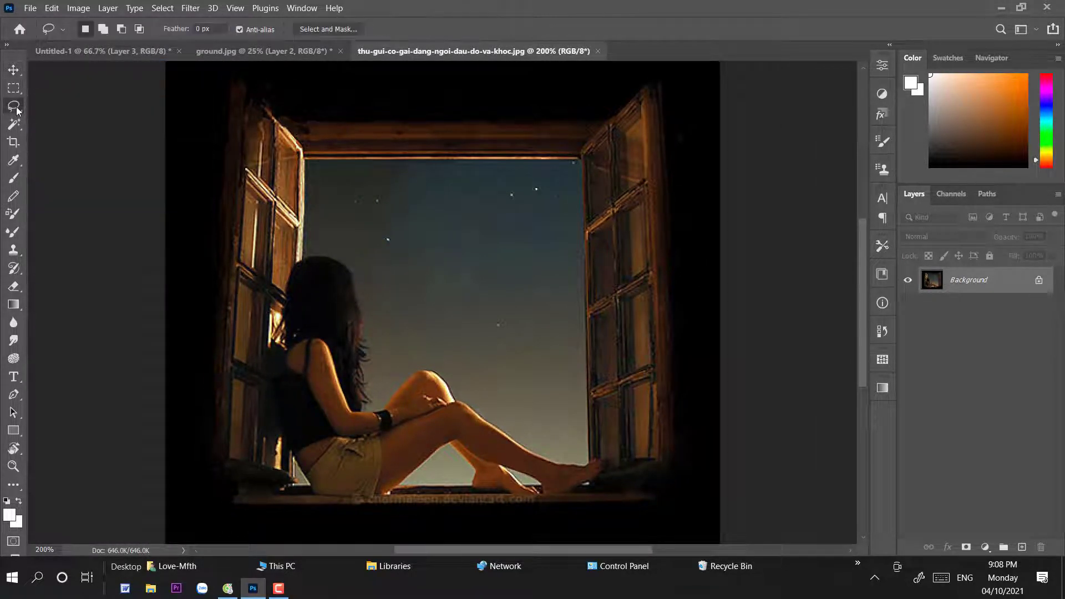
left_click(10, 126)
key("shift+w")
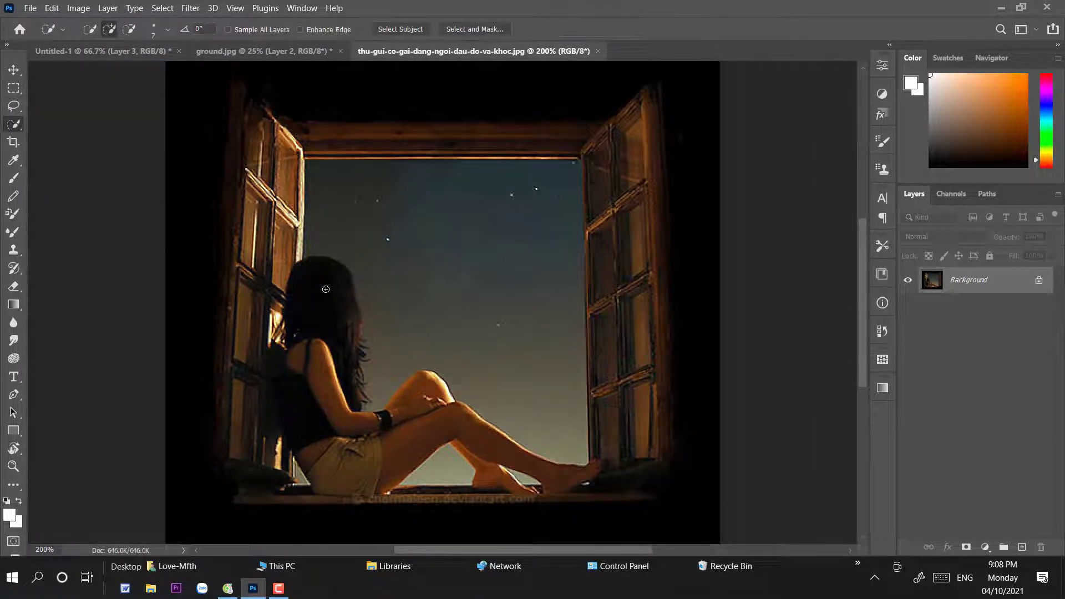
mouse_move(330, 292)
left_mouse_down()
mouse_move(345, 465)
mouse_move(300, 414)
mouse_move(290, 374)
mouse_move(348, 480)
mouse_move(397, 464)
mouse_move(424, 416)
mouse_move(419, 397)
mouse_move(501, 452)
mouse_move(491, 453)
mouse_move(490, 476)
mouse_move(530, 497)
mouse_move(590, 478)
left_mouse_up()
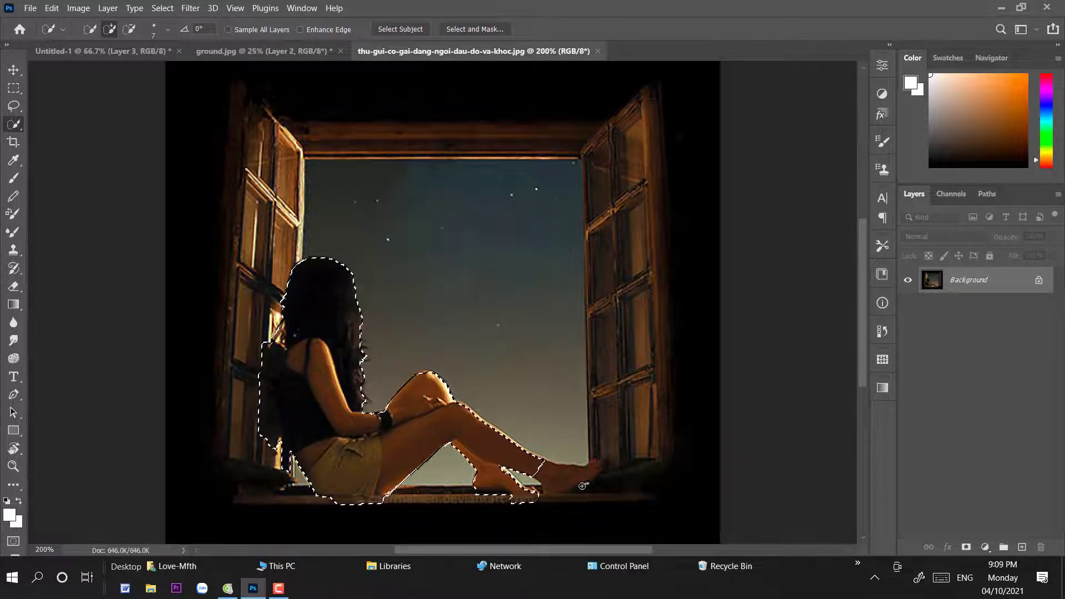
Copy the selected woman to a new layer and hide the Background layer.
left_click(13, 69)
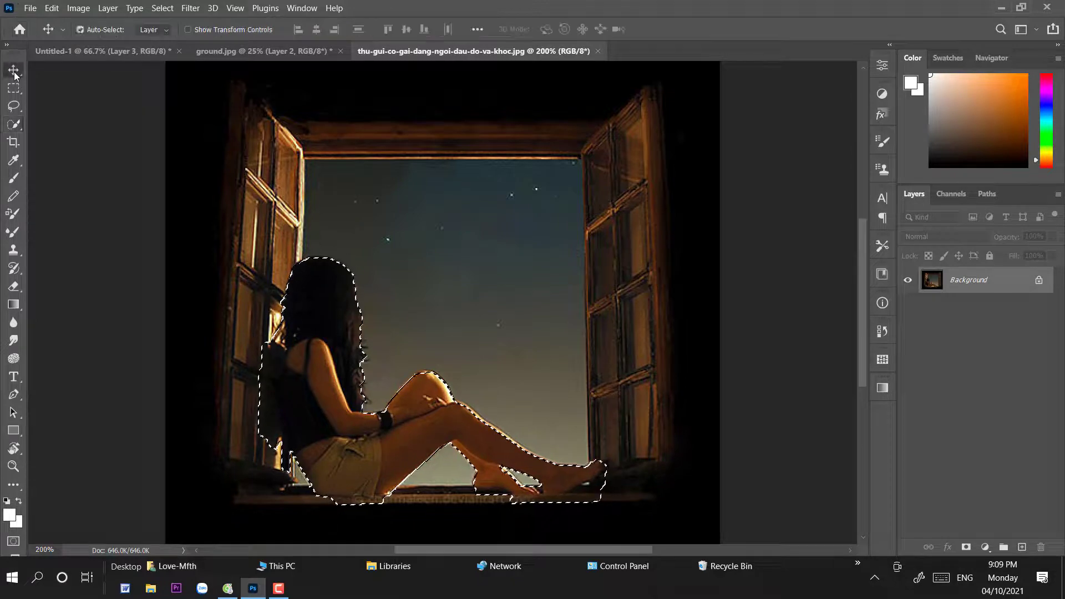
key("ctrl+j")
left_click(907, 307)
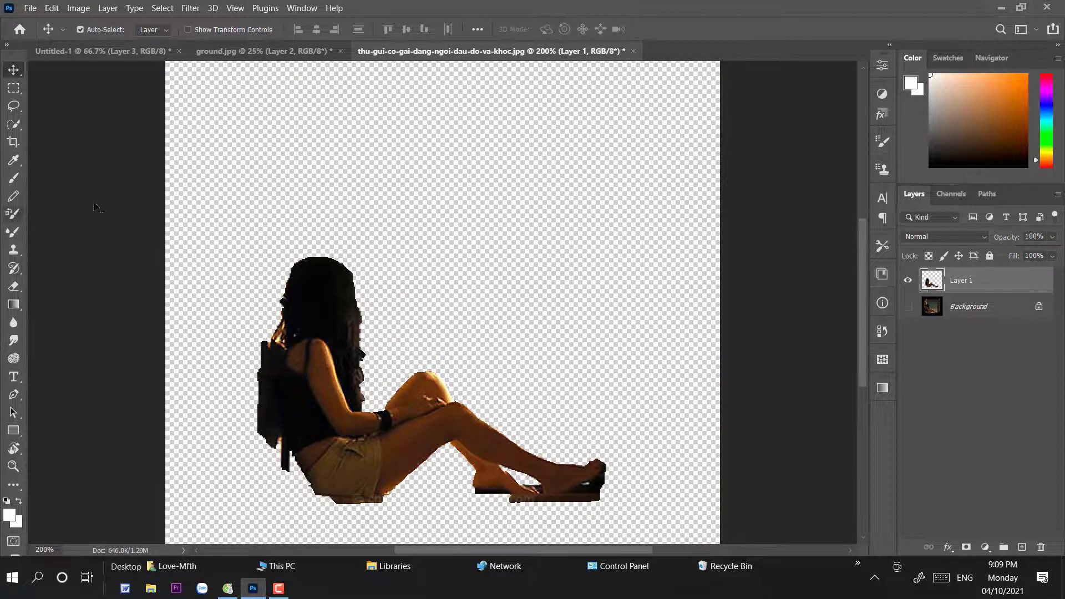
Clean the front outline of the woman's hair with a 6 px soft, narrow eraser.
key("ctrl+plus")
key("ctrl+plus")
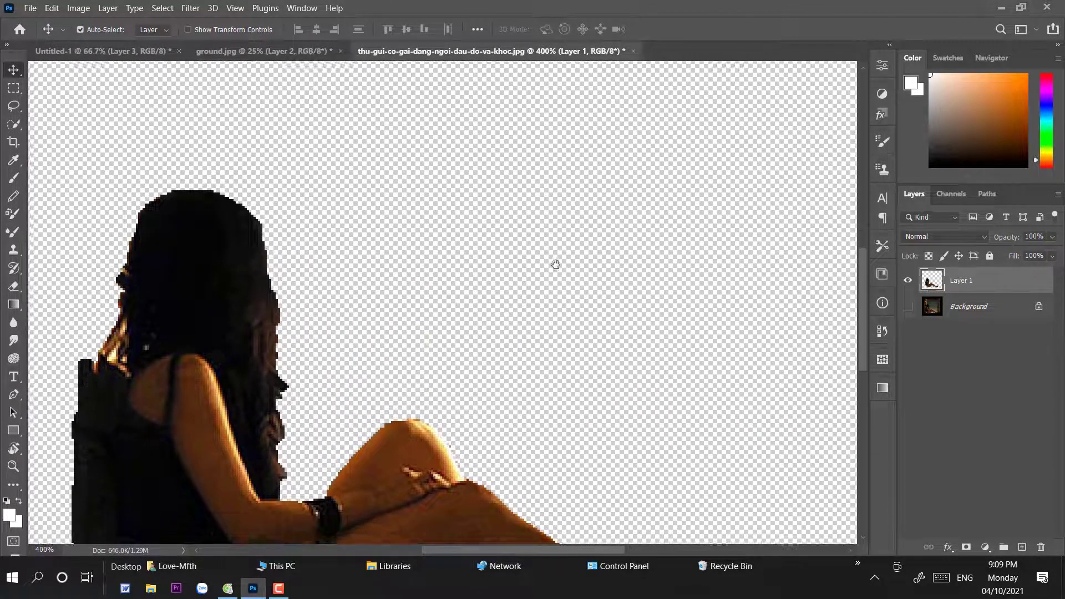
scroll(554, 264, "down", 3)
key("e")
right_click(495, 199)
left_click_drag(523, 219, 525, 232)
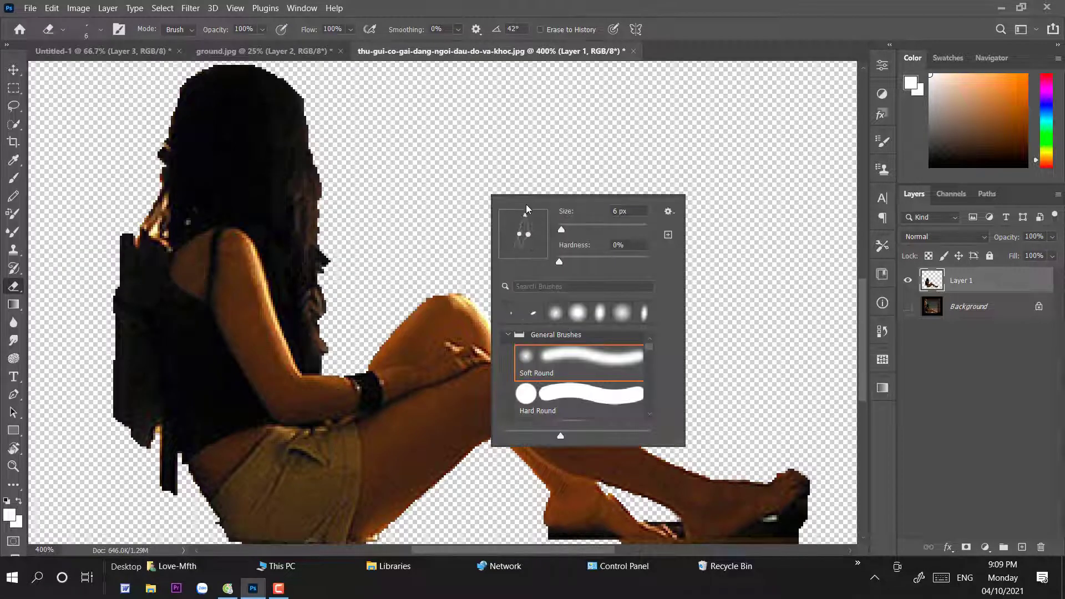
left_click_drag(322, 238, 302, 92)
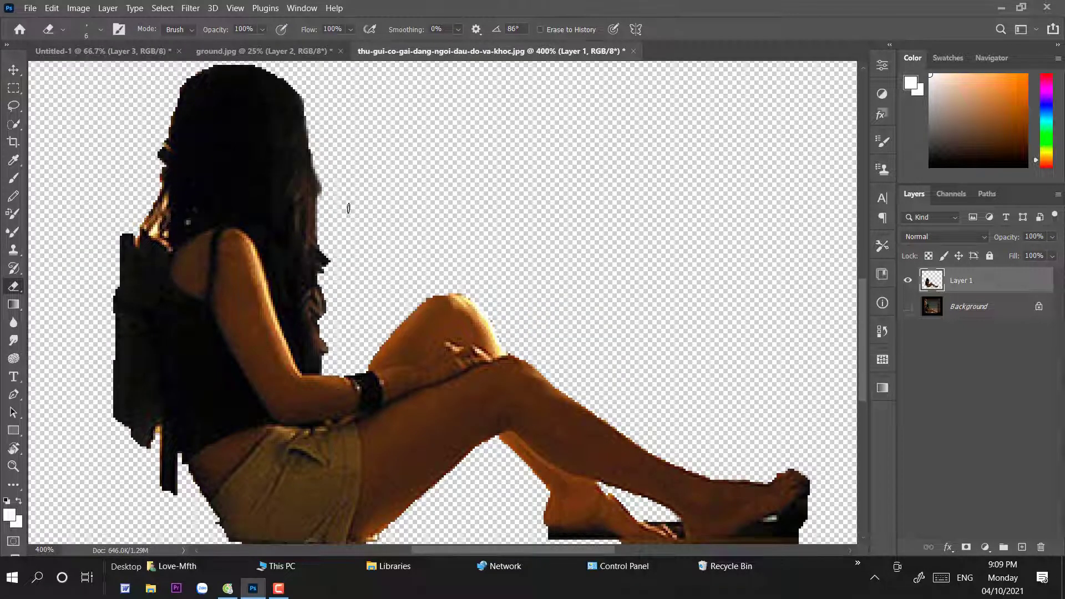
Erase along the woman's back outline with a narrow soft eraser, then enlarge it to 37 px and fade the dark leftover beside her shoulder.
right_click(348, 209)
left_click_drag(390, 228, 397, 230)
mouse_move(167, 194)
left_mouse_down()
mouse_move(149, 229)
mouse_move(159, 220)
mouse_move(154, 332)
mouse_move(181, 474)
left_mouse_up()
right_click(148, 252)
left_click_drag(285, 256, 298, 257)
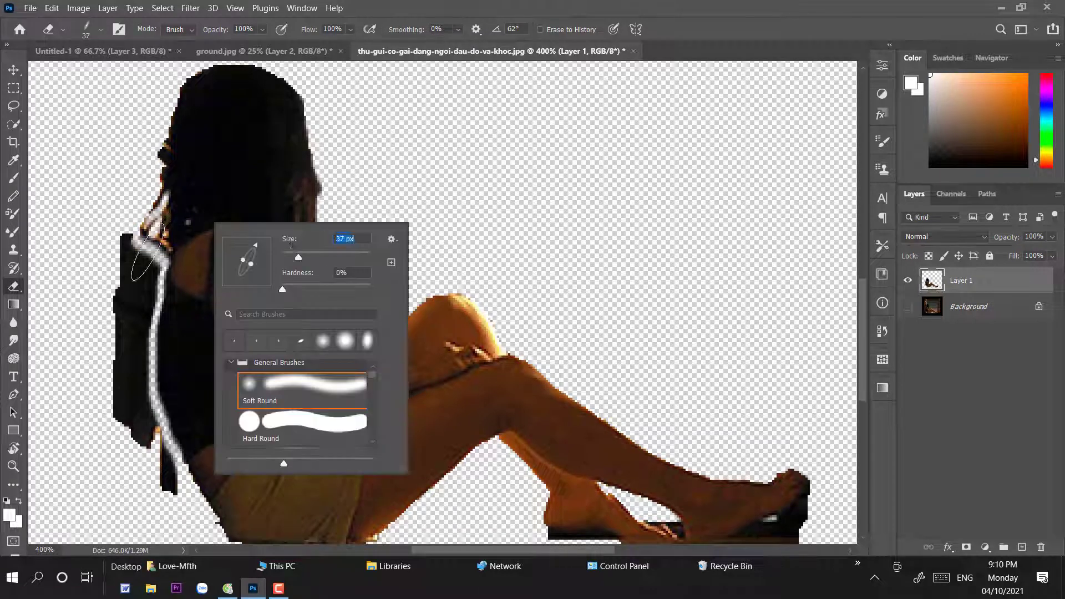
mouse_move(148, 252)
left_mouse_down()
mouse_move(123, 278)
mouse_move(141, 288)
mouse_move(105, 250)
left_mouse_up()
Erase the rest of the dark leftover behind the woman's back with a 37 px Hard Round eraser angled at -99°.
right_click(71, 194)
left_click(183, 382)
right_click(385, 234)
left_click_drag(442, 245, 441, 265)
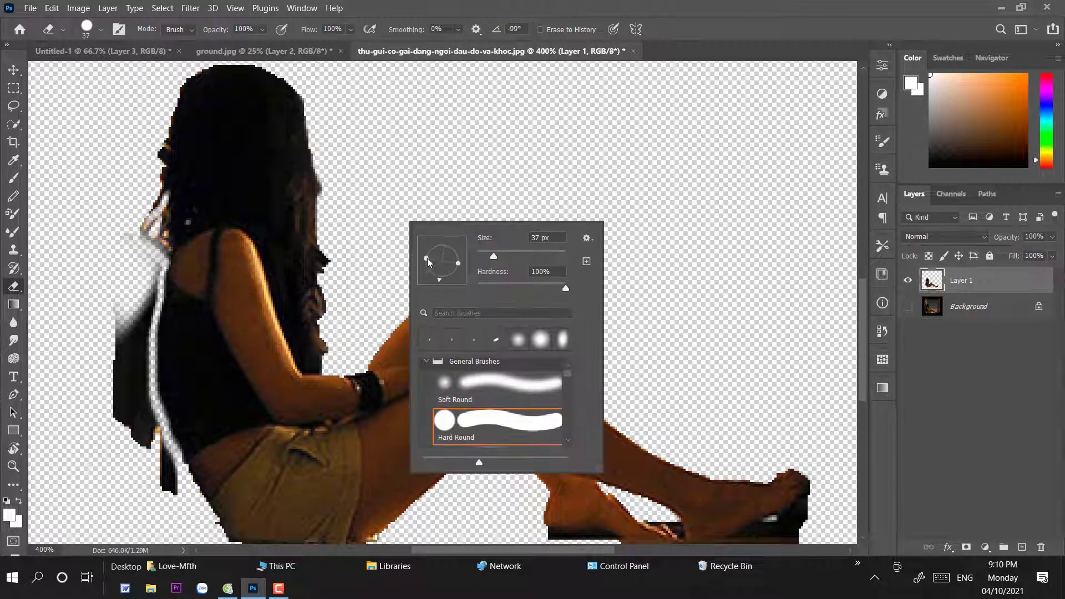
mouse_move(138, 258)
left_mouse_down()
mouse_move(143, 297)
mouse_move(123, 368)
mouse_move(149, 491)
left_mouse_up()
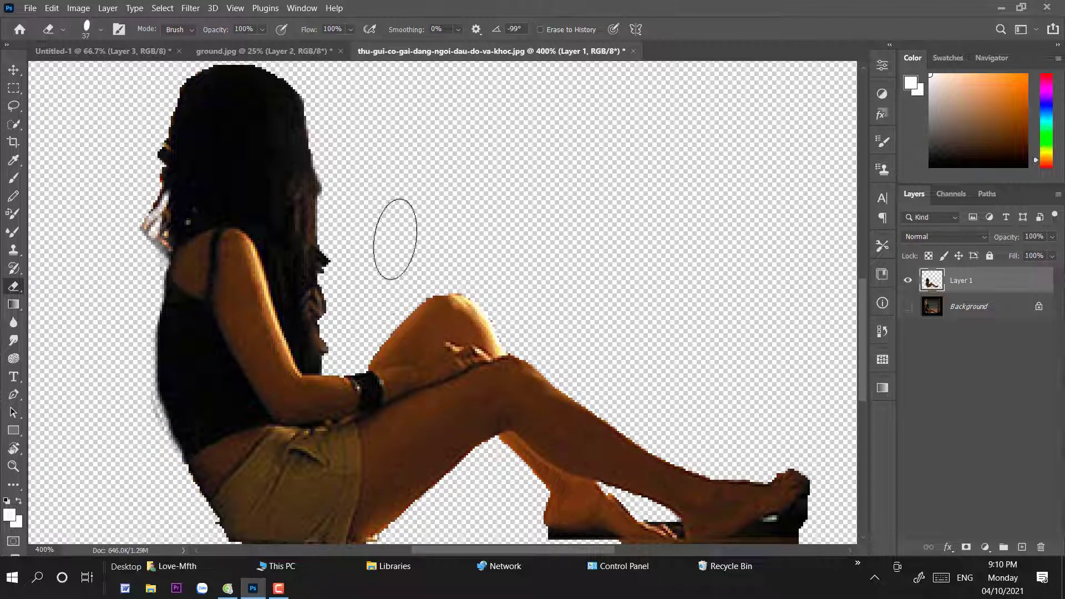
Shape the lower front hair into fine strands with a Soft Round eraser reduced to 4 px and angled at 126°.
right_click(394, 239)
left_click_drag(460, 217, 405, 222)
left_click(414, 360)
left_click(410, 201)
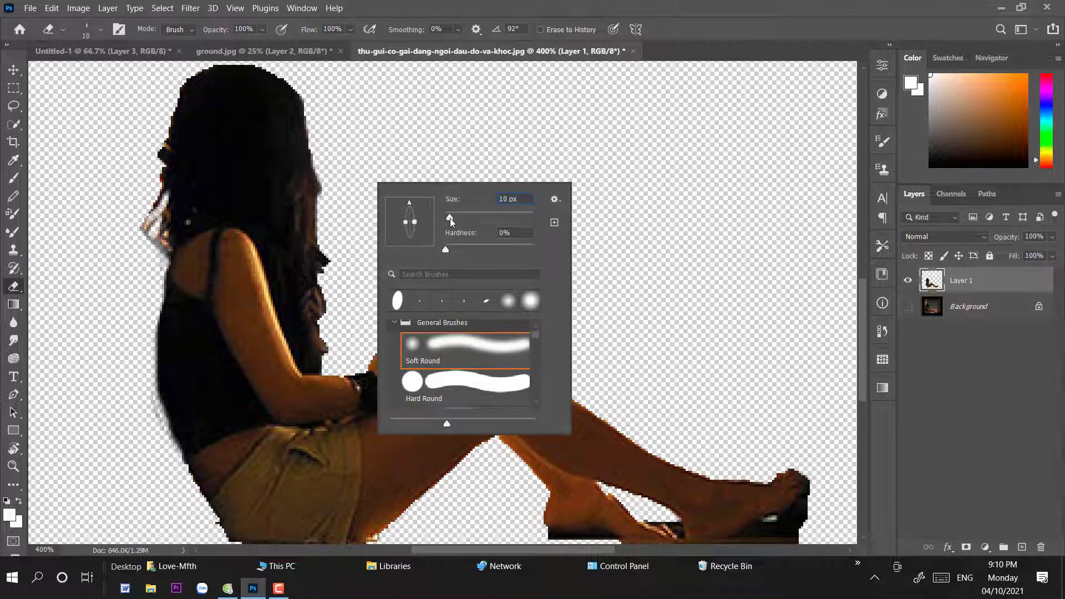
right_click(370, 263)
mouse_move(320, 243)
left_mouse_down()
mouse_move(324, 266)
mouse_move(341, 270)
mouse_move(320, 317)
mouse_move(318, 373)
left_mouse_up()
left_click(395, 286)
key("ctrl+z")
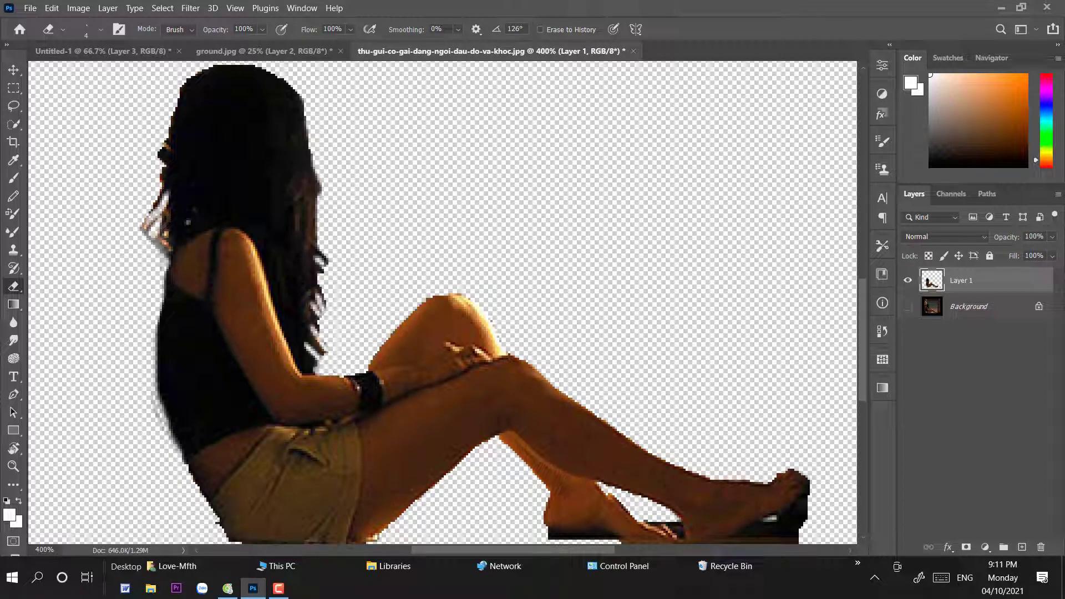
Erase the window-sill remains under the shorts and around both feet with the 4 px soft eraser.
left_click_drag(544, 321, 488, 183)
mouse_move(172, 402)
left_mouse_down()
mouse_move(311, 411)
mouse_move(221, 414)
left_mouse_up()
mouse_move(493, 395)
left_mouse_down()
mouse_move(542, 393)
mouse_move(566, 415)
mouse_move(492, 394)
mouse_move(579, 416)
mouse_move(687, 403)
mouse_move(742, 372)
mouse_move(757, 341)
mouse_move(575, 417)
mouse_move(605, 409)
mouse_move(548, 421)
mouse_move(631, 416)
mouse_move(593, 376)
mouse_move(615, 388)
mouse_move(593, 383)
mouse_move(588, 362)
left_mouse_up()
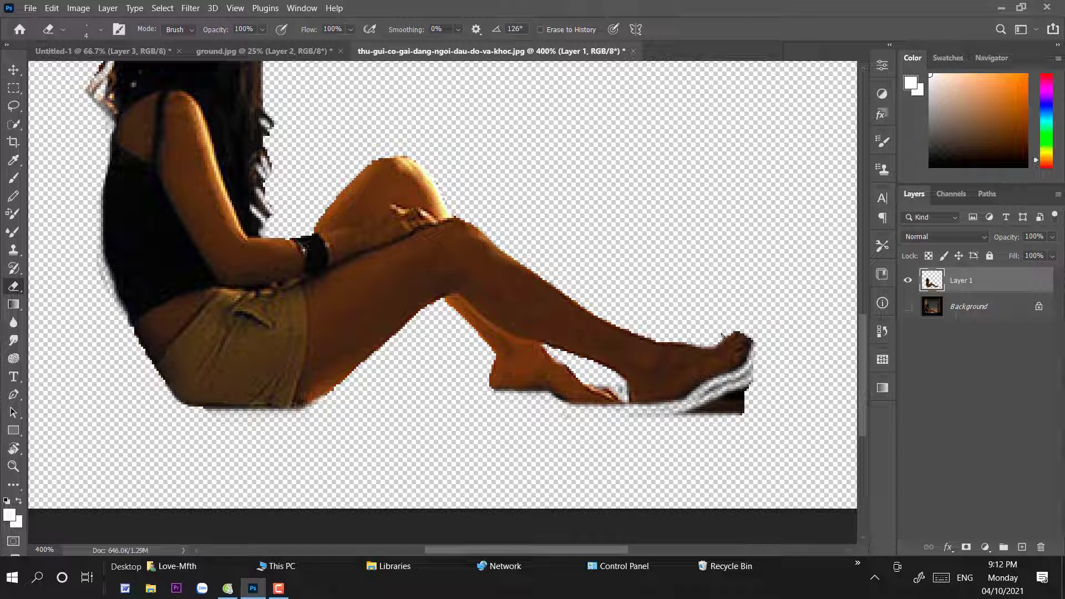
mouse_move(751, 348)
left_mouse_down()
mouse_move(674, 407)
mouse_move(721, 380)
left_mouse_up()
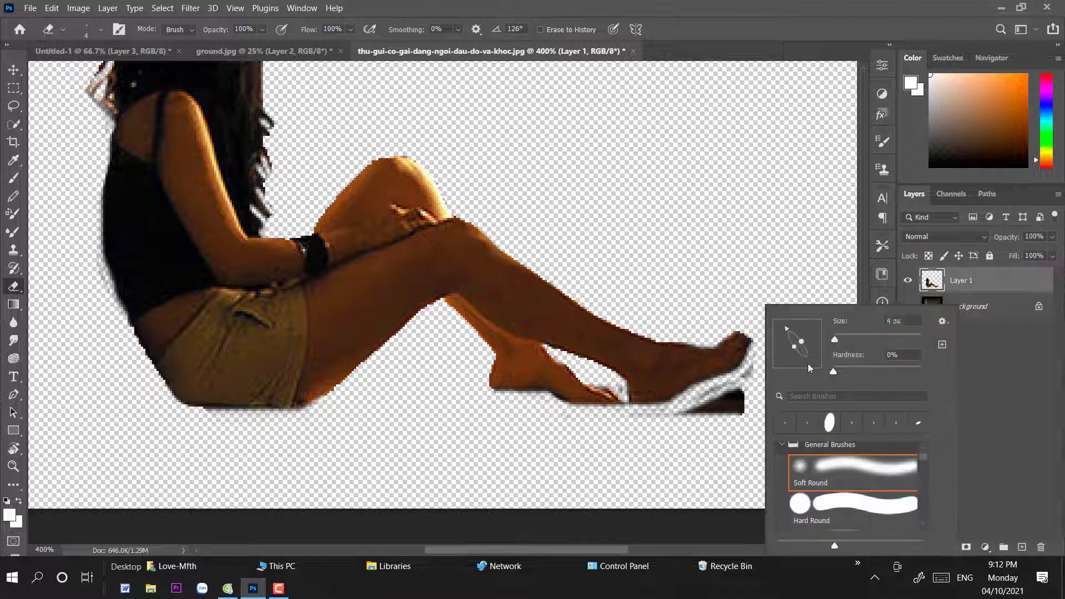
Erase the remaining dark sill below the front foot with a 29 px Hard Round eraser at a 0° angle.
right_click(746, 377)
left_click(752, 378)
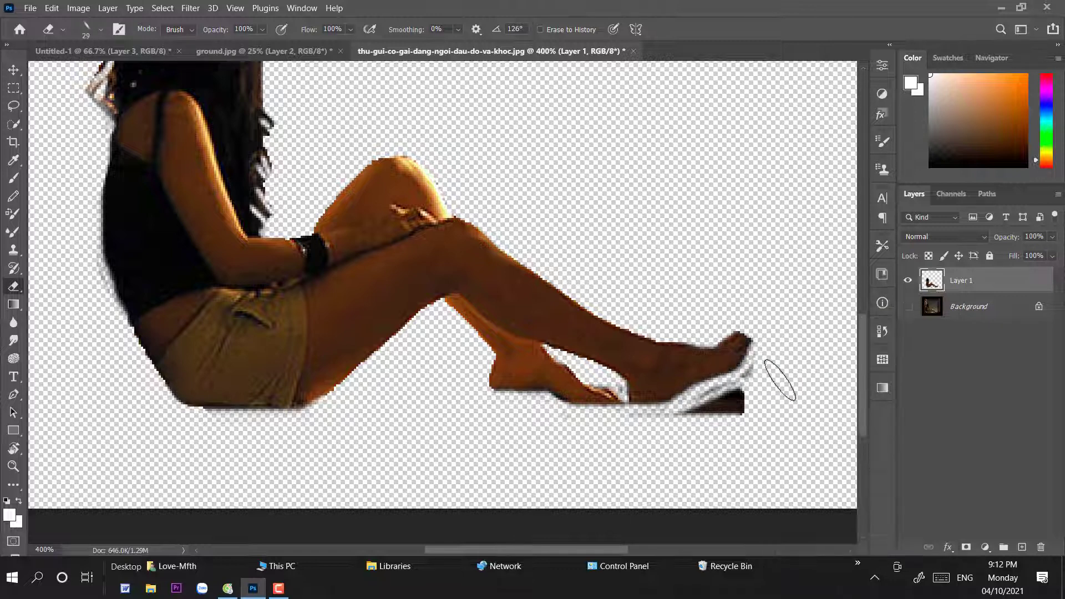
right_click(774, 377)
left_click(848, 491)
left_click(773, 381)
mouse_move(773, 380)
left_mouse_down()
mouse_move(720, 416)
mouse_move(624, 444)
left_mouse_up()
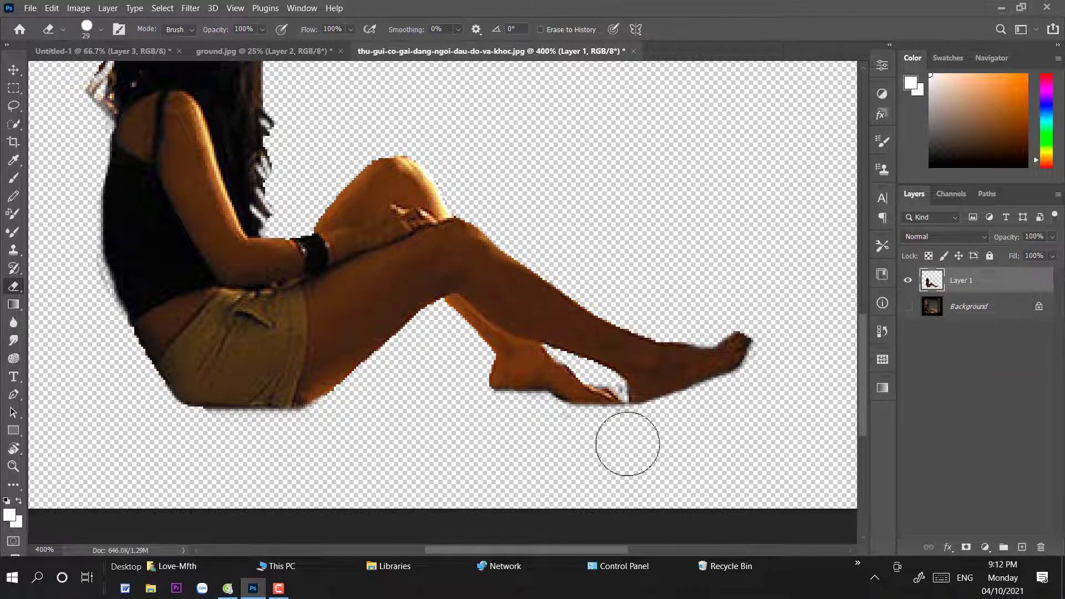
Warp the cut-out woman, pulling her back inward, lifting the head slightly and stretching the legs a little outward.
left_click(8, 72)
key("ctrl+1")
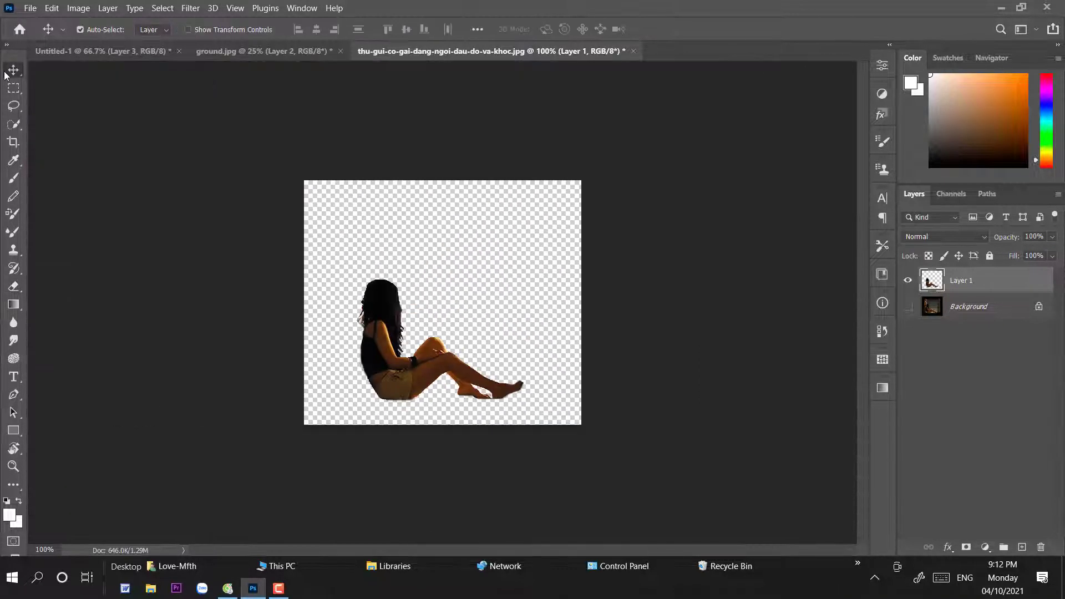
key("ctrl+t")
left_click(621, 30)
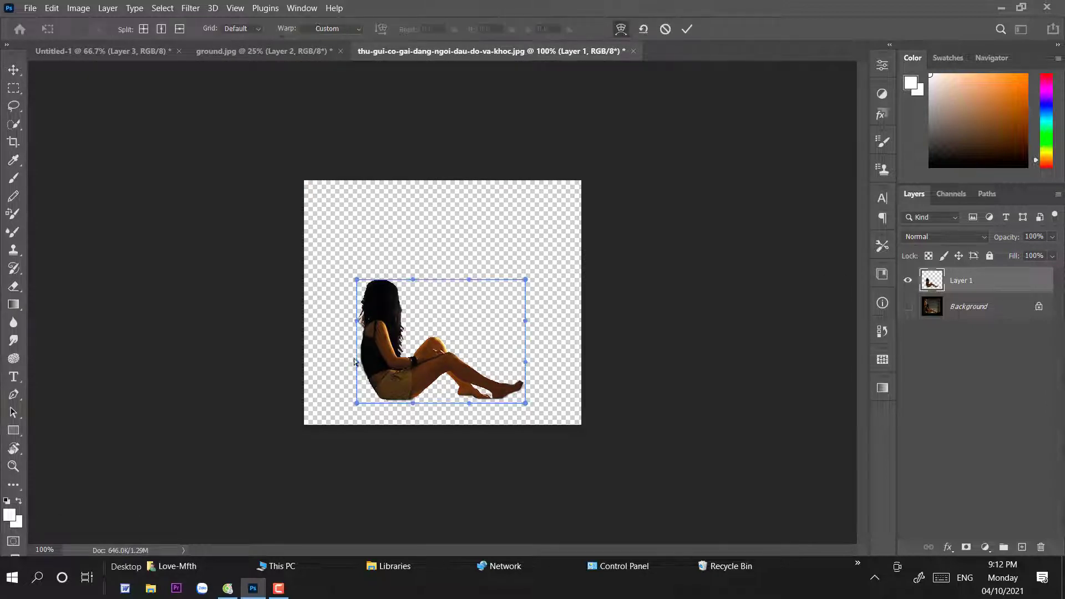
left_click_drag(356, 361, 365, 318)
left_click_drag(413, 279, 410, 274)
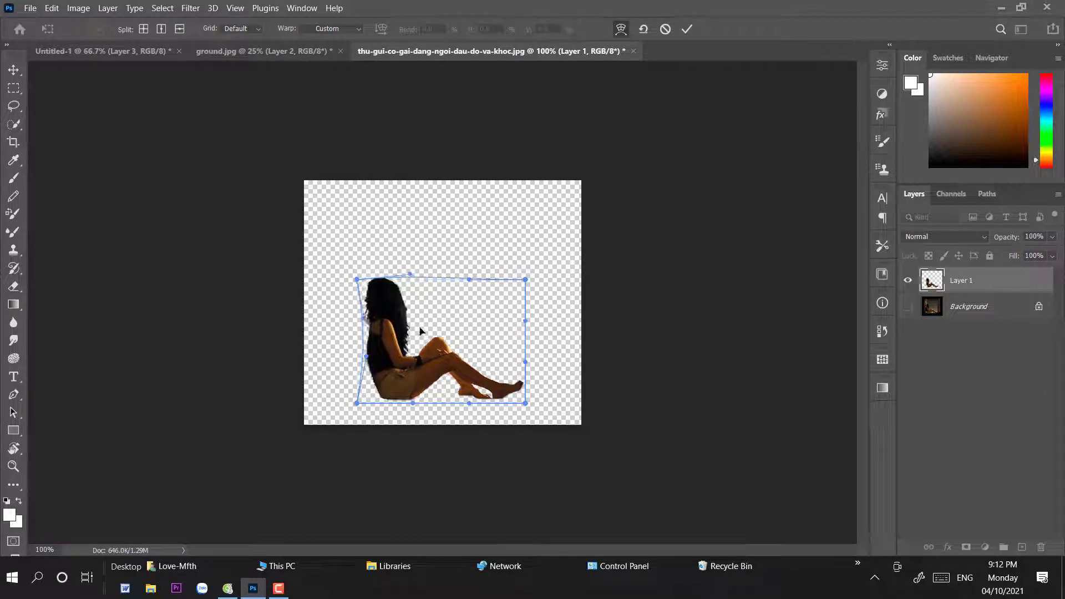
left_click_drag(525, 361, 531, 361)
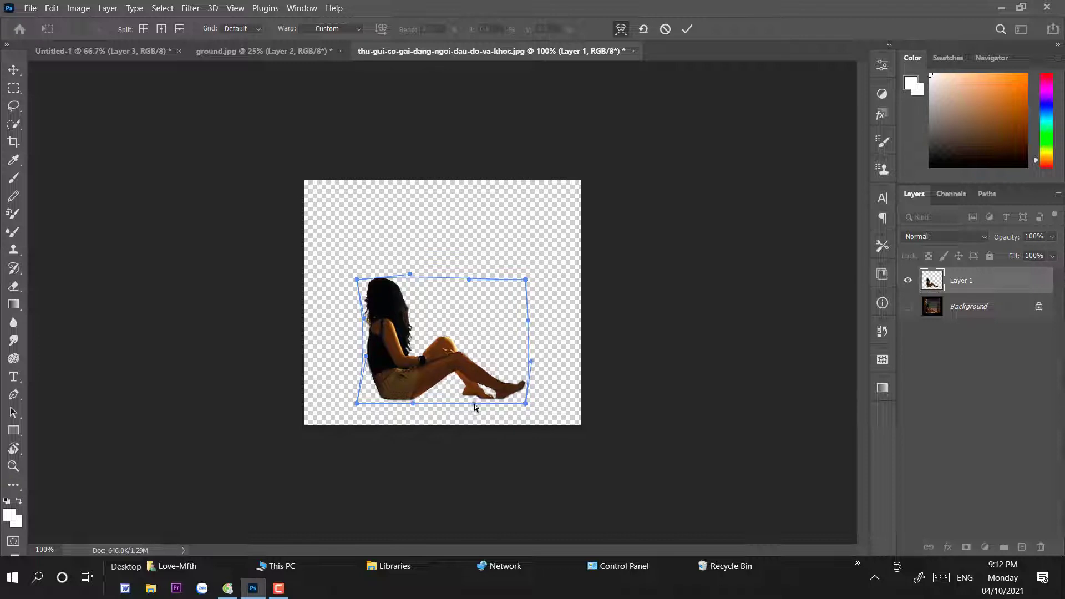
key("Return")
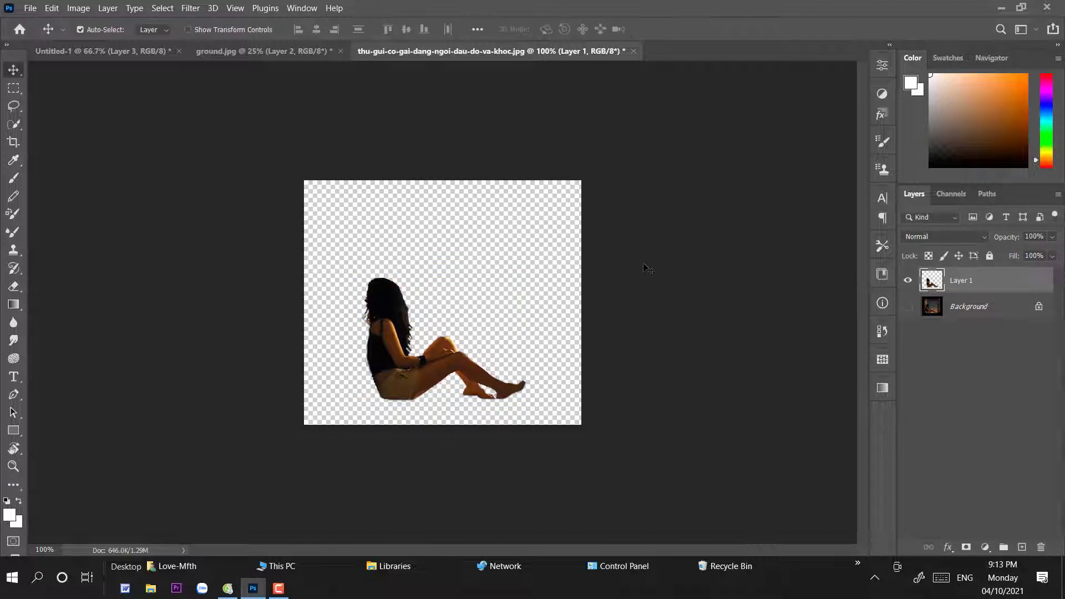
Undo the warp on the woman and restore it from the Free Transform history state.
key("ctrl+z")
left_click(884, 331)
left_click(773, 461)
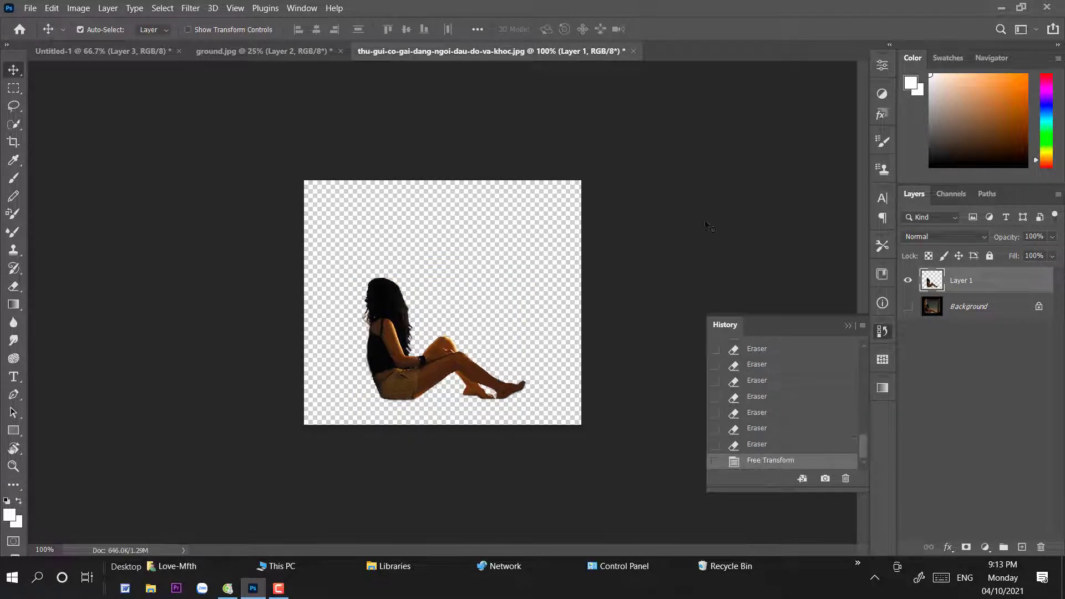
left_click(706, 226)
Bring the cut-out woman into the Untitled-1 composite and scale her up to about 149% above the rock.
left_click_drag(964, 283, 433, 277)
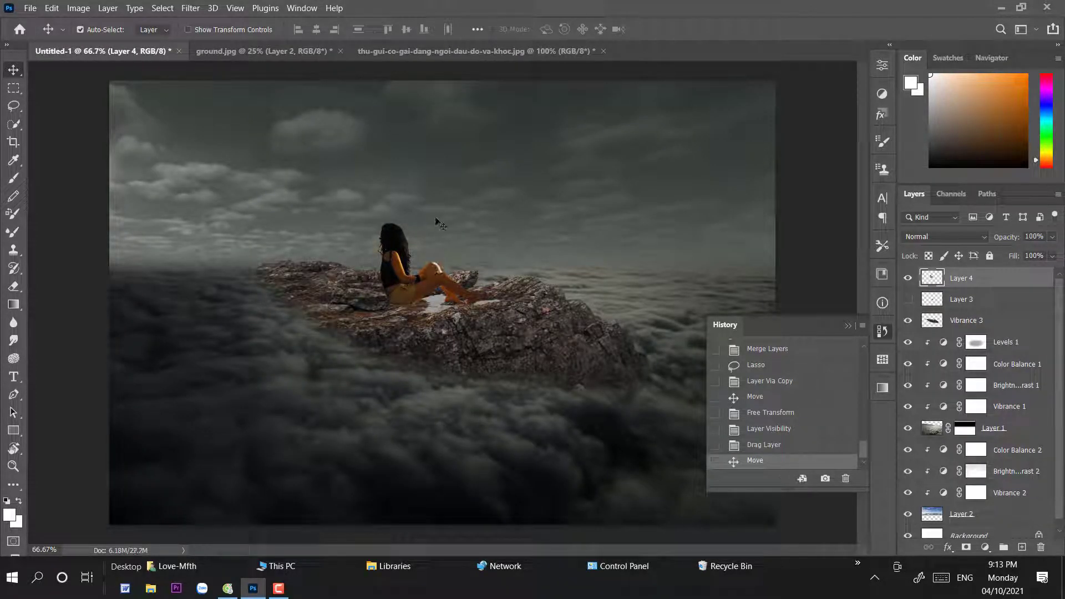
left_click(847, 328)
key("ctrl+t")
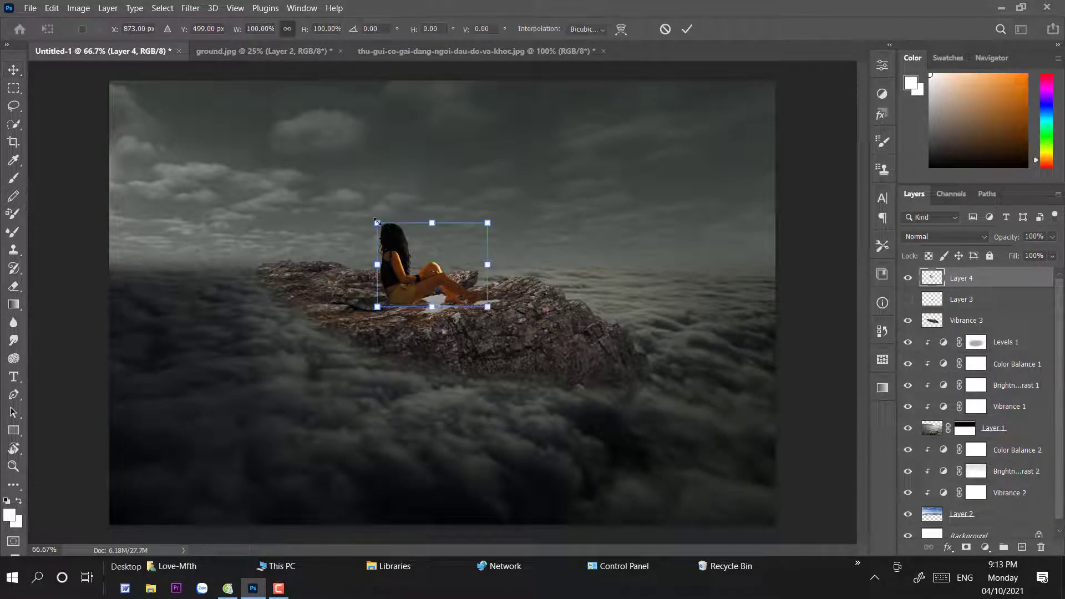
left_click_drag(376, 222, 326, 183)
mouse_move(444, 299)
left_mouse_down()
mouse_move(432, 268)
mouse_move(442, 296)
left_mouse_up()
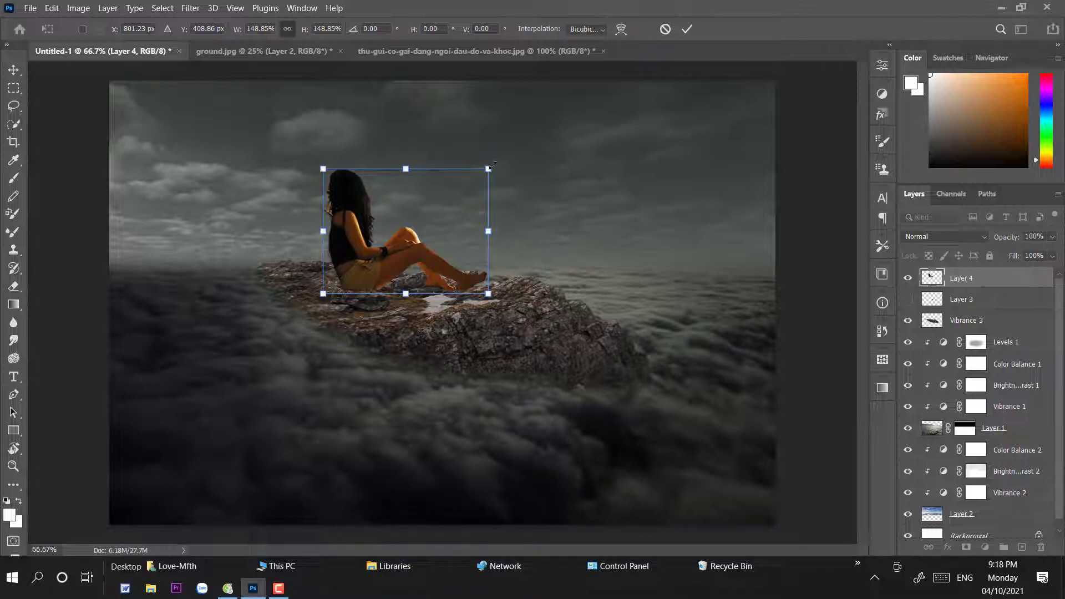
key("Return")
Shift the Vibrance 3 rock down and to the left, and seat the woman from Layer 4 on top of it.
left_click(976, 320)
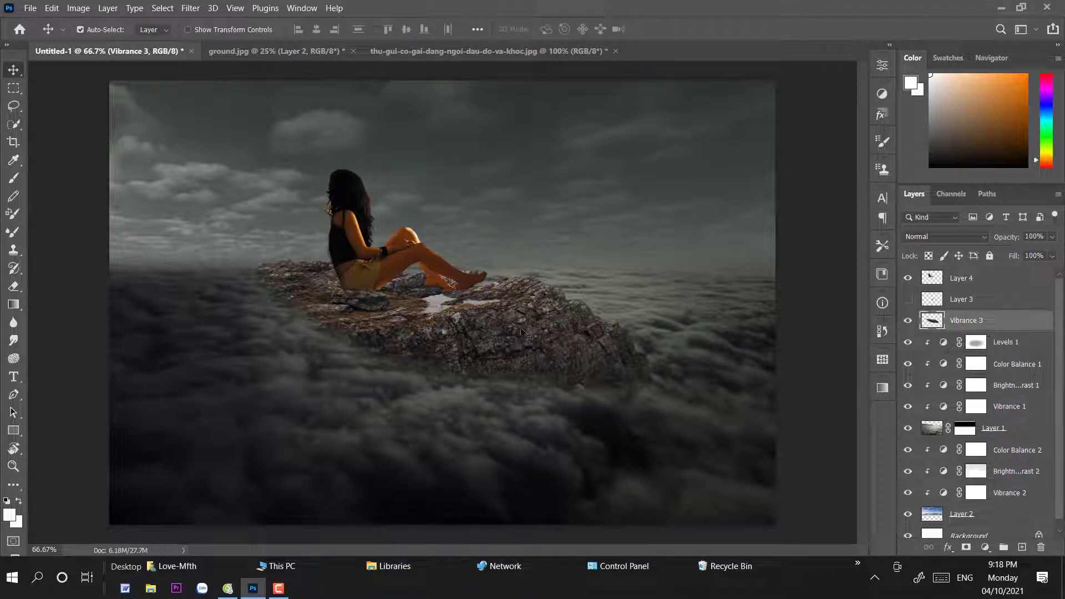
left_click_drag(520, 329, 440, 361)
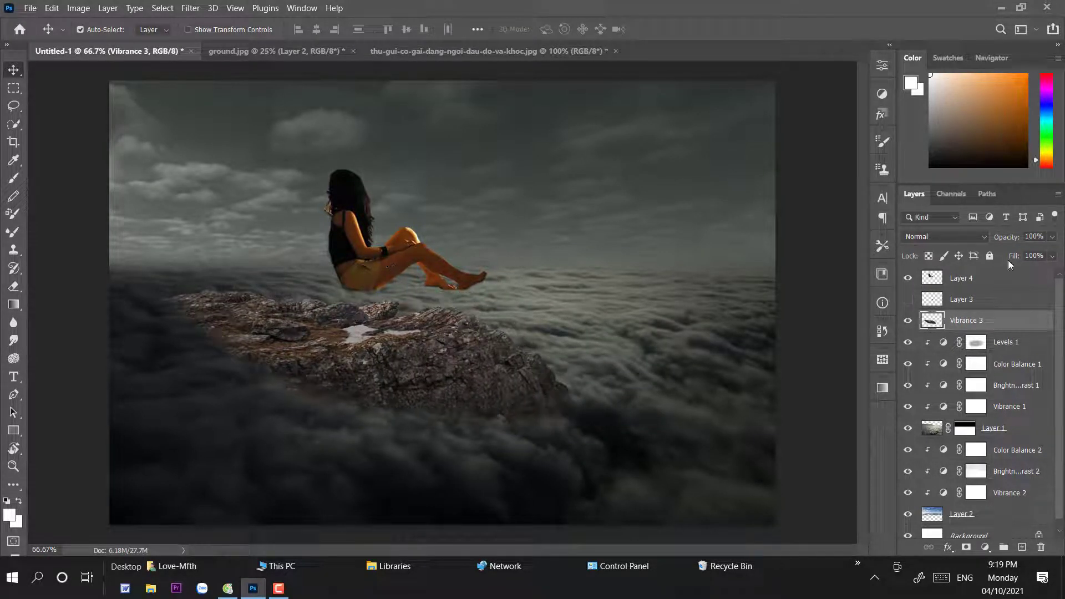
left_click(949, 283)
left_click_drag(360, 257, 288, 287)
Warp the woman's lower corner near the feet slightly outward and down, and adjust her position on the rock.
key("ctrl+t")
left_click(621, 30)
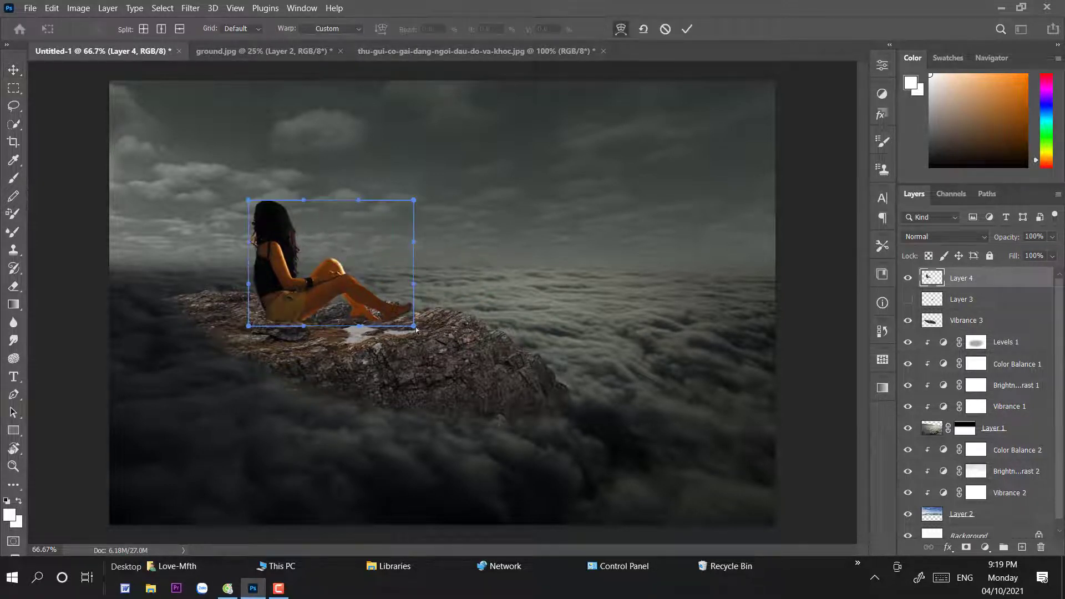
left_click_drag(414, 327, 418, 334)
key("Return")
left_click_drag(366, 305, 308, 281)
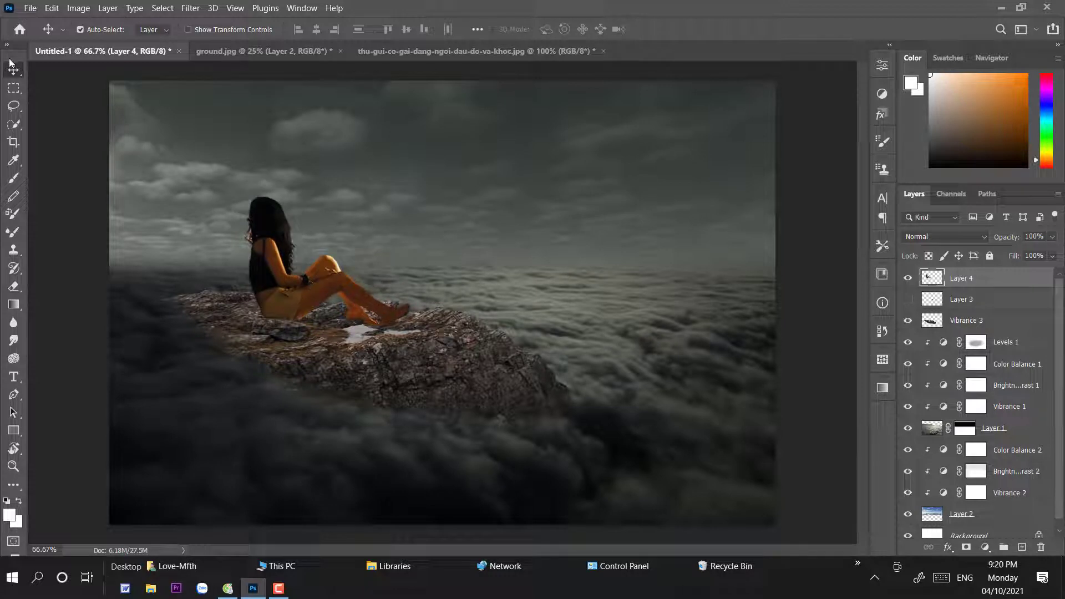
Show Layer 3 and move its small stone onto the puddle just below the woman's feet.
key("ctrl+plus")
key("ctrl+plus")
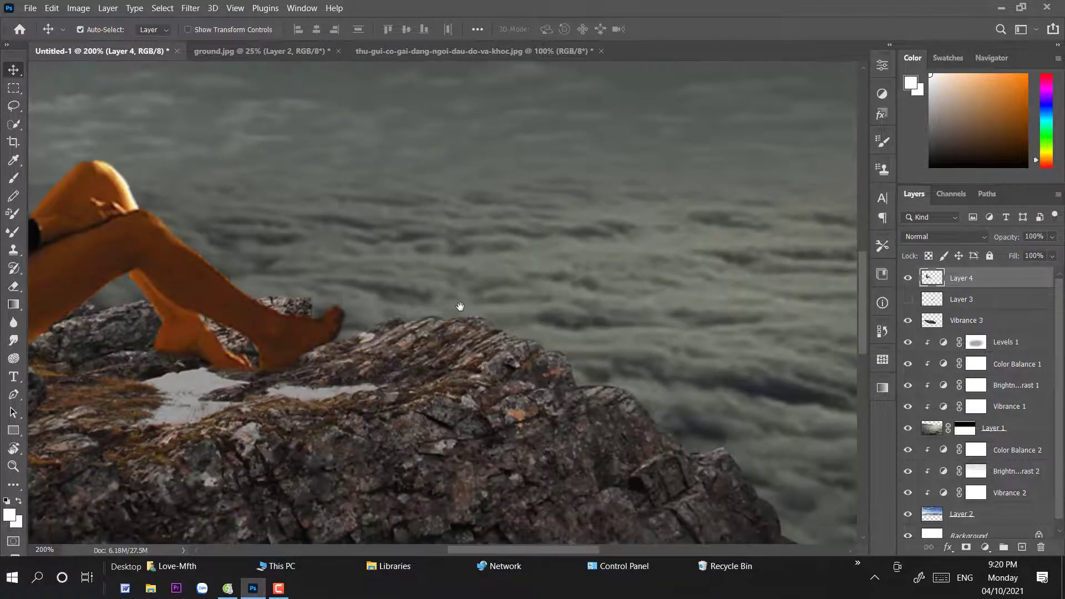
left_click_drag(432, 315, 729, 213)
left_click(908, 299)
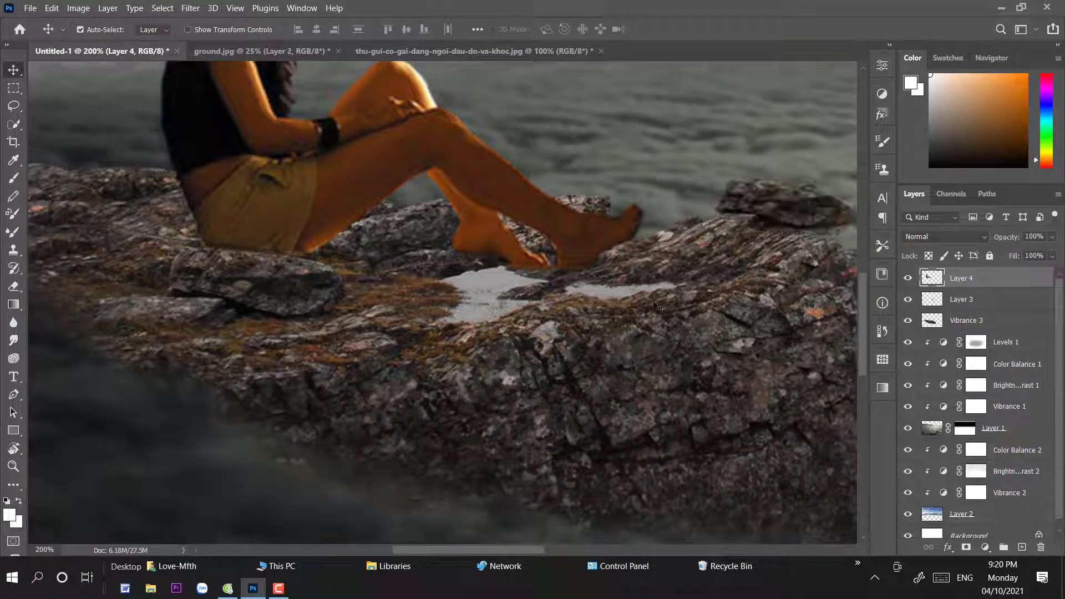
left_click_drag(314, 295, 500, 293)
key("ctrl+z")
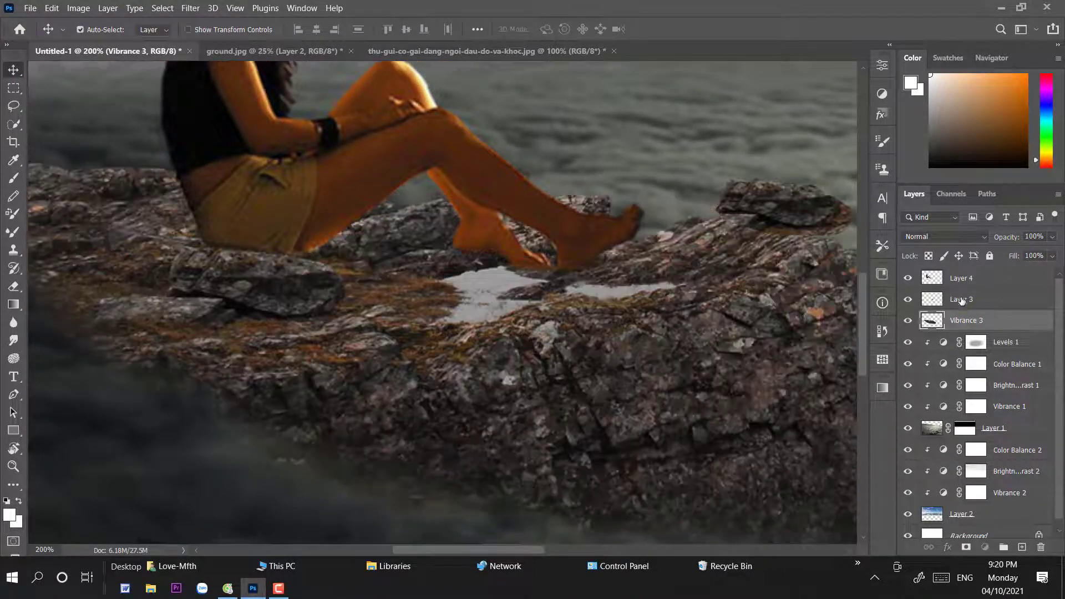
left_click(961, 300)
key("ctrl+t")
left_click_drag(799, 227, 430, 297)
key("Return")
mouse_move(427, 276)
left_mouse_down()
mouse_move(389, 272)
mouse_move(414, 269)
left_mouse_up()
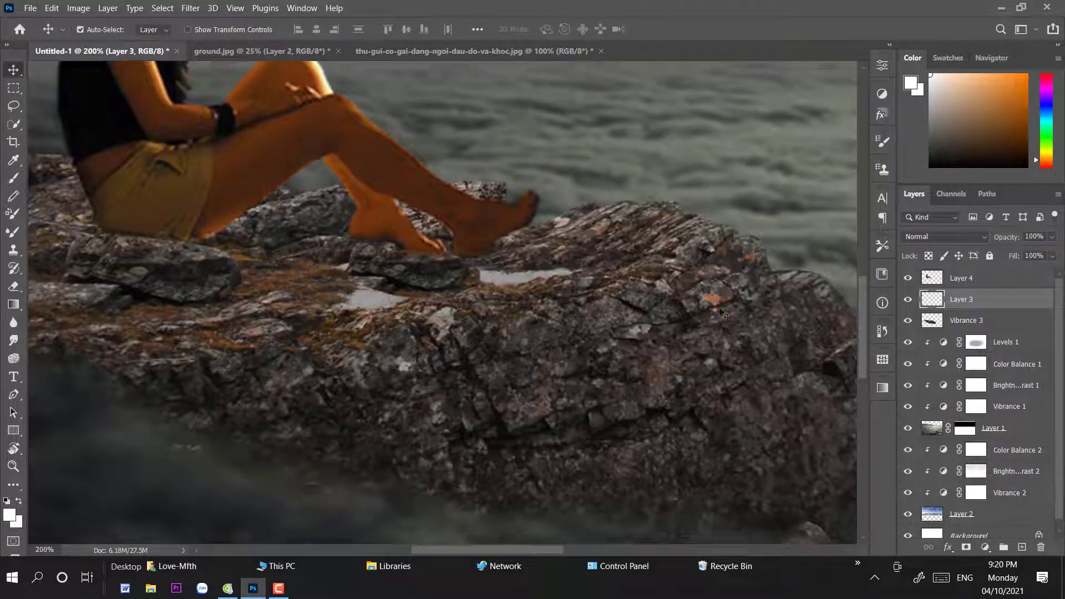
Soften the lower and outer edges of the small stone with a 23 px Soft Round eraser.
left_click(13, 288)
right_click(383, 286)
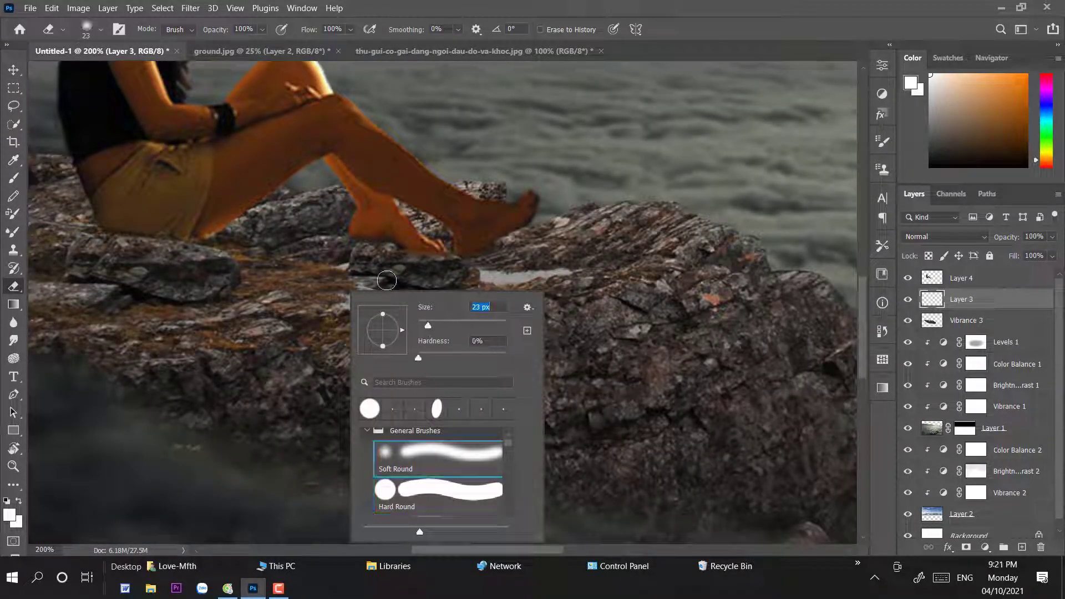
key("Return")
left_click_drag(385, 291, 417, 299)
left_click_drag(485, 291, 473, 278)
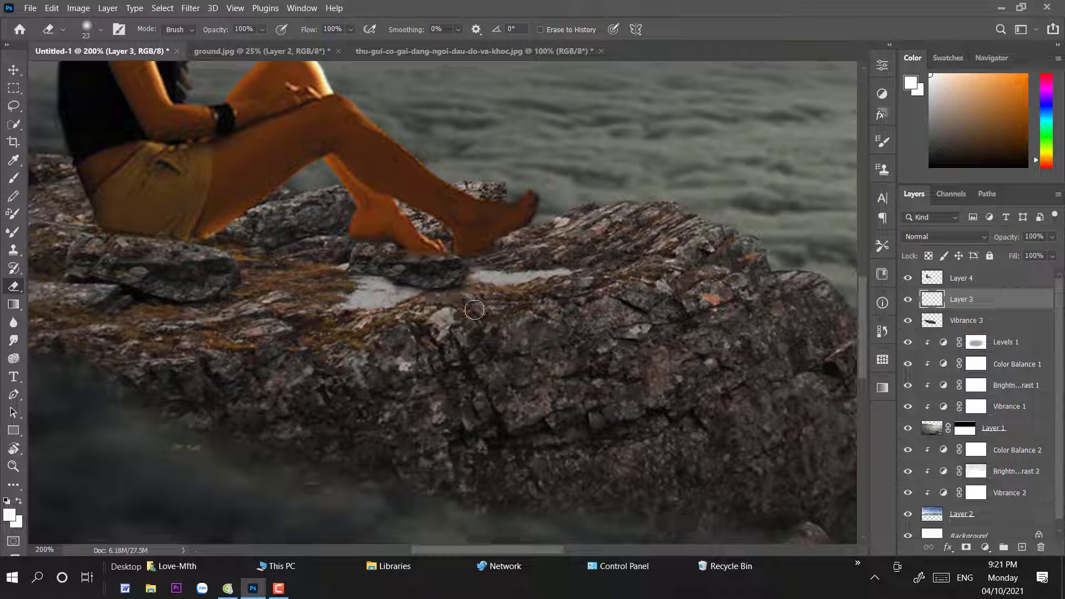
Scale the small stone to about 108% and reposition it under the woman's feet.
left_click(13, 69)
left_click_drag(407, 274, 399, 267)
key("ctrl+t")
left_click_drag(341, 245, 327, 240)
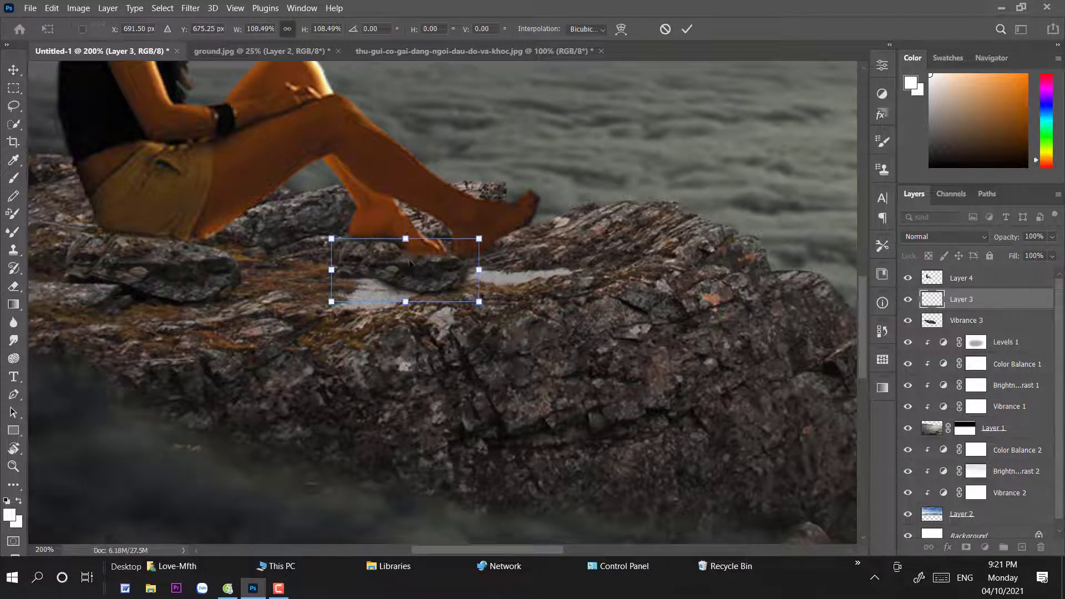
left_click_drag(403, 265, 453, 276)
key("Return")
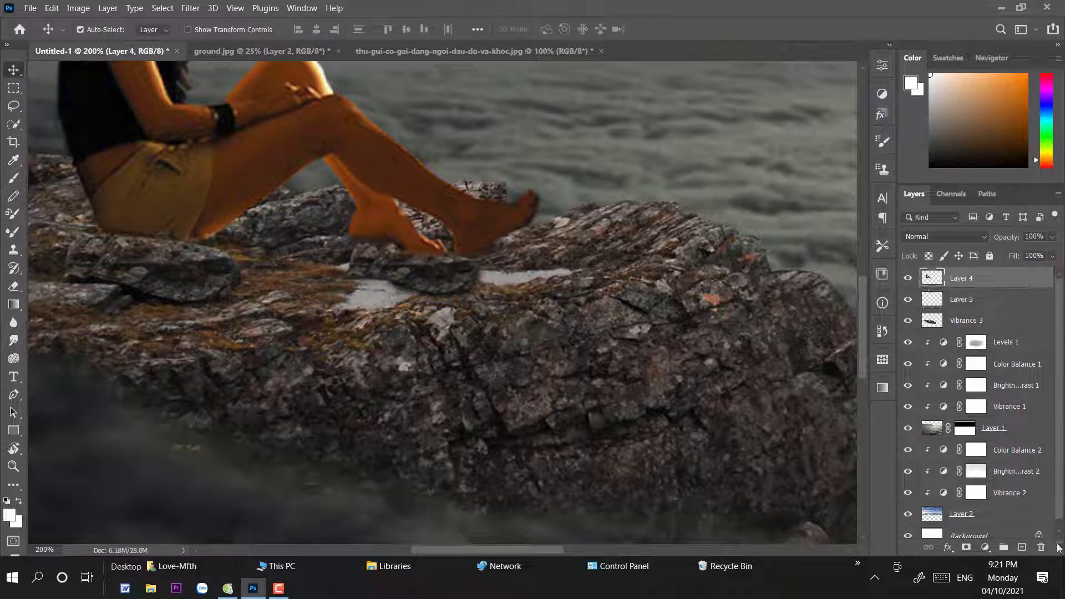
Add a layer beneath the woman and paint a black (000000) shadow under her shorts with a 31 px Soft Round brush at 19% opacity.
left_click(1021, 547)
left_click(13, 159)
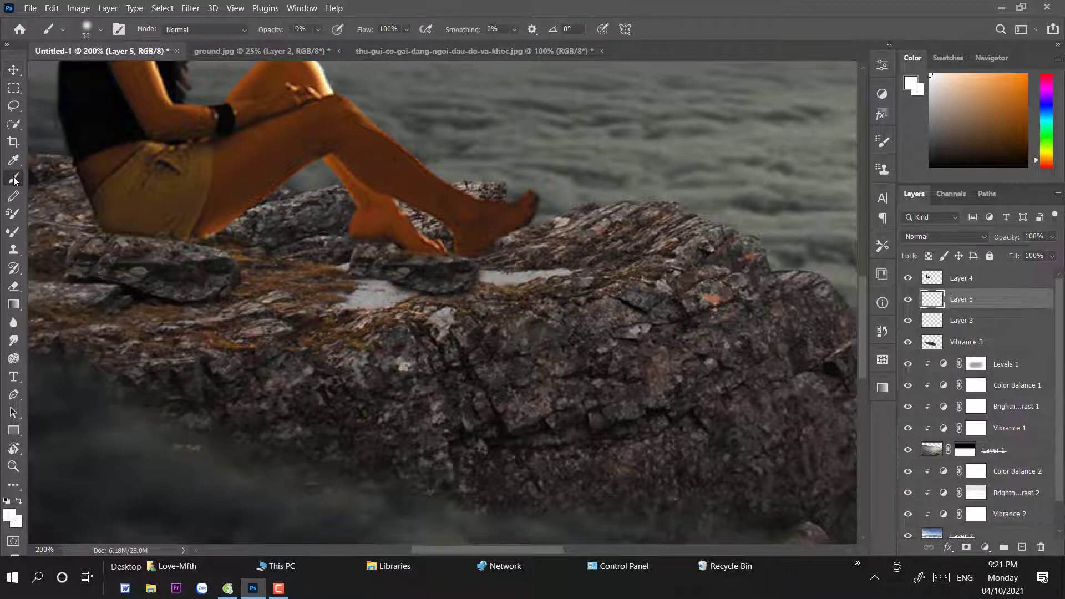
left_click(9, 514)
type("000000")
left_click(1010, 215)
key("b")
right_click(130, 224)
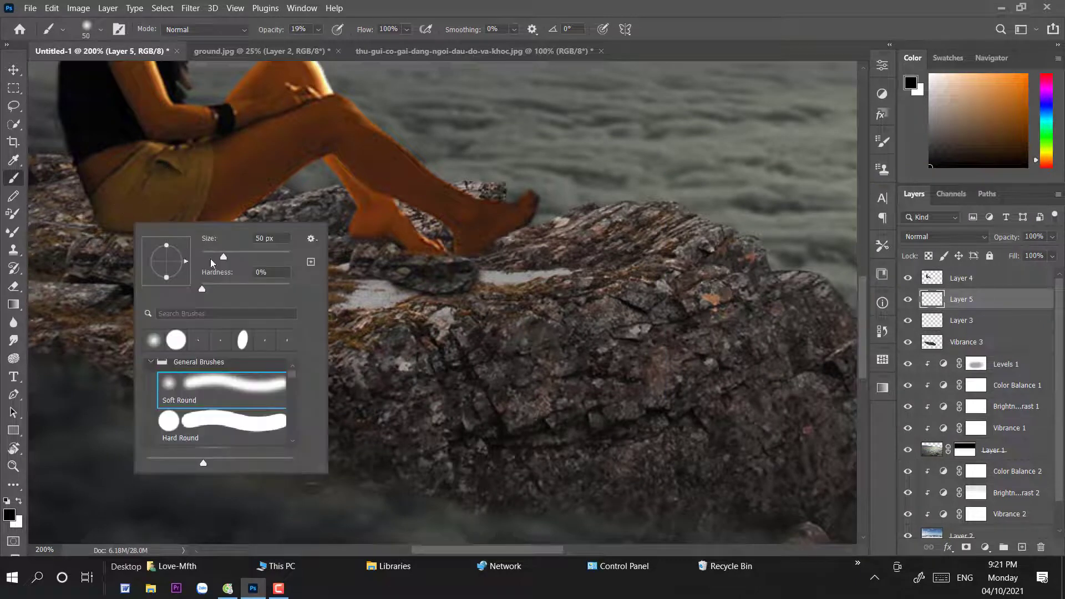
left_click_drag(218, 259, 214, 259)
key("Return")
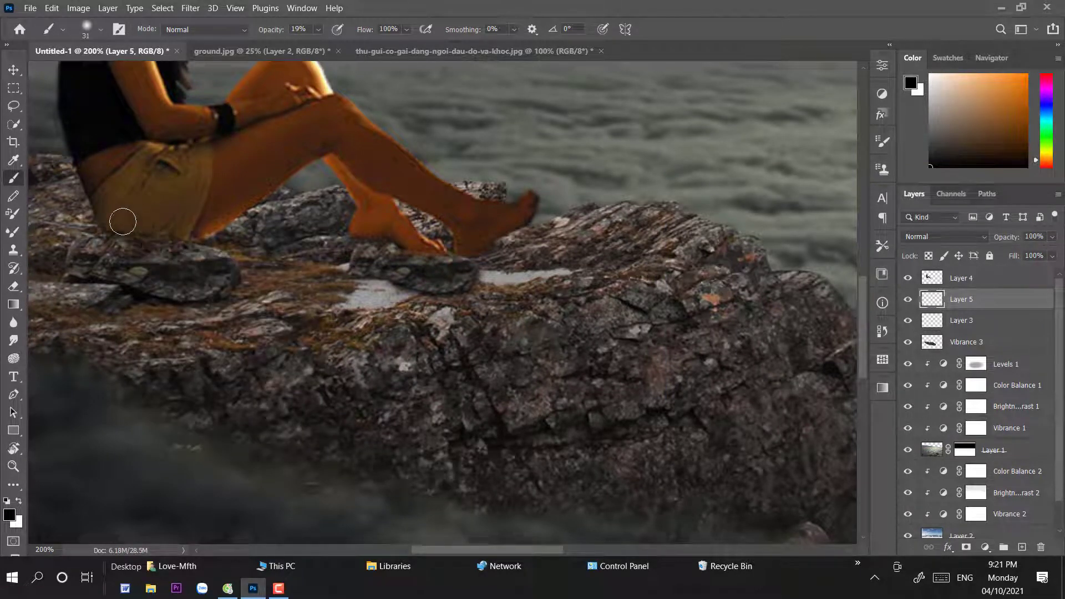
Paint a shadow band across the ground between the two stones with a flattened 44 px soft brush at 31% opacity.
right_click(298, 280)
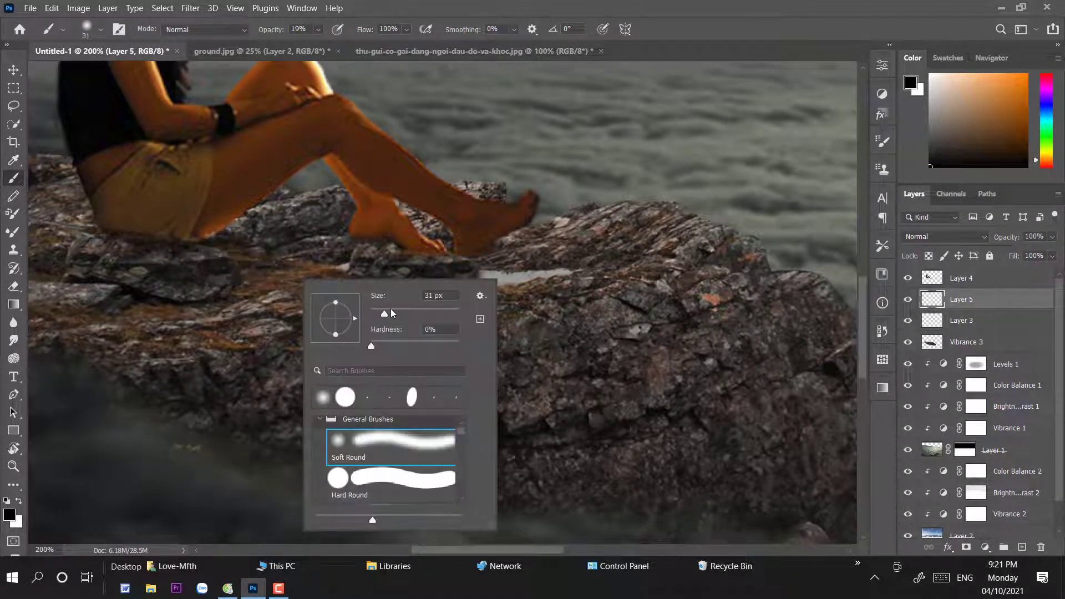
left_click_drag(387, 314, 389, 314)
left_click_drag(336, 302, 335, 311)
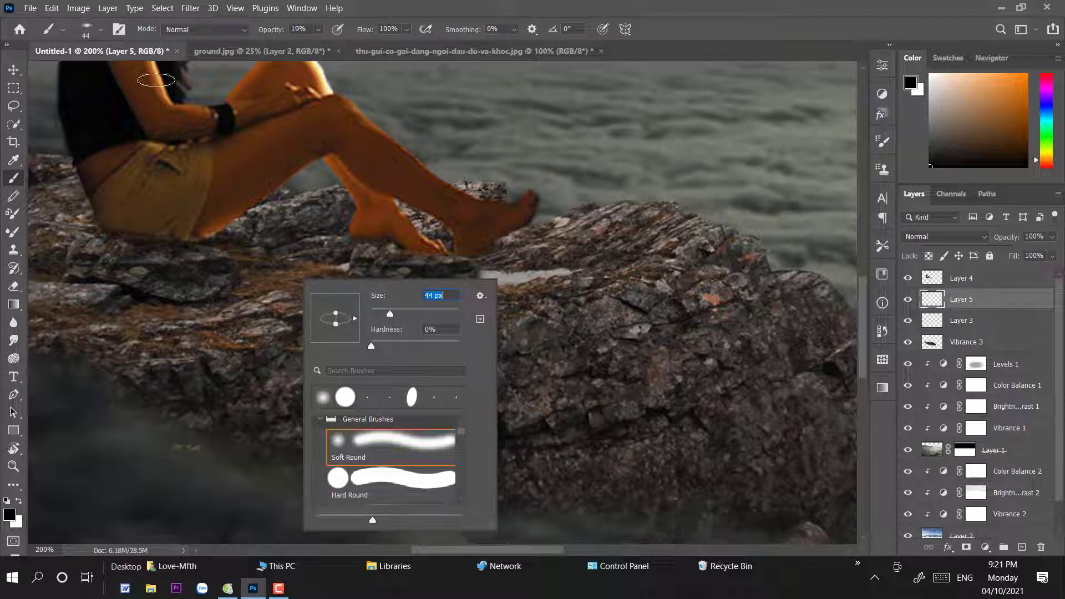
left_click_drag(317, 29, 331, 45)
mouse_move(239, 277)
left_mouse_down()
mouse_move(293, 273)
mouse_move(353, 275)
left_mouse_up()
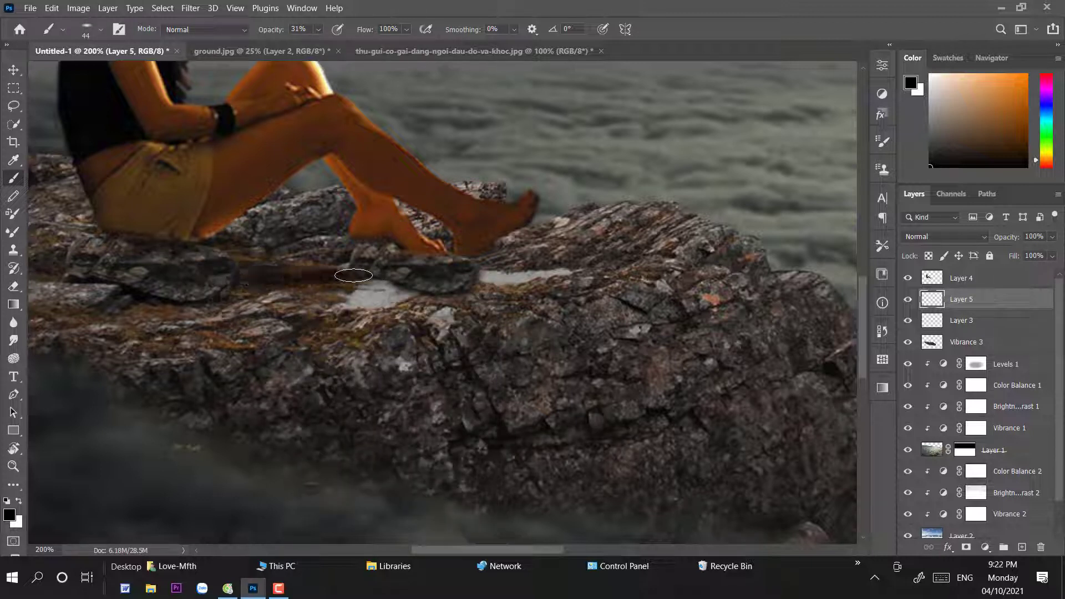
Lightly shade the small stone below the back foot with the flattened brush angled at 13° and 13% opacity.
right_click(461, 248)
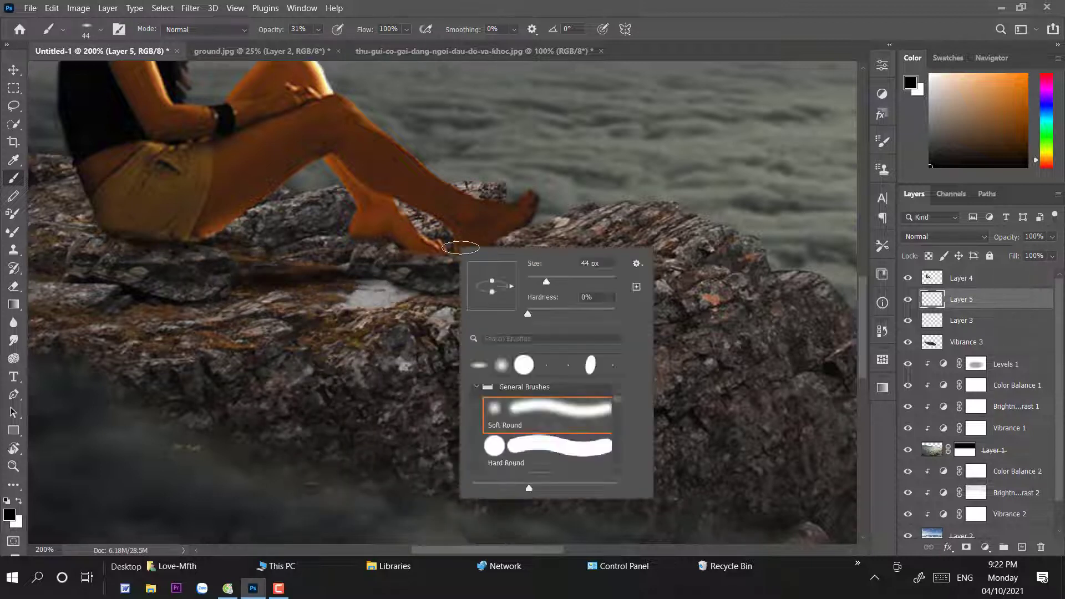
left_click_drag(511, 287, 510, 282)
left_click(318, 29)
left_click(363, 269)
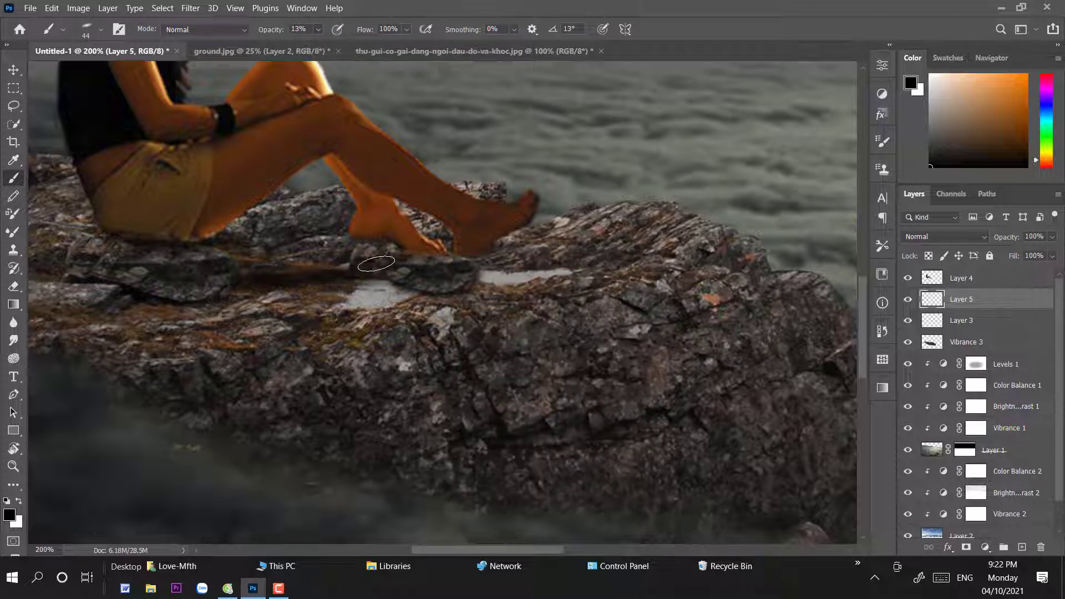
Darken the contact areas under the heel and toes of both feet with the flattened brush angled at -5°.
right_click(428, 240)
left_click_drag(479, 283, 480, 288)
left_click(363, 239)
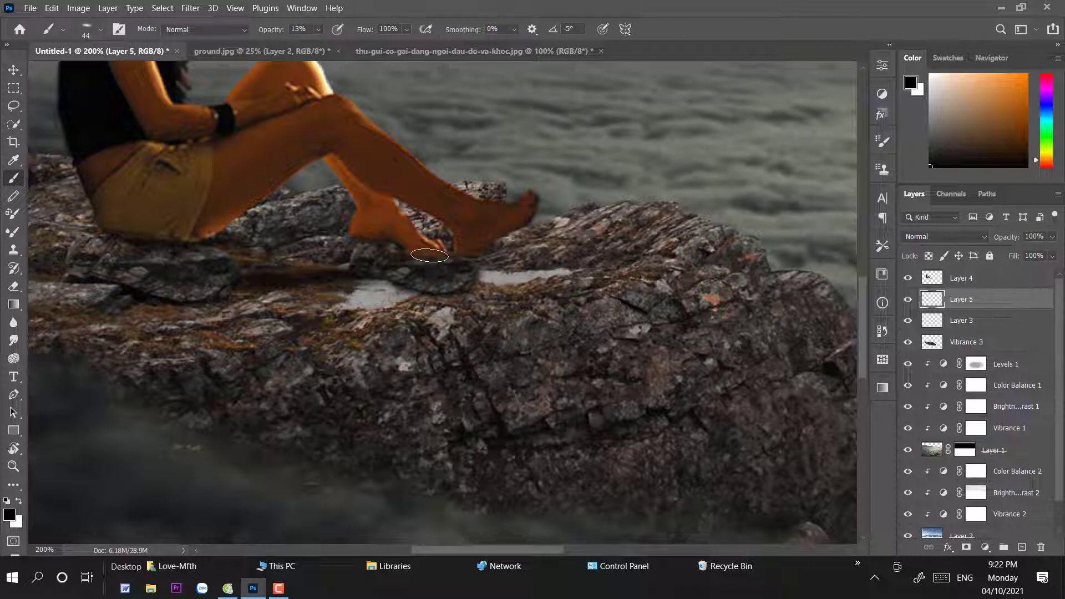
left_click(358, 238)
left_click(431, 257)
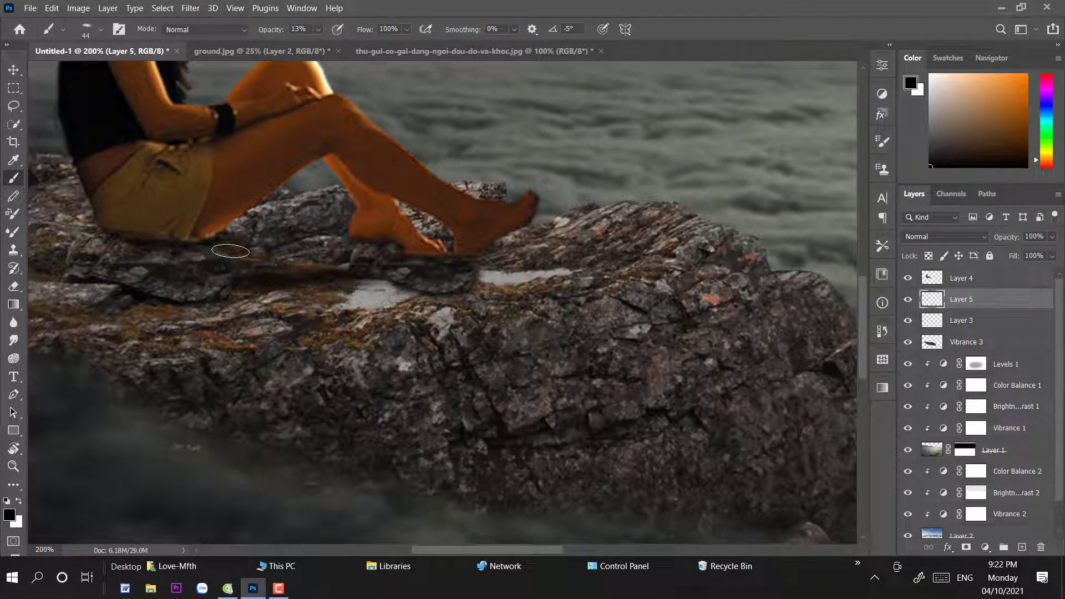
Trim the excess shadow below the woman's thigh with the soft eraser reduced to 12 px.
key("e")
left_click_drag(223, 250, 239, 252)
key("ctrl+z")
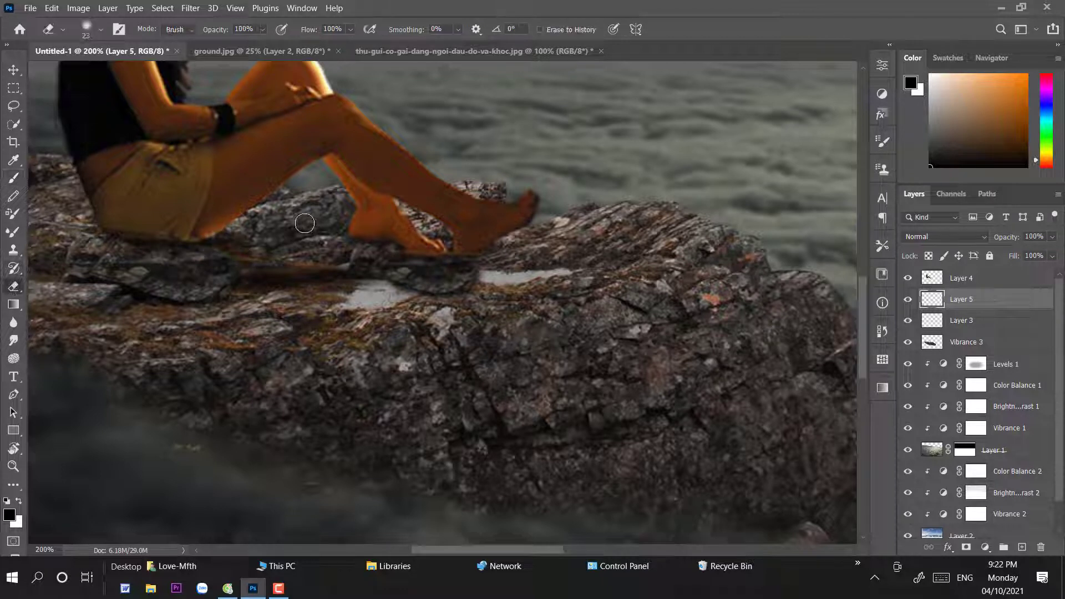
right_click(305, 223)
left_click_drag(384, 257, 380, 257)
left_click(245, 244)
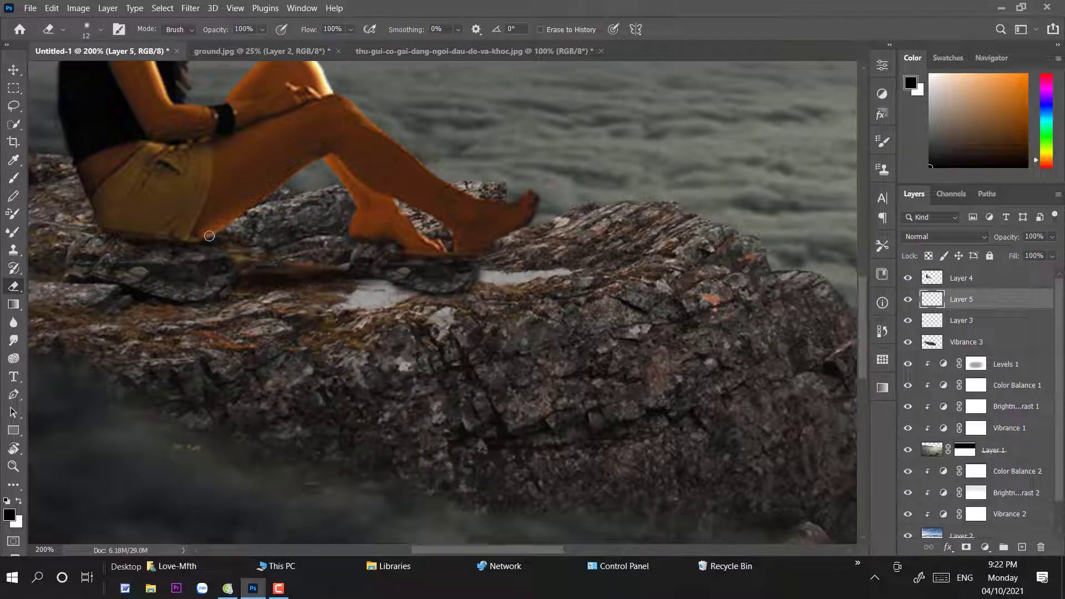
left_click(7, 67)
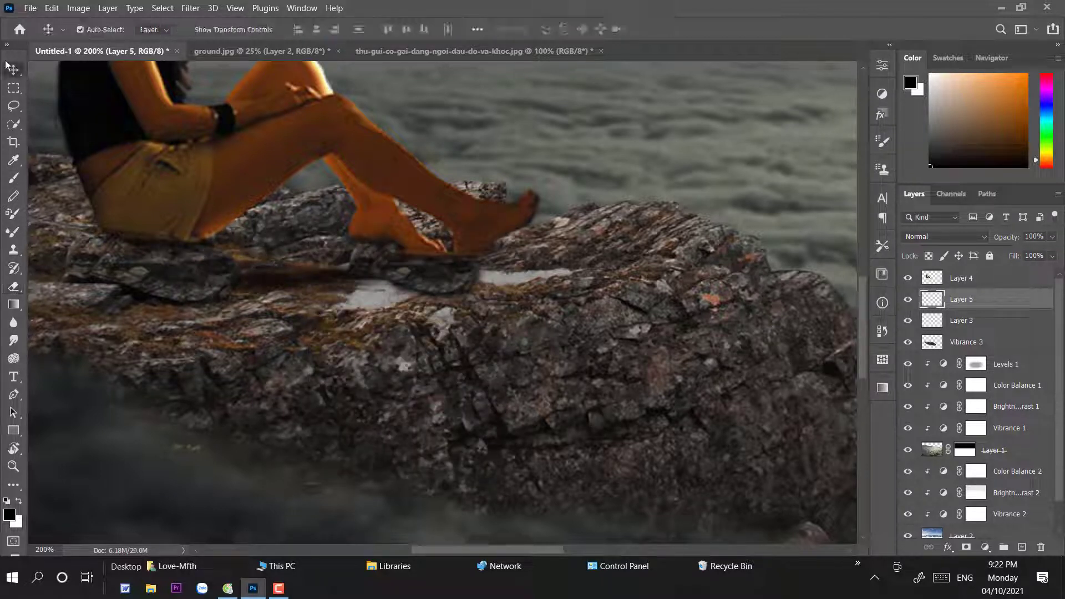
key("ctrl+minus")
key("ctrl+minus")
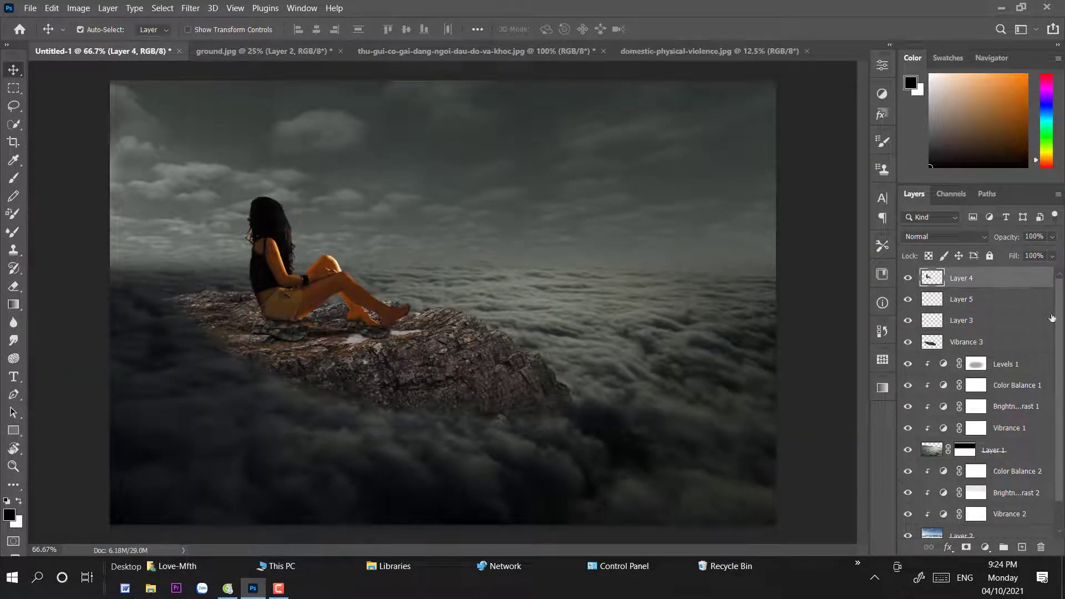
Add a Color Balance adjustment clipped to the woman's layer, setting the midtones to Cyan-Red -36 and Yellow-Blue +47.
left_click(985, 548)
left_click(998, 422)
left_click_drag(764, 136, 749, 139)
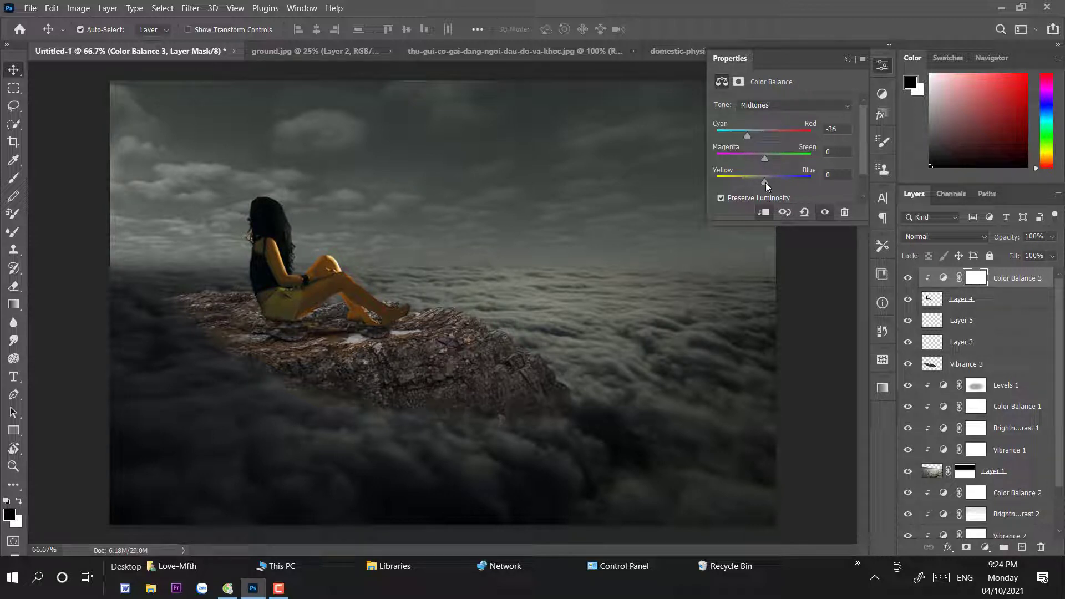
left_click_drag(766, 182, 787, 182)
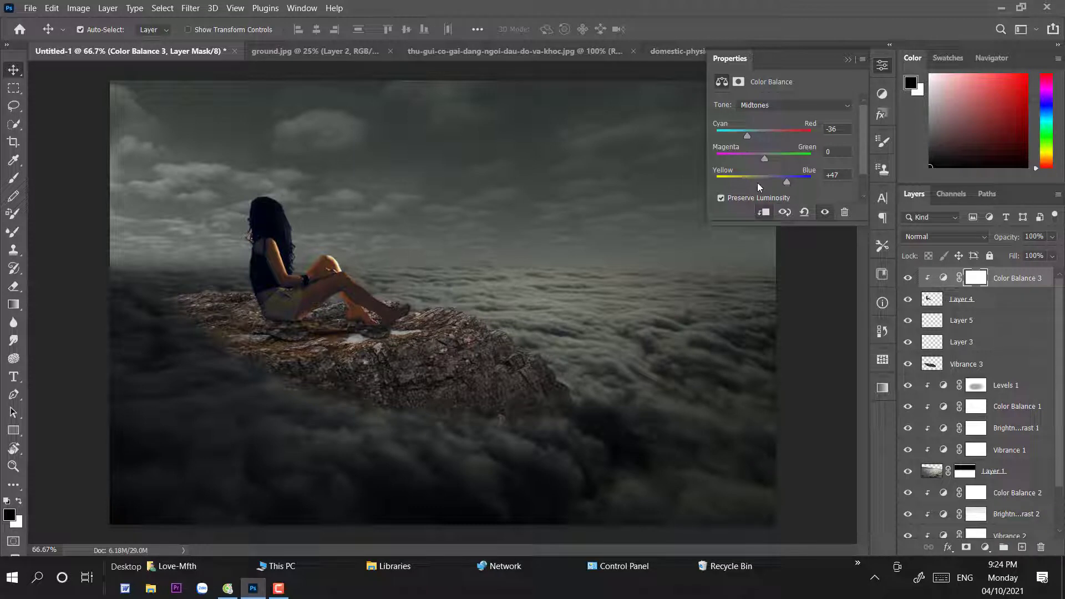
Warp the woman's layer by pulling the corner behind her head slightly inward, then apply the transform.
left_click(962, 300)
key("ctrl+t")
left_click(621, 29)
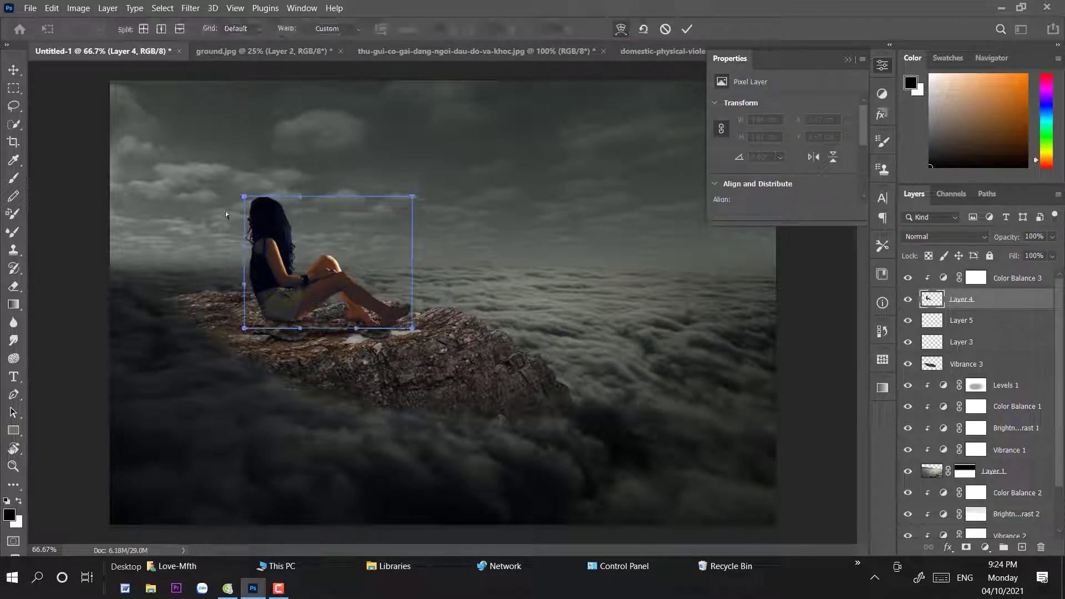
left_click_drag(245, 197, 256, 201)
key("Return")
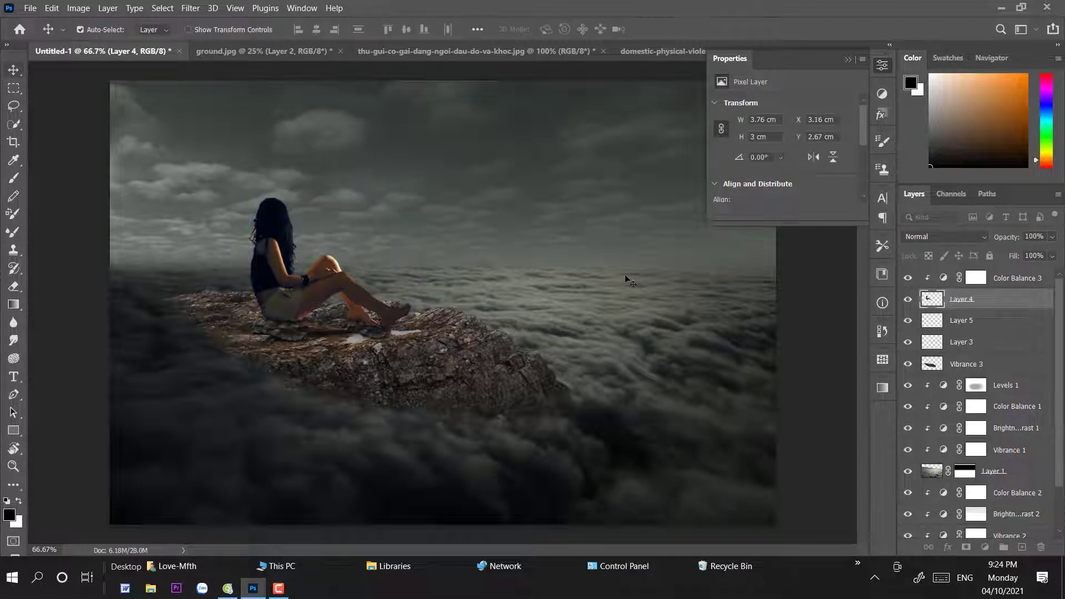
Add a Hue/Saturation adjustment clipped to the woman's layer and lower its saturation slightly.
left_click(985, 546)
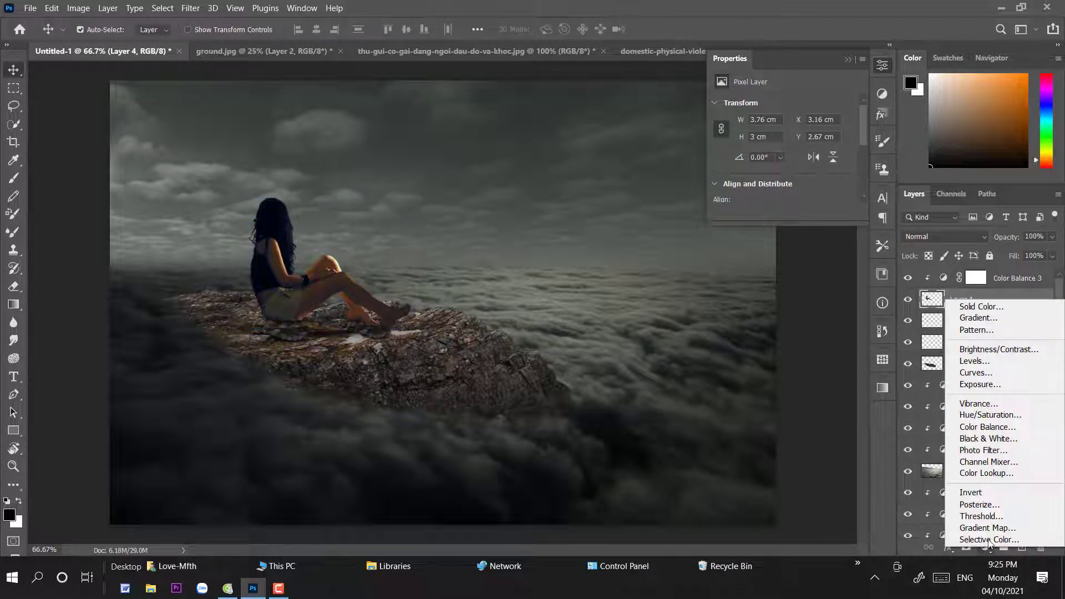
left_click(929, 416)
left_click_drag(782, 184, 763, 186)
left_click(881, 65)
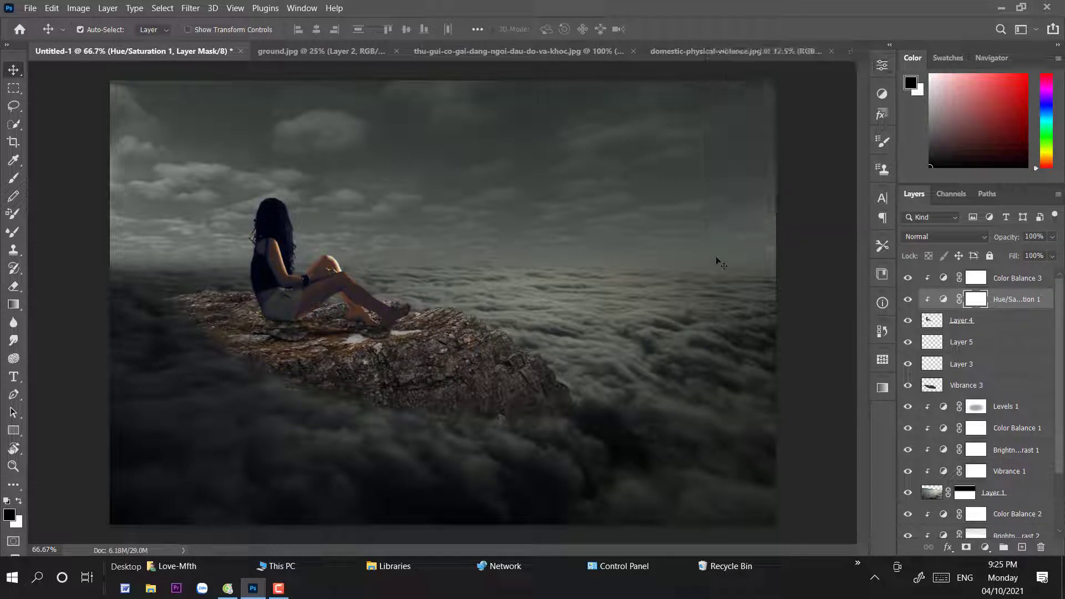
Select all layers from the rock up to Color Balance 3 and move the woman and rock together slightly right and down.
left_click(992, 283)
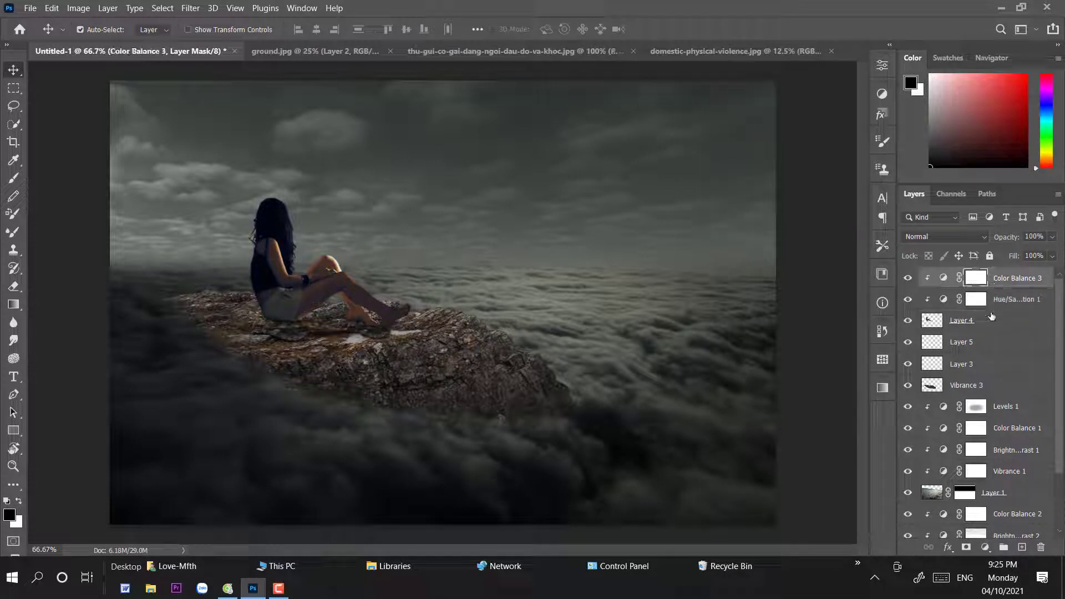
left_click(968, 385)
left_click(1015, 278, "shift")
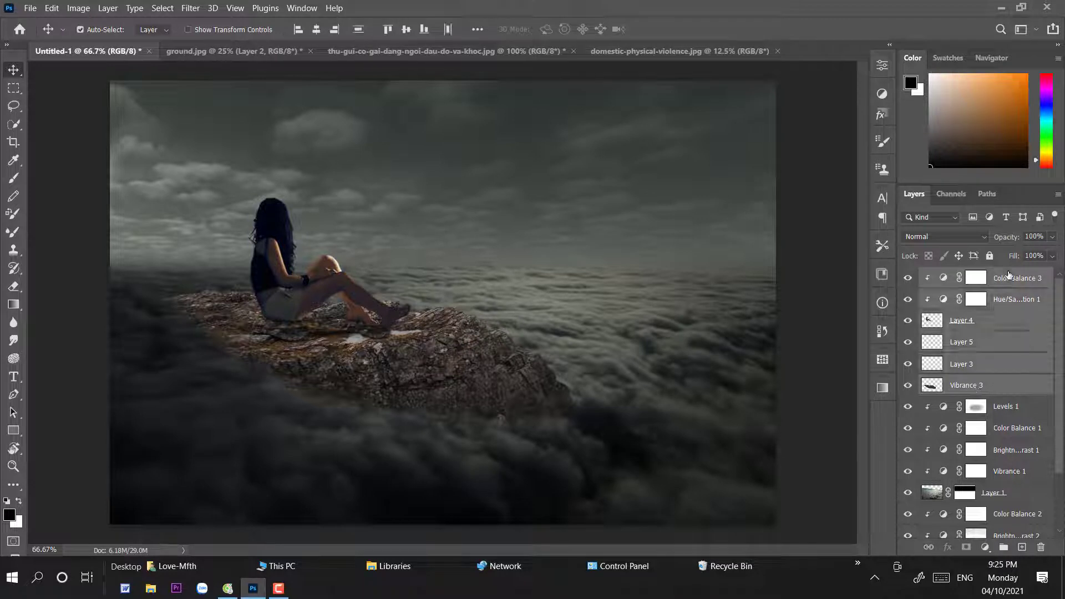
key("ctrl+t")
left_click_drag(450, 342, 488, 356)
key("Return")
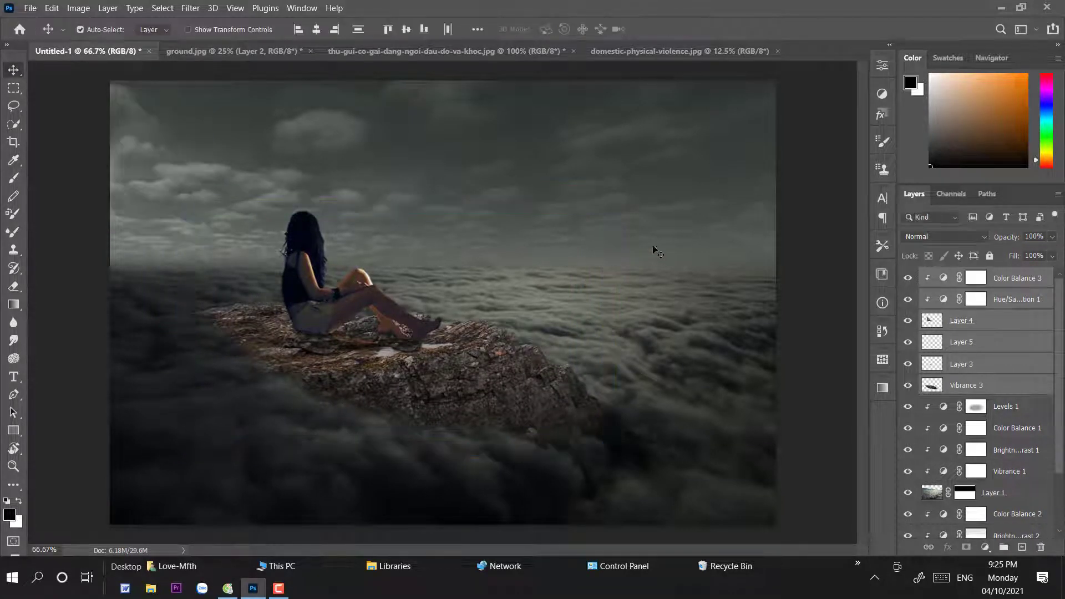
Add a Brightness/Contrast adjustment clipped to the rock layer with brightness set to -64.
left_click(945, 377)
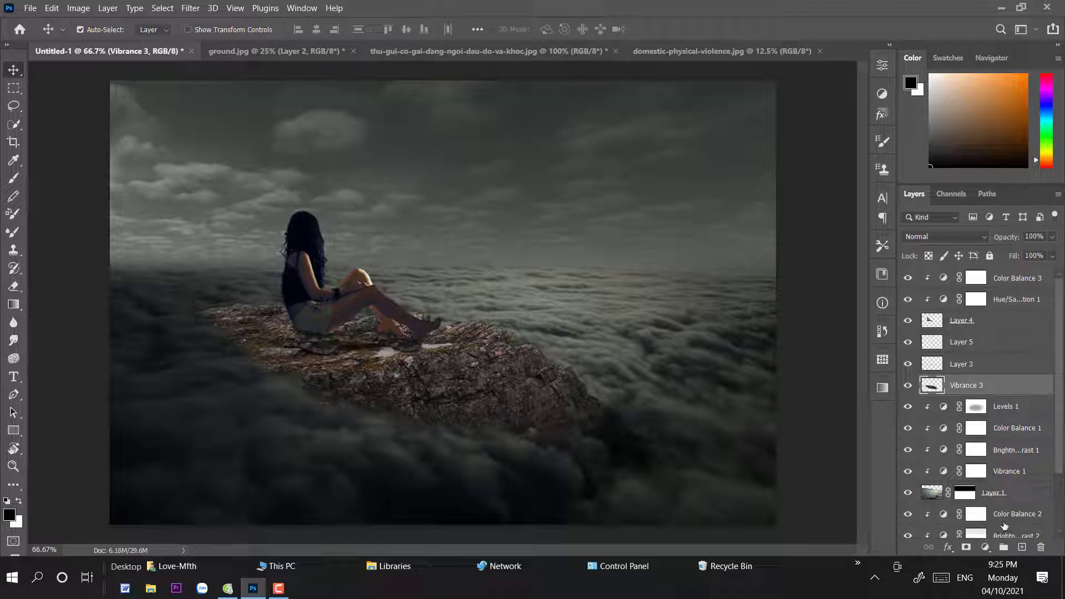
left_click(984, 547)
left_click(989, 346)
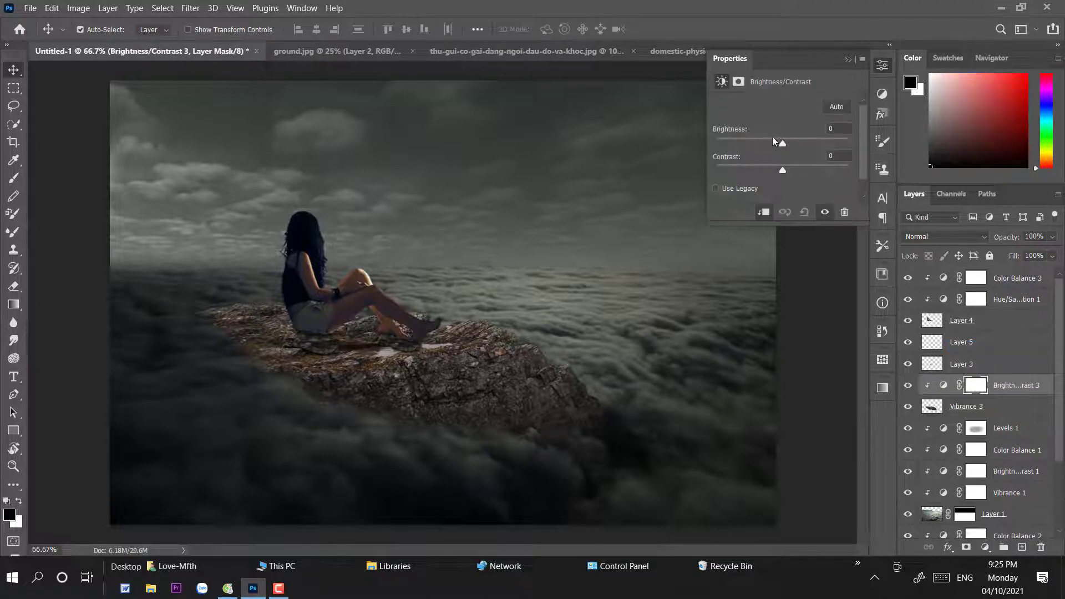
left_click_drag(781, 143, 755, 146)
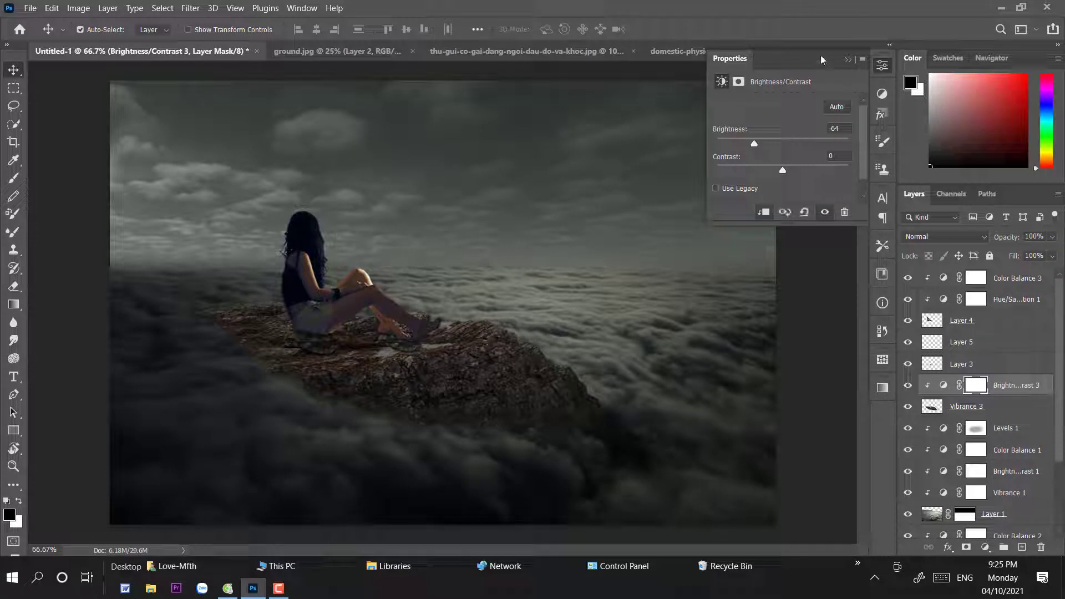
left_click(410, 133)
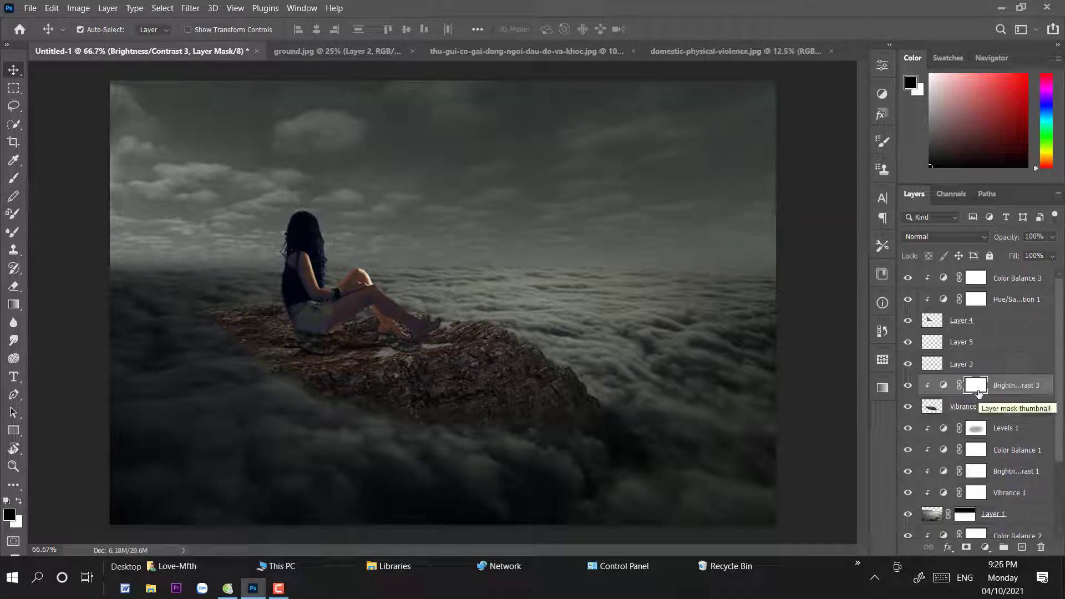
Paint black on the rock's Brightness/Contrast mask over its front face using a 291 px soft brush, angle -24°, 13% opacity.
left_click(14, 179)
right_click(385, 304)
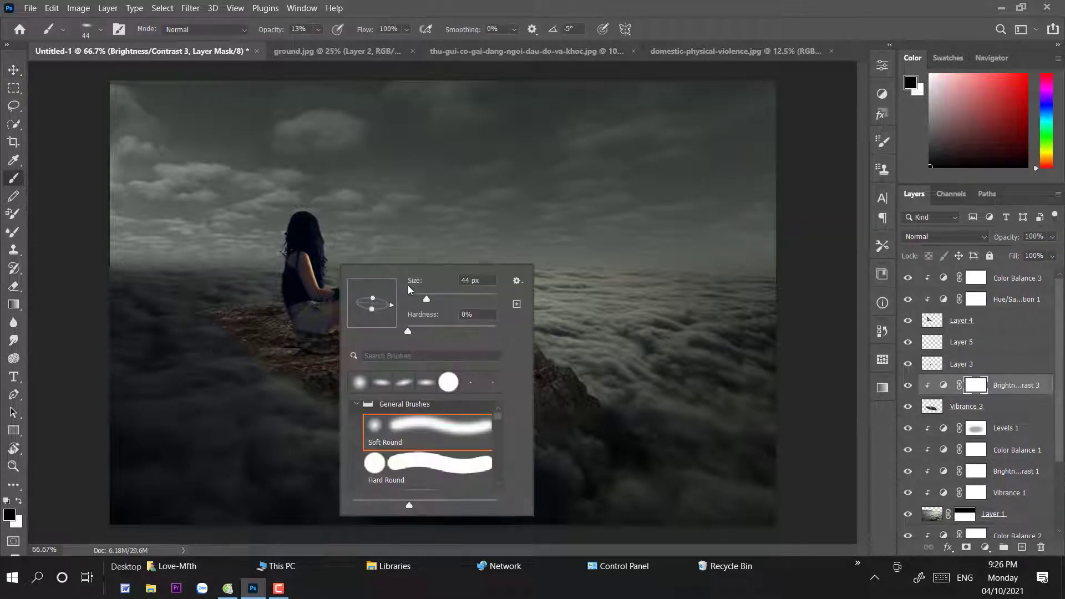
key("Right")
key("Right")
key("Right")
key("Right")
key("Right")
key("Right")
key("Right")
key("Right")
key("Right")
key("Right")
key("Right")
key("Right")
key("Right")
key("Right")
key("Right")
key("Right")
key("Right")
key("Right")
key("Right")
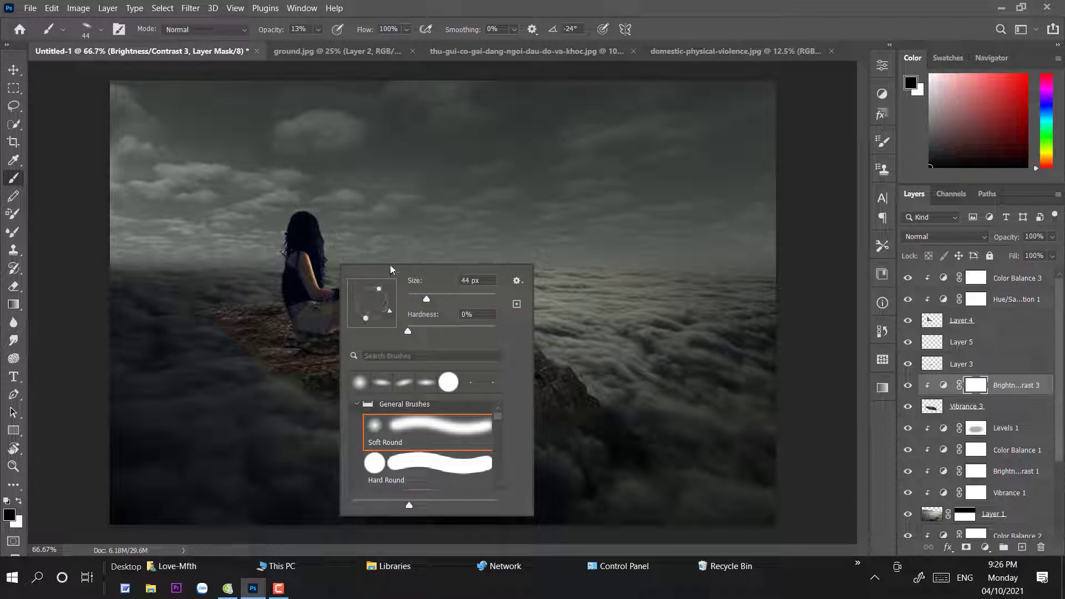
right_click(259, 320)
left_click_drag(349, 339, 401, 339)
left_click_drag(505, 337, 513, 410)
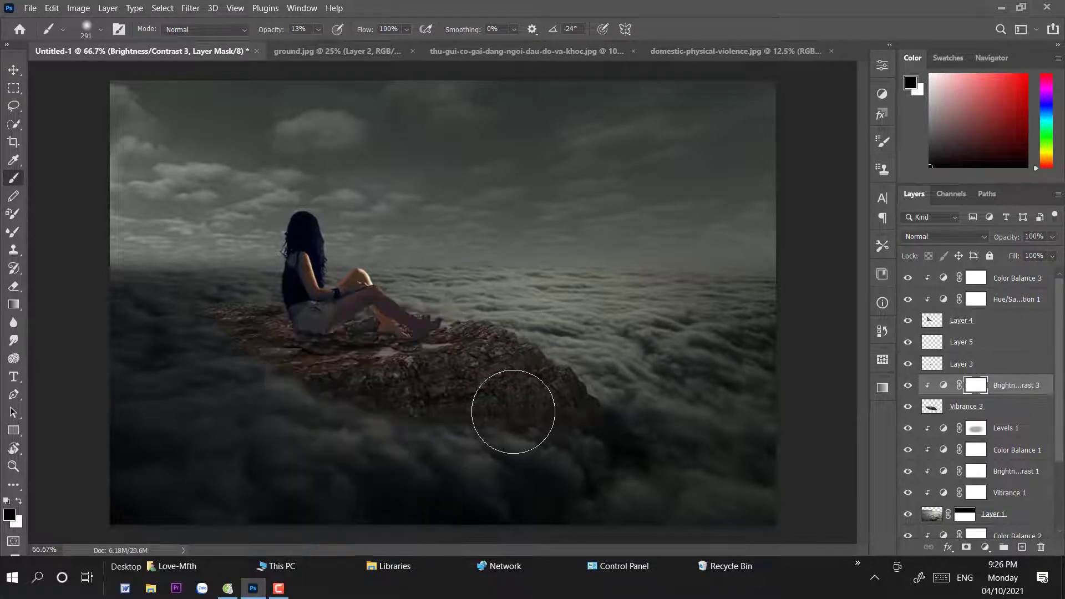
Try masking the darkening at the rock's far right end with the 291 px brush at 100% opacity, and undo it.
key("0")
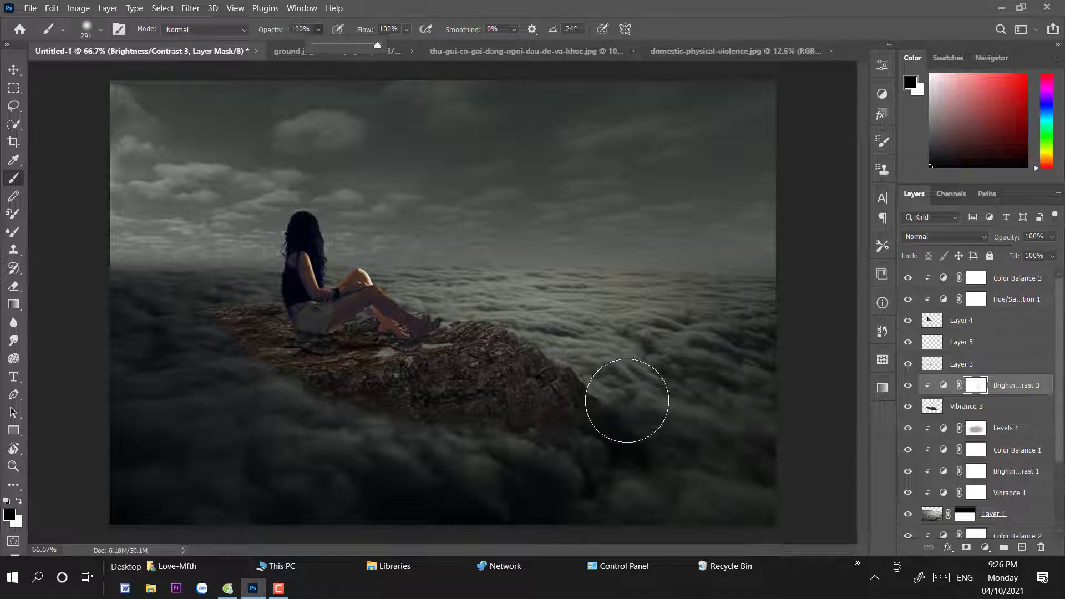
mouse_move(625, 400)
left_mouse_down()
mouse_move(635, 428)
mouse_move(604, 415)
left_mouse_up()
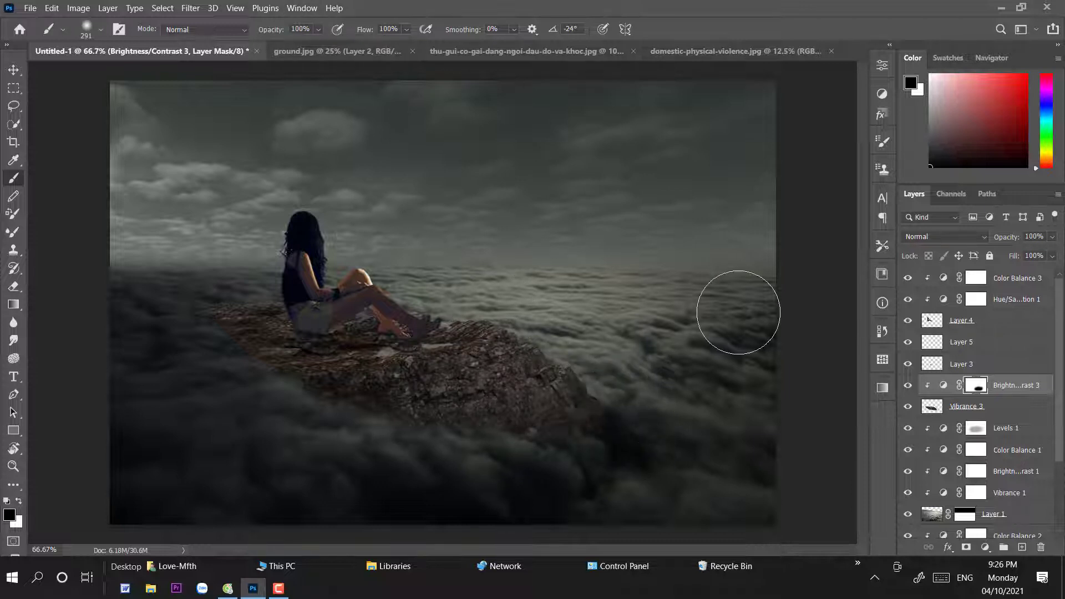
key("ctrl+z")
Mask the darkening along the rock's top surface below the woman with an 89 px soft brush at 79% opacity.
right_click(502, 302)
type("89")
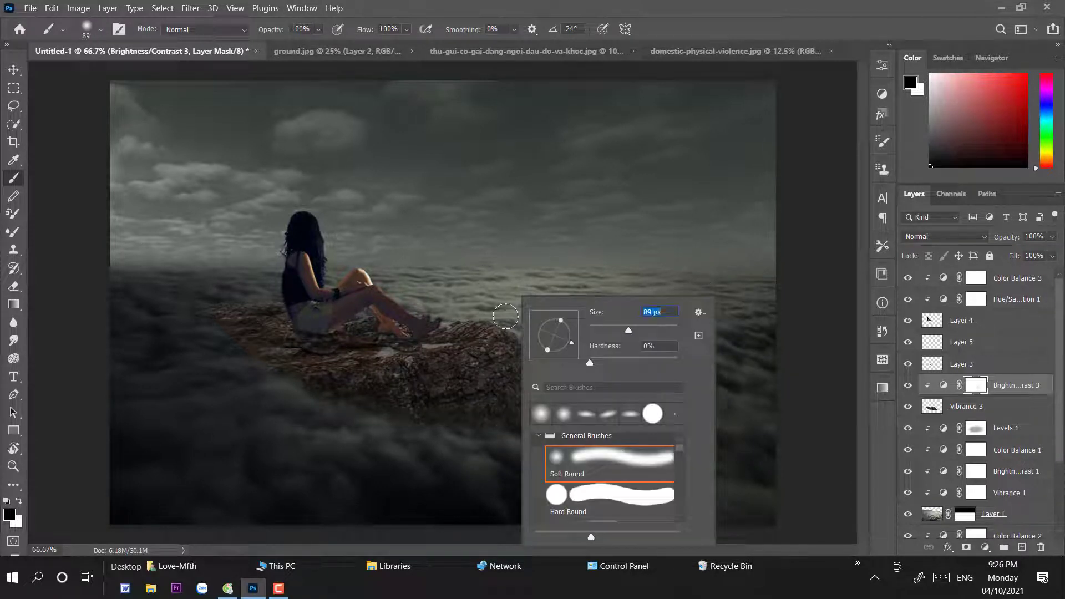
key("Return")
key("7")
key("9")
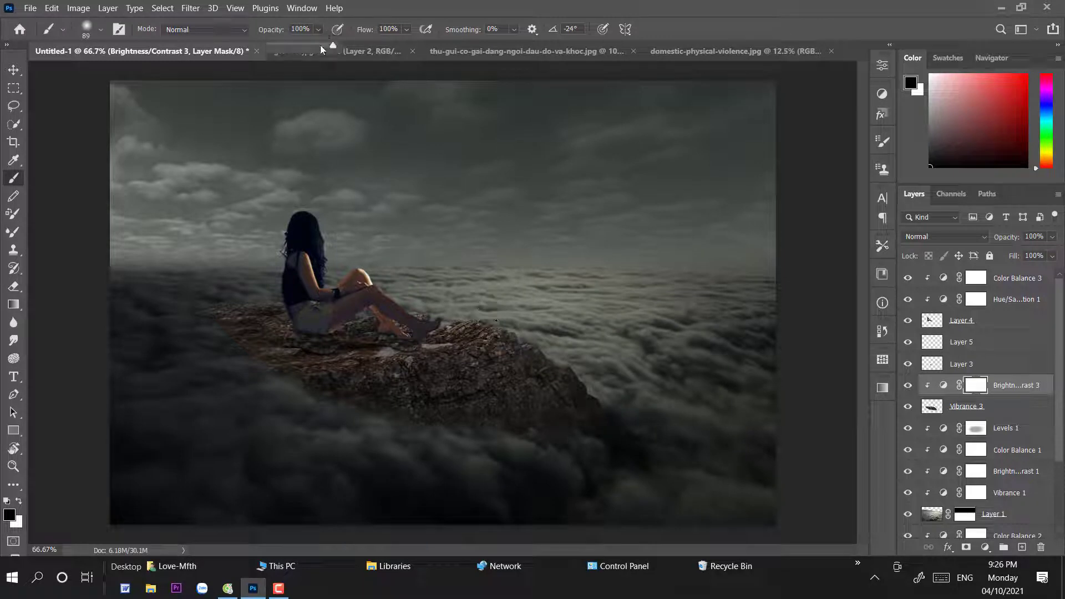
mouse_move(429, 334)
left_mouse_down()
mouse_move(366, 331)
mouse_move(356, 362)
left_mouse_up()
Mask the darkening over the rock's front face more lightly with a 124 px soft brush at 45% opacity.
right_click(497, 300)
left_click_drag(585, 323, 604, 325)
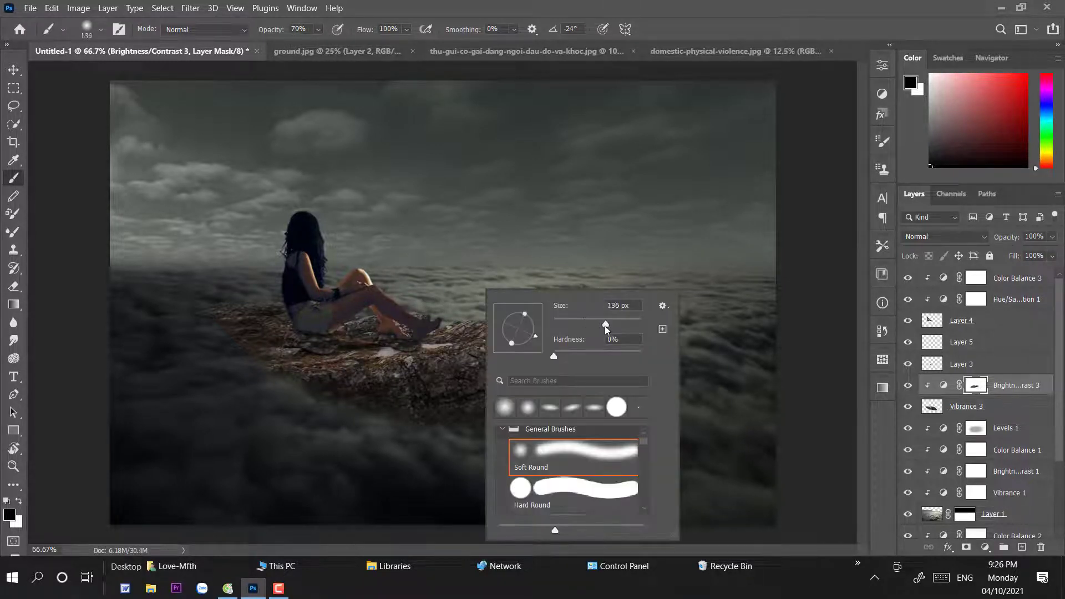
left_click(322, 28)
key("4")
key("5")
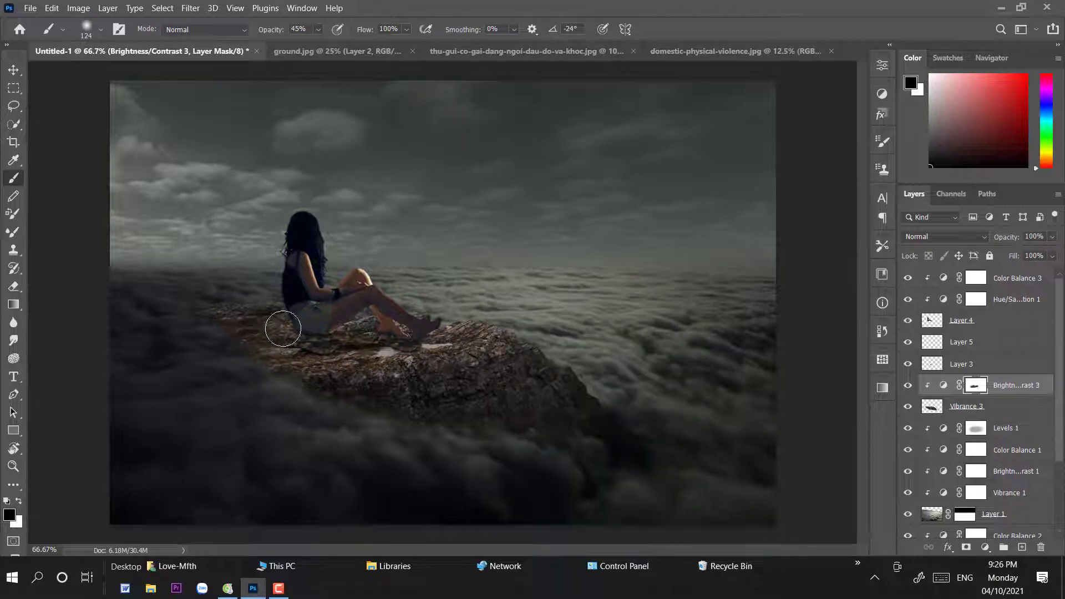
mouse_move(513, 399)
left_mouse_down()
mouse_move(541, 356)
mouse_move(345, 399)
mouse_move(631, 387)
mouse_move(682, 399)
left_mouse_up()
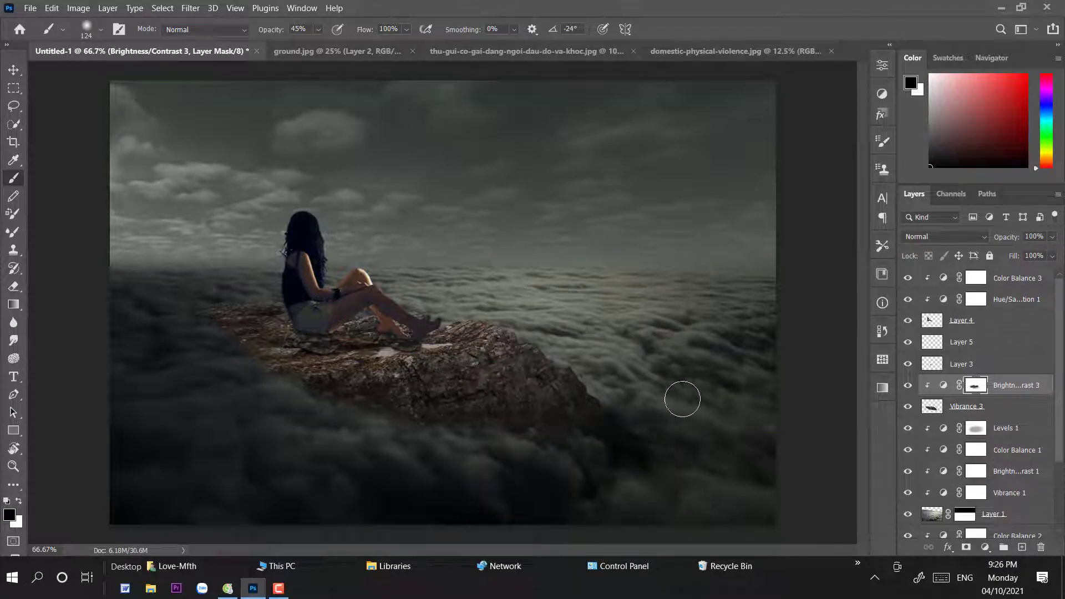
Bring the cut-out white bird into the Untitled-1 composite, scale it down and place it in the sky right of the woman.
left_click(14, 75)
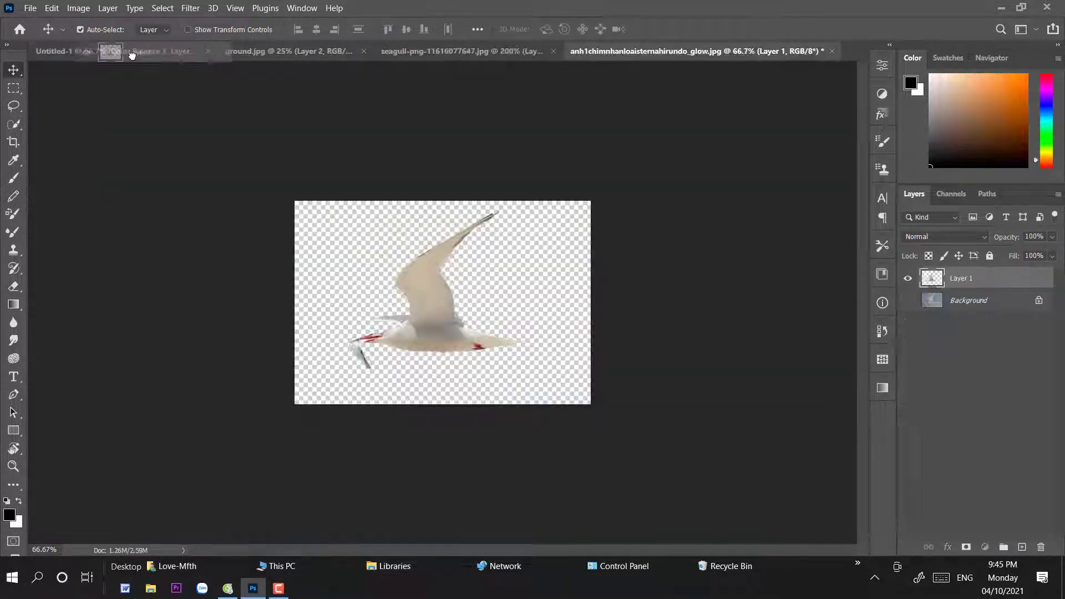
left_click_drag(931, 278, 587, 180)
key("ctrl+t")
left_click_drag(492, 247, 518, 227)
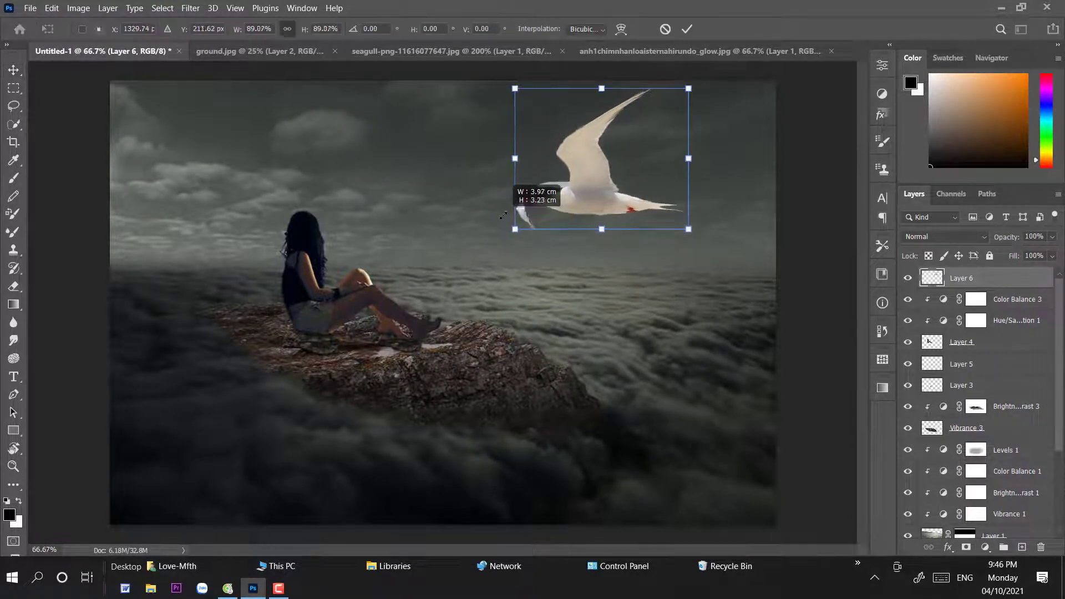
left_click_drag(638, 193, 596, 206)
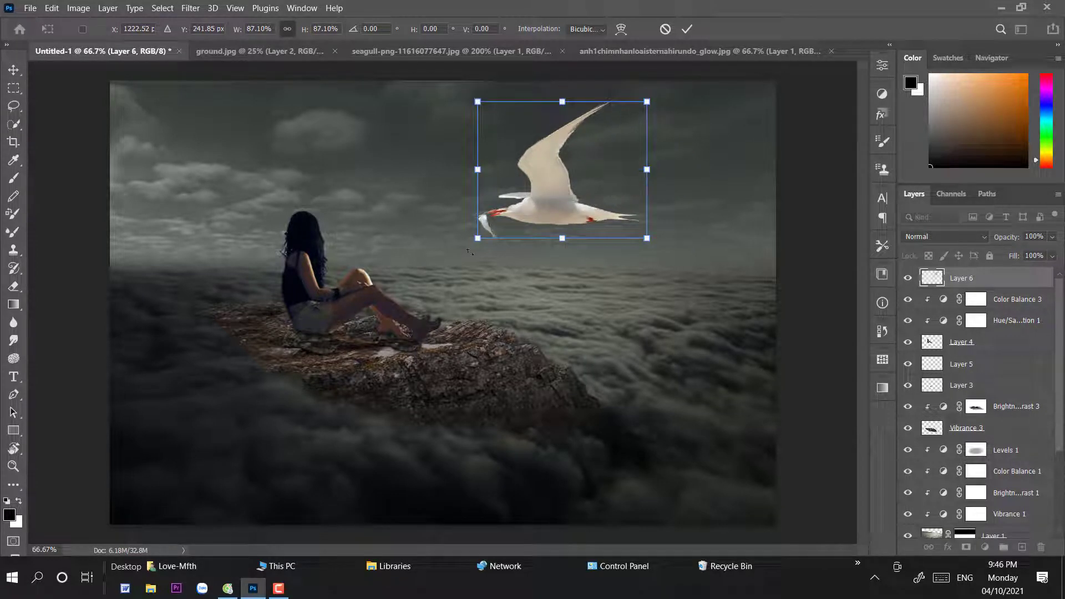
left_click_drag(478, 238, 541, 186)
left_click_drag(616, 180, 553, 207)
key("Return")
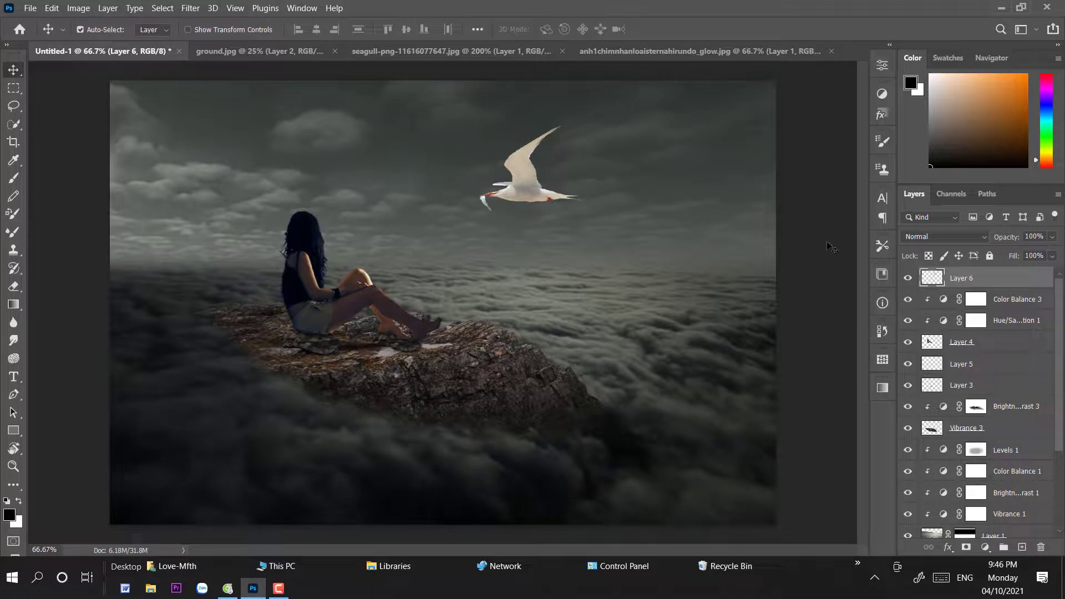
Add a Color Balance adjustment clipped to the bird's layer, leaving its sliders at their defaults.
left_click(985, 547)
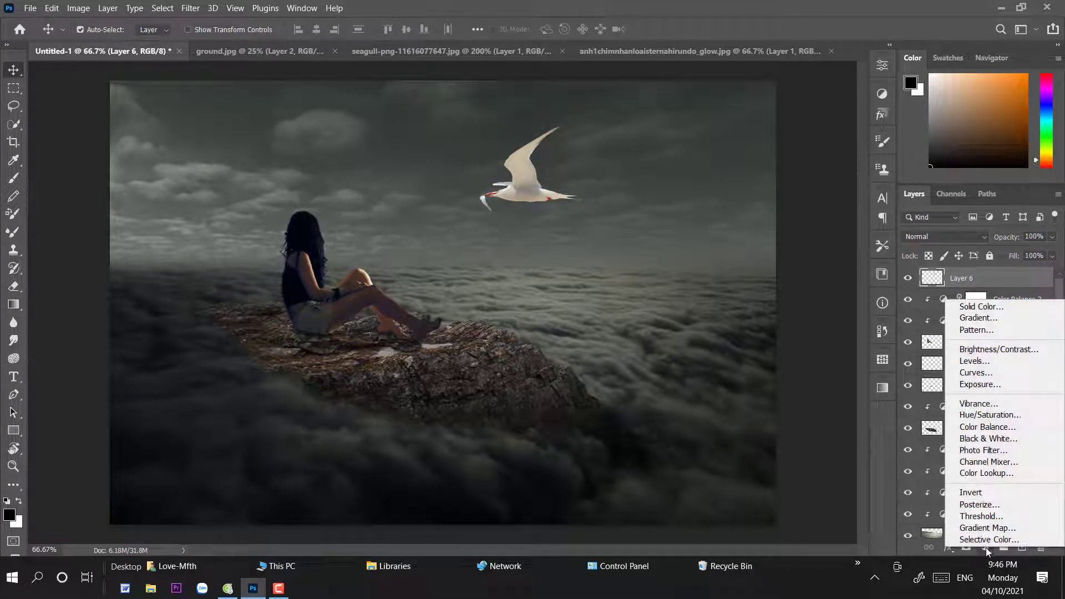
left_click(968, 439)
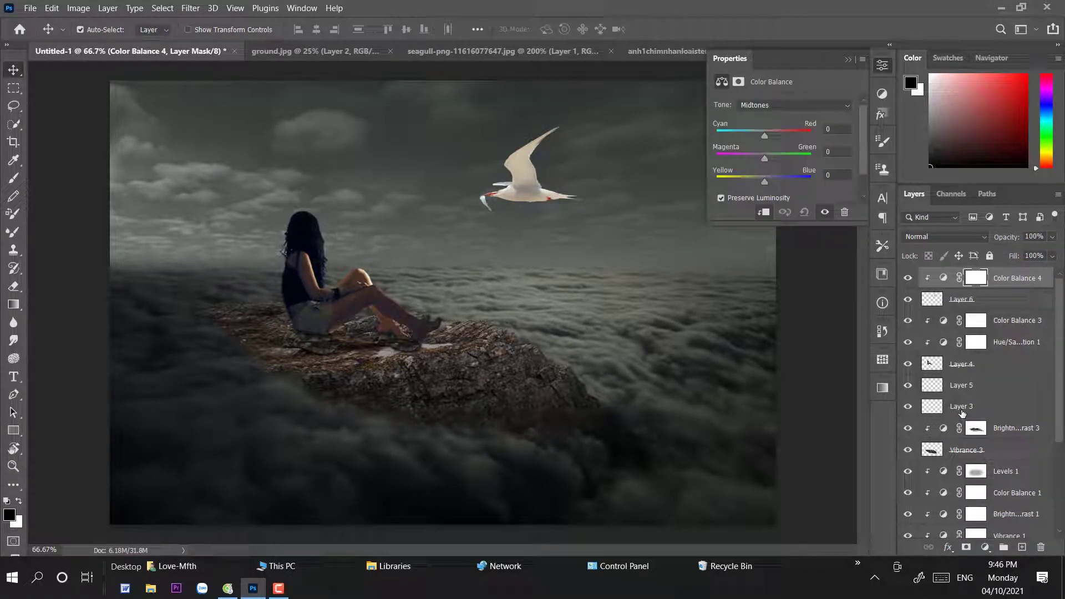
left_click(881, 65)
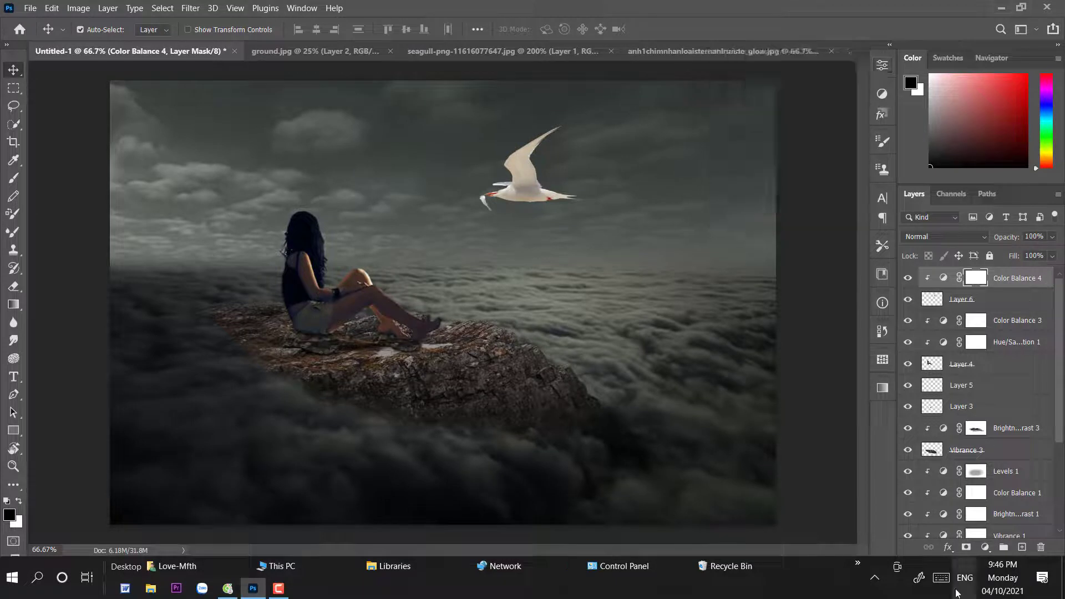
Add a Hue/Saturation adjustment clipped directly above the bird's layer, beneath its Color Balance, and turn on Colorize.
left_click(1009, 301)
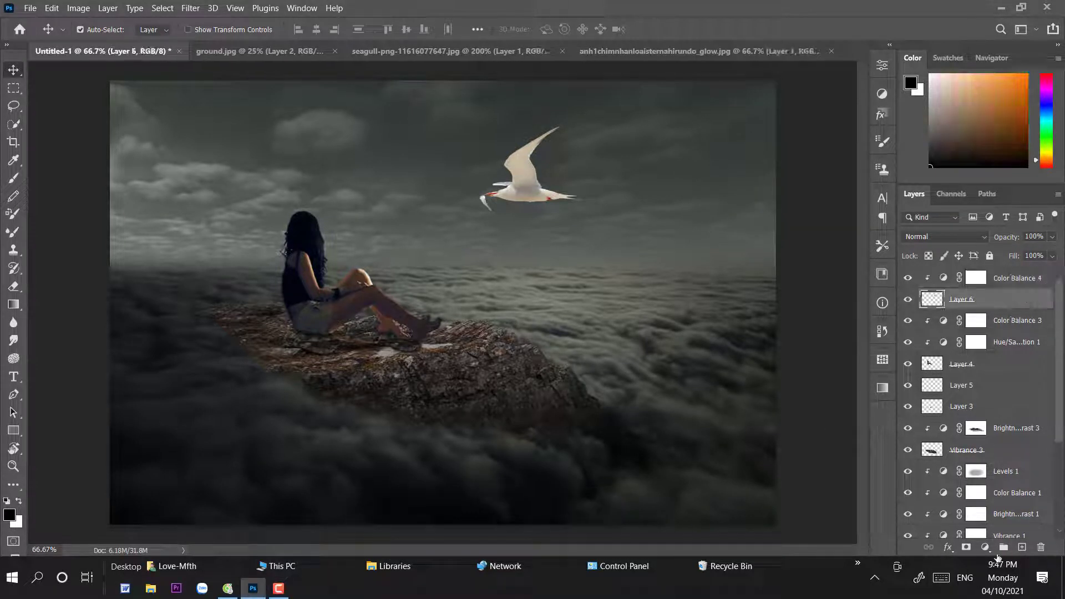
left_click(984, 547)
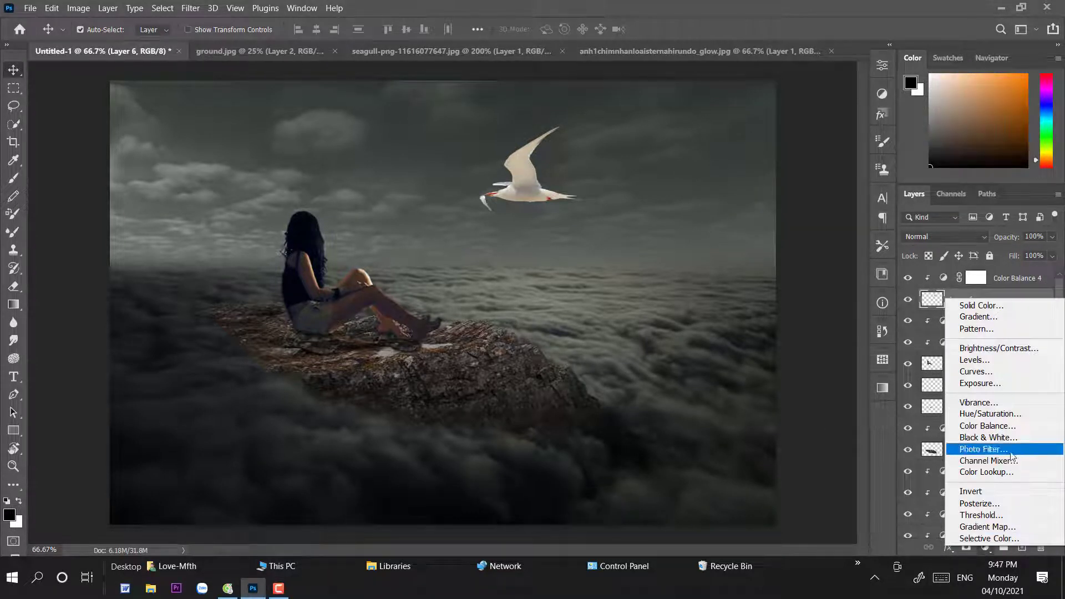
left_click(982, 413)
scroll(770, 172, "down", 3)
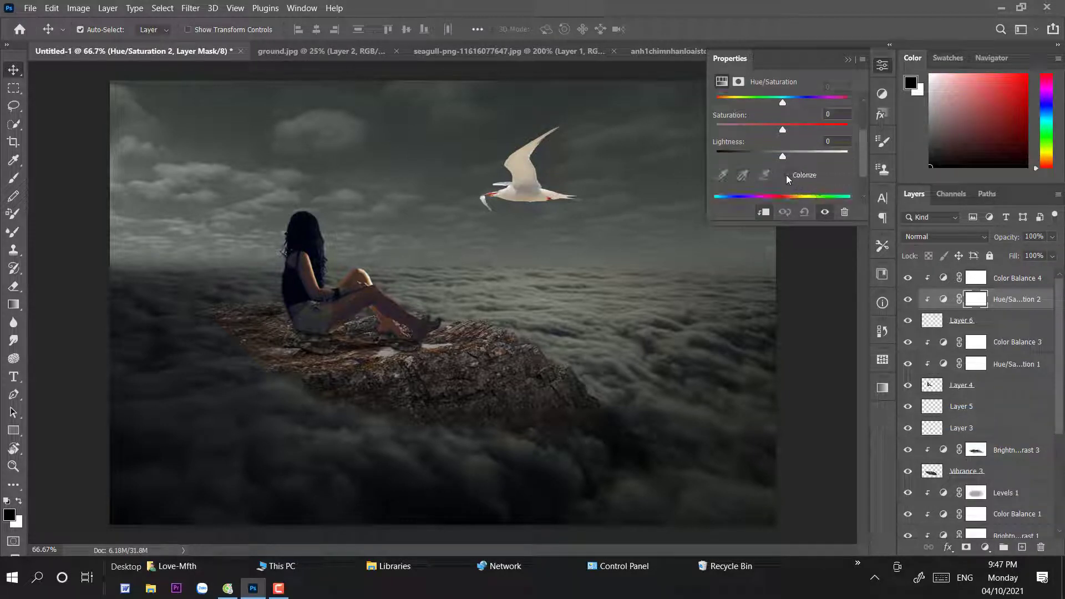
left_click(786, 174)
Tint the bird orange by setting Hue to 34, Saturation to 83 and Lightness to -56.
scroll(812, 171, "up", 3)
left_click_drag(751, 183, 758, 182)
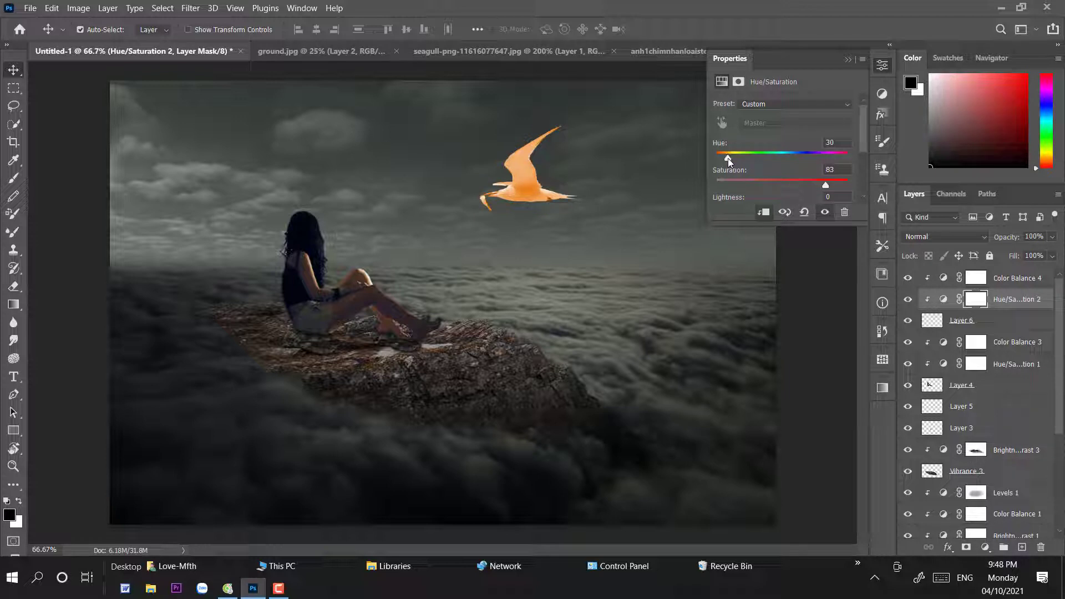
left_click_drag(727, 158, 729, 157)
scroll(800, 159, "down", 1)
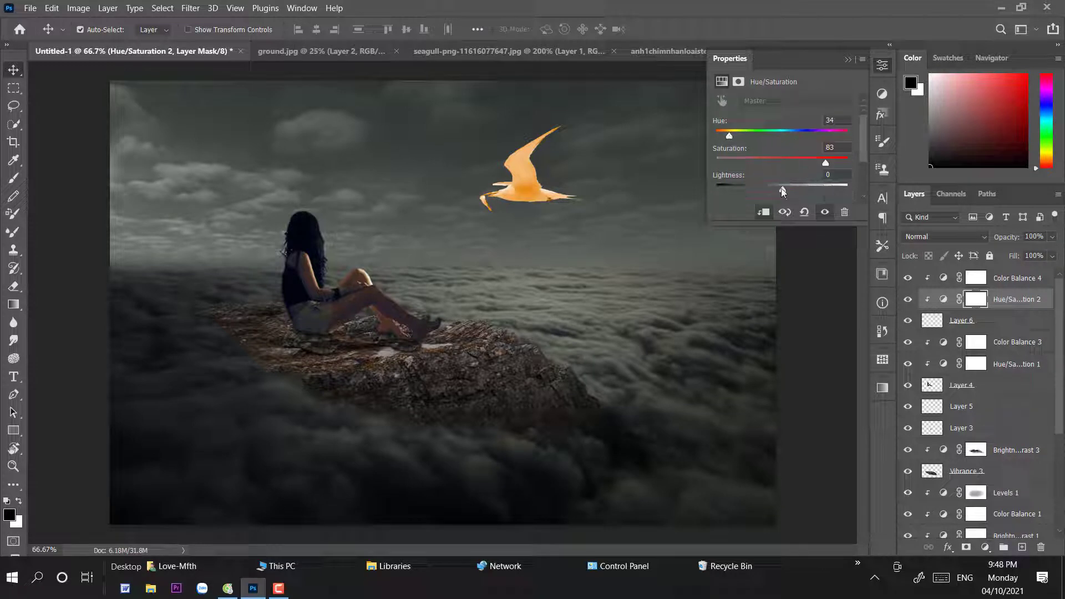
left_click_drag(782, 191, 746, 192)
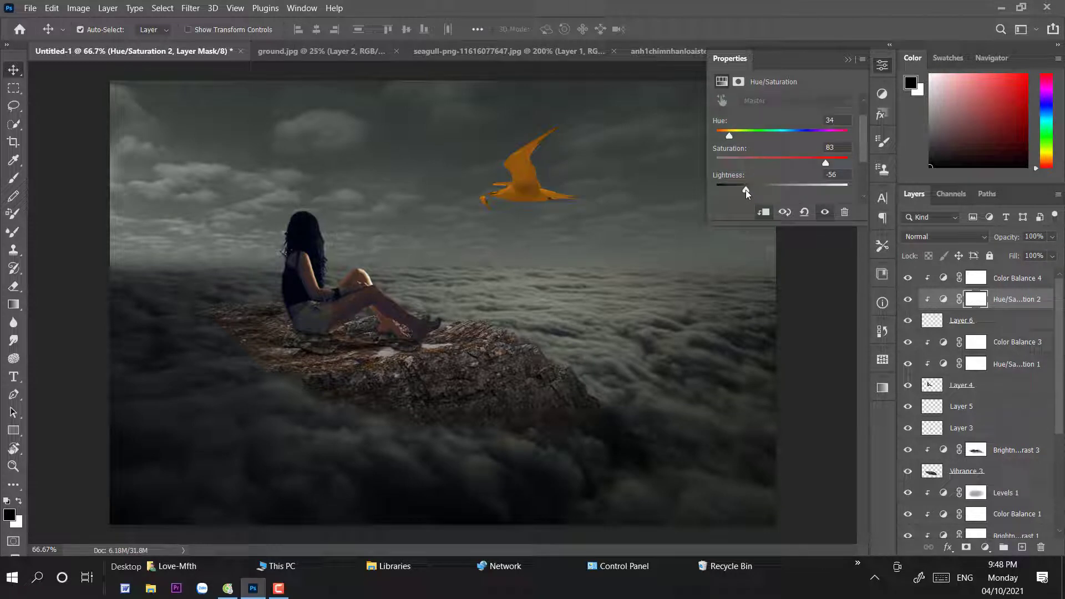
left_click(881, 66)
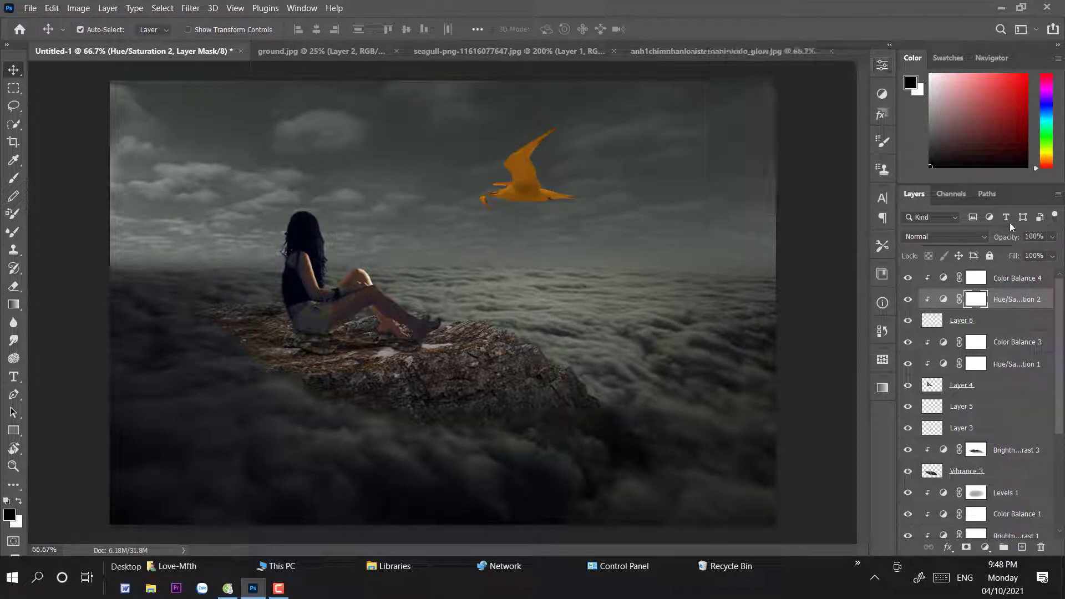
Set the bird's Hue/Saturation adjustment to Color Dodge blending, and merge the bird with its two clipped adjustments into one layer.
left_click(962, 237)
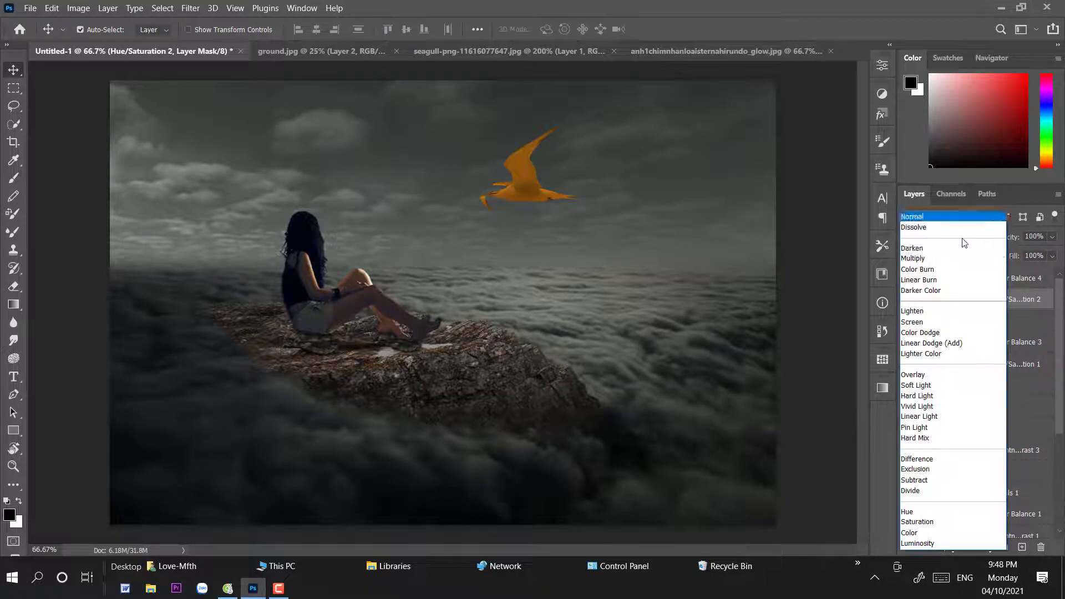
left_click(925, 333)
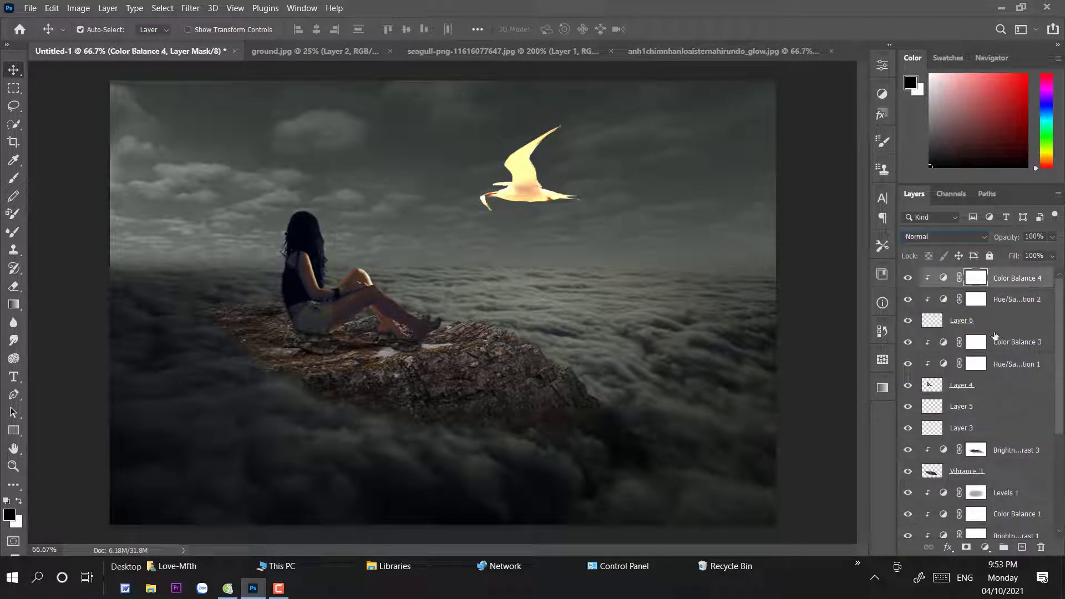
left_click(995, 322, "shift")
right_click(995, 314)
left_click(838, 396)
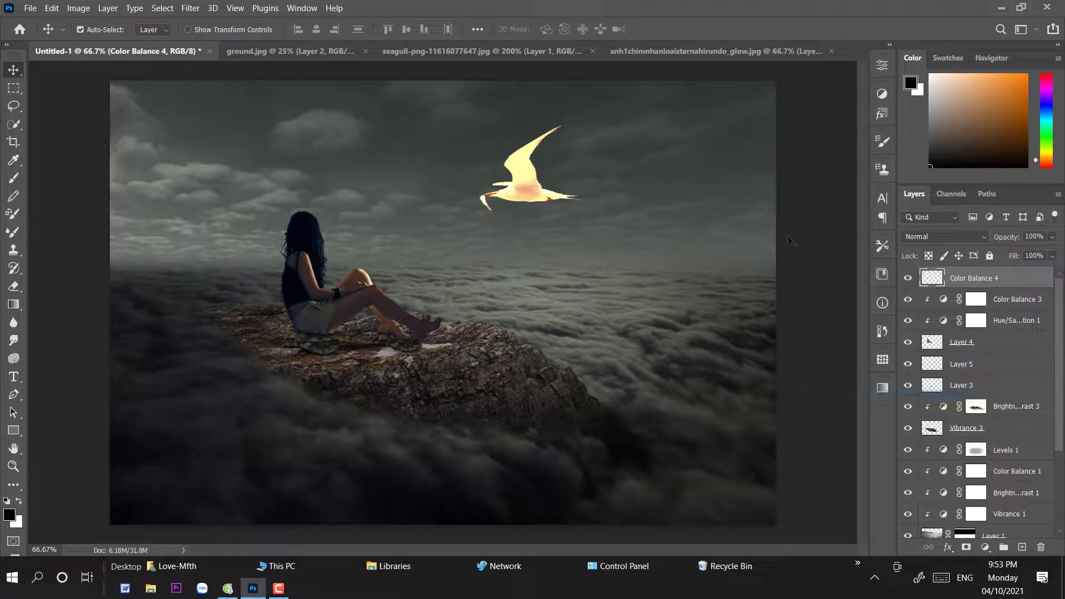
Duplicate the merged bird layer and apply a Gaussian Blur with a 40.1 pixel radius to the copy.
key("ctrl+j")
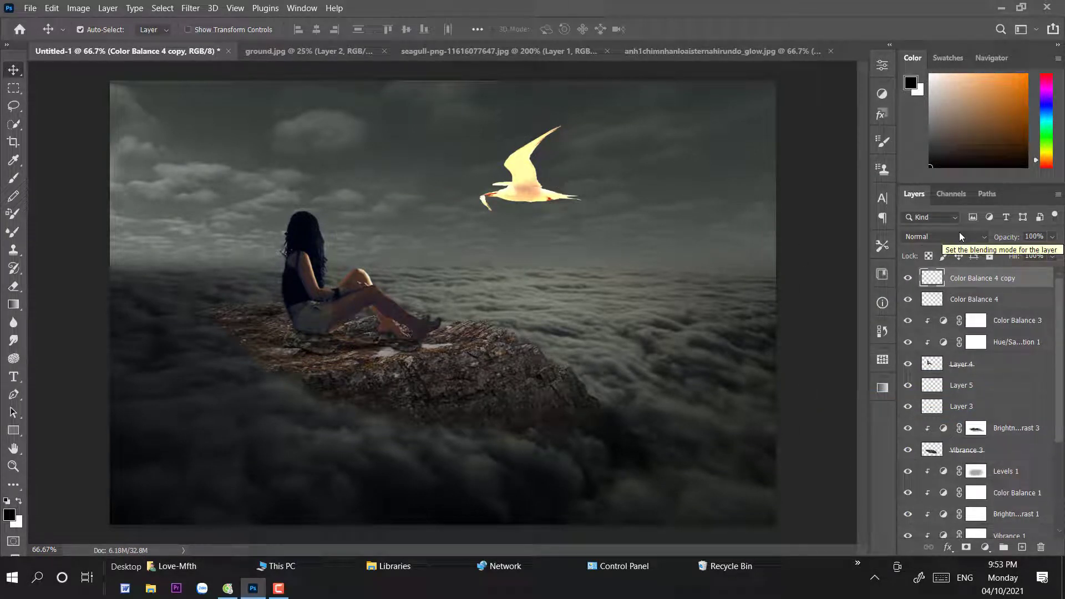
left_click(190, 8)
mouse_move(267, 173)
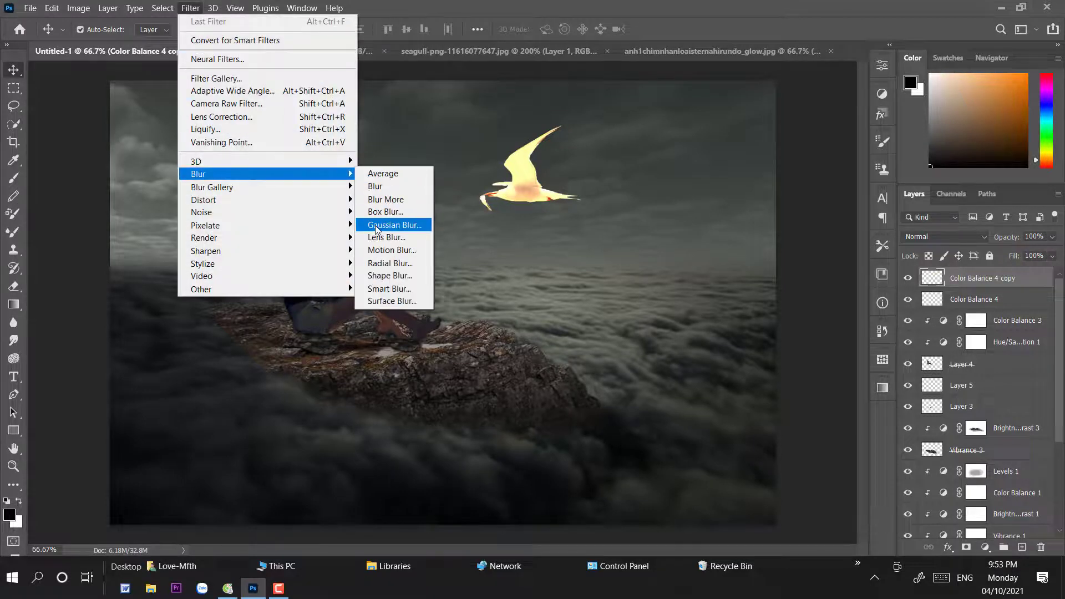
left_click(376, 229)
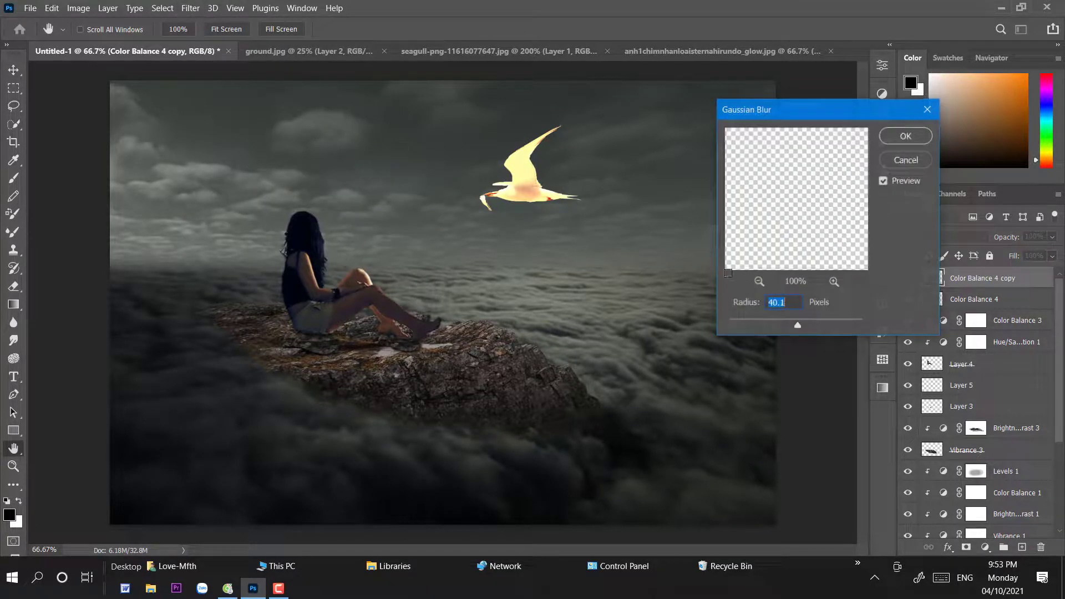
left_click(905, 135)
Set the blurred bird copy to Color Dodge blending at 77% opacity.
left_click(937, 236)
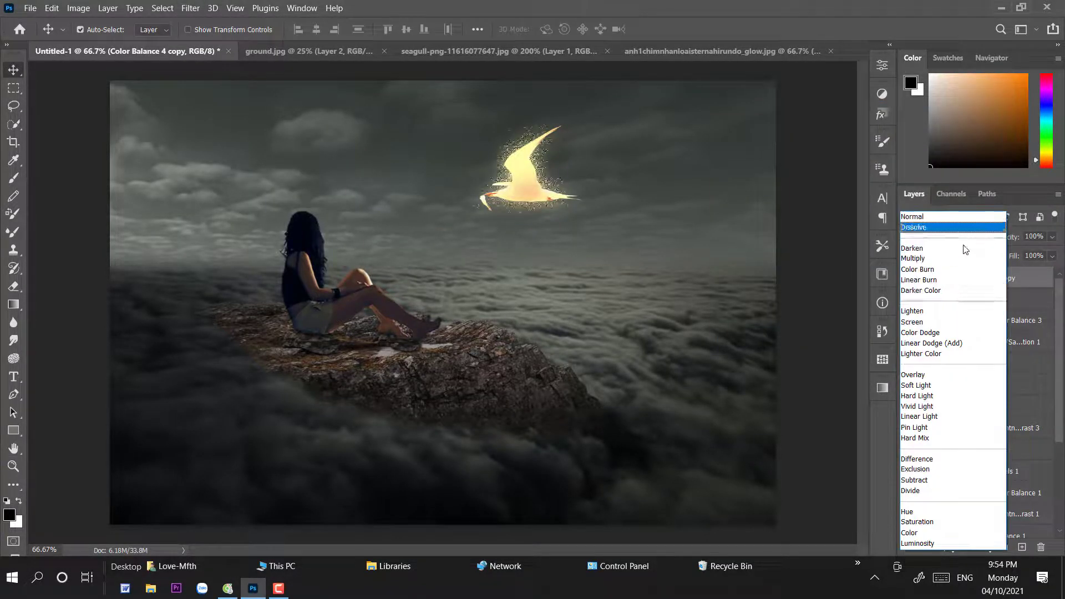
left_click(938, 334)
left_click(1052, 237)
left_click_drag(1055, 254, 1041, 254)
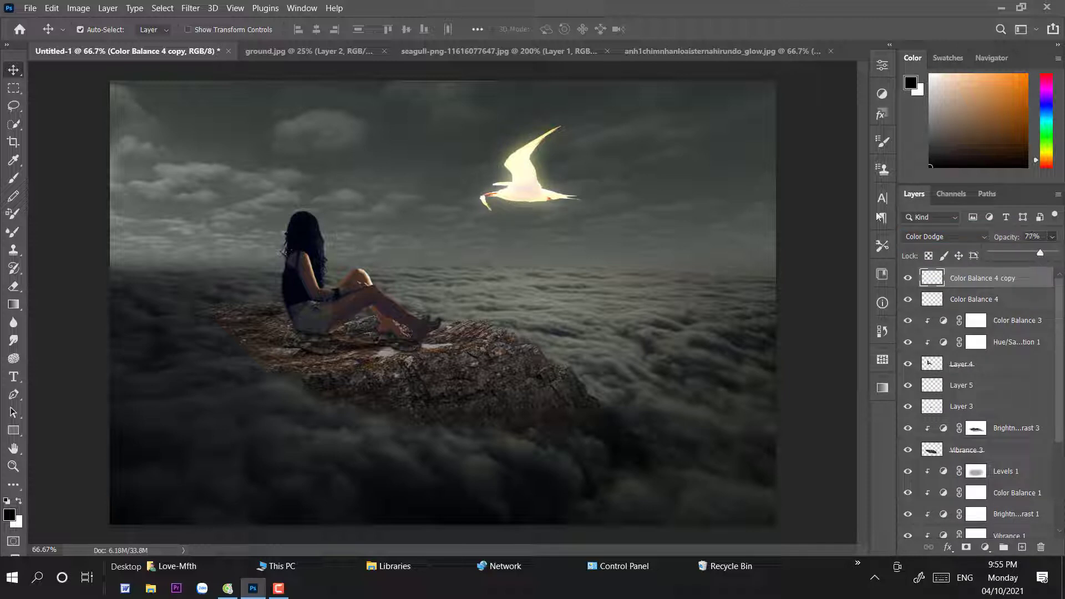
left_click(832, 228)
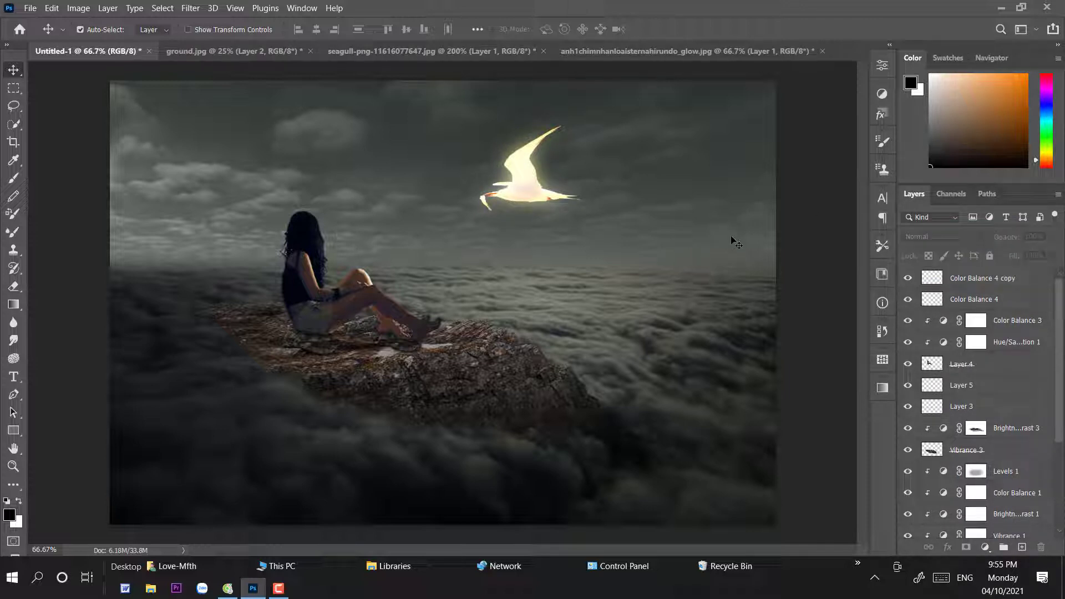
Duplicate the blurred bird glow layer and lower the new copy's Fill to 46%.
left_click(1007, 284)
key("ctrl+j")
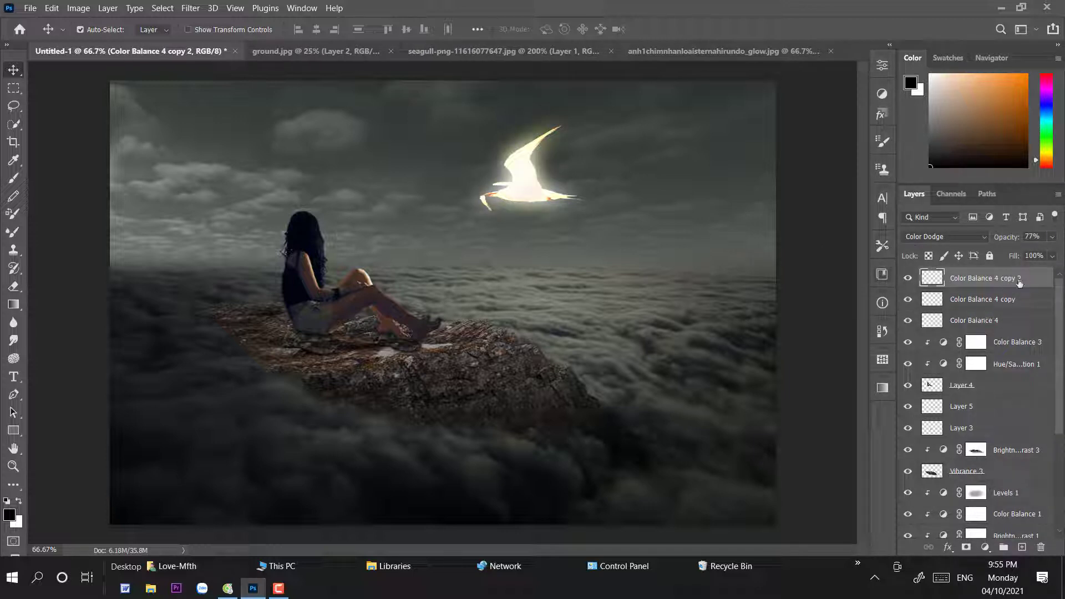
left_click_drag(1055, 255, 1011, 272)
left_click(278, 589)
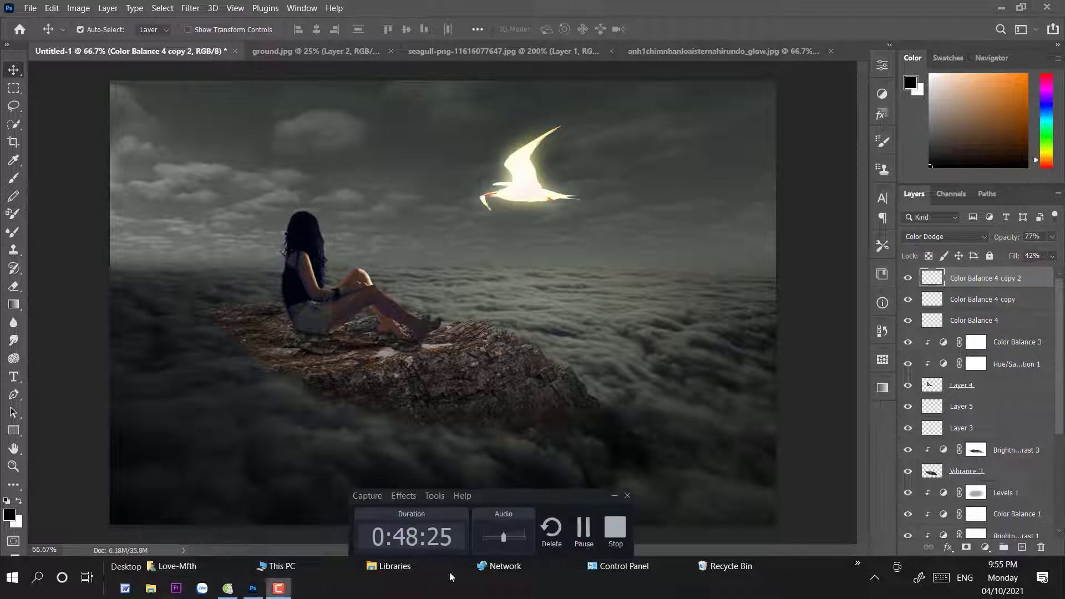
left_click(584, 529)
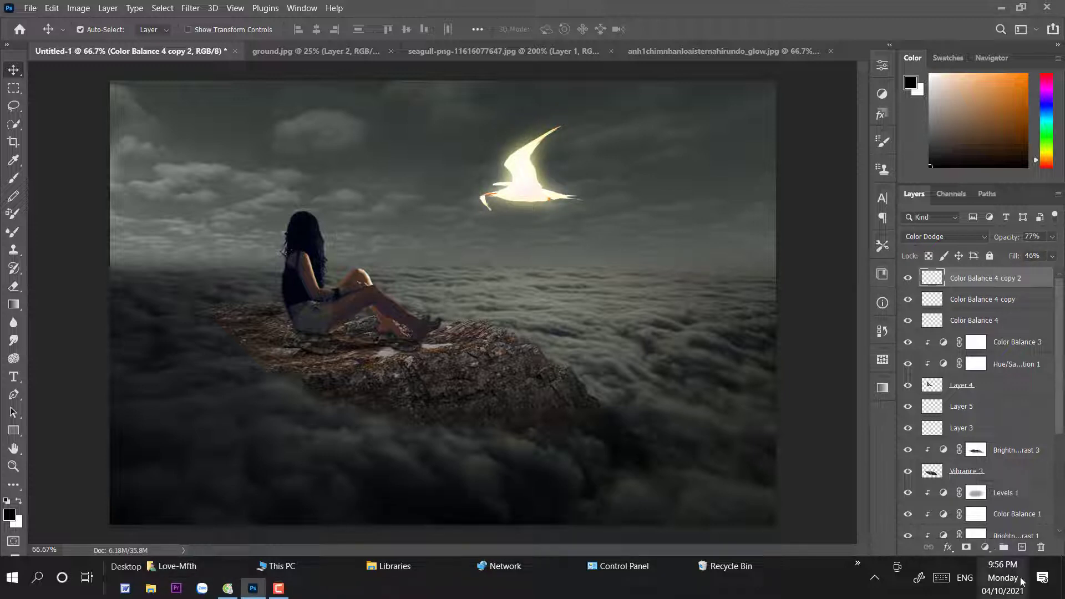
Create a new layer above the bird glow layers and sample the bird's pale yellow-white (fffff3) as the brush colour.
left_click(1022, 547)
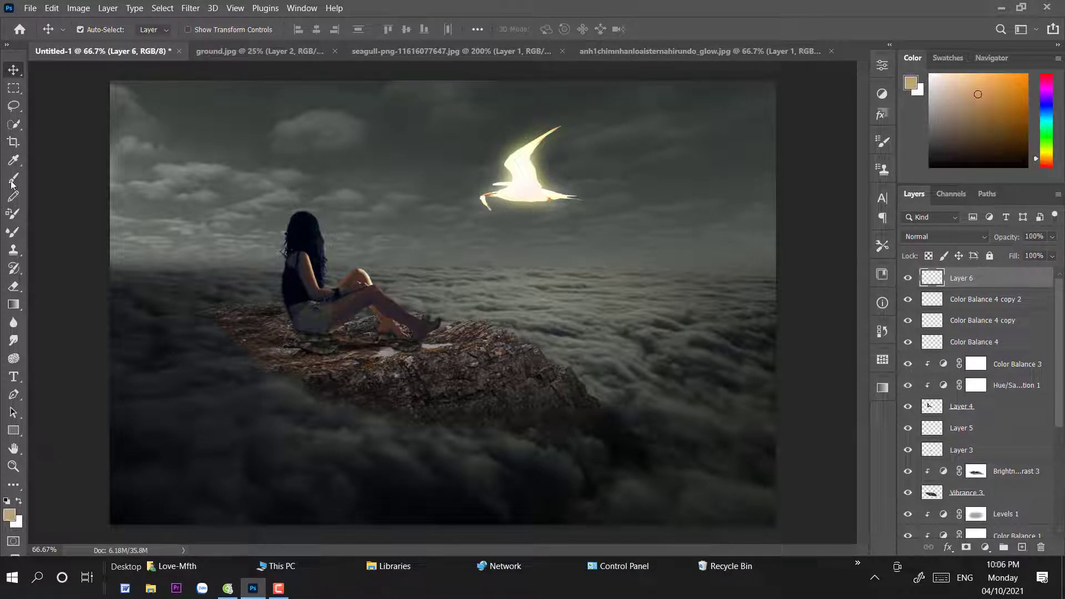
key("b")
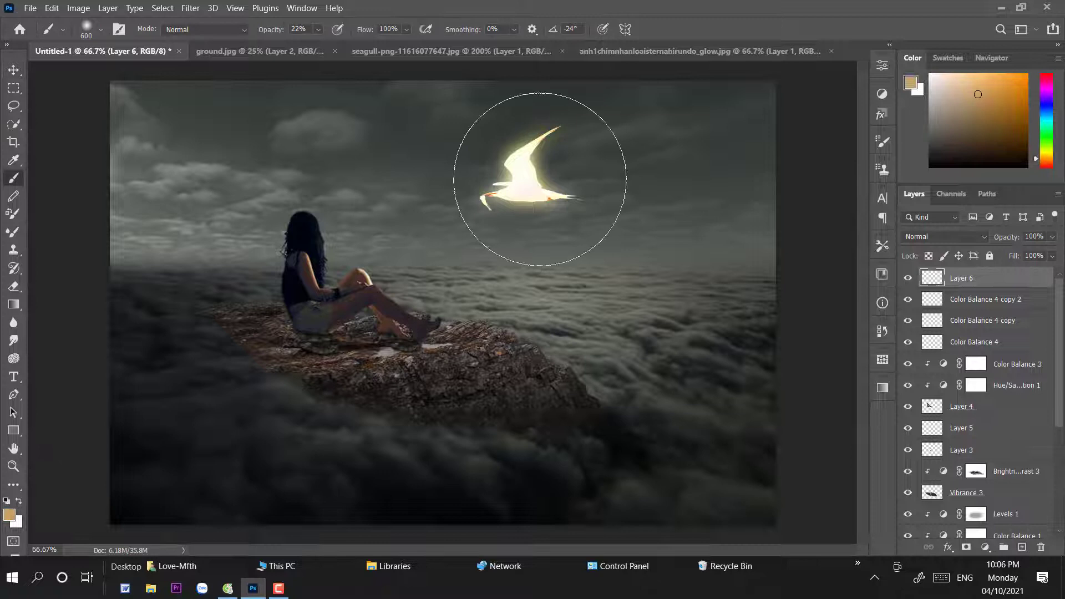
left_click(9, 515)
left_click(524, 172)
left_click(1015, 215)
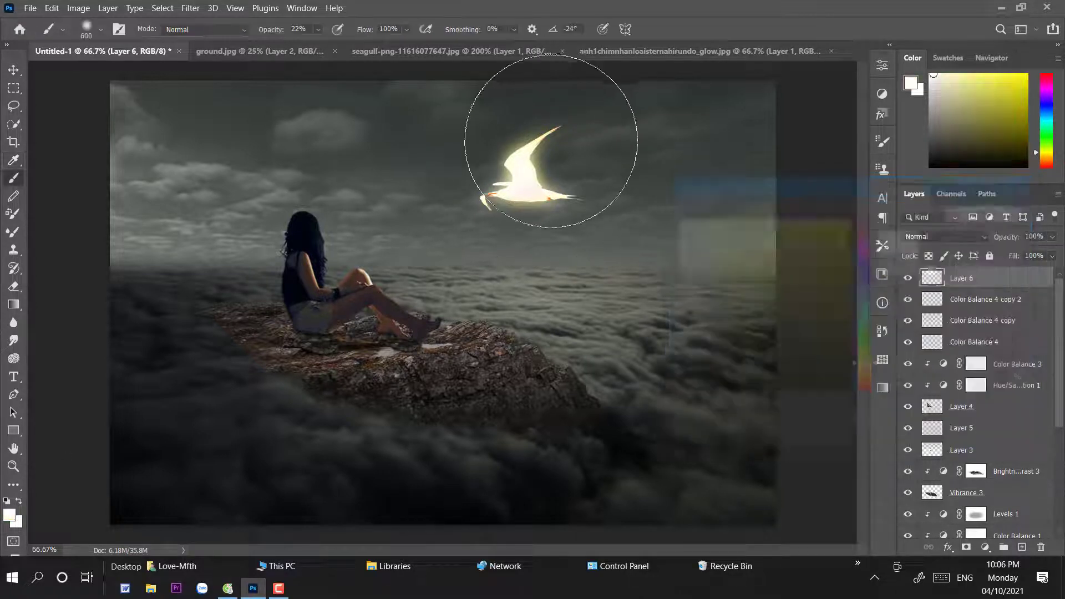
Enlarge the soft light on the new layer and reposition it so it surrounds the bird.
left_click(11, 69)
key("ctrl+t")
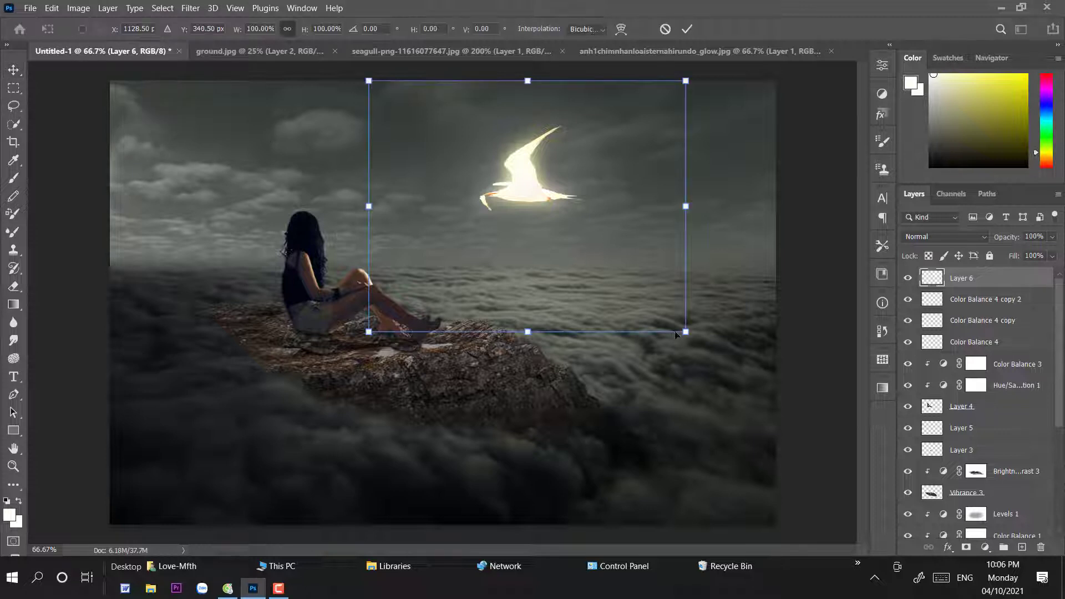
left_click_drag(675, 330, 802, 434)
left_click_drag(693, 353, 604, 317)
key("Return")
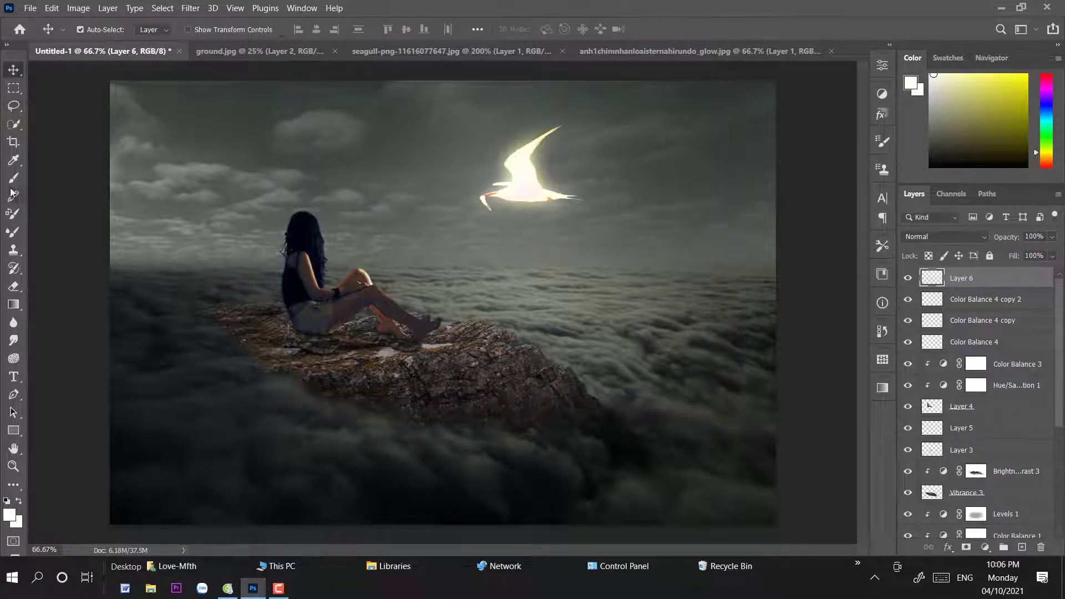
Paint one dab of light centred on the bird with a 600 px soft brush at 41% opacity.
left_click(13, 178)
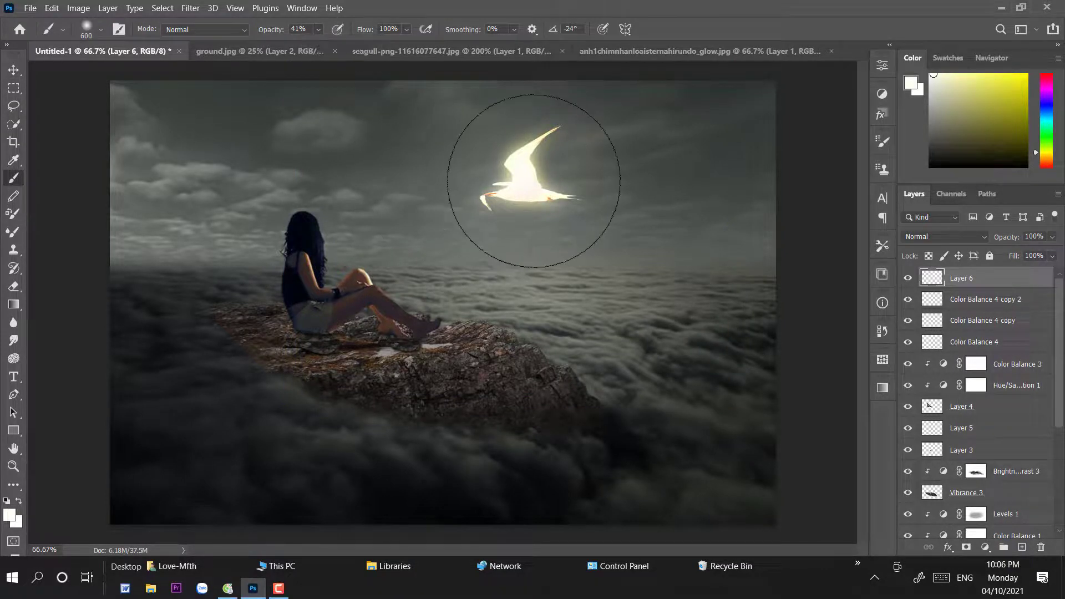
left_click(533, 180)
key("v")
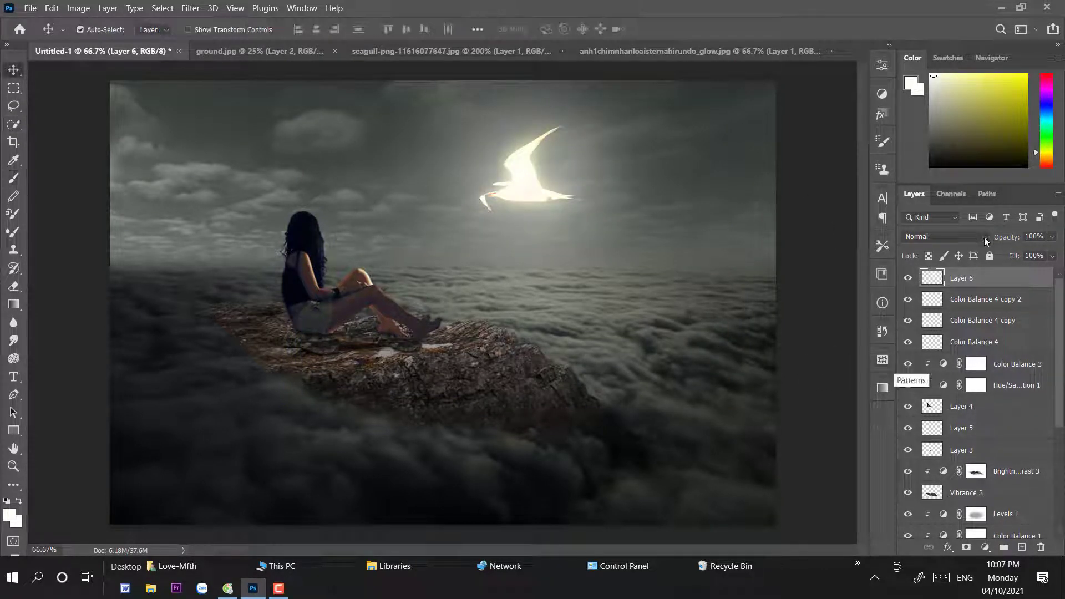
Set the painted light layer's blend mode to Lighter Color.
left_click(985, 240)
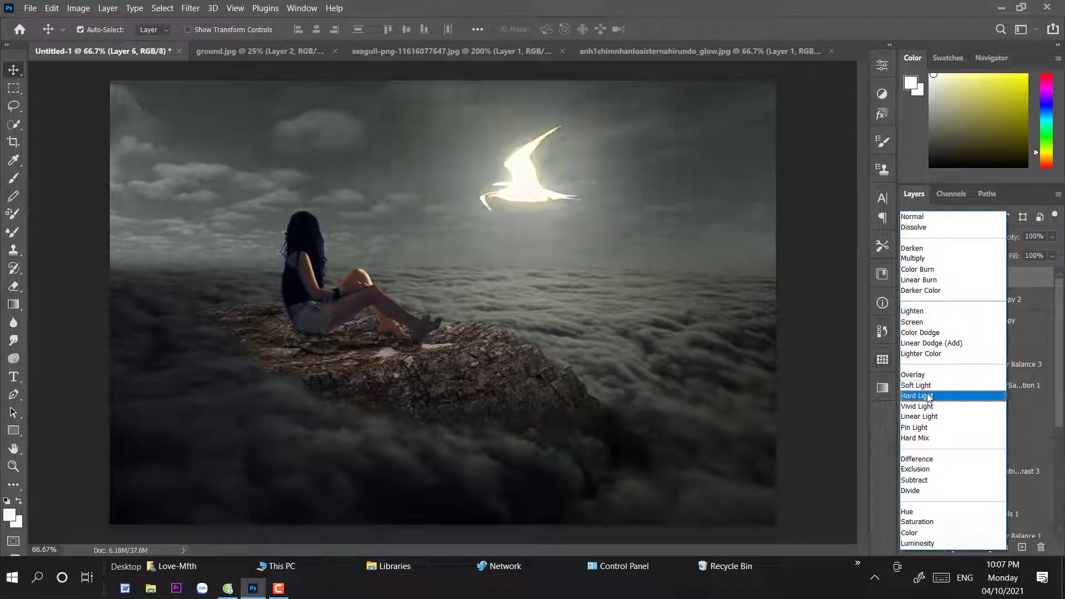
left_click(826, 276)
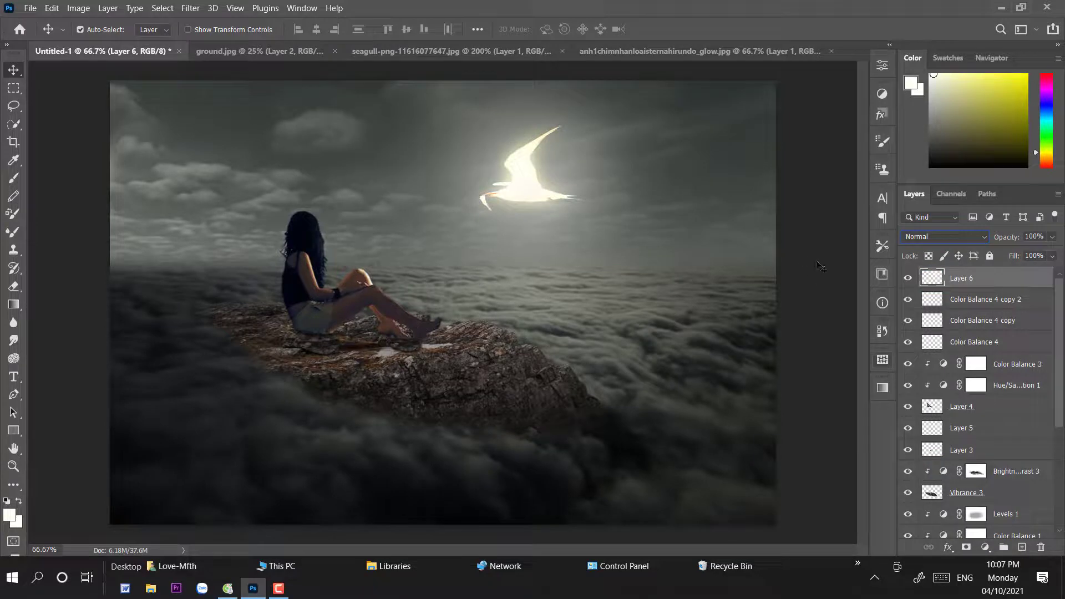
left_click(985, 239)
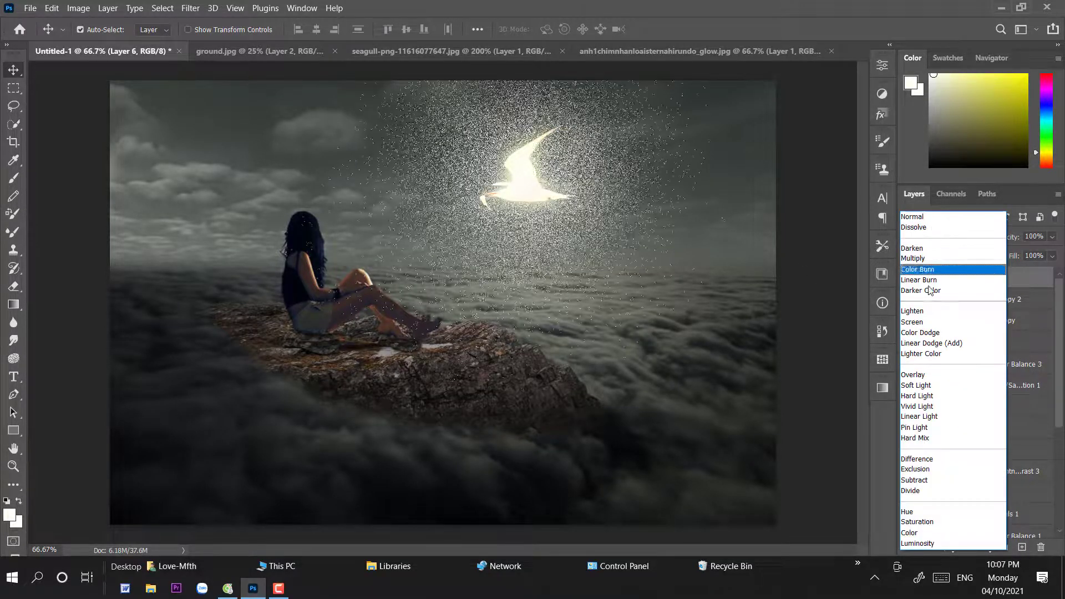
left_click(926, 355)
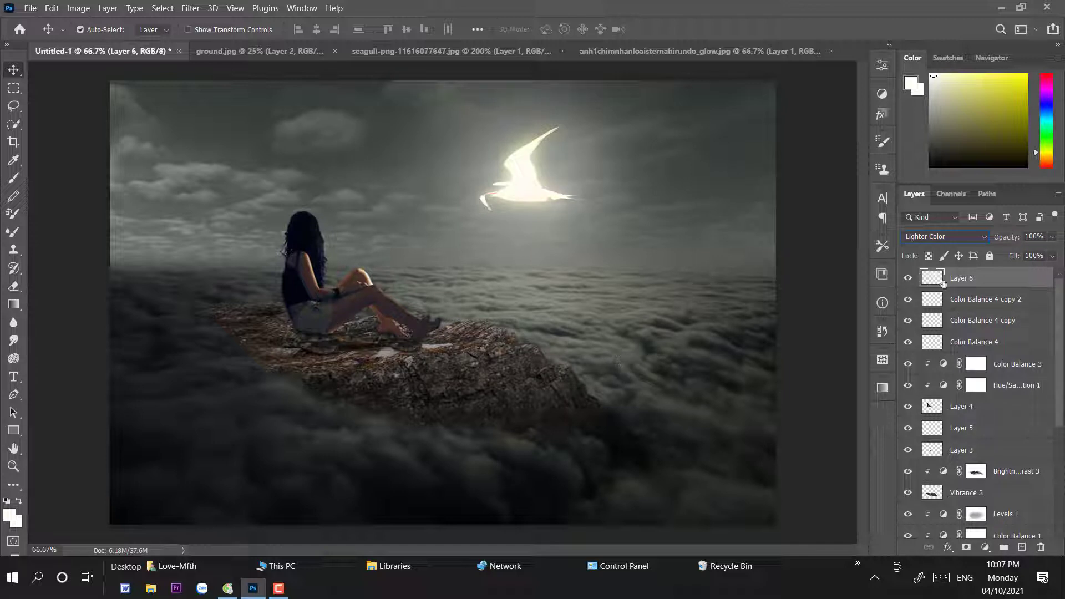
Scale the painted light layer up to about 113% and recentre it around the bird.
key("ctrl+t")
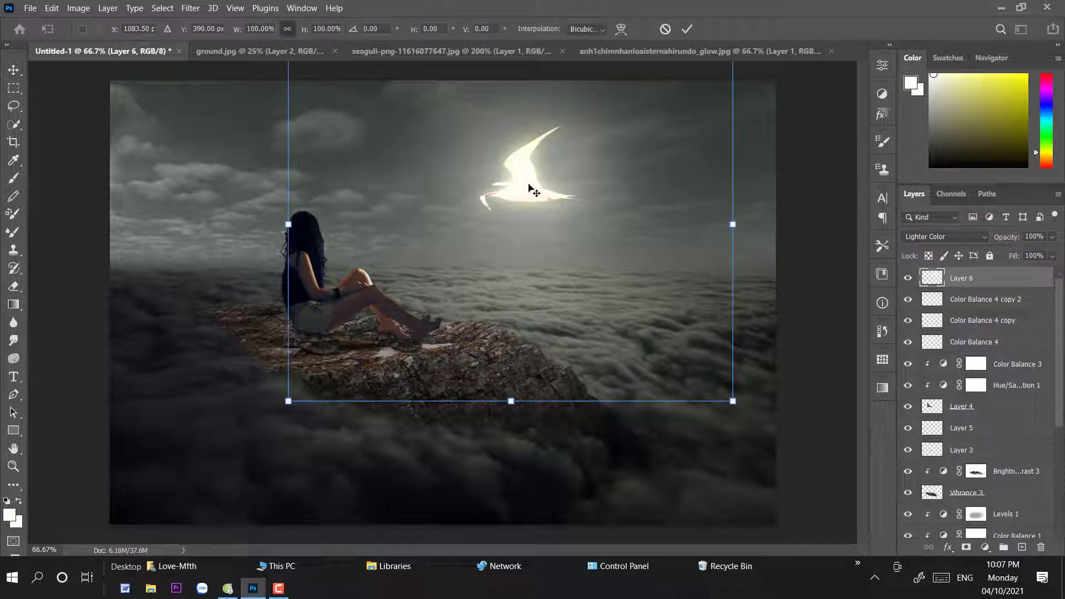
left_click_drag(288, 401, 226, 447)
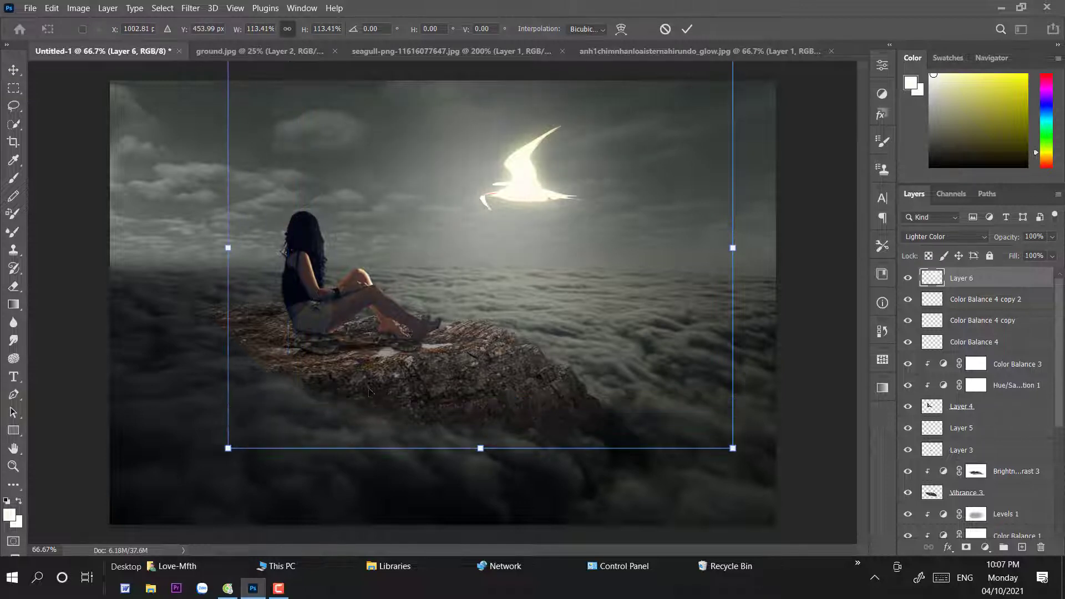
left_click_drag(485, 331, 505, 316)
key("Return")
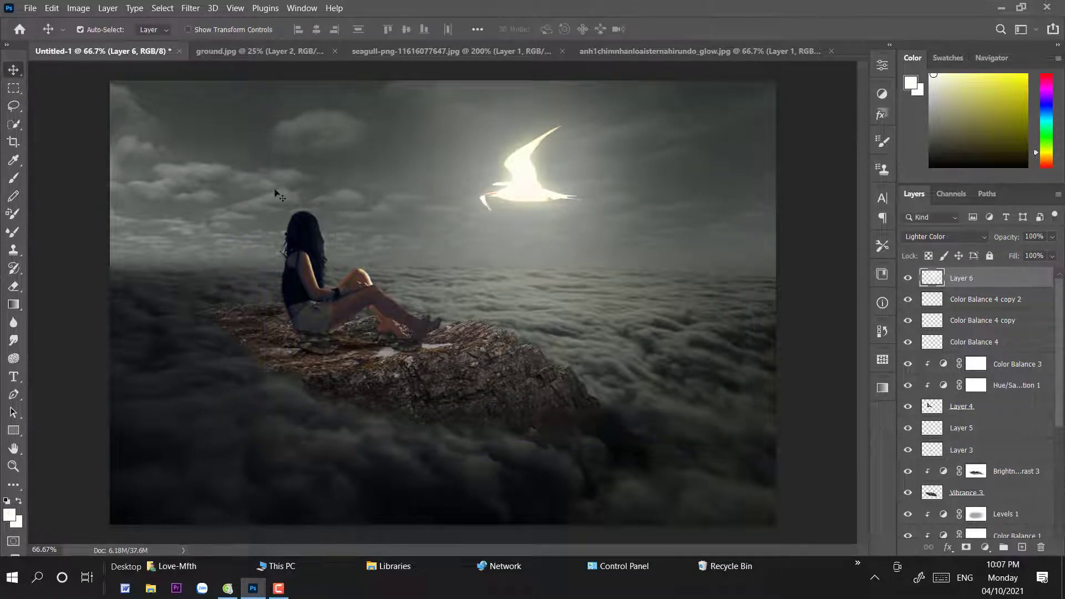
Change the foreground colour to a slightly more saturated pale yellow.
left_click(9, 515)
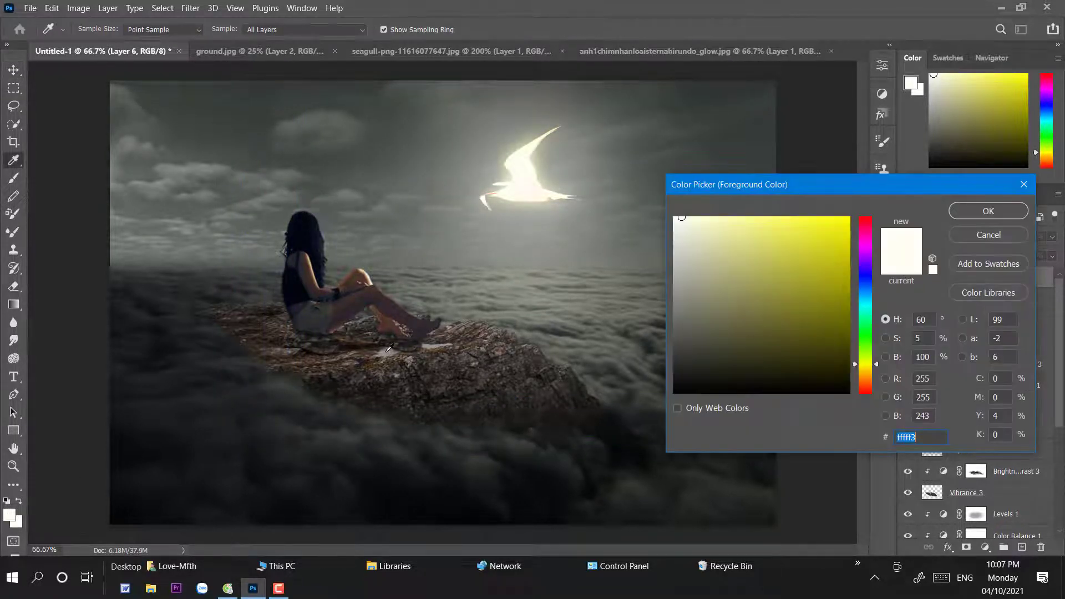
left_click(700, 222)
key("Return")
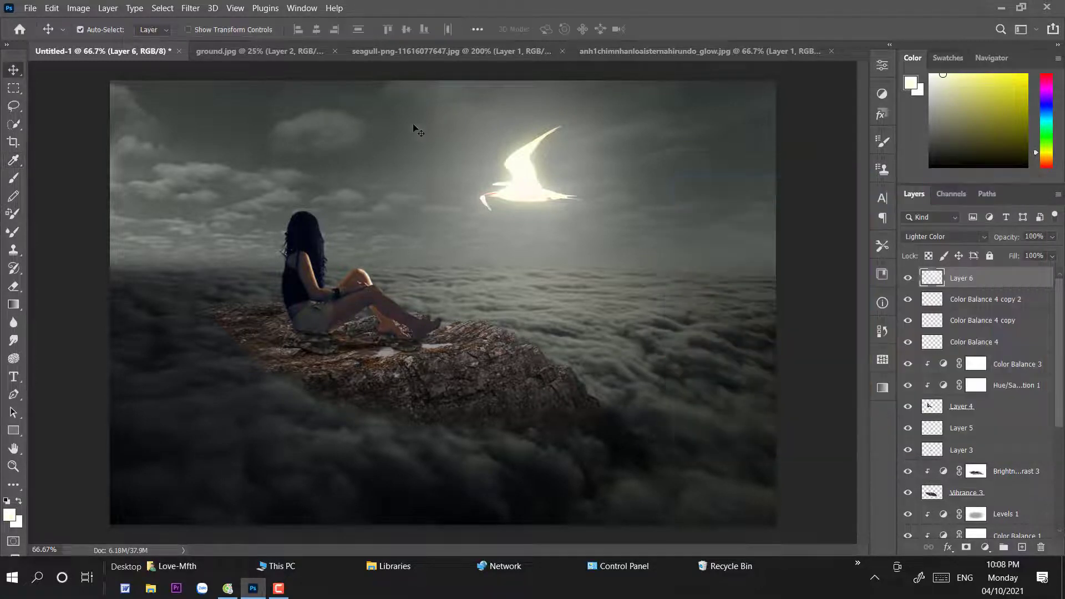
Dab pale yellow light over the bird on Layer 6 with the 600 px soft brush at 16% opacity.
left_click(13, 178)
left_click(317, 30)
left_click(307, 44)
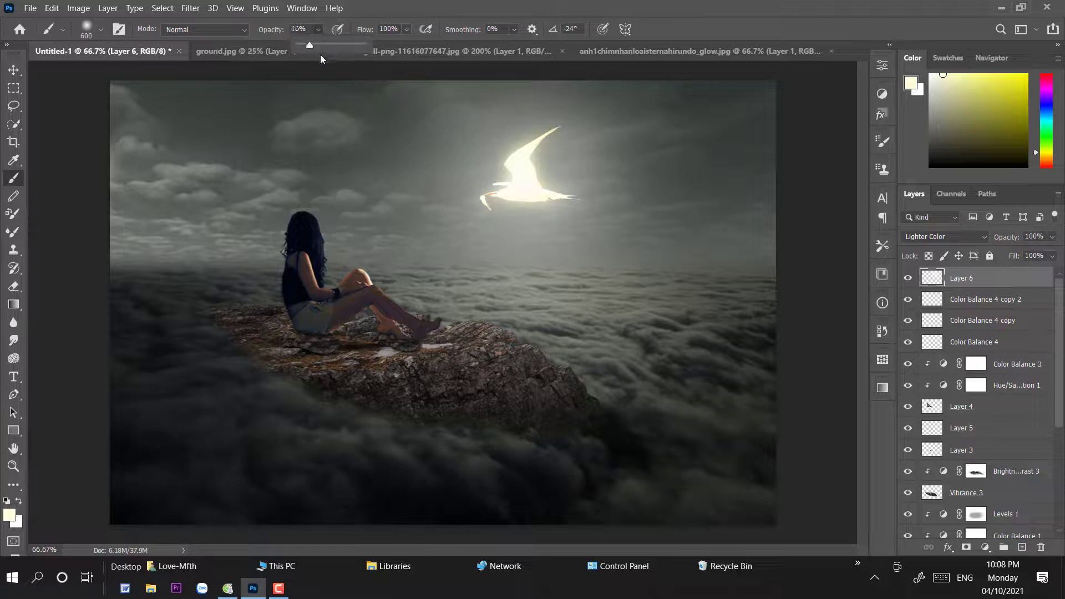
left_click(524, 183)
Choose a more saturated yellow foreground colour and dab it over the bird with the 600 px brush at 4% opacity.
left_click(9, 514)
left_click_drag(808, 229, 782, 216)
left_click(958, 214)
left_click(318, 30)
left_click_drag(321, 45, 312, 45)
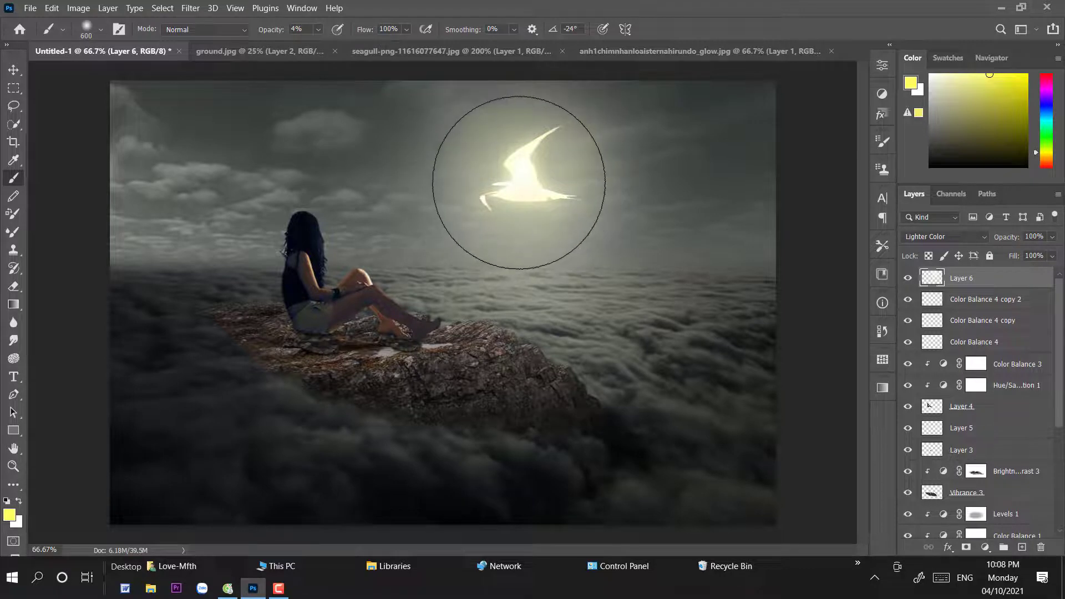
left_click(518, 178)
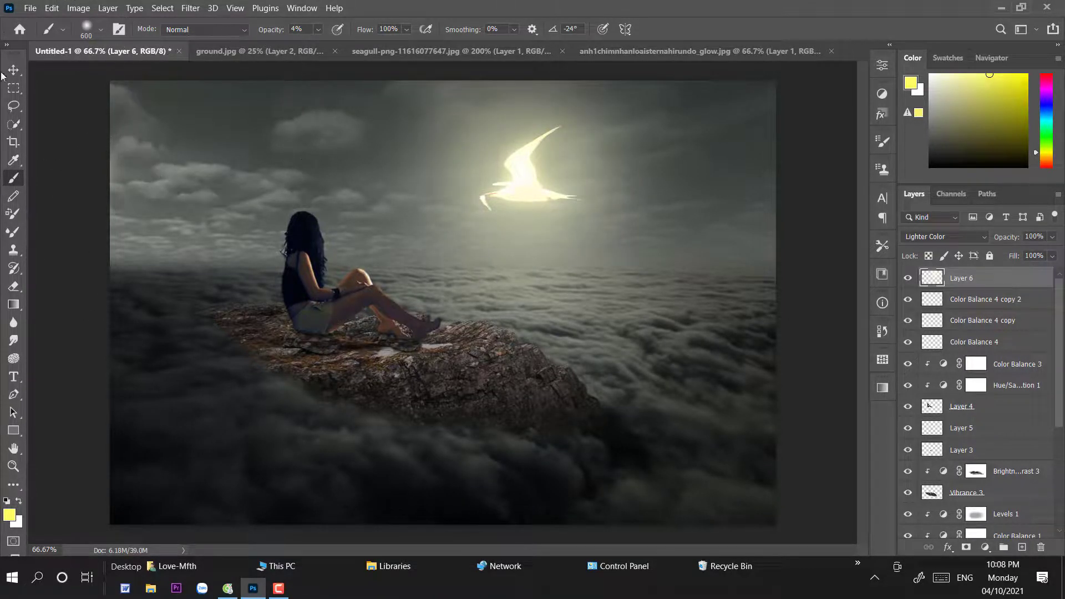
key("v")
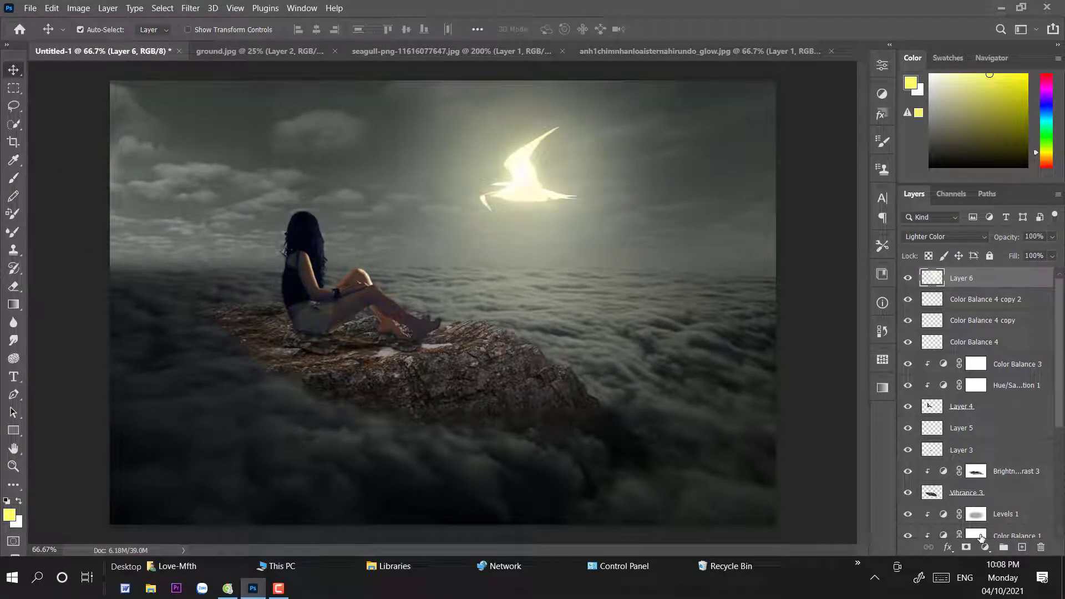
Add a layer mask to Layer 6 and paint black on it over the bird's body with an 84 px soft brush at 61% opacity.
left_click(966, 547)
key("d")
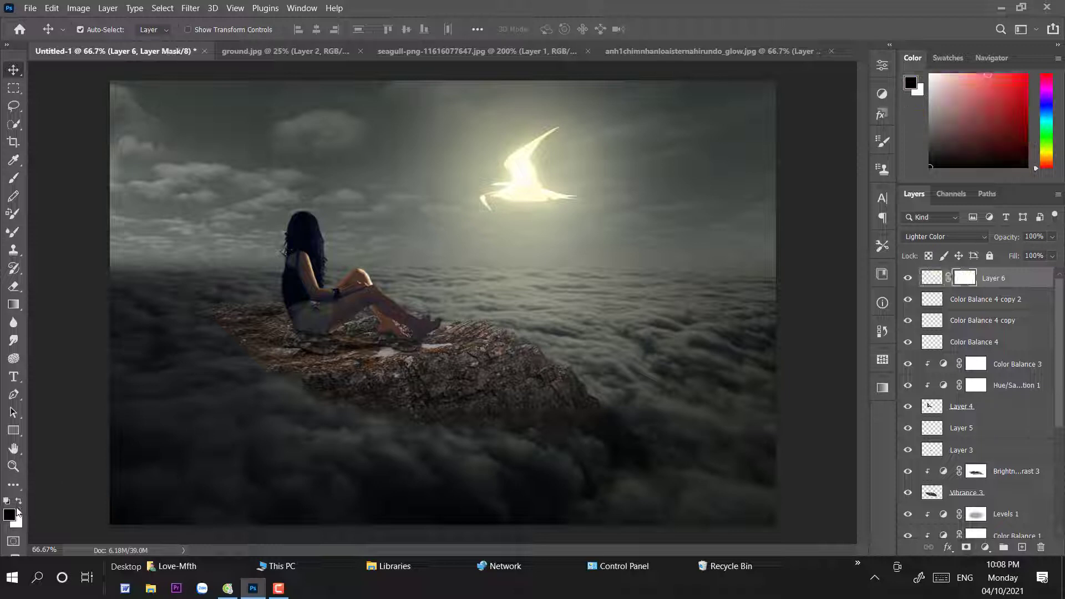
left_click(13, 178)
right_click(530, 232)
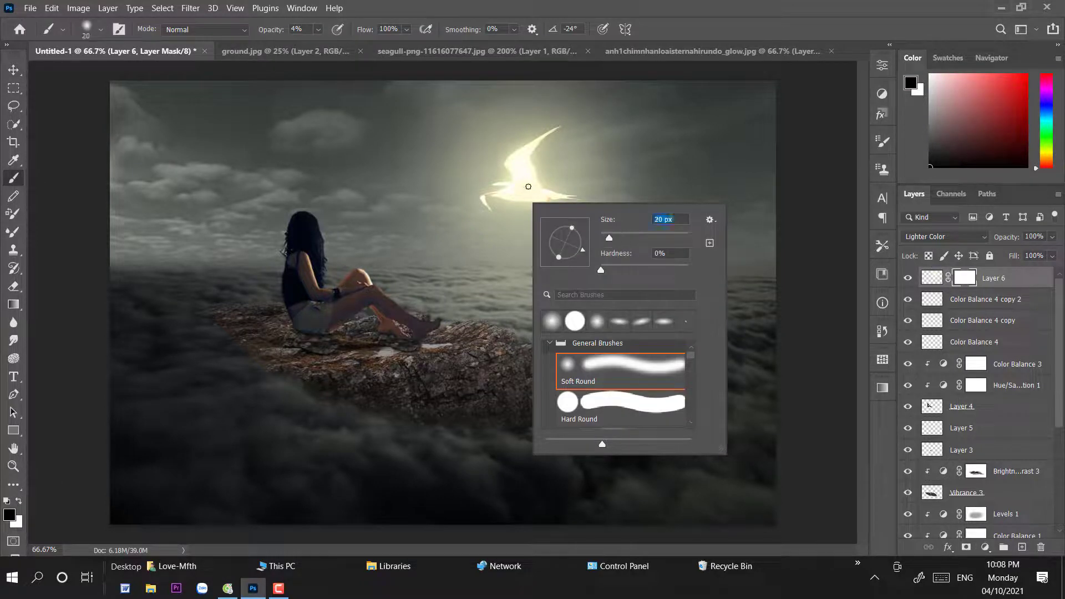
type("53")
key("Return")
type("61")
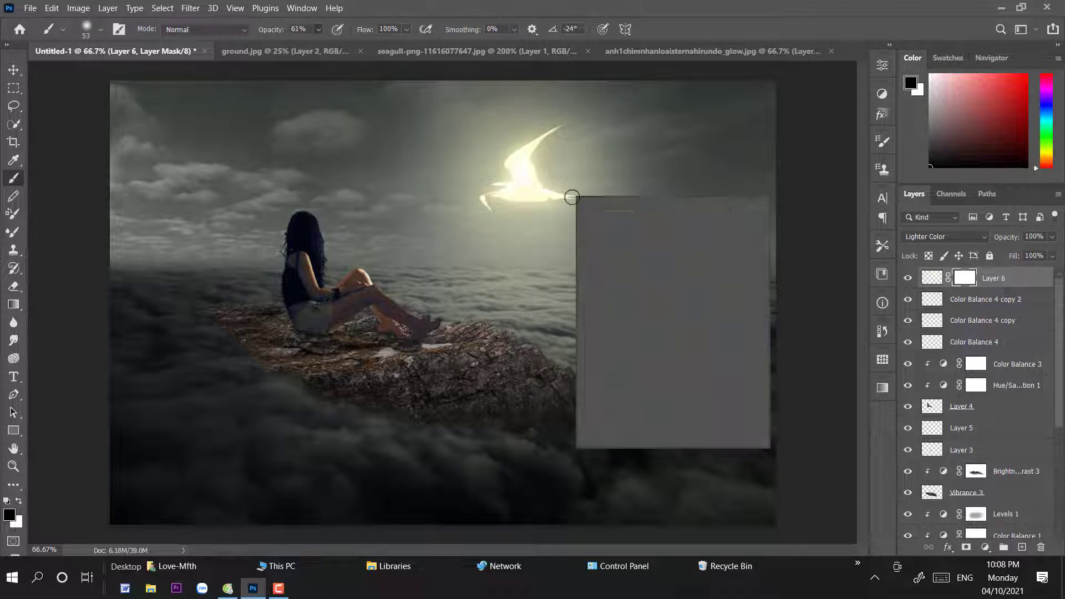
type("84")
key("Return")
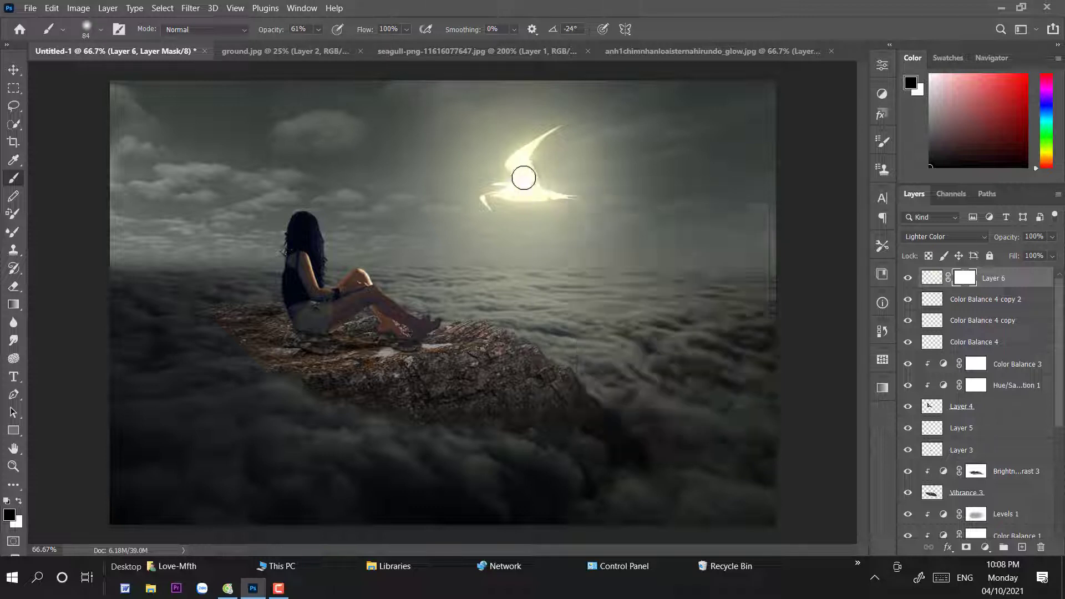
mouse_move(523, 178)
left_mouse_down()
mouse_move(539, 200)
mouse_move(523, 178)
left_mouse_up()
Load the bird's outline from Color Balance 4 as a selection, mask out Layer 6's light inside it at 100% opacity, and deselect.
left_click(932, 342, "ctrl")
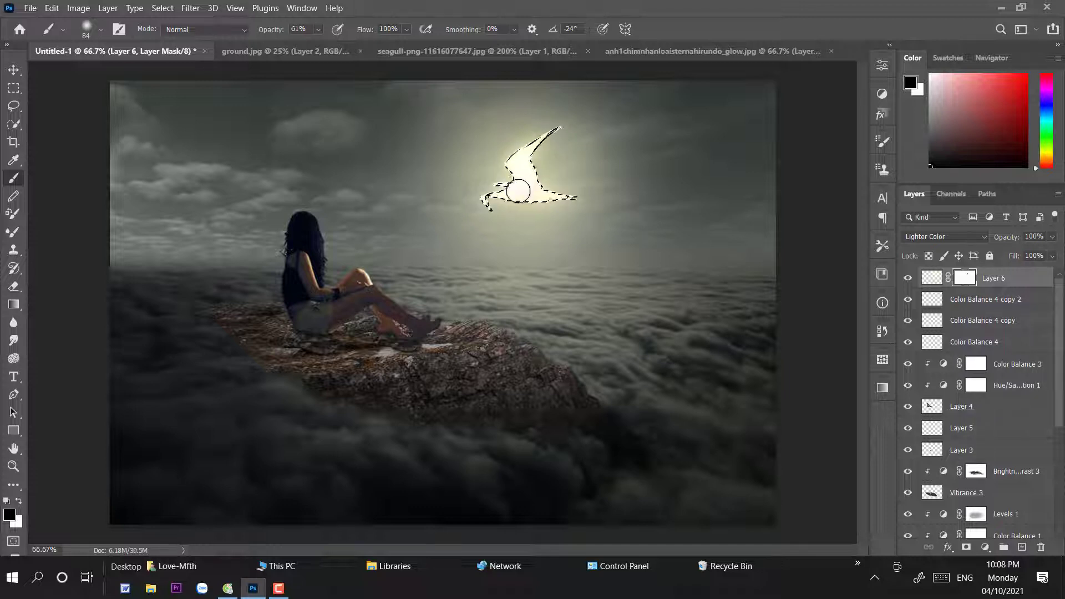
left_click_drag(318, 30, 360, 47)
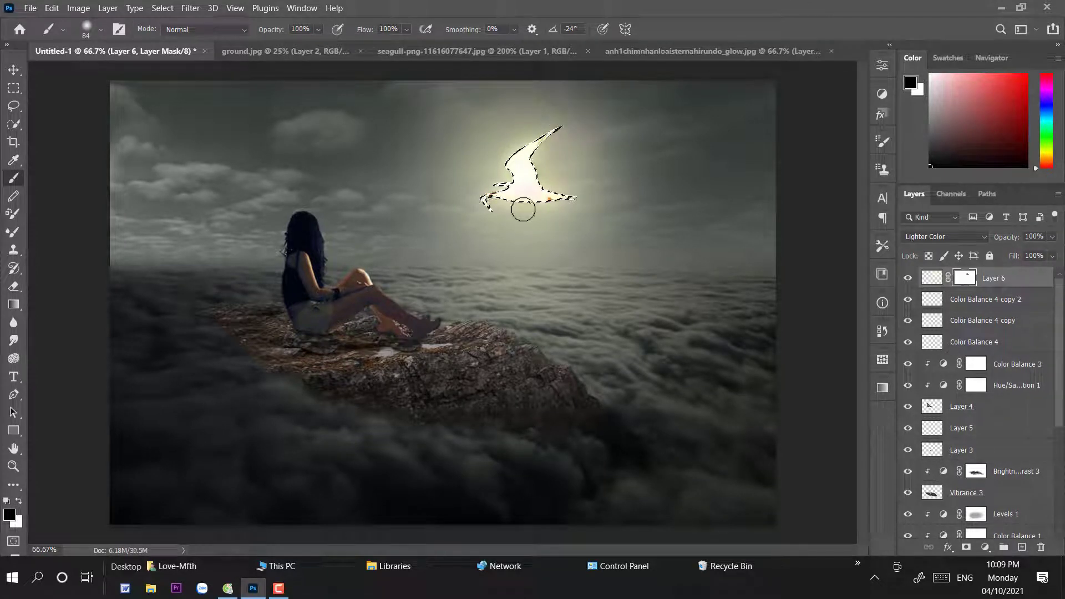
key("ctrl+d")
left_click(14, 69)
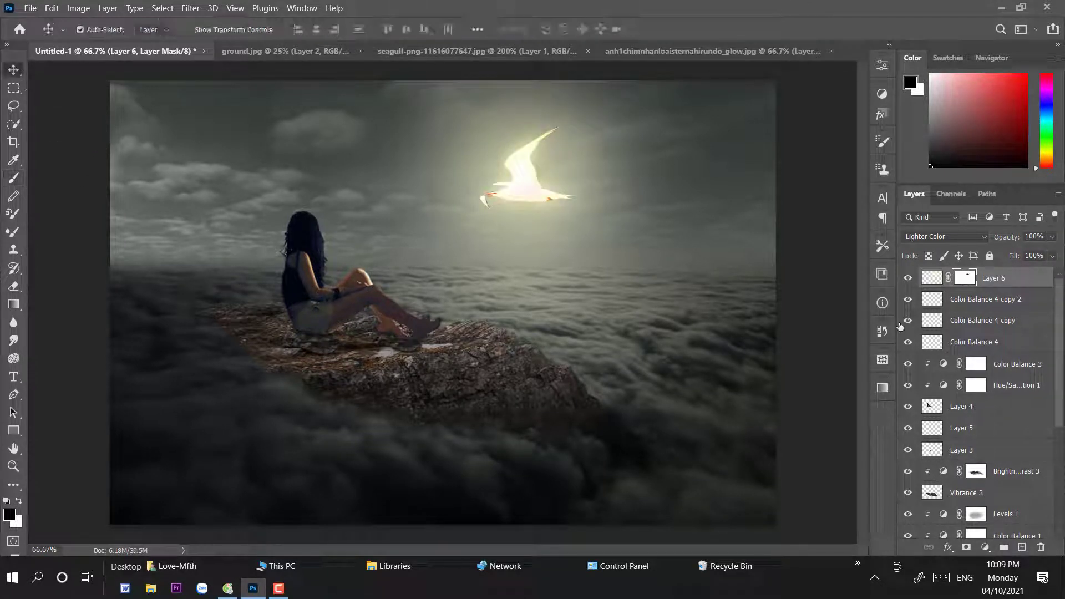
Paint white on Layer 6's mask along the bird's wing, tail, beak and fish with a 12 px soft brush at 100% opacity.
left_click(18, 501)
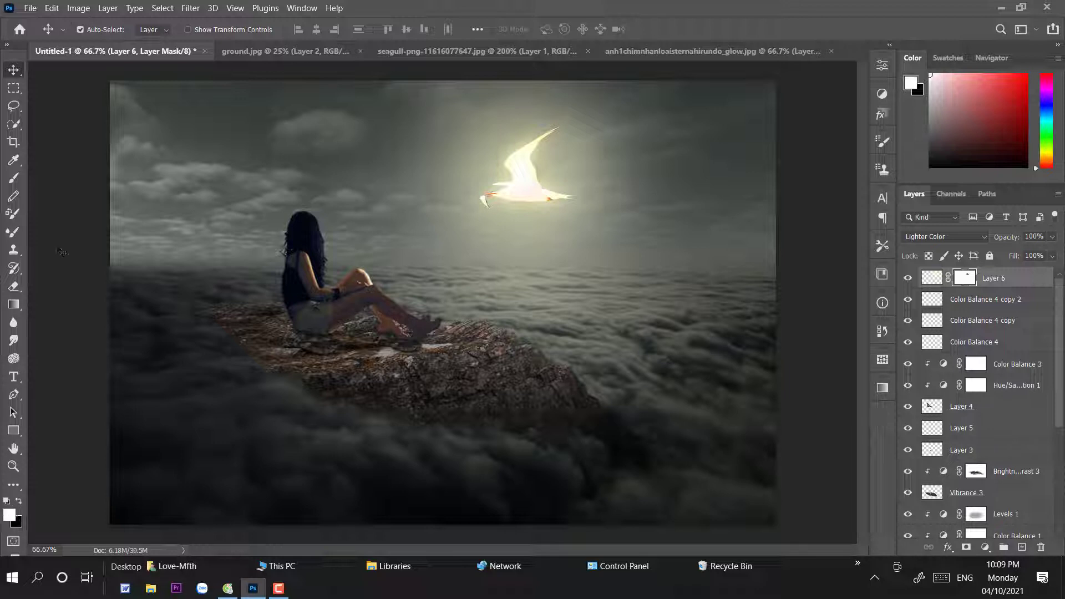
left_click(14, 178)
right_click(499, 170)
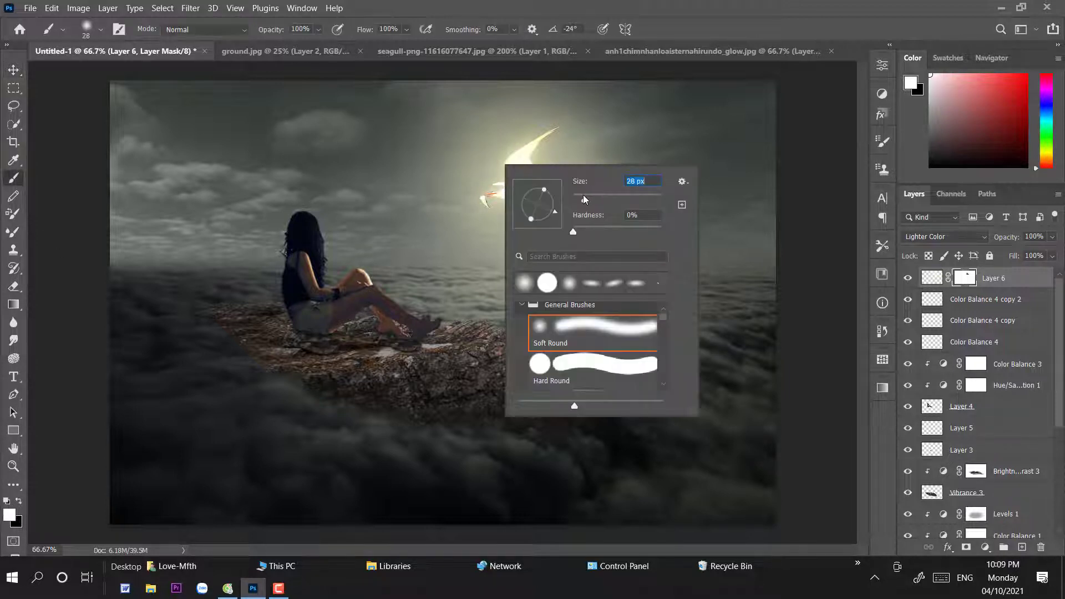
key("Return")
key("ctrl+plus")
left_click_drag(583, 194, 483, 311)
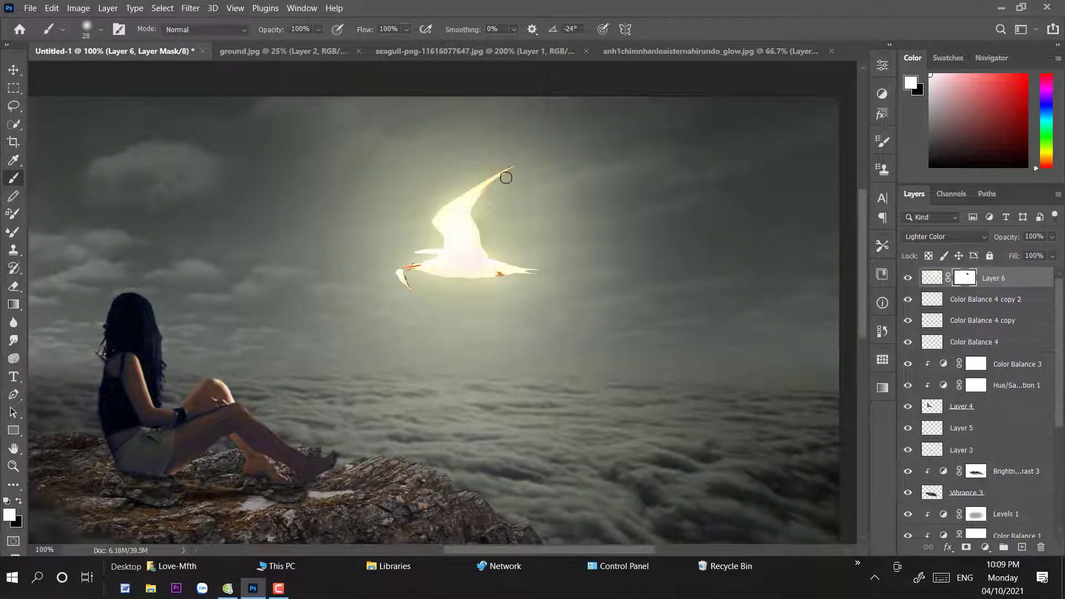
key("ctrl+plus")
left_click_drag(508, 183, 440, 304)
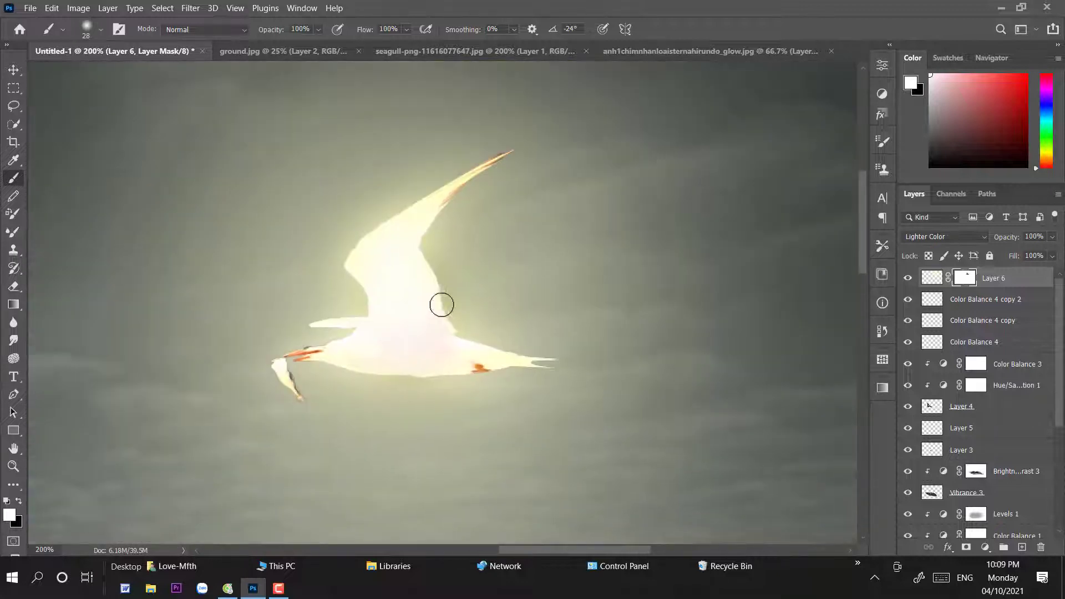
right_click(440, 305)
left_click(519, 336)
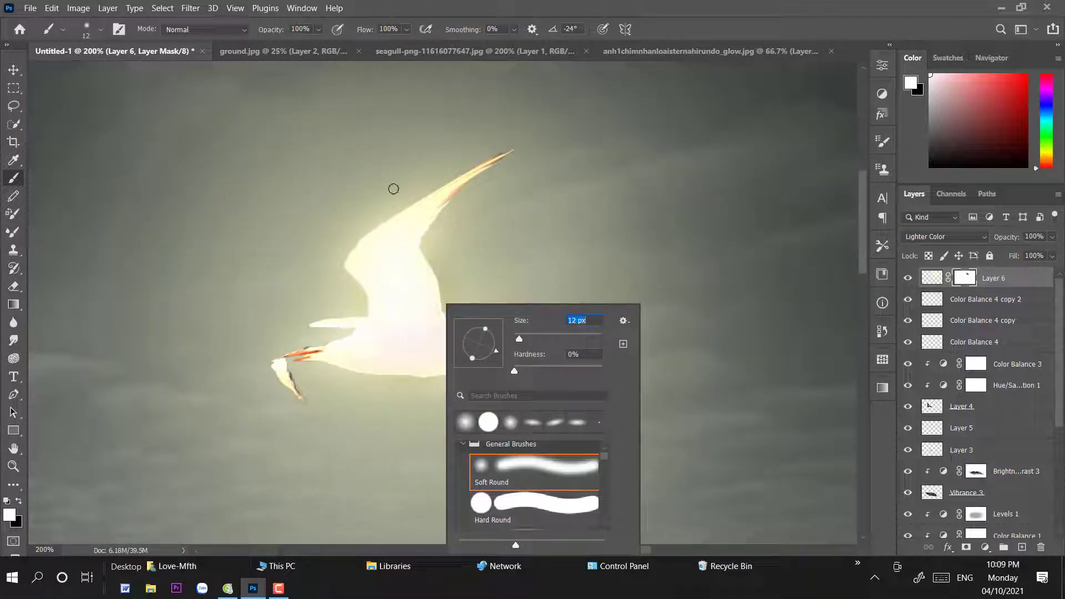
left_click(486, 169)
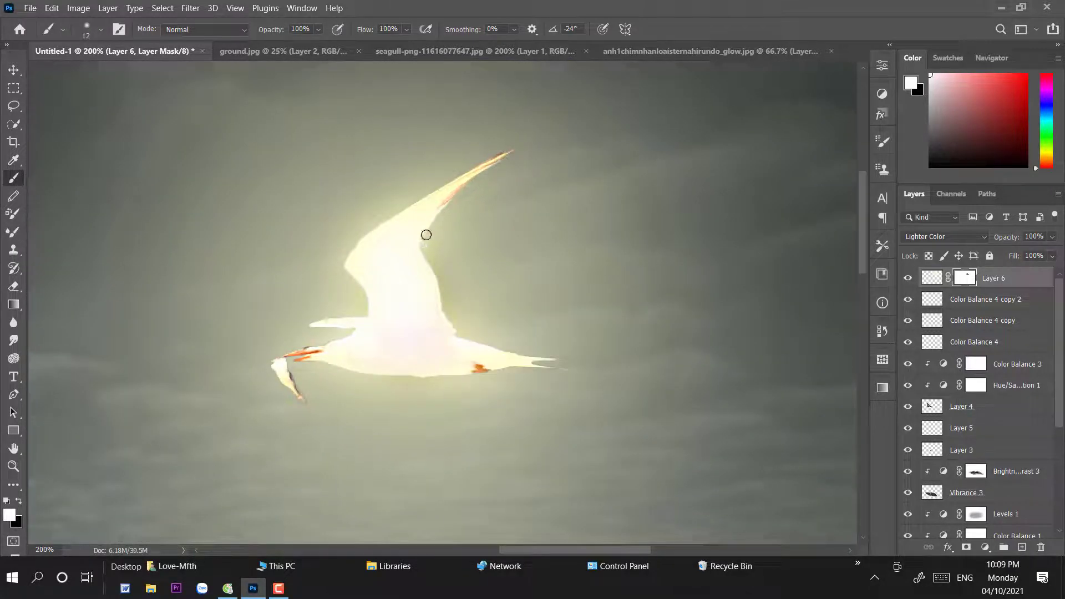
mouse_move(426, 235)
left_mouse_down()
mouse_move(428, 295)
mouse_move(446, 169)
mouse_move(437, 286)
mouse_move(455, 334)
mouse_move(515, 358)
left_mouse_up()
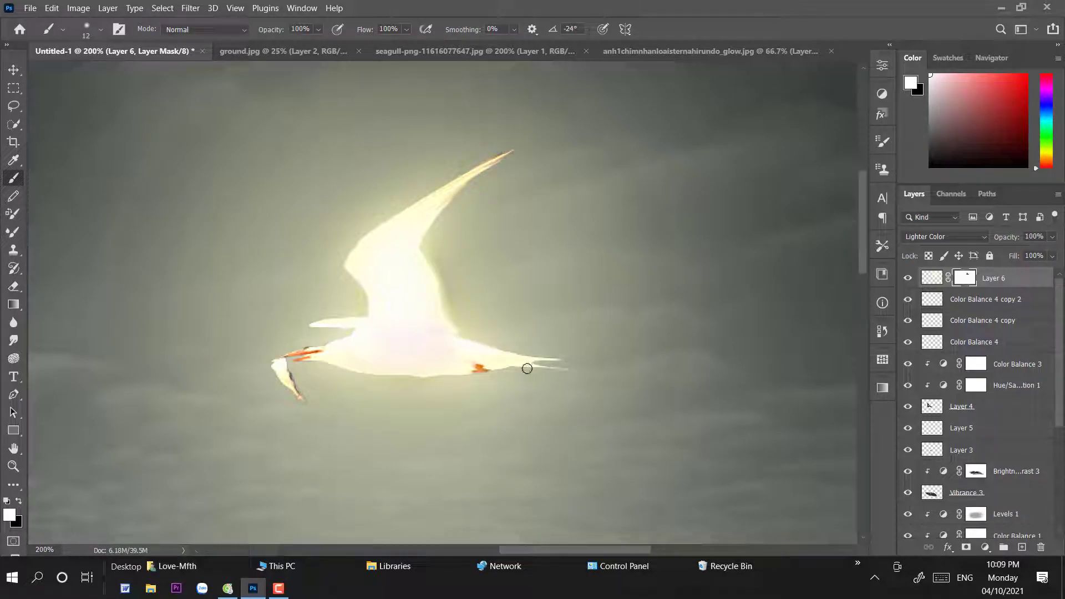
mouse_move(367, 374)
left_mouse_down()
mouse_move(292, 361)
mouse_move(317, 351)
mouse_move(285, 355)
mouse_move(273, 364)
mouse_move(299, 402)
mouse_move(296, 381)
left_mouse_up()
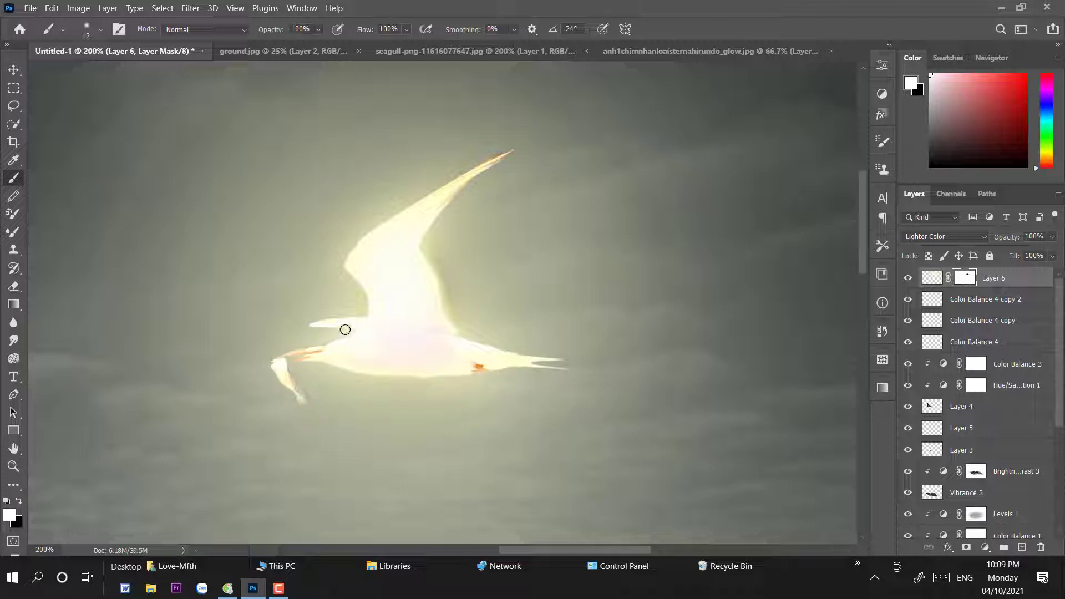
mouse_move(352, 321)
left_mouse_down()
mouse_move(369, 300)
mouse_move(359, 279)
left_mouse_up()
Soften the mask along the bird's wing edge with white, using a 29 px soft brush at 47% opacity.
left_click(318, 29)
right_click(523, 133)
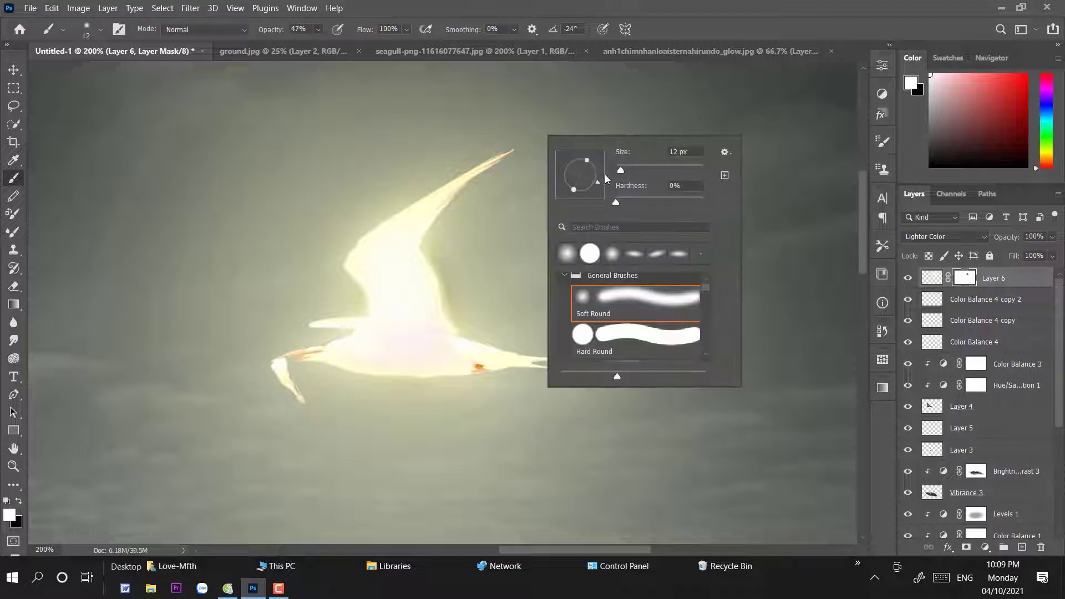
left_click_drag(622, 170, 628, 170)
mouse_move(427, 245)
left_mouse_down()
mouse_move(449, 325)
mouse_move(427, 243)
left_mouse_up()
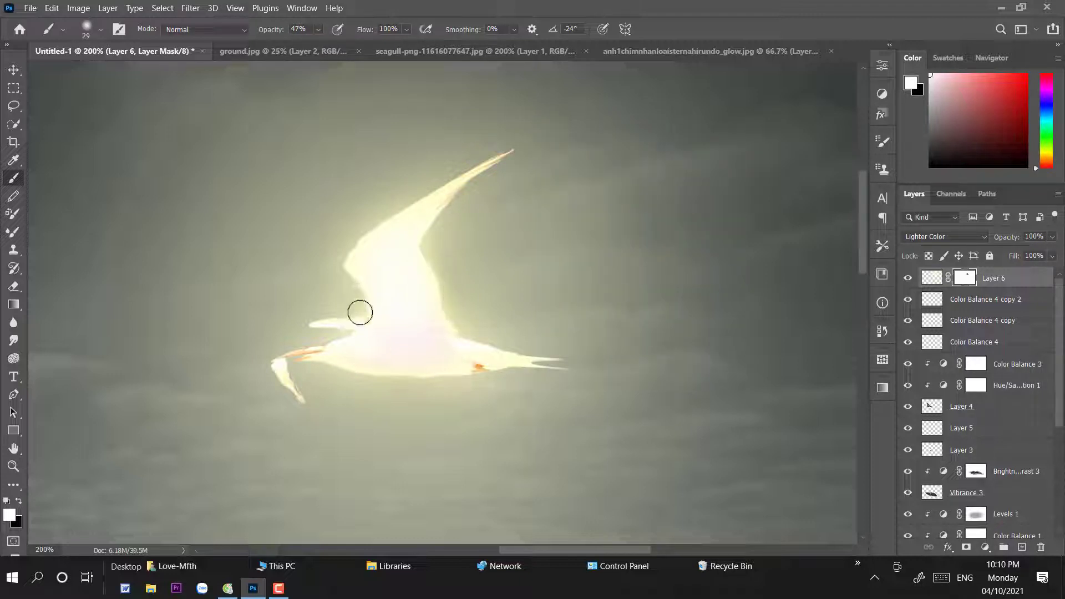
Paint black on the mask over the bird's beak, undo the heavy stroke, and dab the beak at 3% opacity instead.
key("x")
left_click_drag(293, 348, 305, 363)
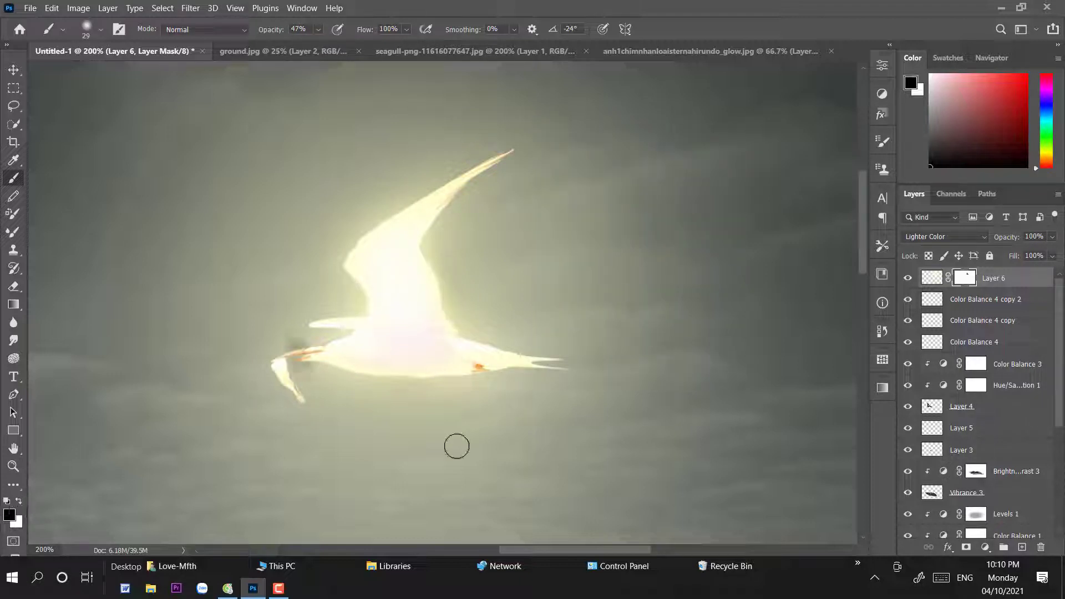
key("ctrl+z")
key("0")
key("3")
left_click(294, 356)
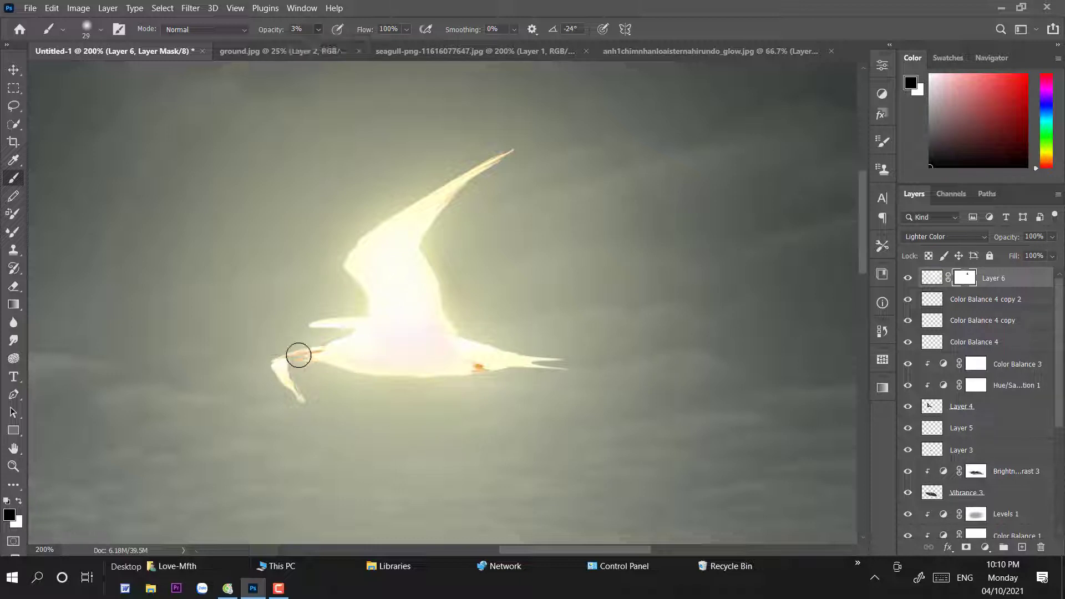
Bring out the beak by painting black along it on the mask with a 12 px soft brush at 17% opacity.
right_click(305, 355)
left_click_drag(394, 340, 387, 340)
left_click_drag(284, 355, 301, 351)
left_click(317, 30)
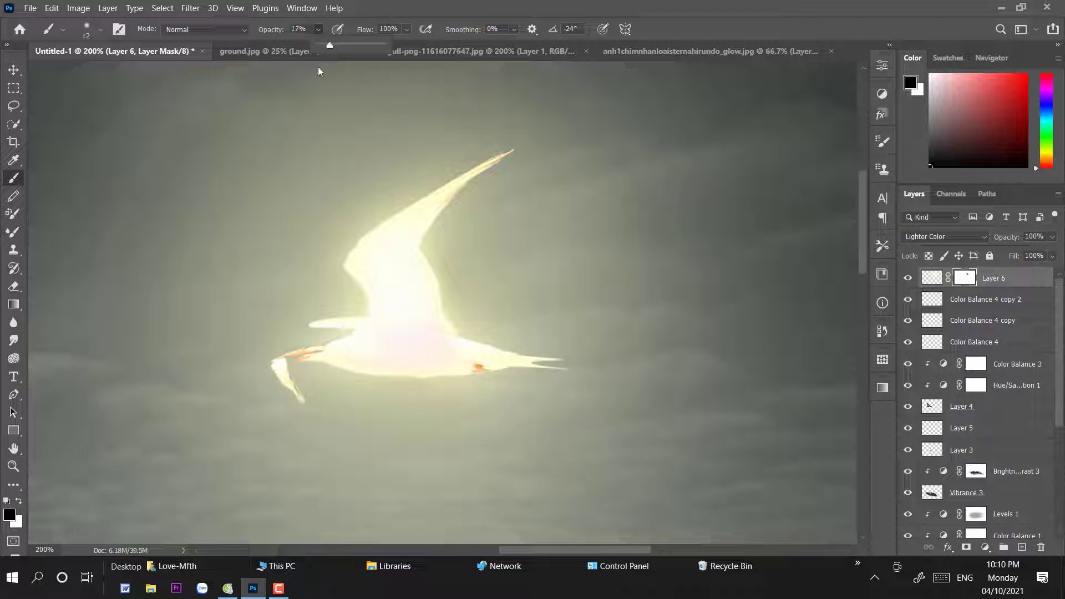
left_click_drag(286, 358, 317, 350)
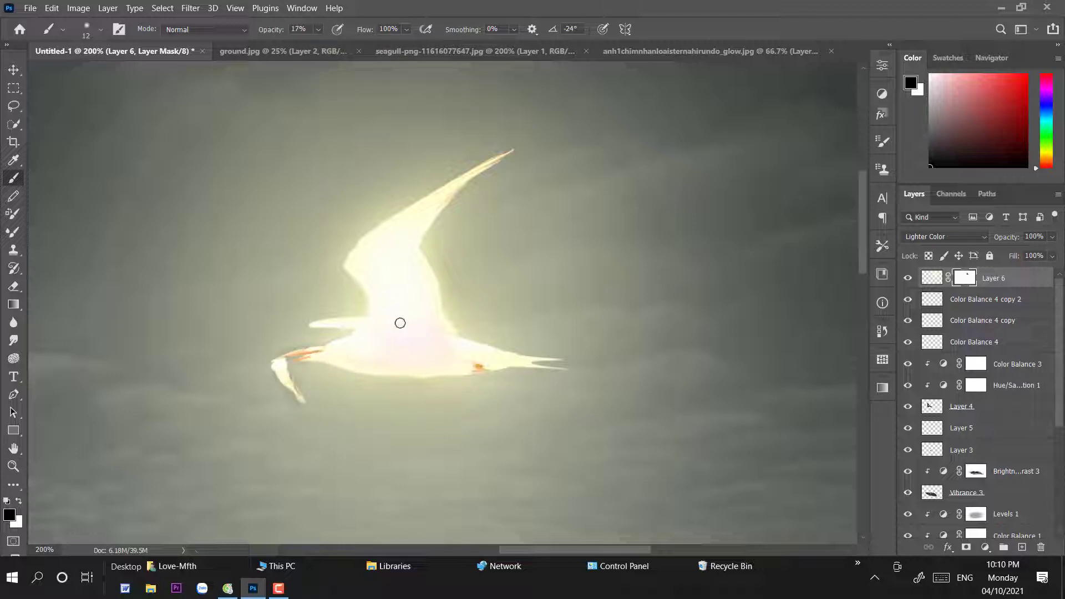
Touch up the beak on Layer 6's mask with white, using a 4 px brush at 17% opacity.
key("x")
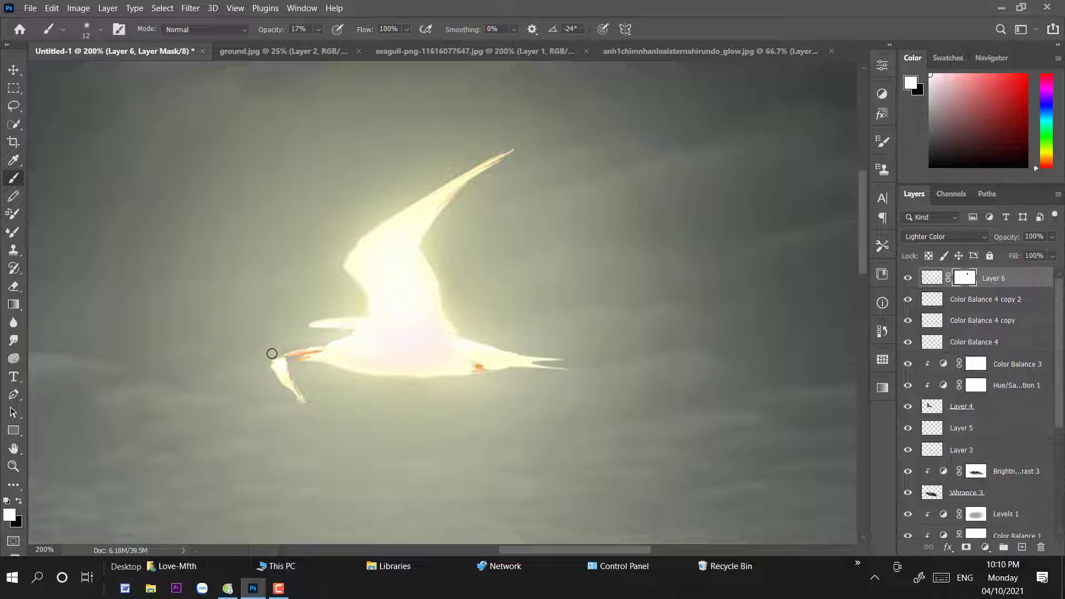
right_click(311, 344)
left_click_drag(395, 339, 390, 339)
left_click(290, 359)
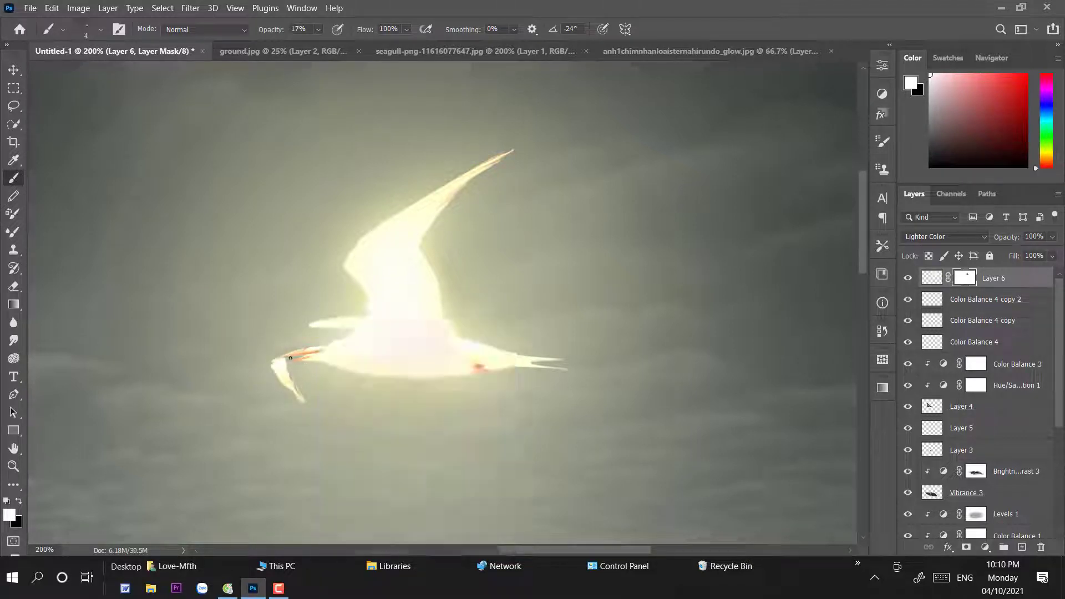
key("v")
key("ctrl+minus")
key("ctrl+minus")
key("ctrl+minus")
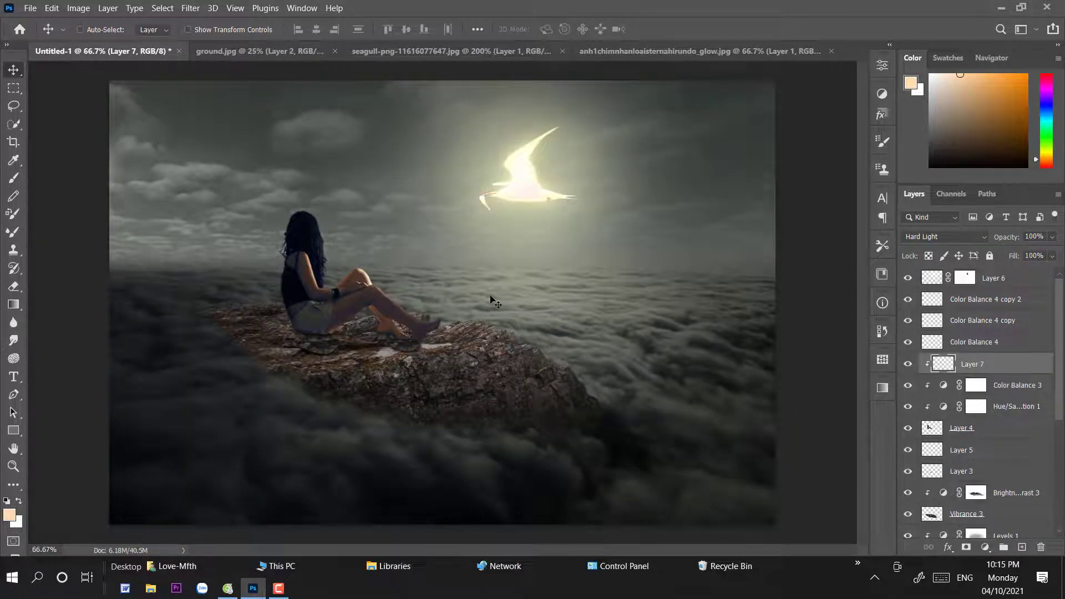
Merge the woman's Layer 4 with its clipped layers Hue/Saturation 1, Color Balance 3 and Layer 7 into one layer.
key("ctrl+plus")
key("ctrl+plus")
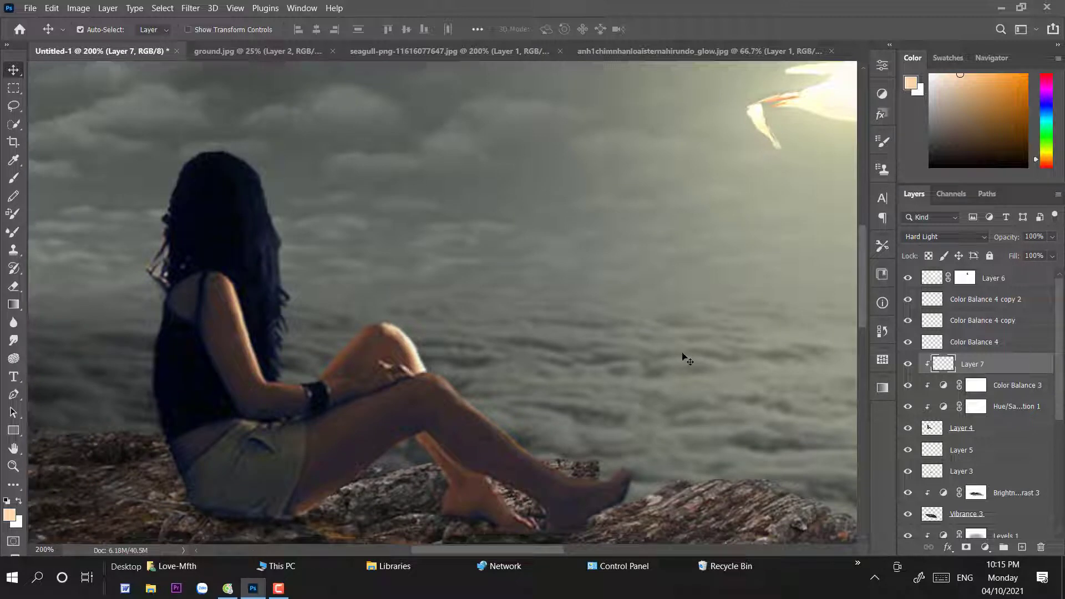
left_click_drag(567, 280, 535, 275)
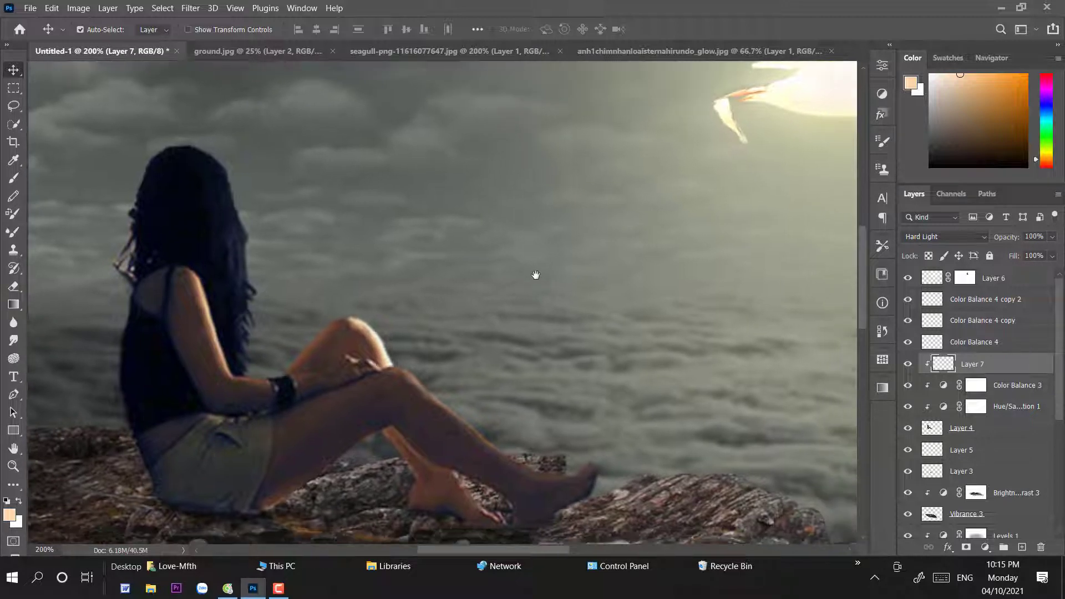
left_click(993, 428)
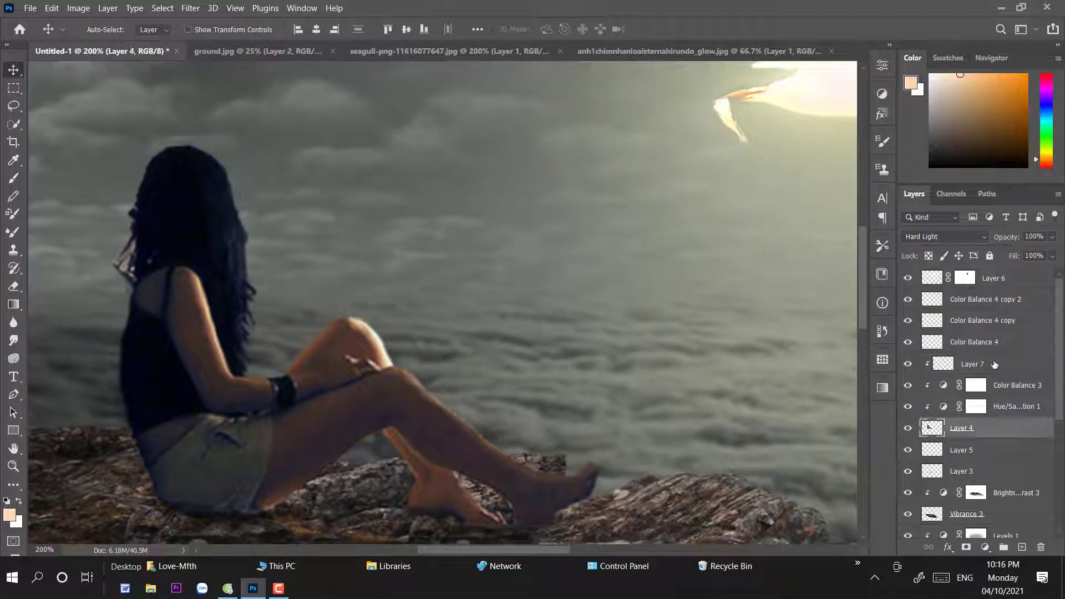
left_click(993, 364, "ctrl")
left_click(996, 433)
left_click(983, 364, "shift")
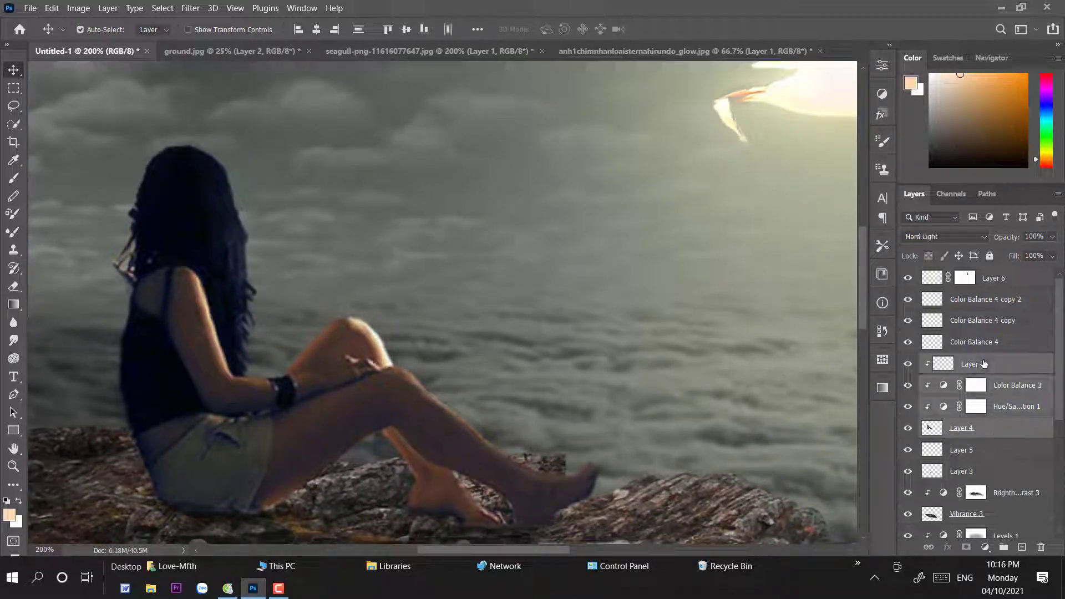
right_click(982, 364)
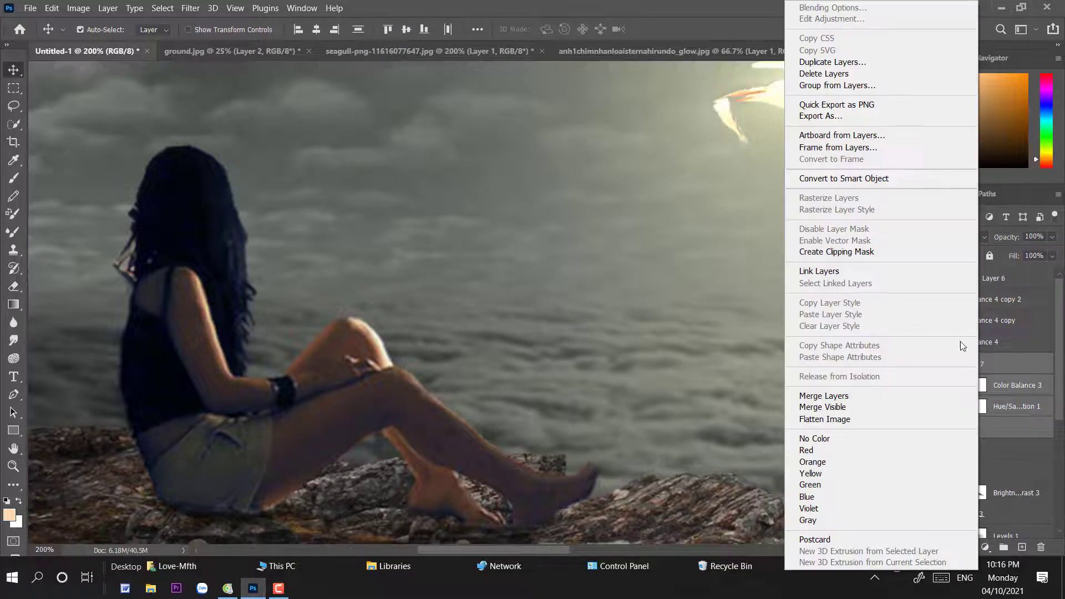
left_click(831, 394)
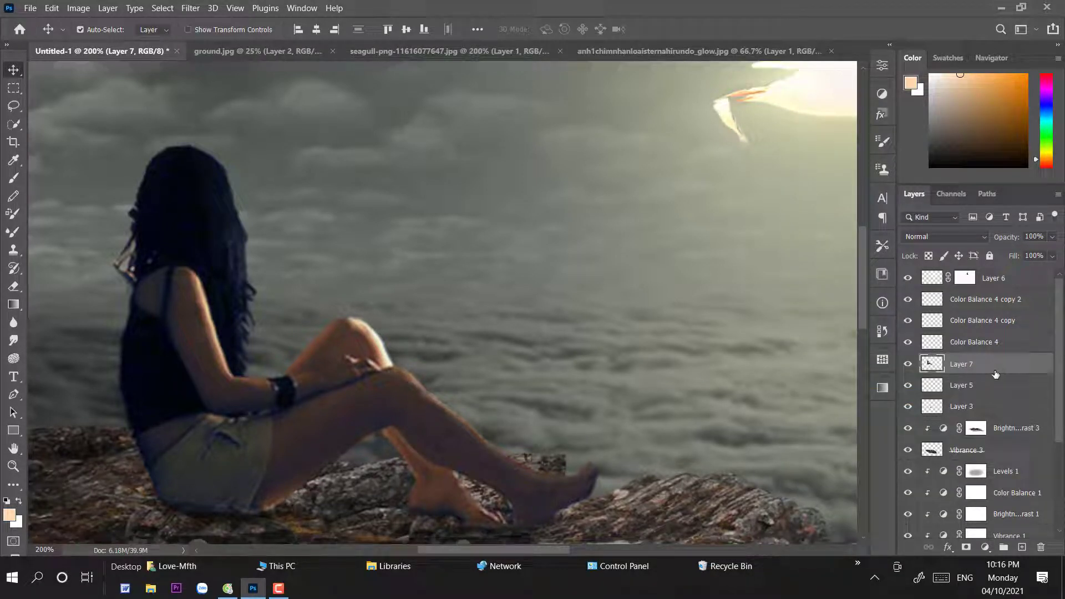
Lasso the edge of the woman's hair facing the bird and add a clipped Brightness/Contrast adjustment with brightness 150 and reduced contrast.
left_click(13, 105)
mouse_move(131, 156)
left_mouse_down()
mouse_move(226, 279)
mouse_move(242, 374)
mouse_move(259, 191)
mouse_move(153, 145)
left_mouse_up()
left_click(546, 223)
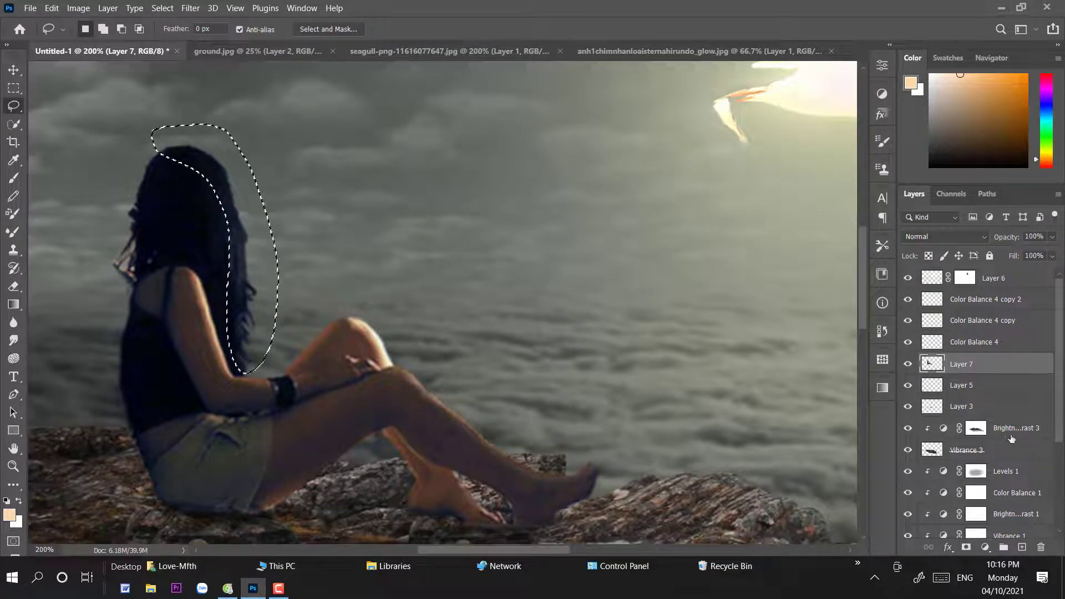
left_click(985, 548)
left_click(998, 351)
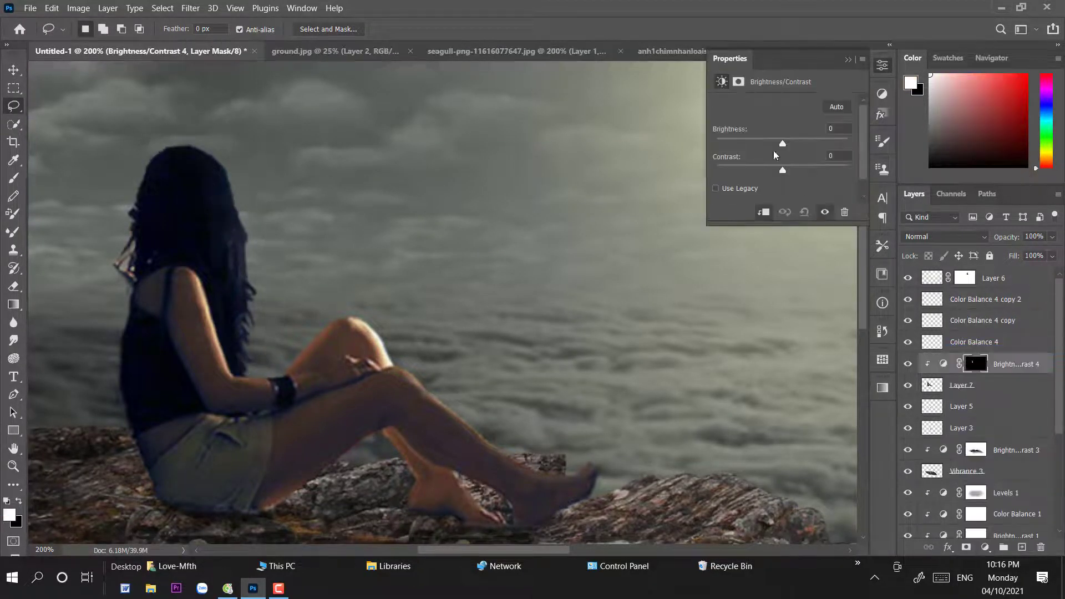
left_click_drag(781, 143, 850, 142)
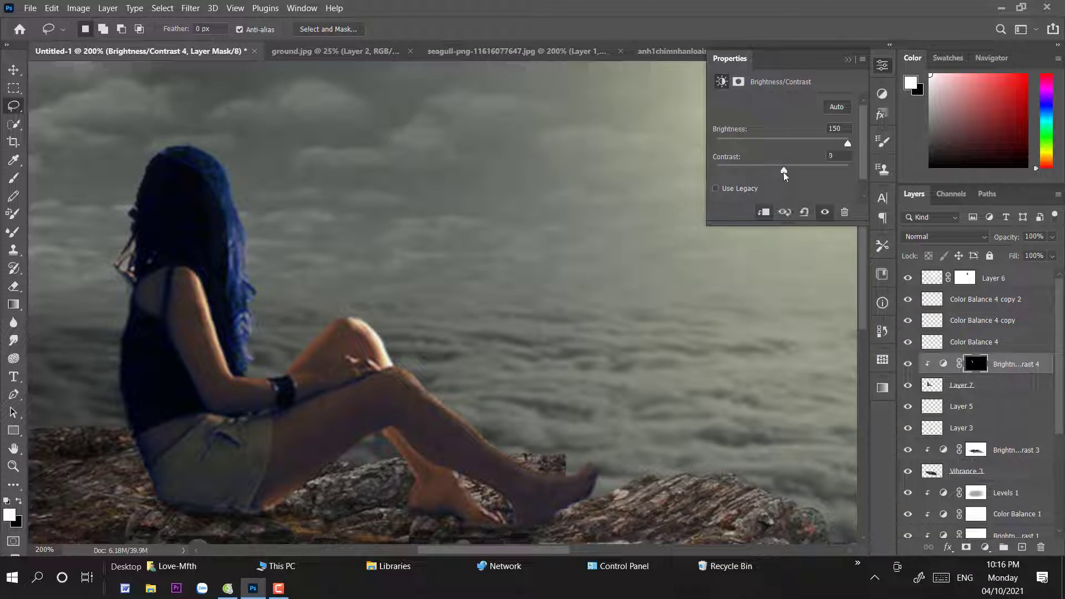
left_click_drag(783, 171, 682, 173)
left_click(882, 71)
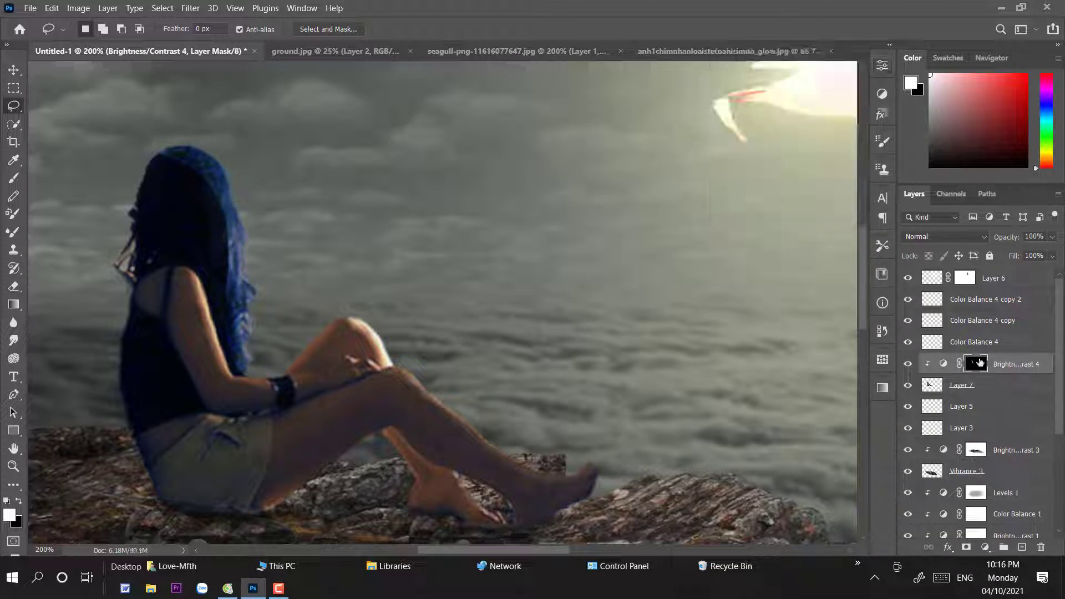
Blend the hair highlight by painting black on the adjustment's mask along its inner edge with a 25 px soft brush at 83% opacity.
left_click(933, 391)
left_click(1003, 367)
left_click(13, 178)
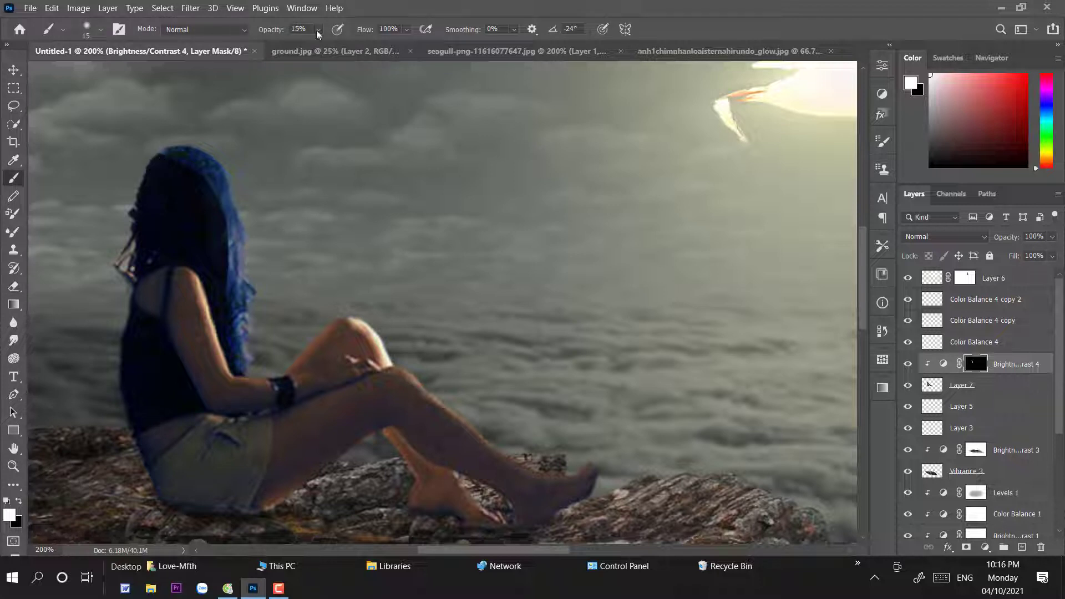
left_click_drag(317, 30, 375, 53)
right_click(325, 208)
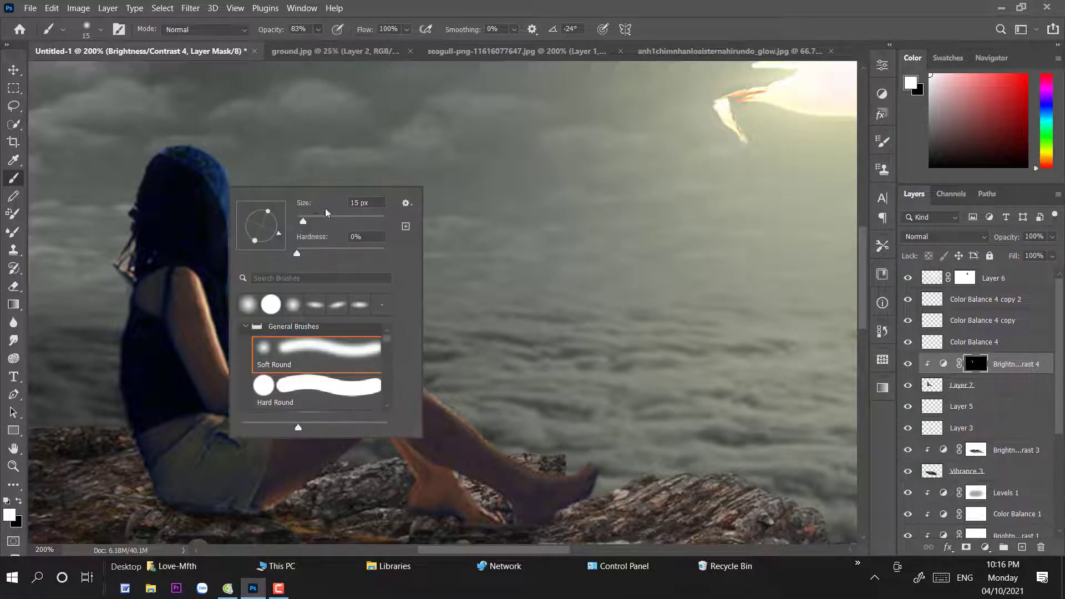
left_click(320, 216)
left_click_drag(320, 220, 307, 220)
left_click(175, 163)
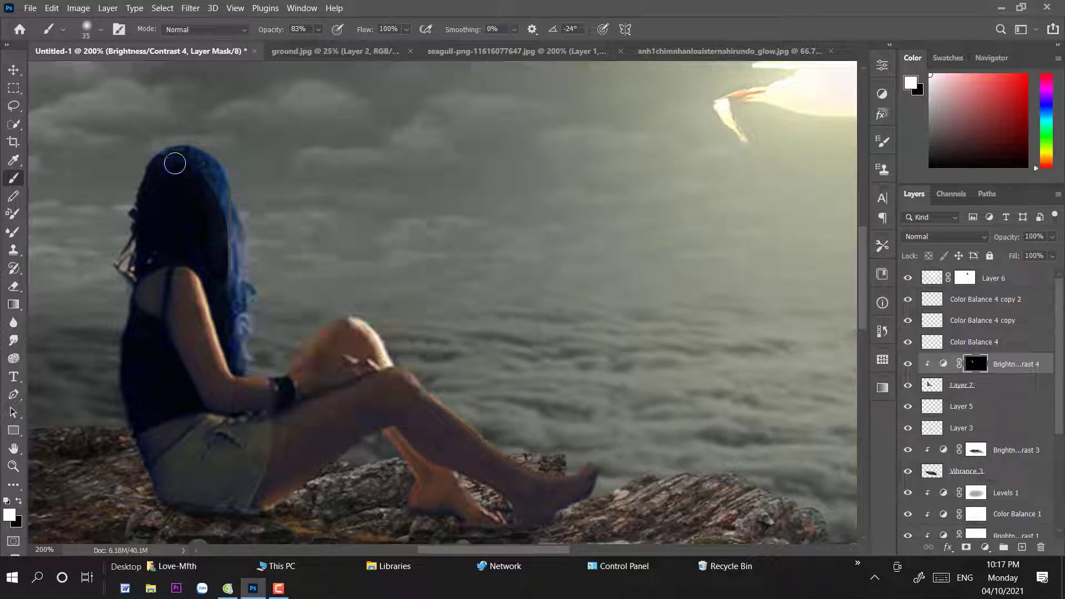
key("x")
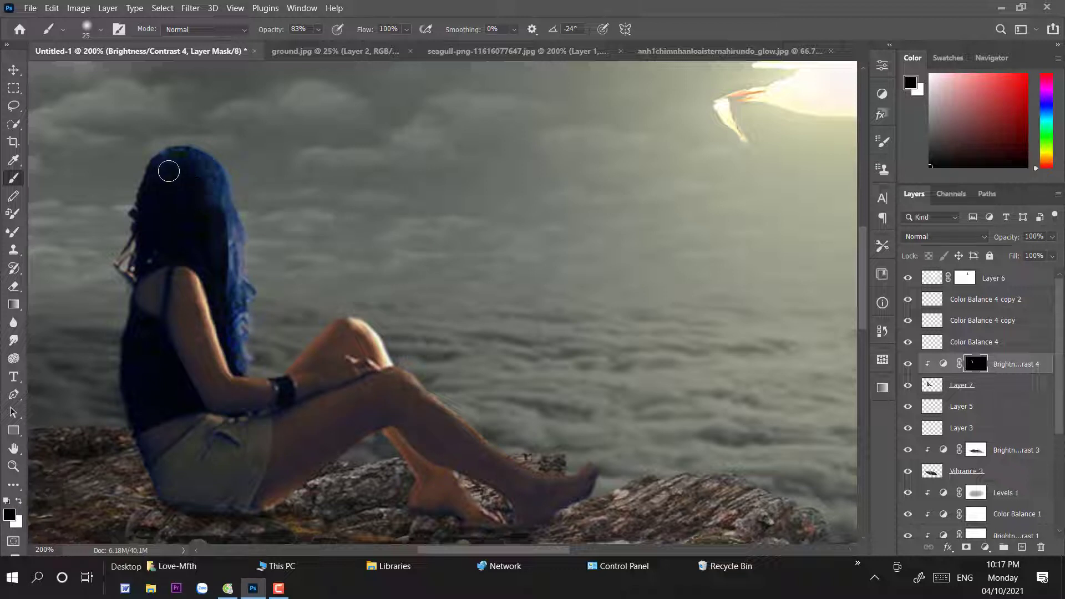
mouse_move(169, 171)
left_mouse_down()
mouse_move(208, 176)
mouse_move(222, 215)
mouse_move(209, 202)
mouse_move(227, 239)
mouse_move(229, 369)
mouse_move(205, 196)
mouse_move(160, 163)
mouse_move(209, 190)
mouse_move(230, 301)
left_mouse_up()
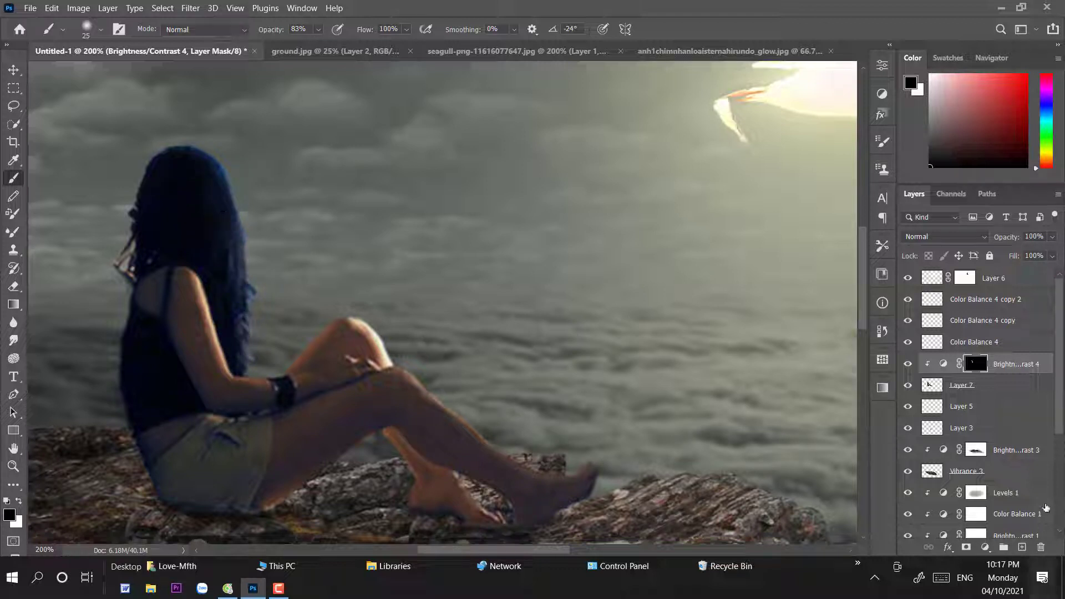
Lasso the upper edge of the woman's front leg from the knee to the toes on Layer 7.
left_click(14, 69)
key("ctrl+minus")
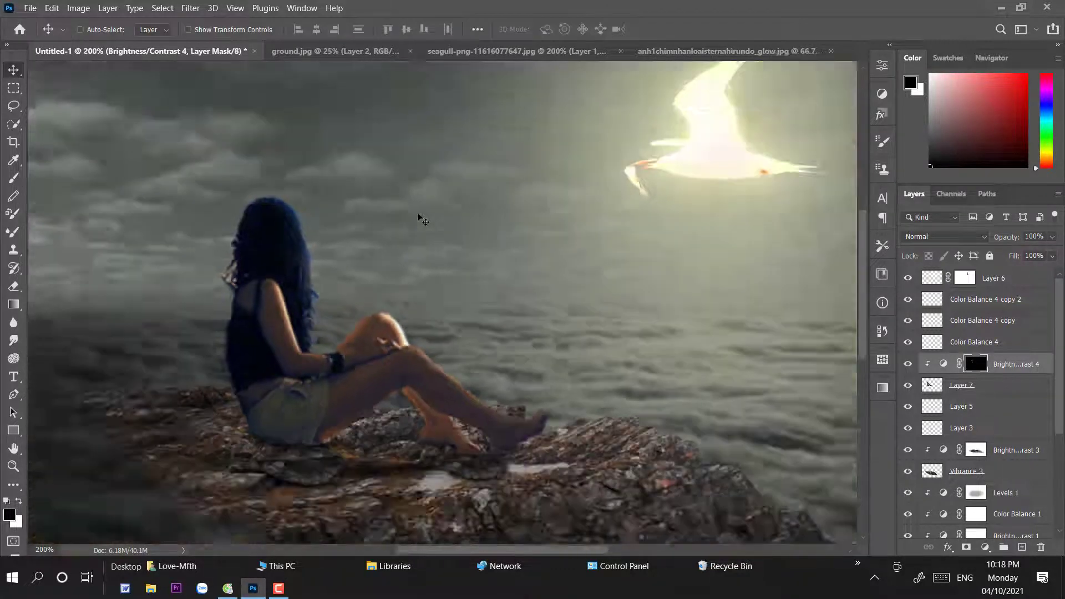
key("ctrl+minus")
key("ctrl+minus")
key("ctrl+minus")
key("ctrl+plus")
key("ctrl+plus")
key("ctrl+plus")
key("ctrl+plus")
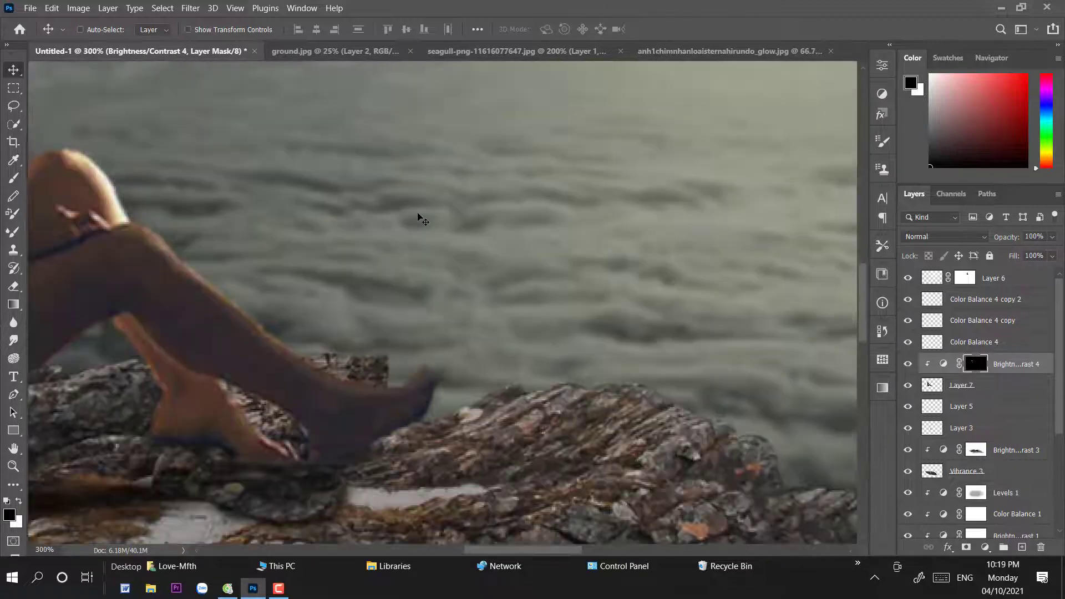
left_click_drag(474, 214, 654, 255)
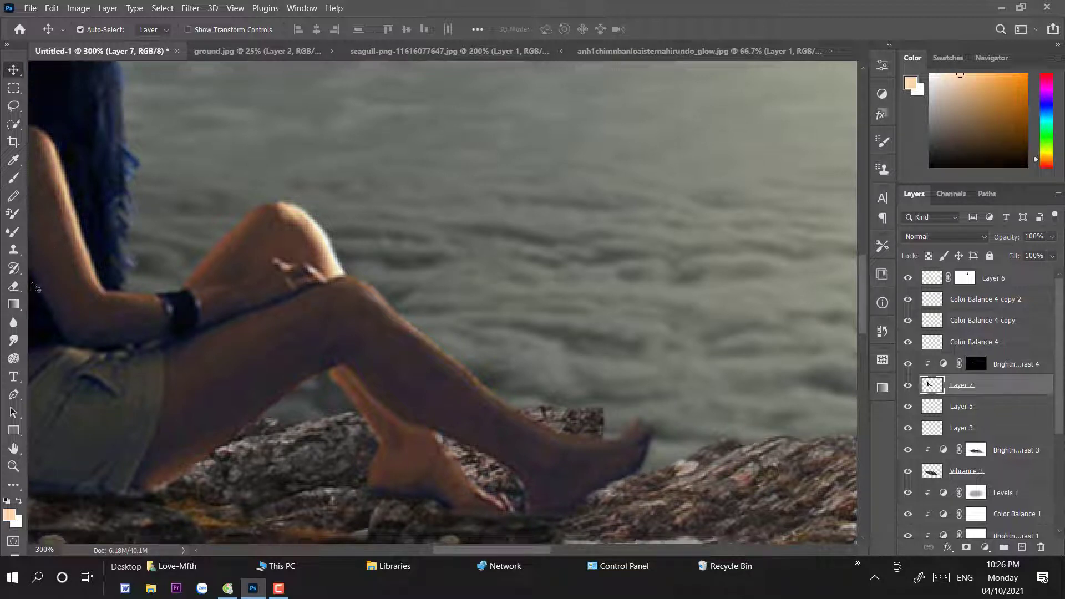
left_click(15, 106)
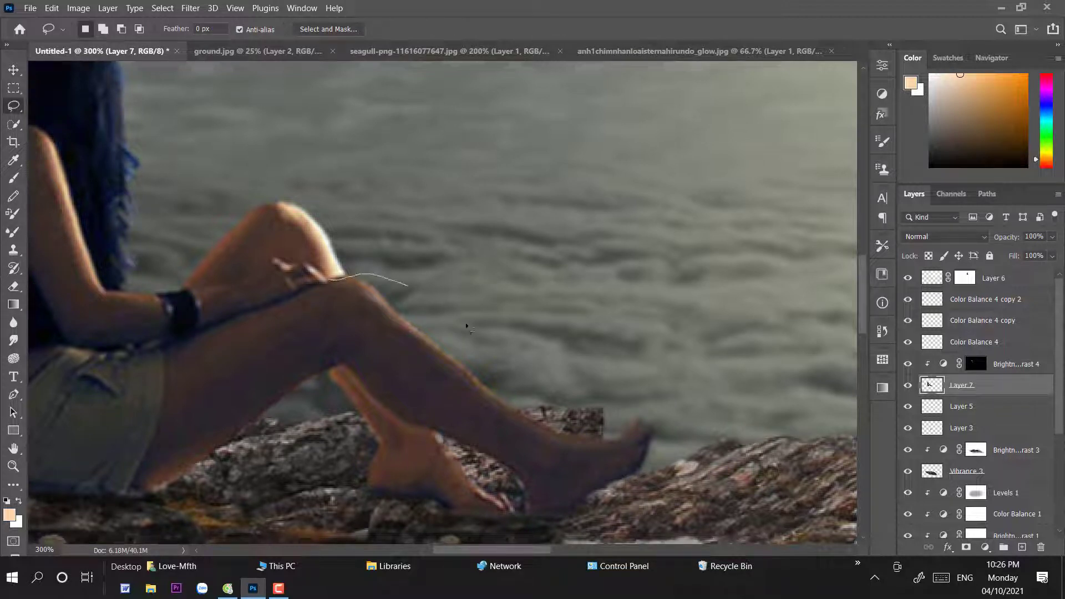
mouse_move(466, 326)
left_mouse_down()
mouse_move(663, 426)
mouse_move(640, 450)
mouse_move(510, 435)
mouse_move(365, 305)
mouse_move(331, 297)
left_mouse_up()
Try a clipped Color Balance adjustment on the selected leg edge, shifting the midtones toward yellow and red, and undo it.
left_click(985, 547)
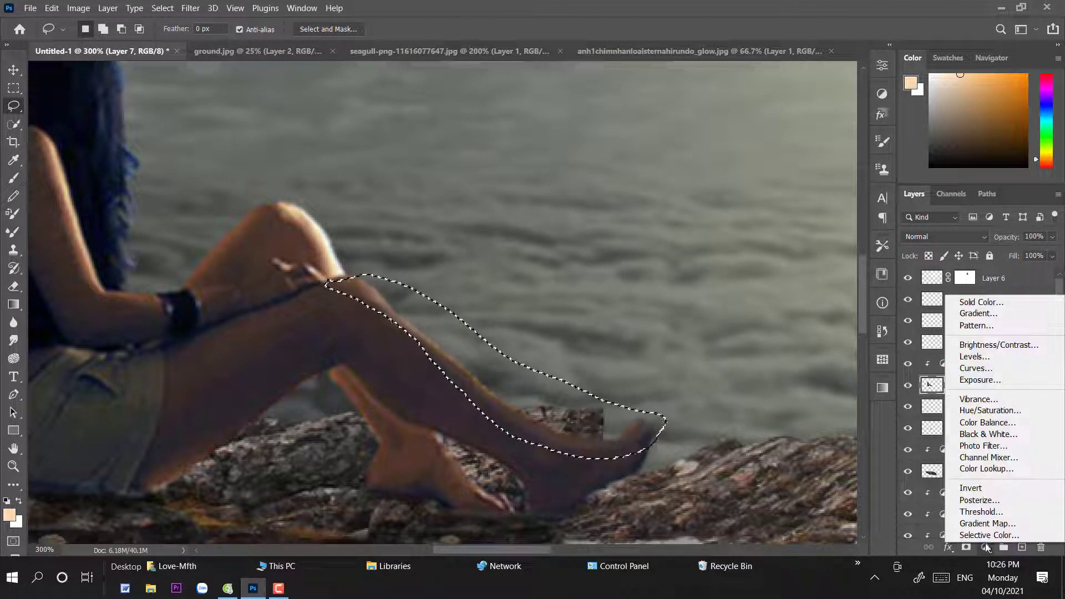
left_click(1001, 425)
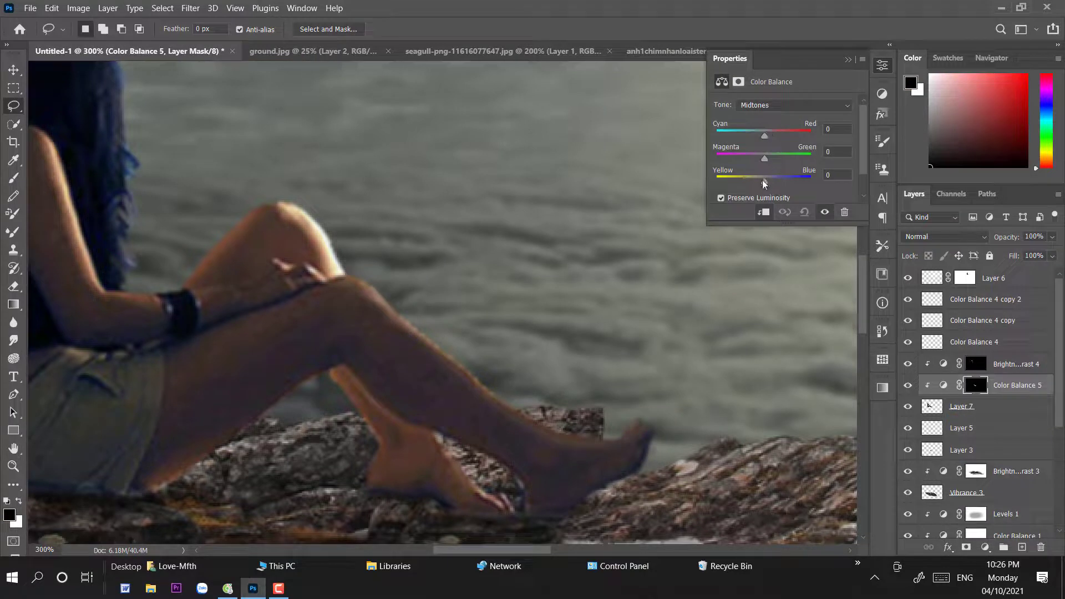
left_click_drag(764, 181, 741, 176)
mouse_move(764, 136)
left_mouse_down()
mouse_move(727, 136)
mouse_move(766, 136)
left_mouse_up()
key("ctrl+z")
key("ctrl+z")
key("ctrl+z")
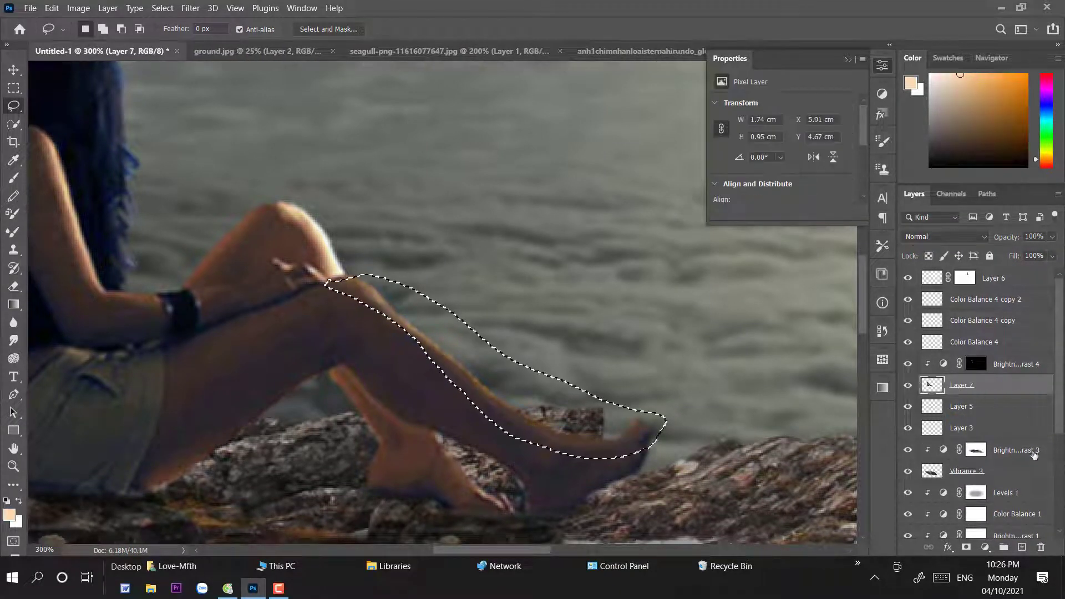
Add a clipped Brightness/Contrast adjustment to the selected leg edge with brightness 113 and slightly reduced contrast.
left_click(985, 547)
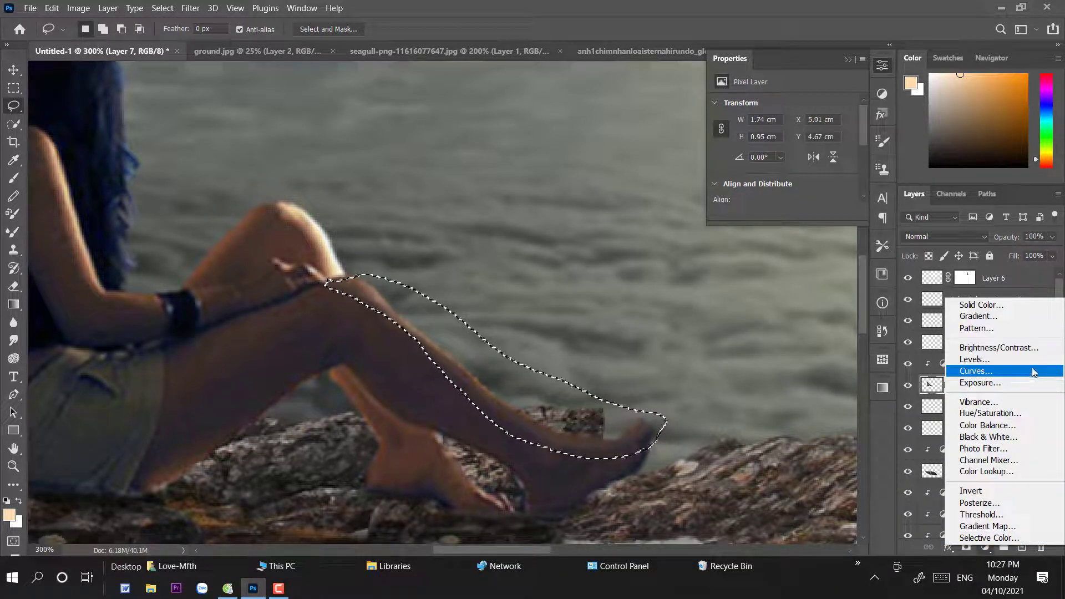
left_click(1010, 348)
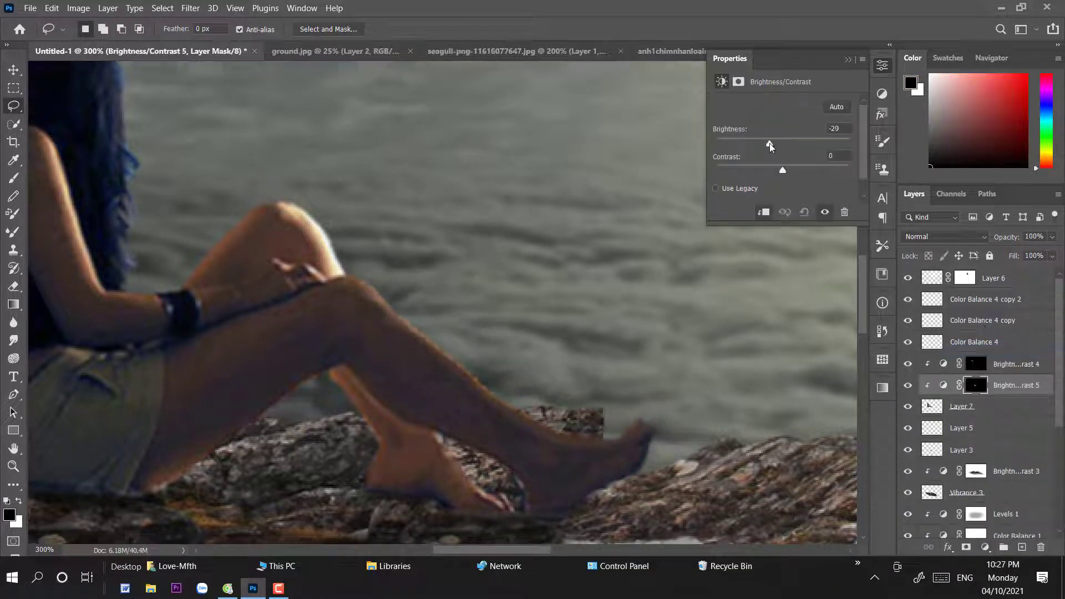
left_click_drag(770, 146, 814, 150)
left_click_drag(821, 147, 820, 146)
left_click_drag(815, 169, 721, 171)
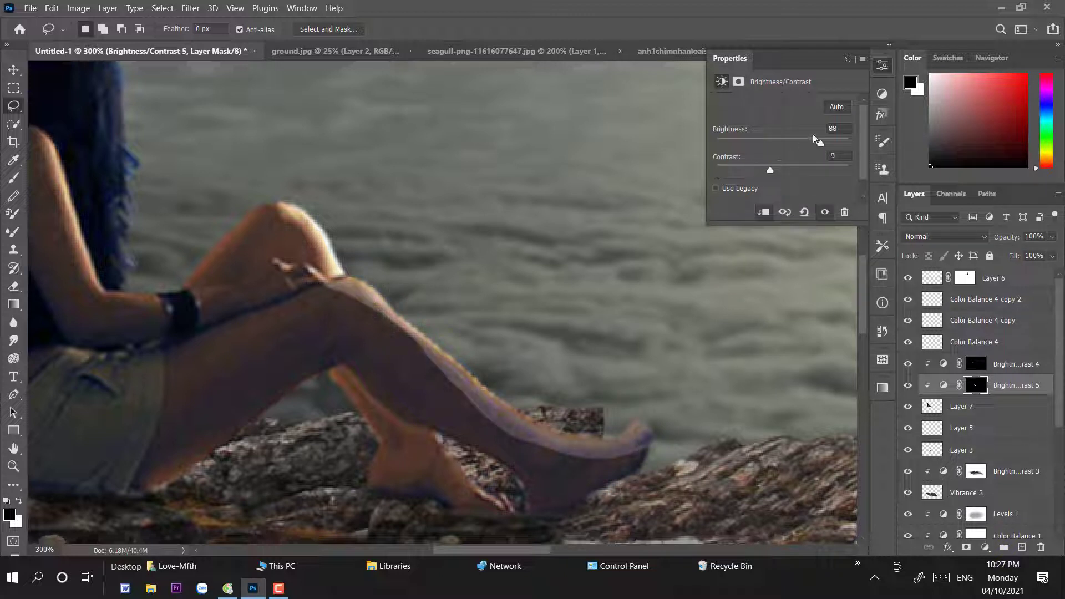
mouse_move(813, 135)
left_mouse_down()
mouse_move(863, 144)
mouse_move(831, 145)
left_mouse_up()
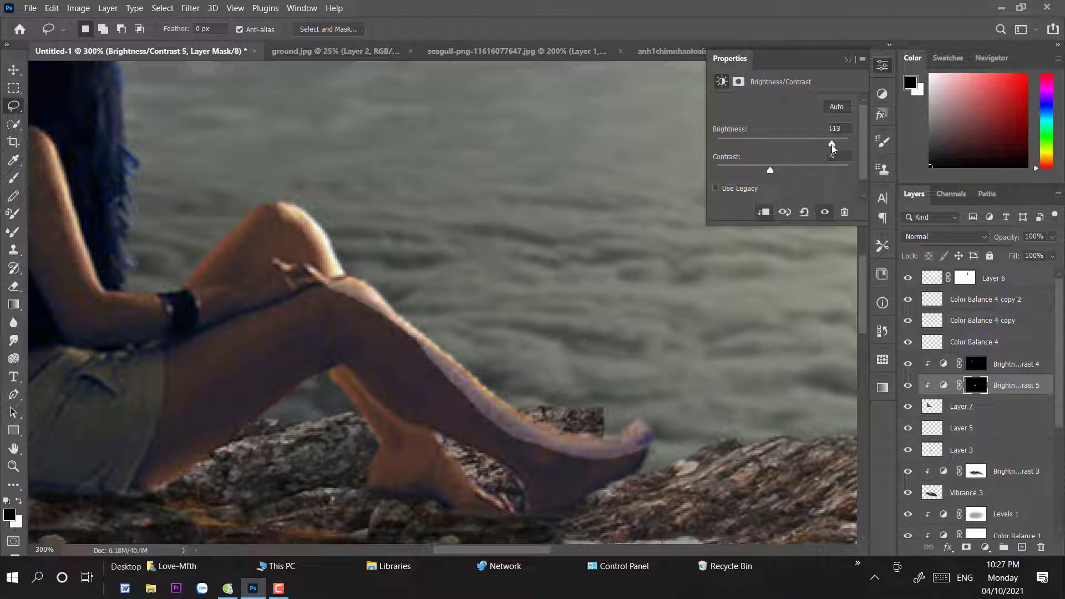
left_click(881, 67)
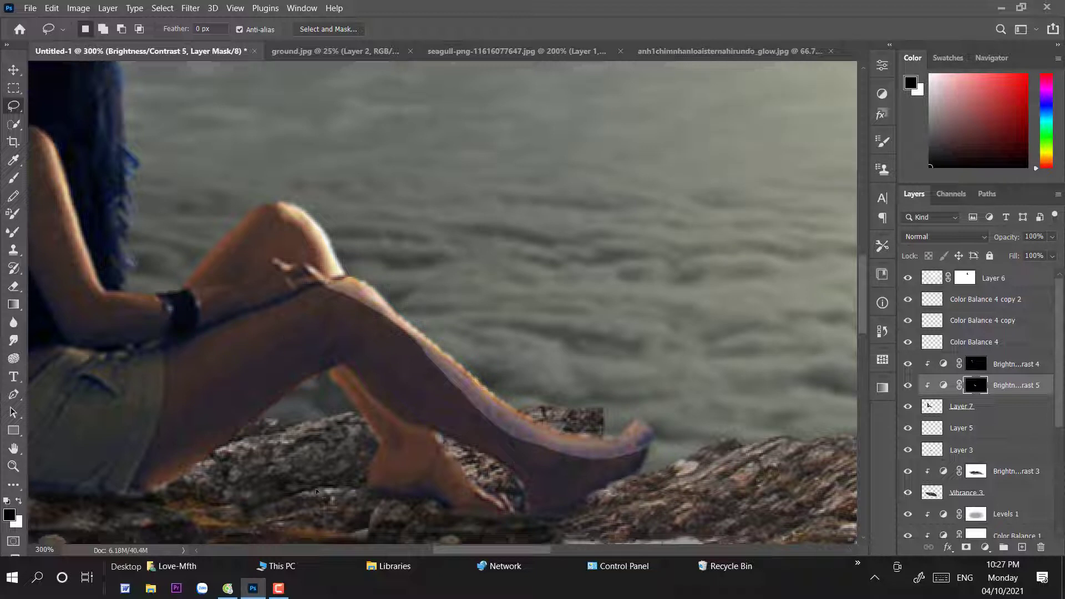
Soften the leg highlight's inner edge by painting black on its mask with a 14 px soft brush at 79% opacity.
key("b")
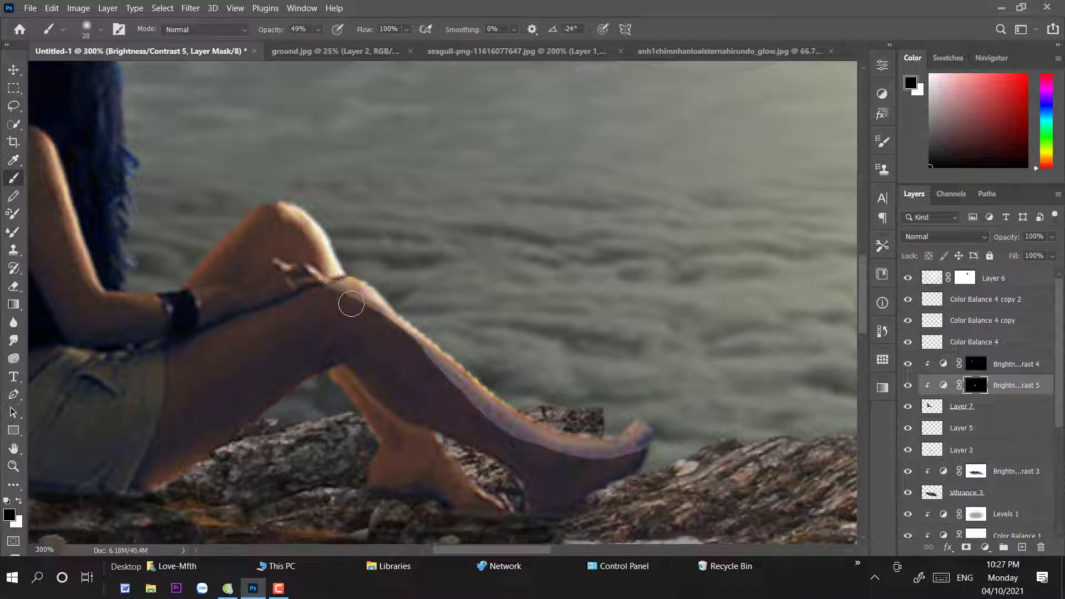
key("7")
key("9")
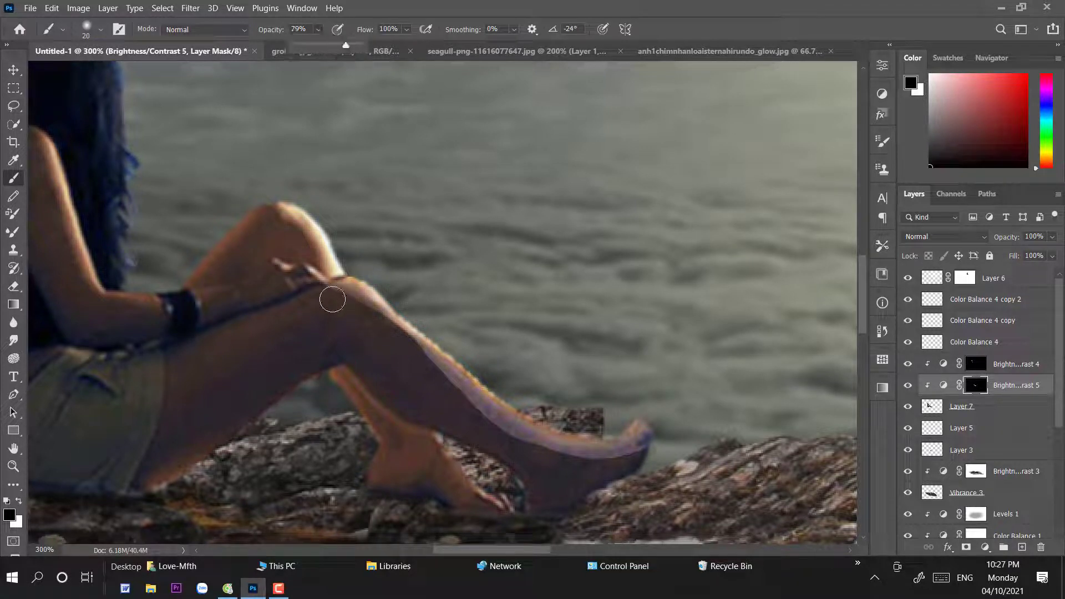
right_click(336, 300)
left_click(335, 293)
mouse_move(414, 331)
left_mouse_down()
mouse_move(335, 294)
mouse_move(384, 328)
mouse_move(369, 308)
mouse_move(386, 319)
mouse_move(424, 362)
mouse_move(496, 411)
mouse_move(480, 411)
mouse_move(493, 426)
mouse_move(481, 422)
mouse_move(443, 387)
mouse_move(551, 460)
mouse_move(537, 454)
mouse_move(524, 440)
mouse_move(619, 453)
mouse_move(652, 436)
left_mouse_up()
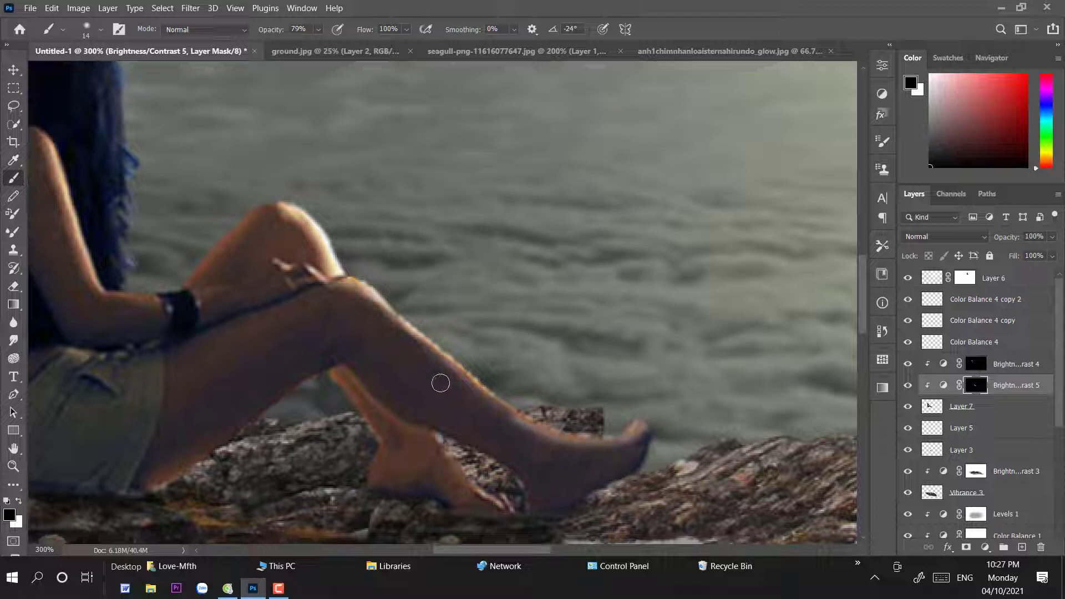
mouse_move(441, 383)
left_mouse_down()
mouse_move(351, 301)
mouse_move(370, 317)
left_mouse_up()
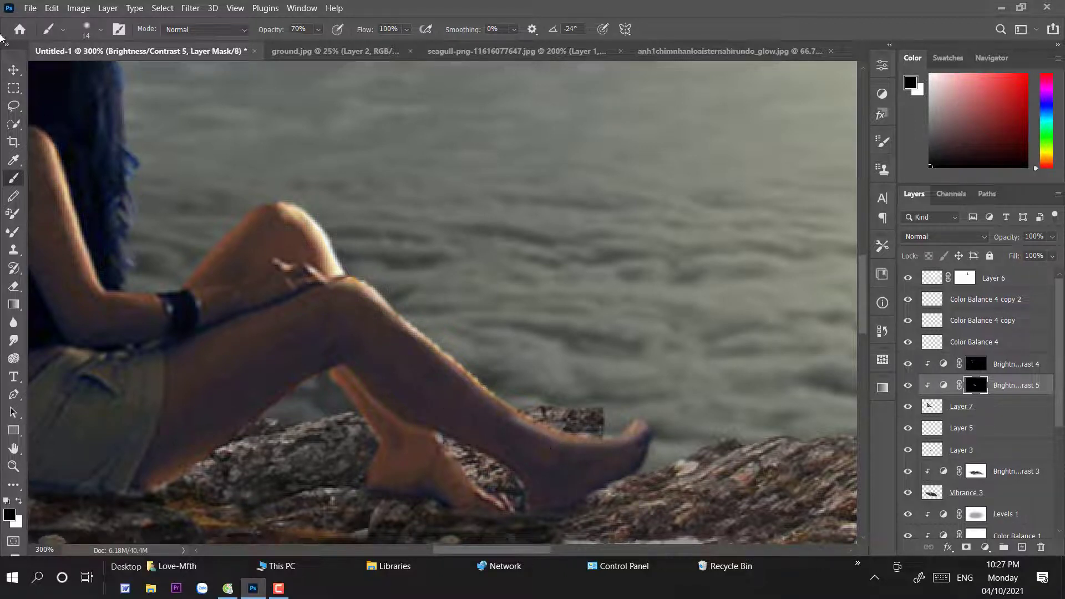
Paint white along the rock's lower and far edges on the Brightness/Contrast 3 mask with a 177 px brush at 79% opacity, and compare the effect.
left_click(13, 70)
key("ctrl+minus")
key("ctrl+minus")
key("ctrl+minus")
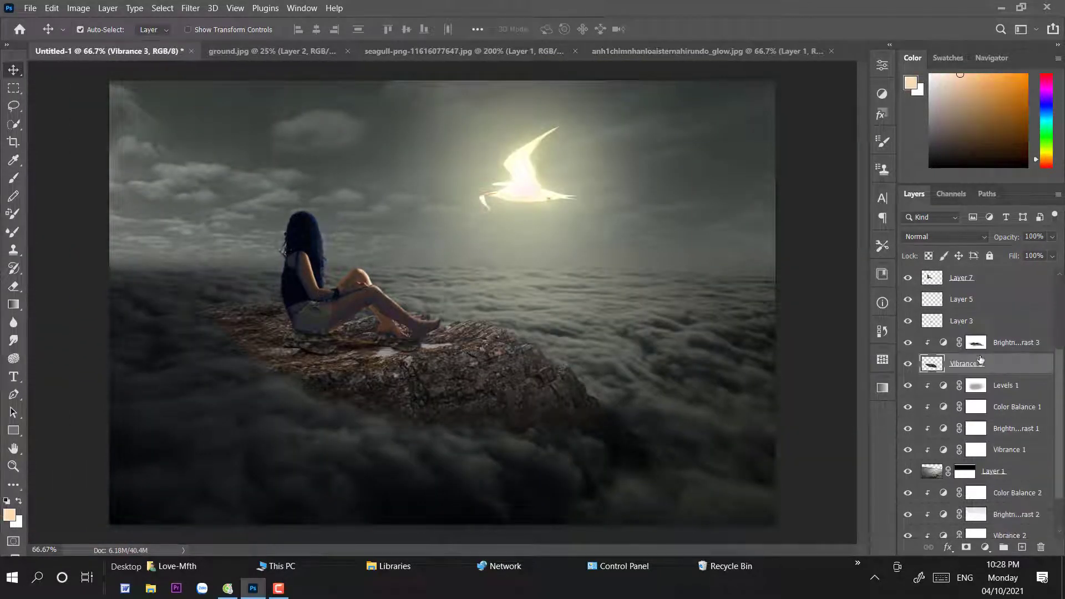
key("d")
left_click(975, 342)
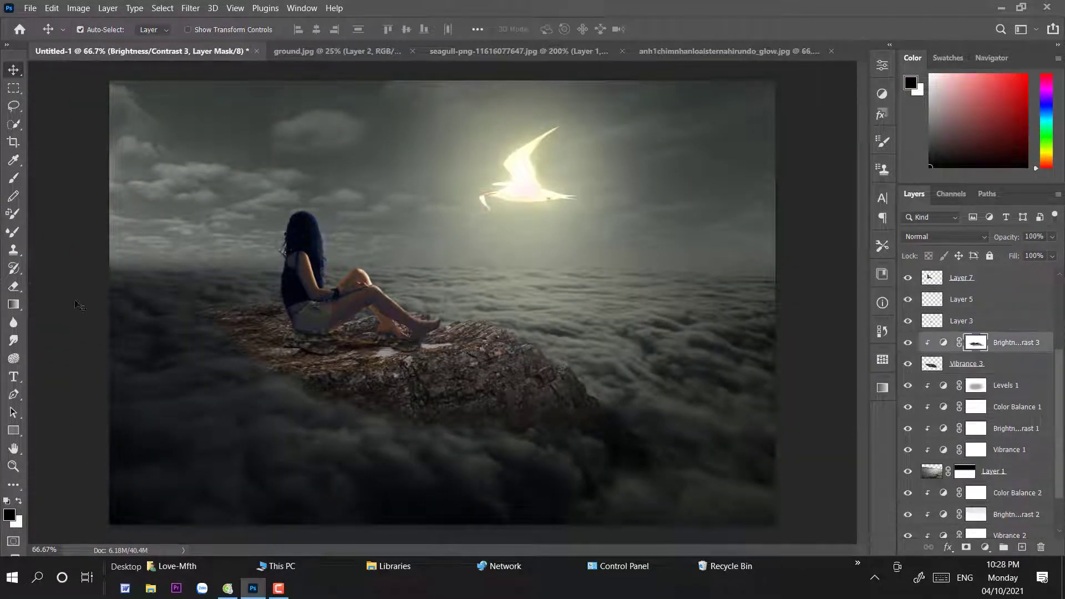
key("x")
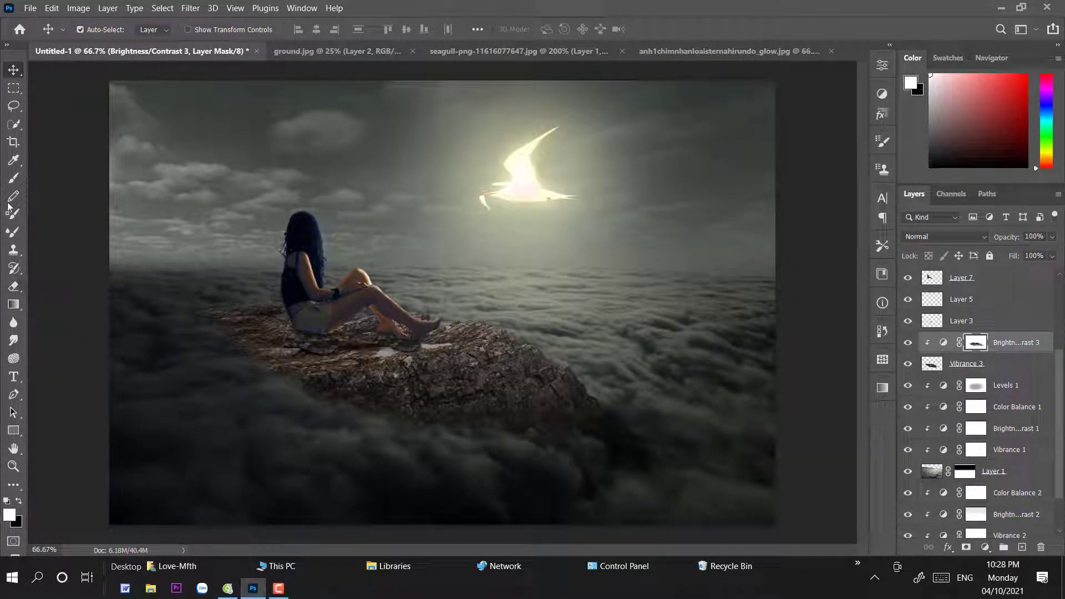
key("b")
right_click(442, 305)
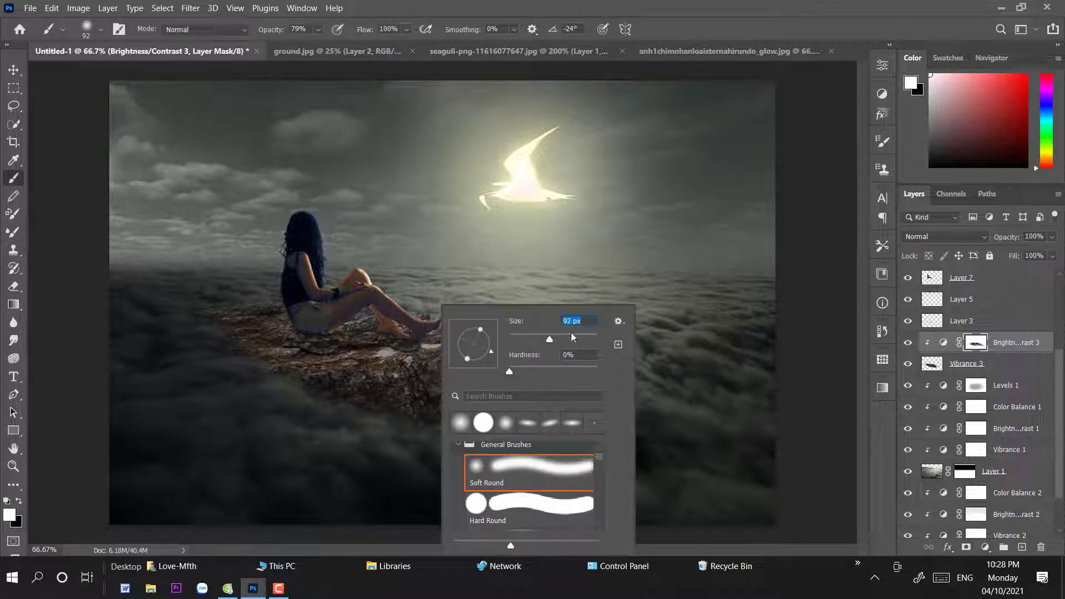
left_click(571, 335)
left_click(815, 335)
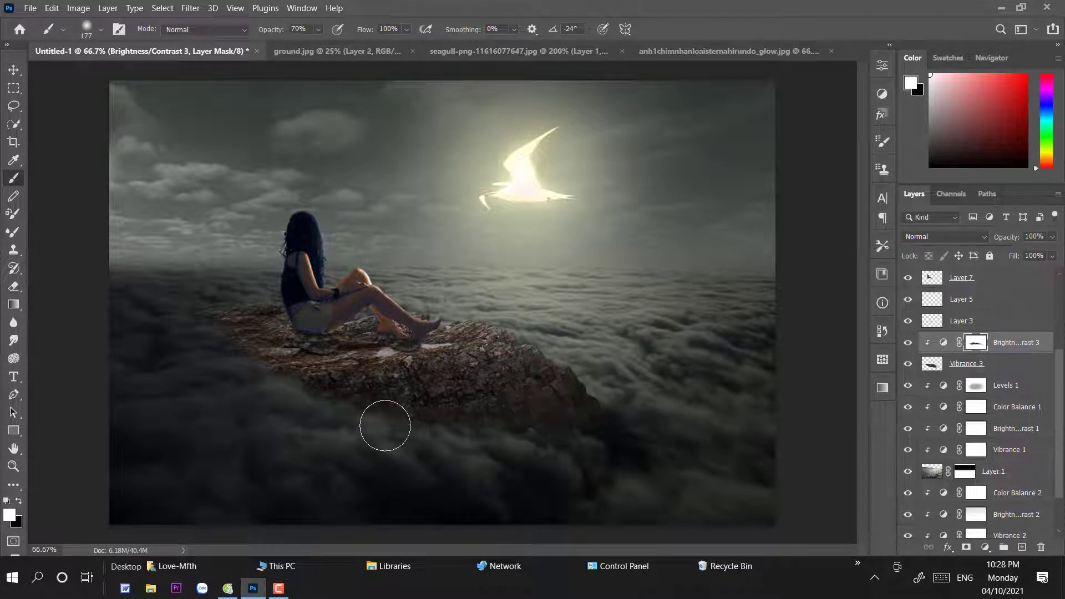
mouse_move(214, 309)
left_mouse_down()
mouse_move(249, 373)
mouse_move(238, 323)
left_mouse_up()
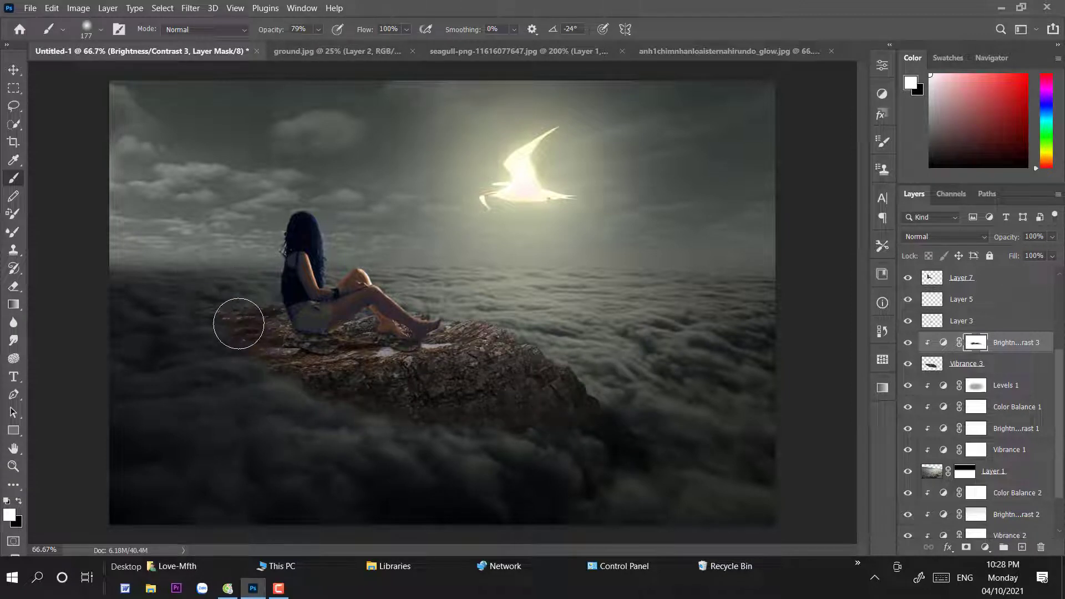
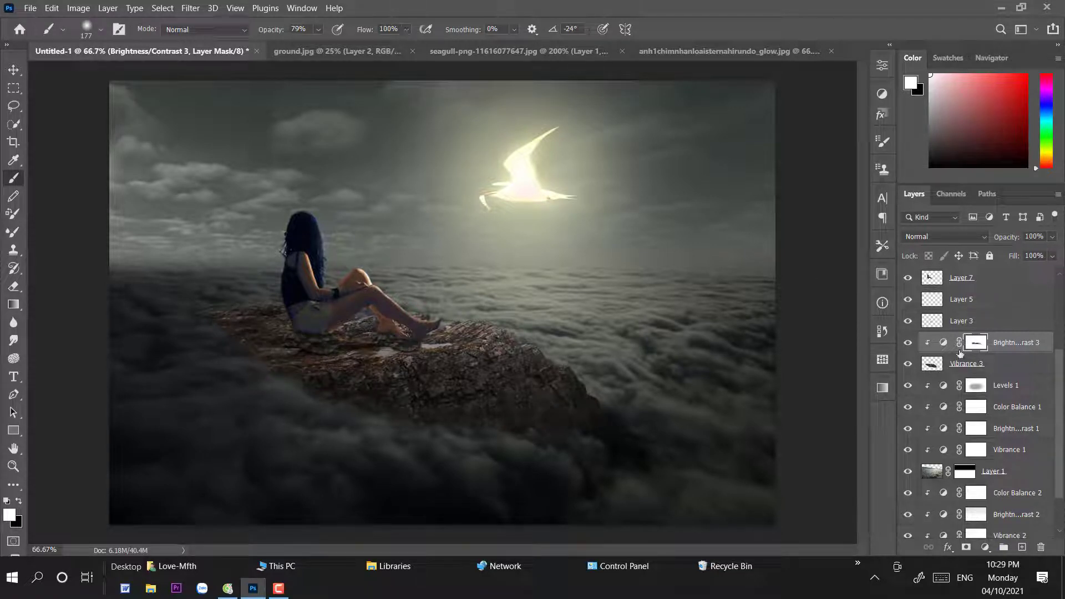
left_click(906, 342)
left_click(906, 343)
Add a clipped Brightness/Contrast adjustment directly above the rock layer Vibrance 3 with brightness 56.
left_click(14, 69)
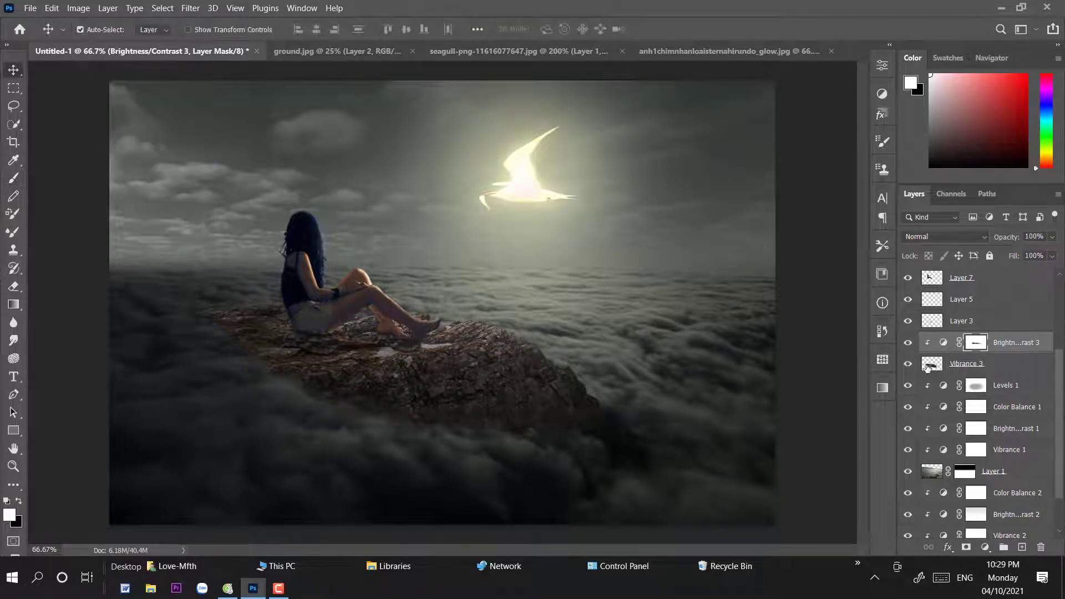
left_click(927, 366)
left_click(985, 547)
left_click(976, 344)
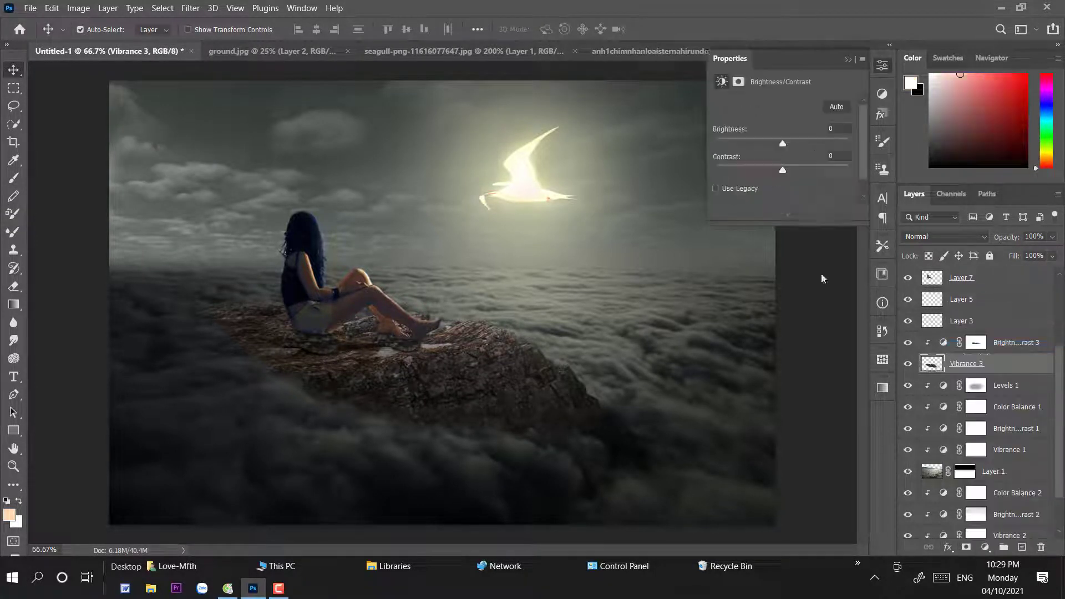
left_click_drag(782, 143, 807, 146)
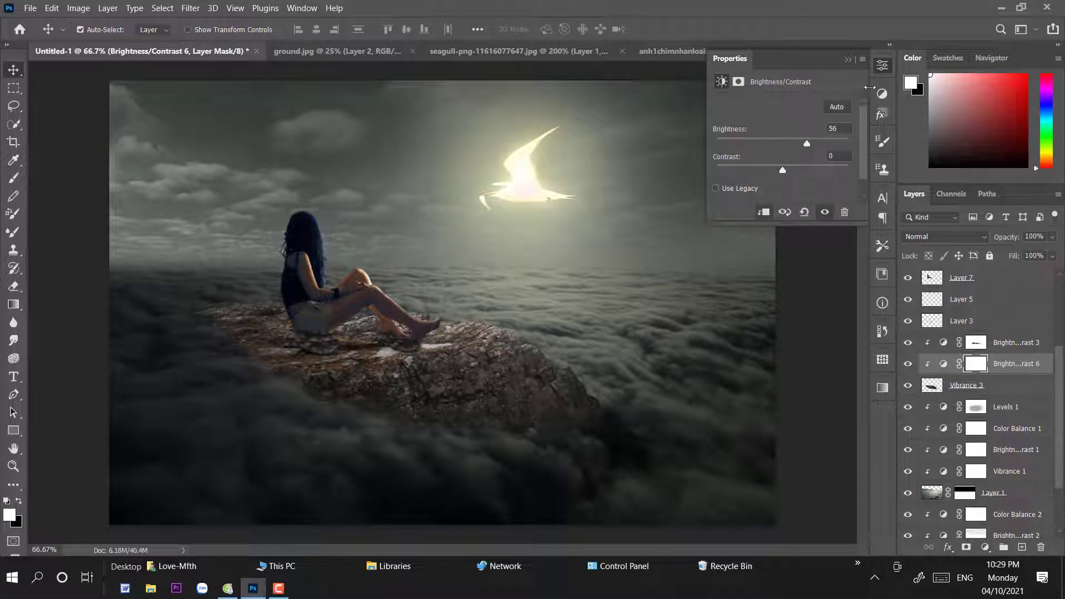
Paint black over the rock's front face and near side on the Brightness/Contrast 6 mask with a 177 px brush at 79% opacity.
left_click(847, 60)
key("x")
key("b")
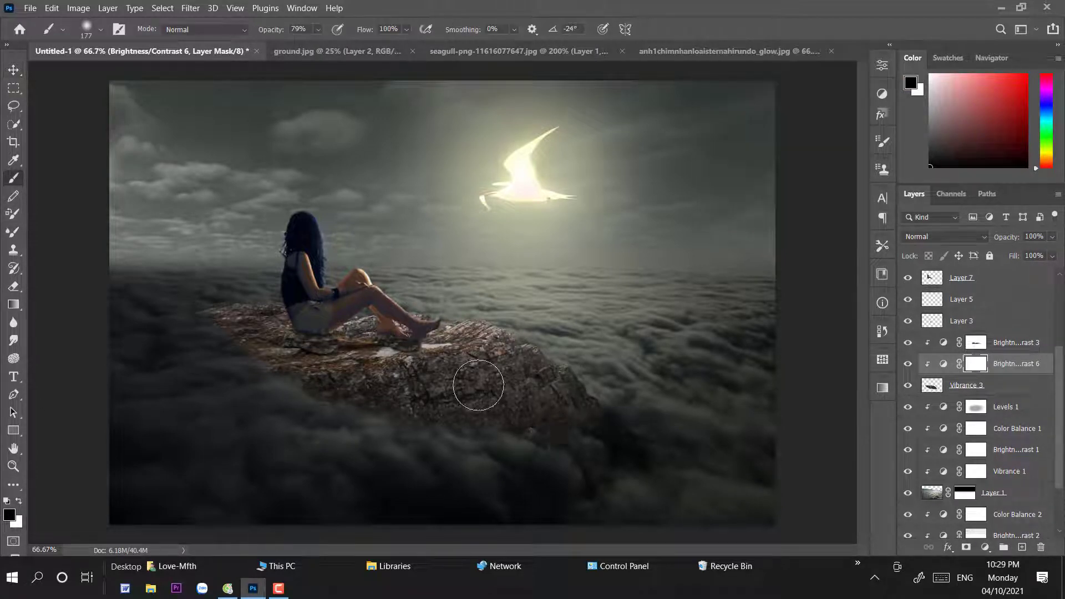
left_click_drag(475, 380, 294, 372)
mouse_move(373, 421)
left_mouse_down()
mouse_move(145, 340)
mouse_move(205, 311)
mouse_move(230, 331)
mouse_move(207, 340)
left_mouse_up()
mouse_move(495, 372)
left_mouse_down()
mouse_move(570, 415)
mouse_move(481, 369)
mouse_move(547, 379)
mouse_move(545, 417)
mouse_move(408, 360)
left_mouse_up()
Paint white on the Brightness/Contrast 6 mask along the rock's upper edge beyond the woman's feet with a 31 px brush at 79% opacity.
scroll(440, 374, "up", 3)
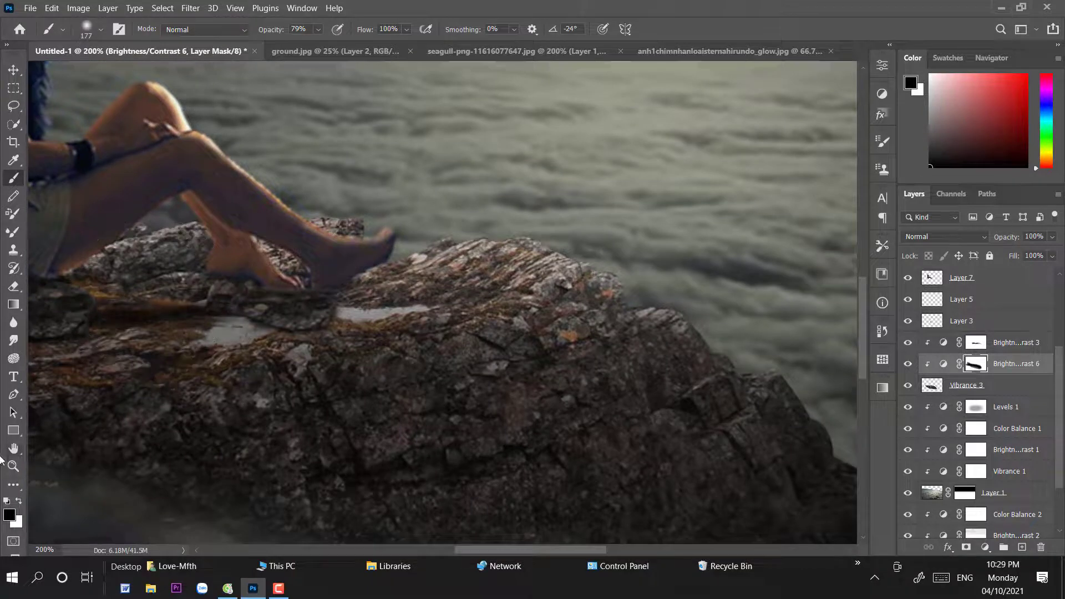
left_click(19, 501)
right_click(416, 399)
left_click_drag(533, 336, 509, 339)
key("Return")
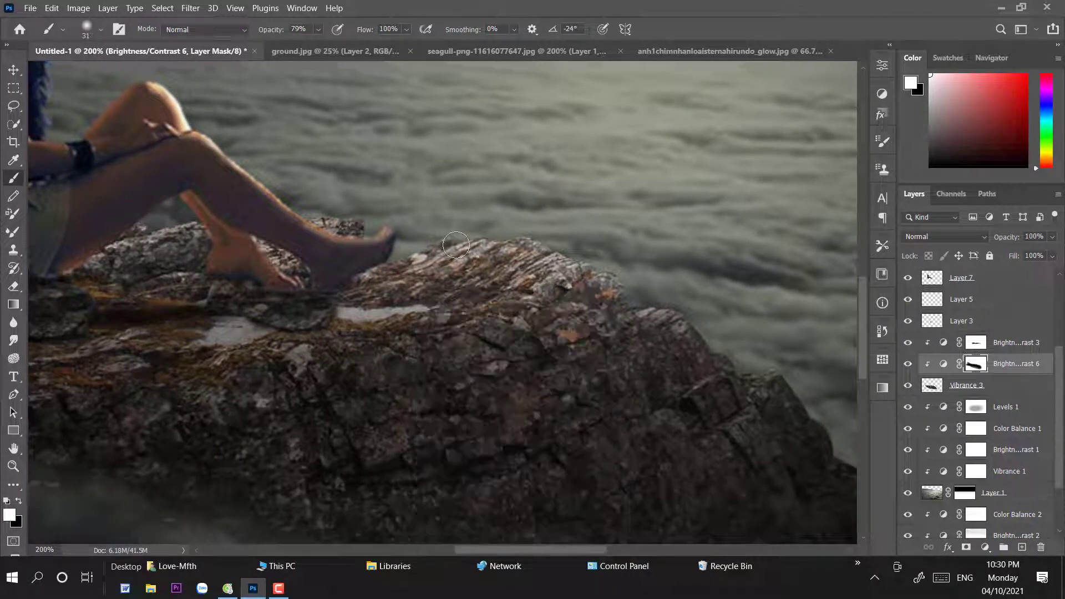
mouse_move(524, 256)
left_mouse_down()
mouse_move(662, 304)
mouse_move(743, 368)
mouse_move(772, 365)
left_mouse_up()
scroll(637, 310, "left", 3)
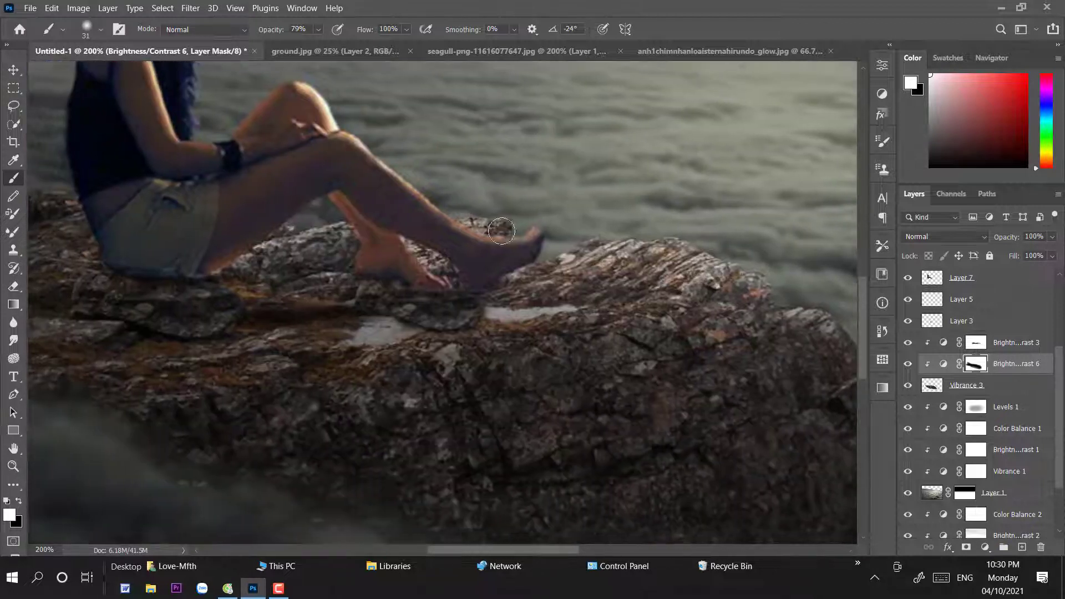
mouse_move(499, 313)
left_mouse_down()
mouse_move(632, 315)
mouse_move(524, 326)
mouse_move(642, 301)
left_mouse_up()
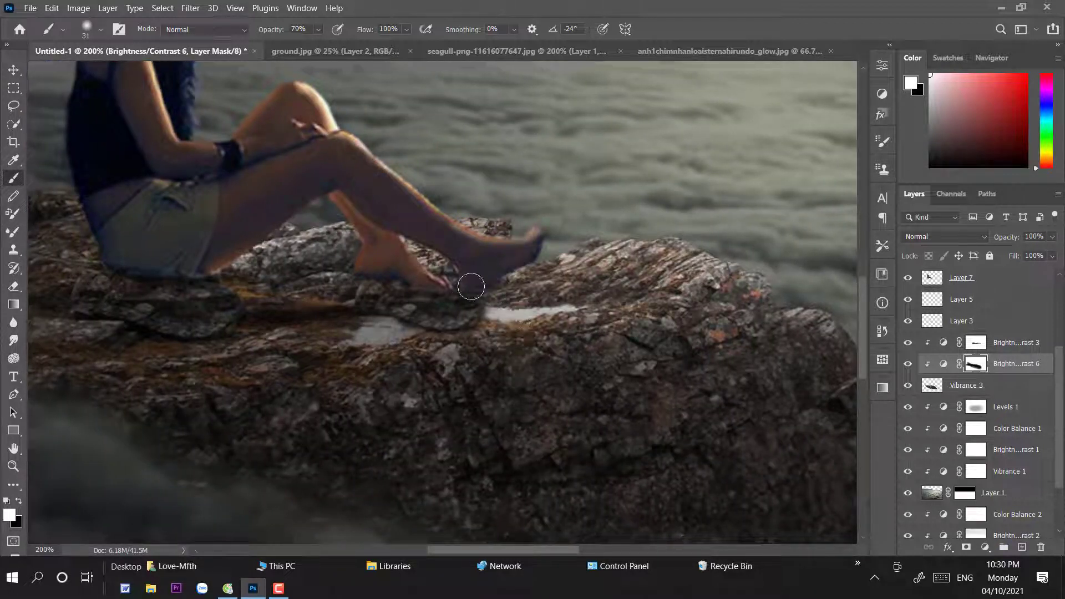
Continue painting white on the same mask over the rock around the woman's feet and along the edge behind her back.
left_click_drag(383, 282, 646, 240)
left_click_drag(559, 253, 596, 291)
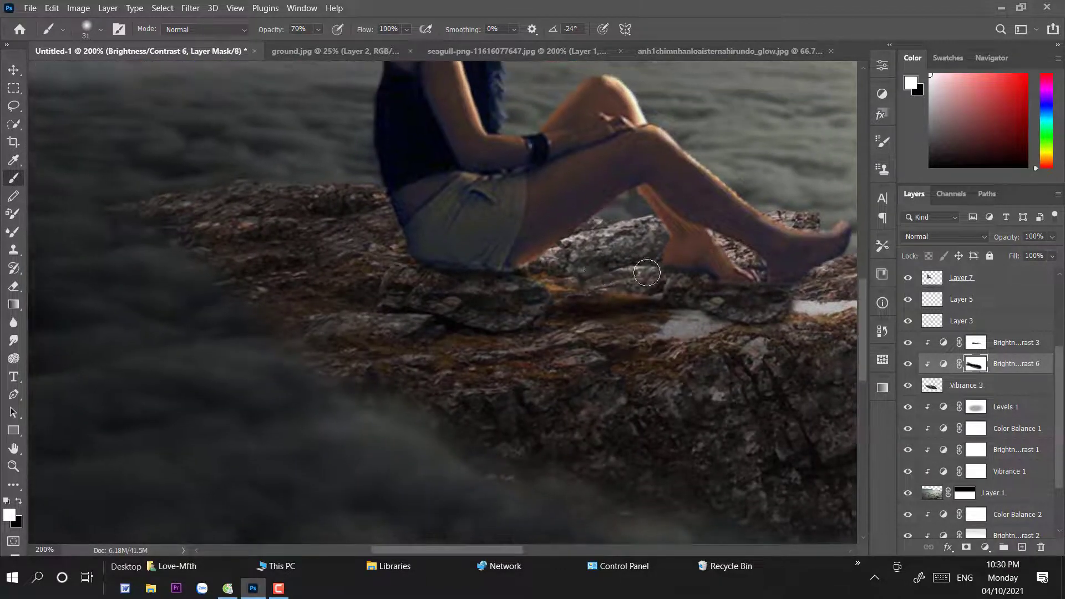
left_click_drag(447, 251, 554, 302)
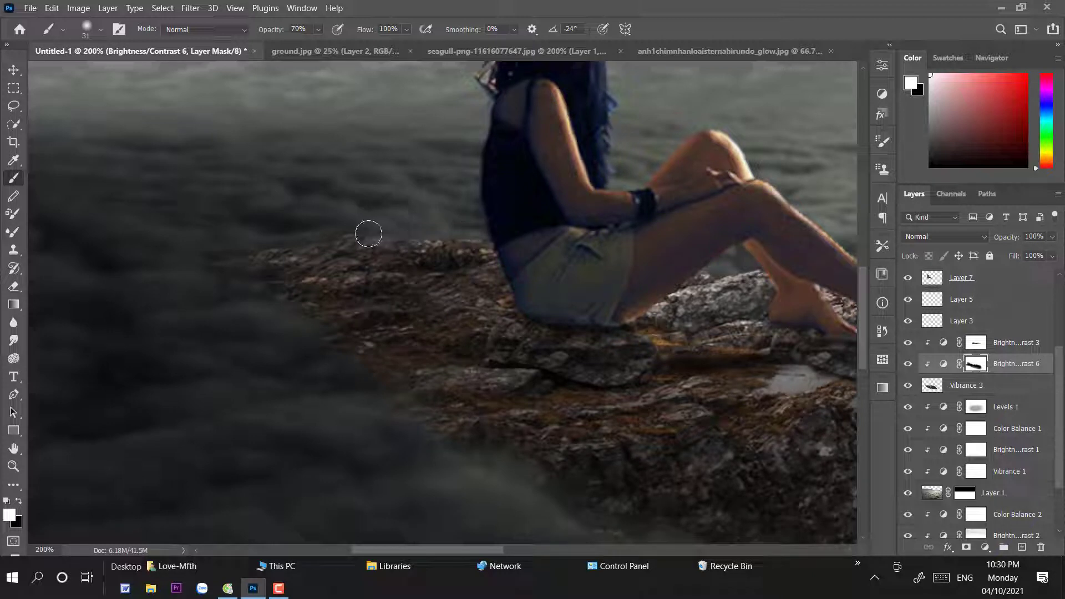
left_click_drag(499, 222, 238, 148)
left_click_drag(737, 316, 651, 295)
key("ctrl+0")
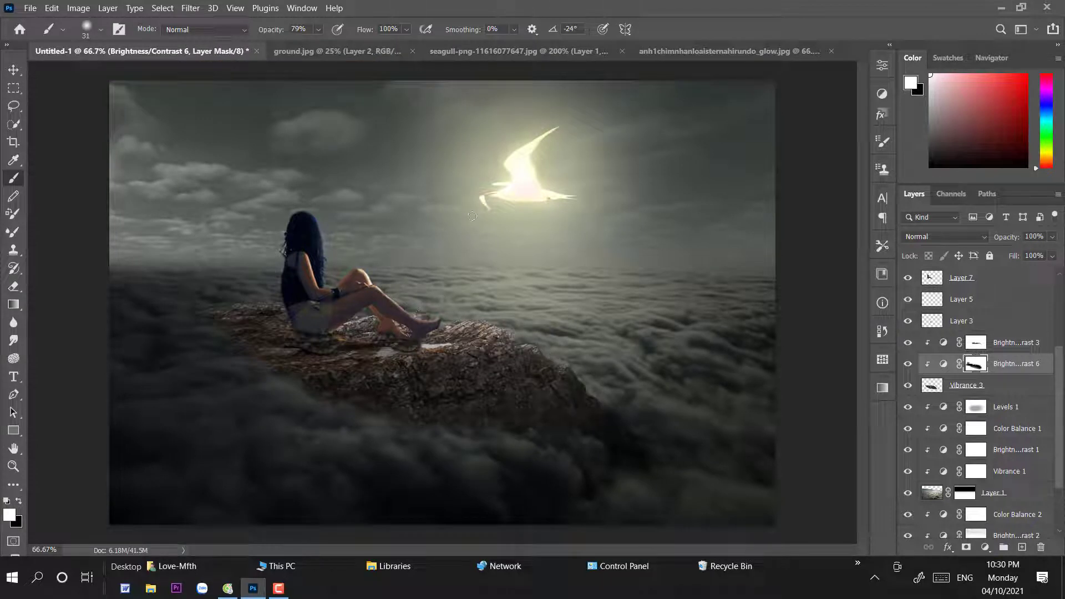
Merge the sky layer Layer 2 with its adjustments Vibrance 2, Brightness/Contrast 2 and Color Balance 2.
left_click(13, 69)
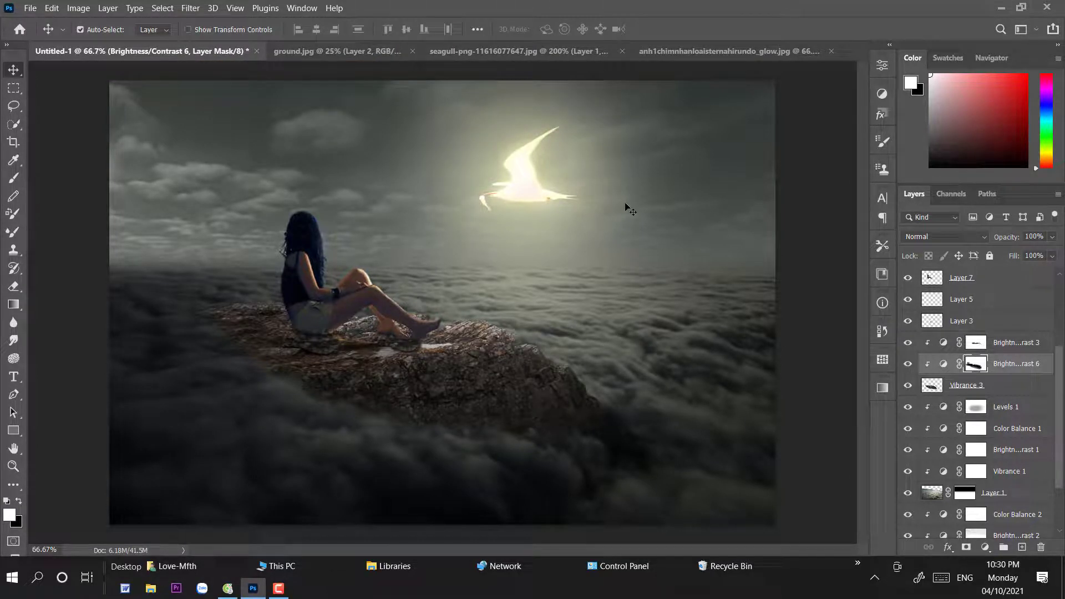
left_click(631, 210)
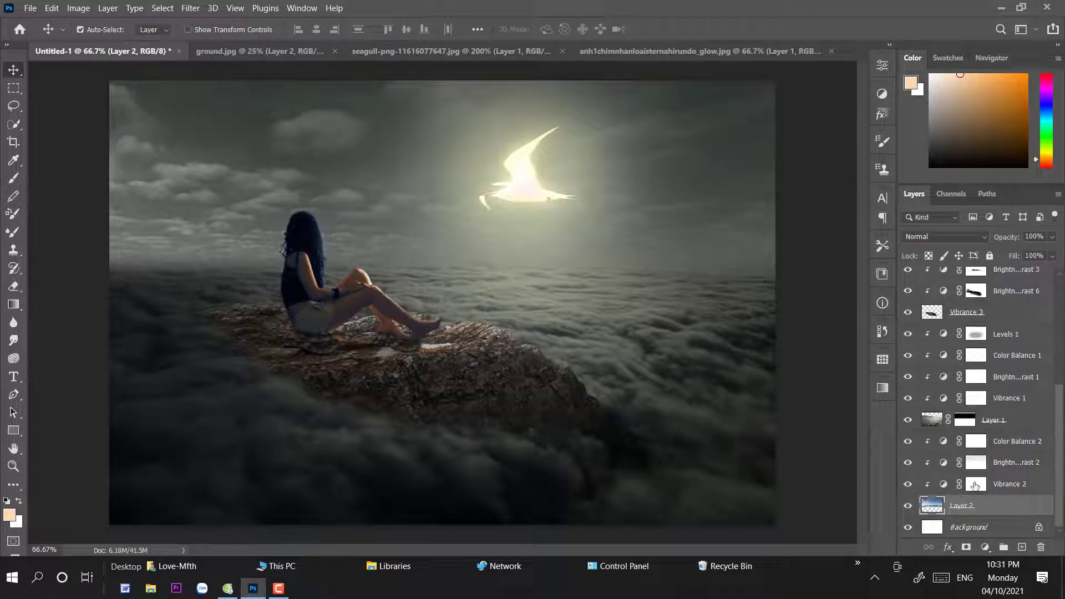
left_click(990, 444, "shift")
right_click(990, 444)
left_click(862, 399)
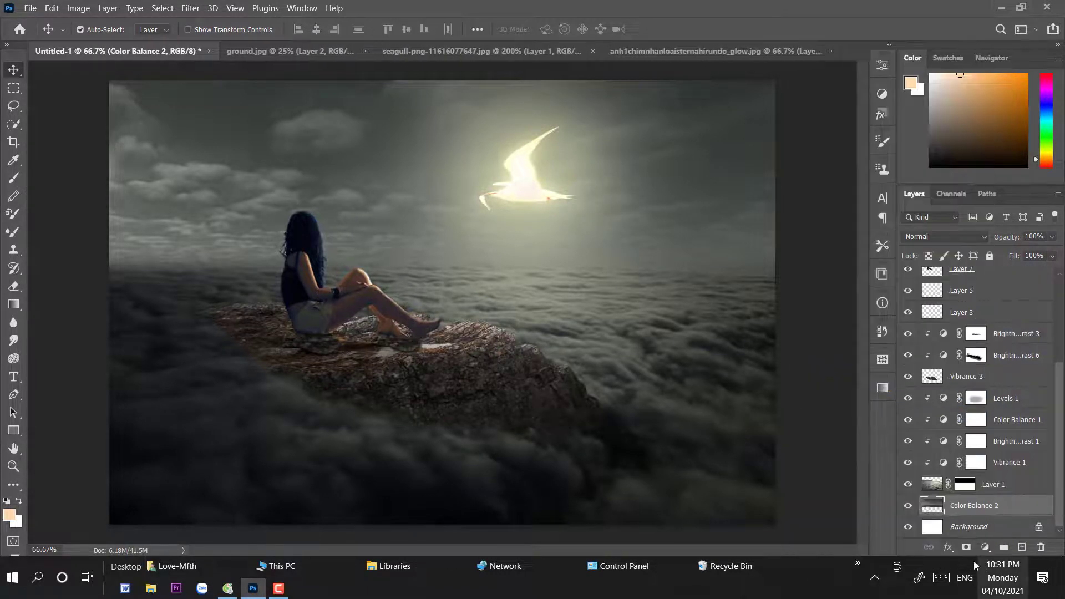
Add a clipped Brightness/Contrast adjustment to the merged sky layer with brightness -150 and contrast 99.
left_click(984, 547)
left_click(983, 344)
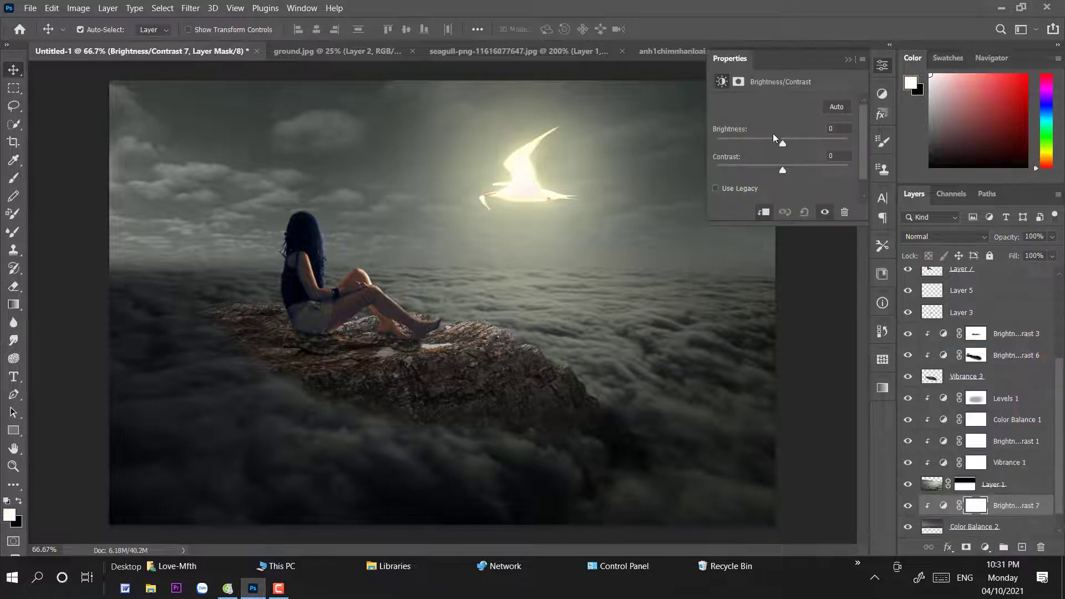
left_click_drag(705, 150, 694, 146)
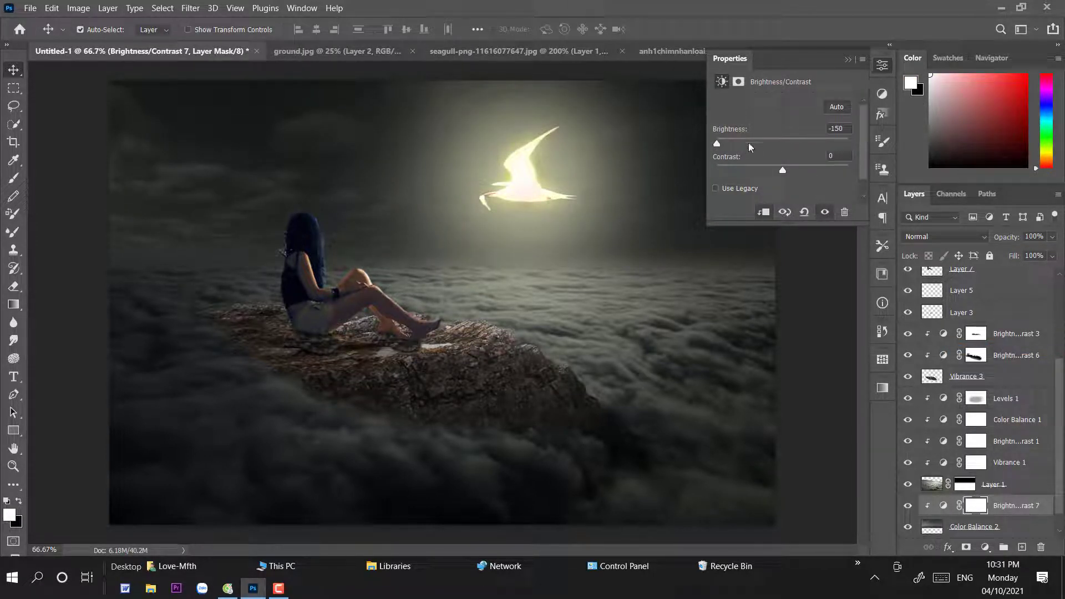
left_click_drag(813, 171, 847, 171)
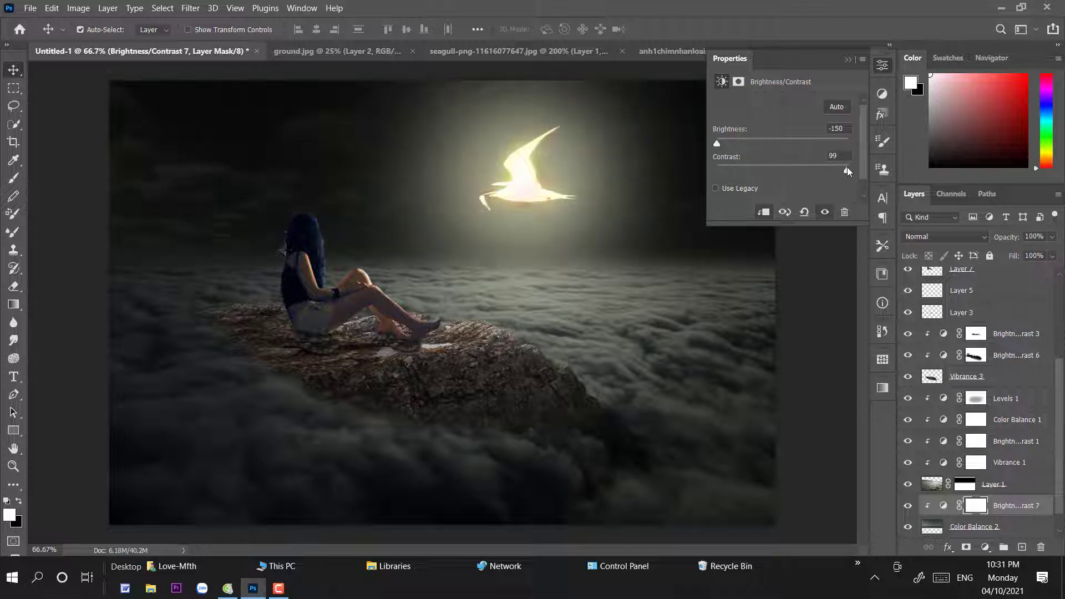
left_click(882, 67)
Flip the merged sky layer Color Balance 2 horizontally.
scroll(948, 505, "down", 1)
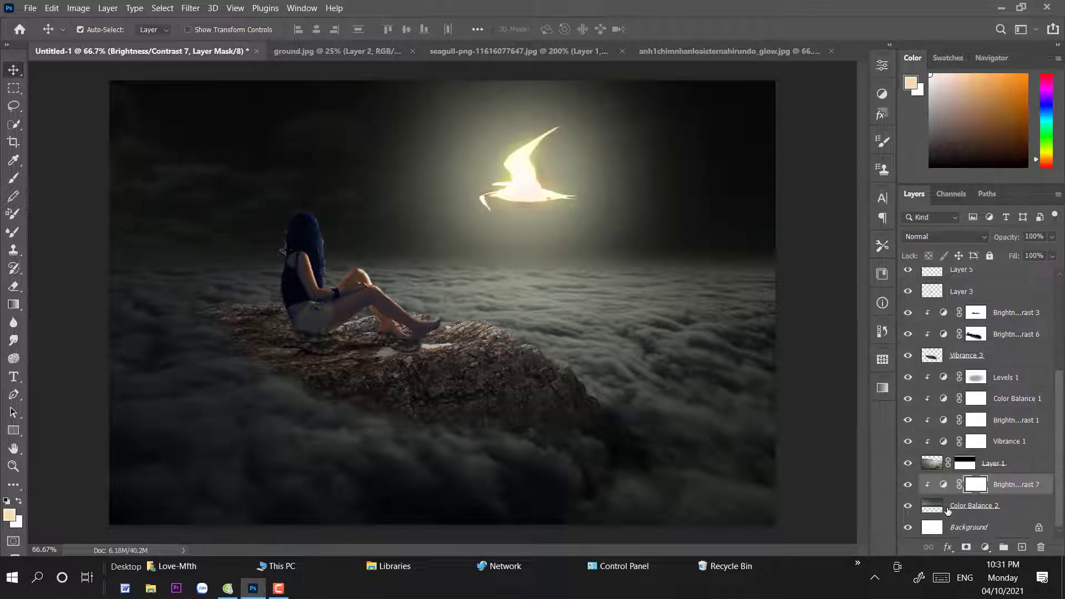
right_click(947, 510)
left_click(990, 507)
key("ctrl+t")
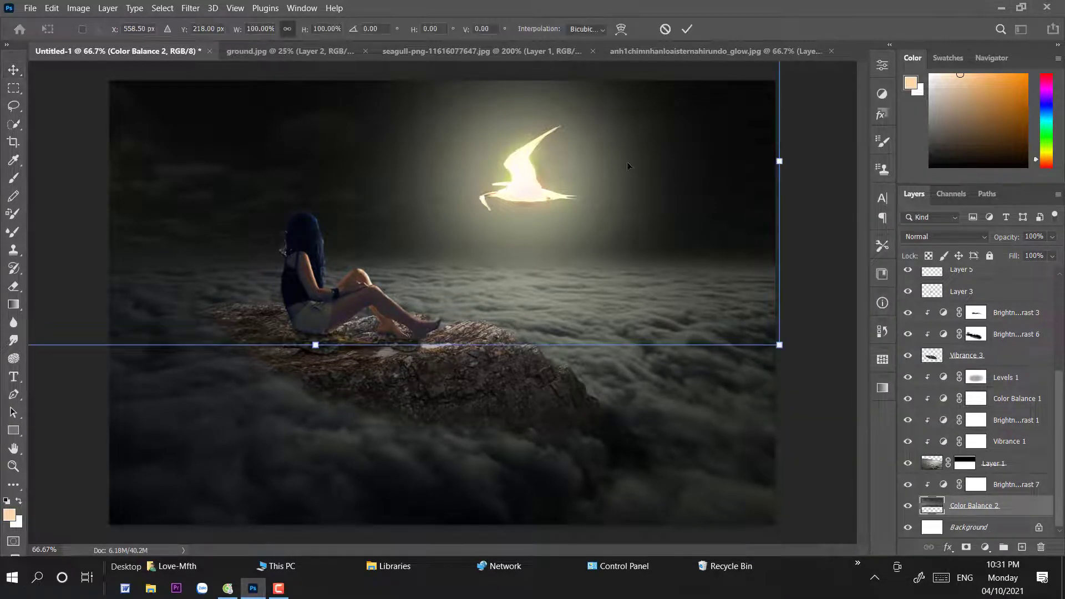
right_click(637, 162)
right_click(372, 218)
left_click(402, 444)
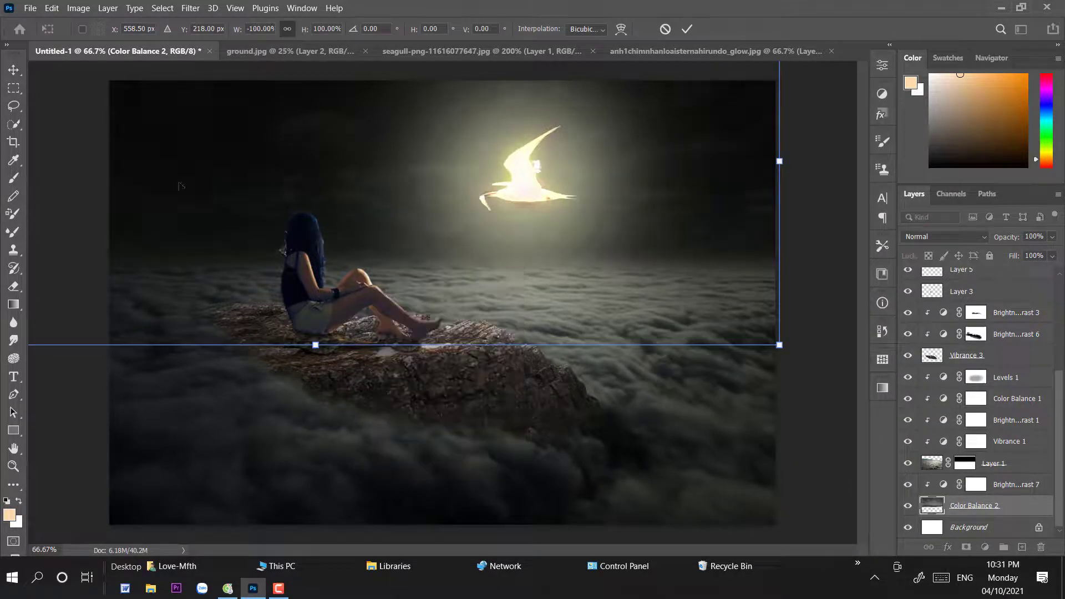
key("Return")
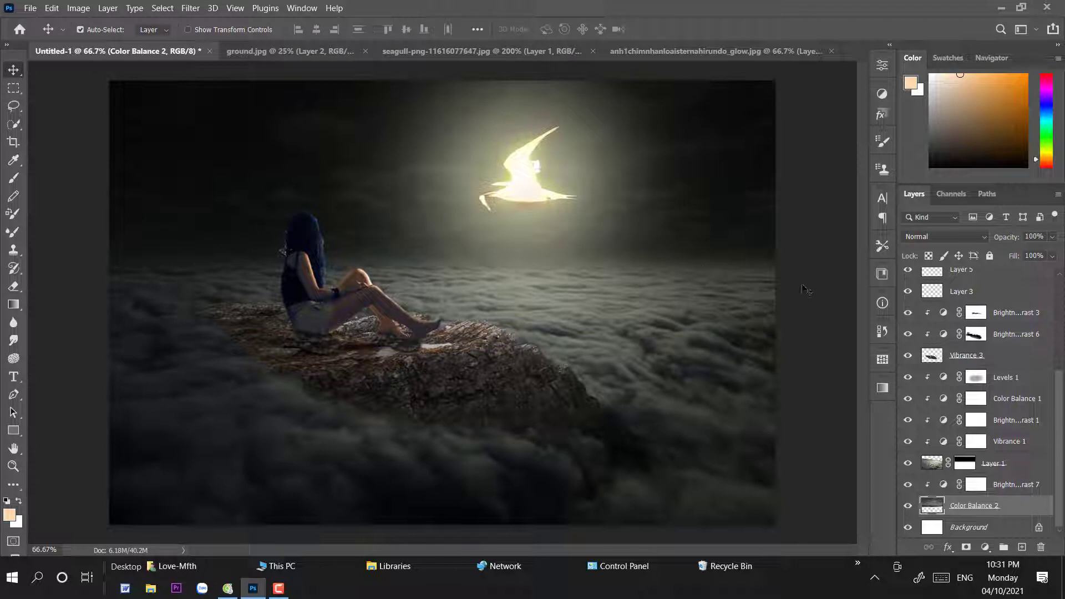
Paint black on the Brightness/Contrast 7 mask across the sky near the horizon with a 259 px soft brush at 9% opacity.
left_click(976, 484)
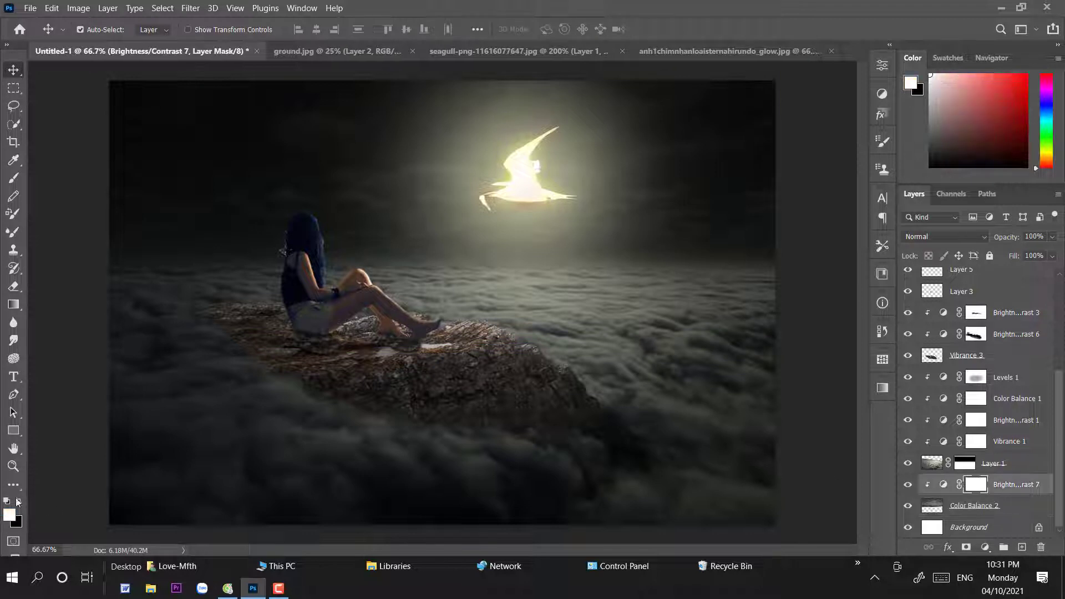
key("d")
key("b")
right_click(601, 265)
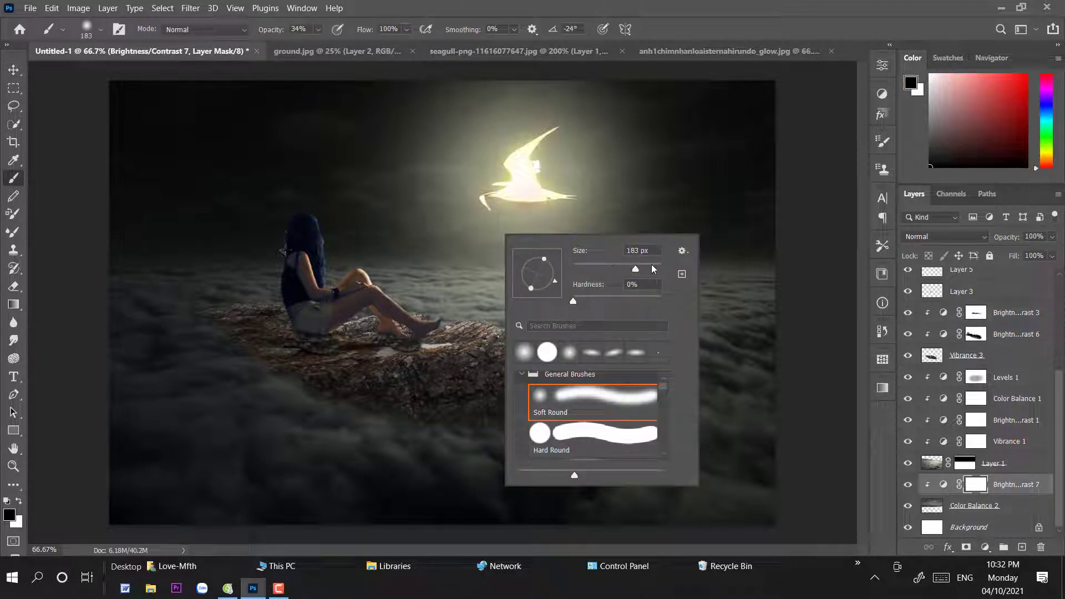
key("Escape")
key("0")
key("9")
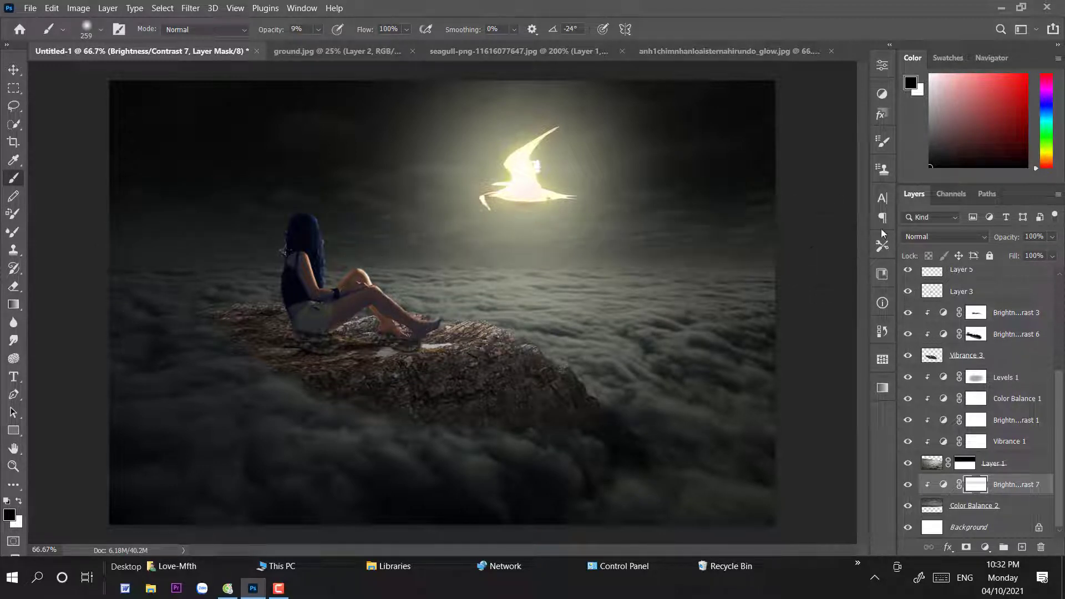
mouse_move(801, 233)
left_mouse_down()
mouse_move(489, 229)
mouse_move(547, 198)
mouse_move(518, 166)
mouse_move(600, 233)
left_mouse_up()
Move the flipped sky layer slightly upward behind the glowing bird.
key("v")
left_click(709, 224)
key("ctrl+t")
left_click_drag(708, 224, 710, 205)
key("Return")
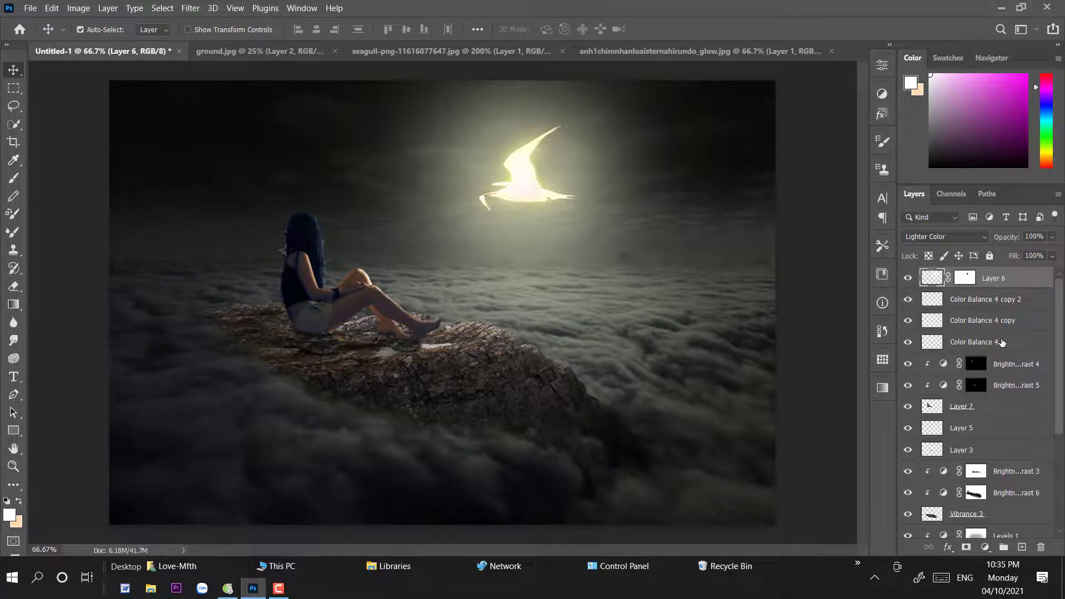
Duplicate the four glowing bird layers from Layer 6 to Color Balance 4, scale the copies to about 16.5%, and place them beyond the large bird's tail.
left_click(1001, 342, "shift")
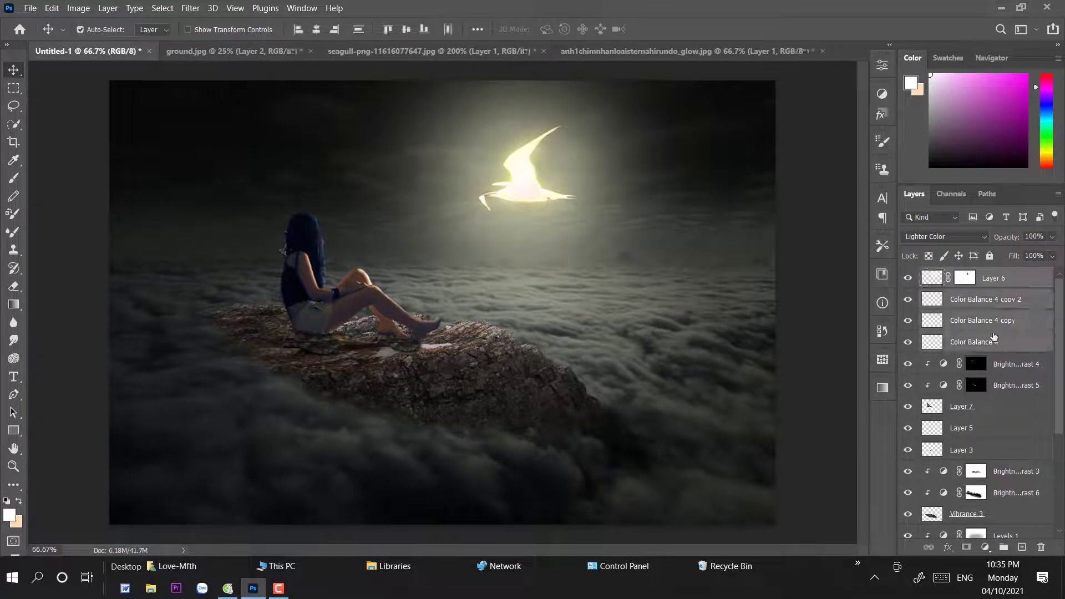
key("ctrl+j")
key("ctrl+t")
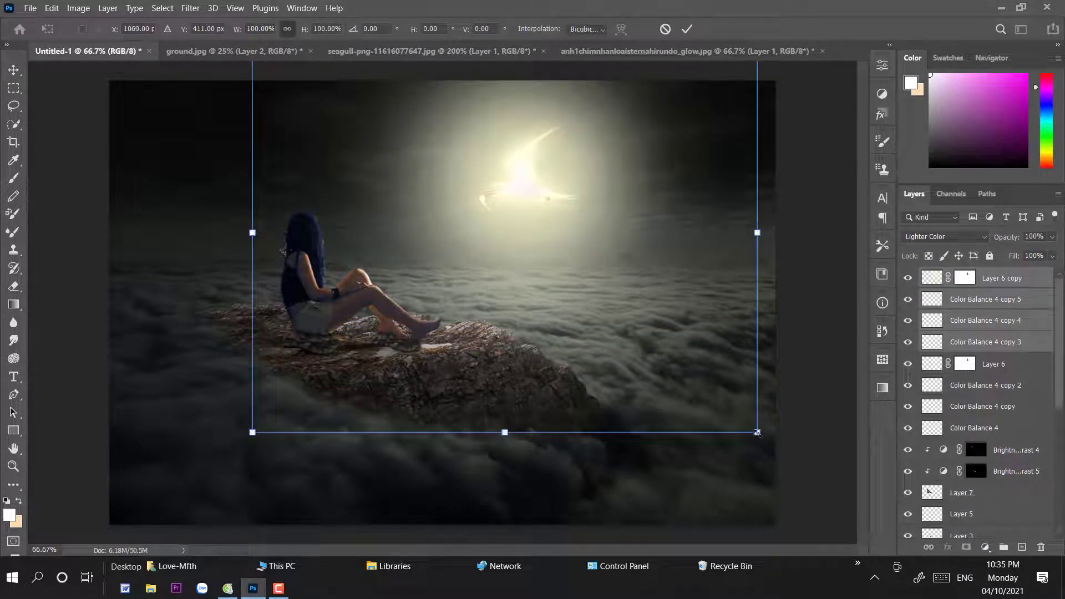
left_click_drag(757, 432, 674, 215)
left_click_drag(703, 161, 664, 204)
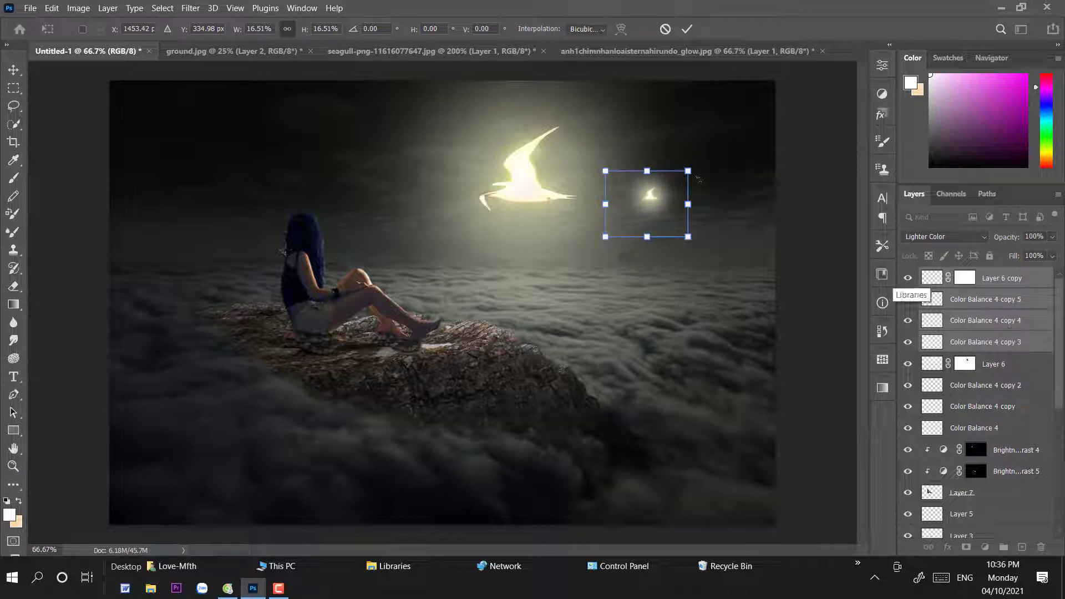
left_click(13, 70)
Set the opacity of Layer 6 copy on the small bird to 60%.
left_click(1002, 277)
left_click(1052, 237)
left_click_drag(1054, 251, 1029, 251)
left_click(1001, 342)
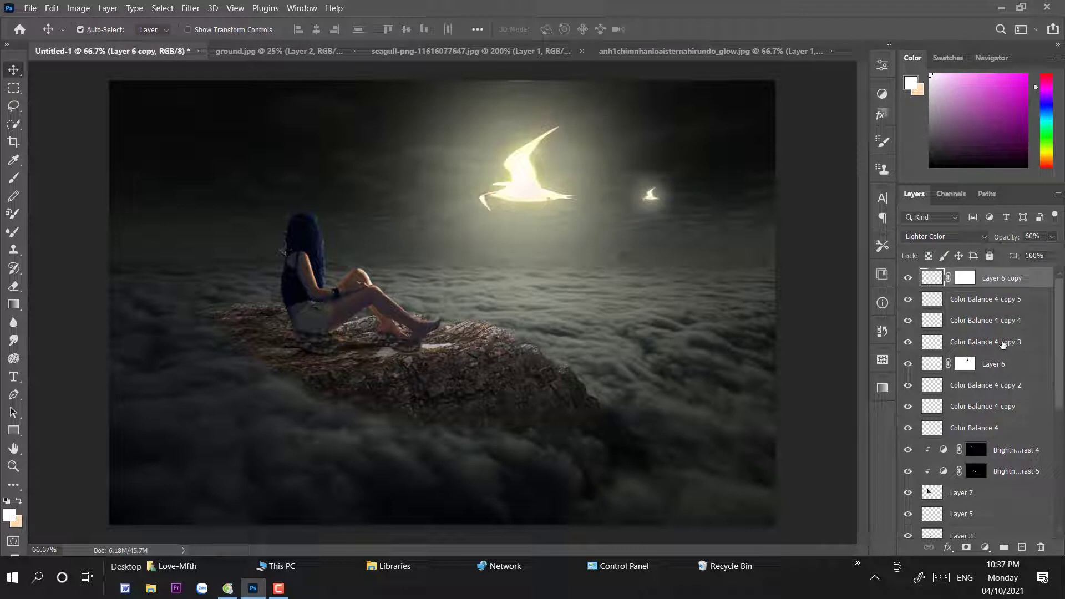
Move the four small bird layers together to just above the cloud horizon, closer to the large bird.
left_click(1003, 343, "shift")
key("ctrl+t")
left_click_drag(655, 215, 638, 253)
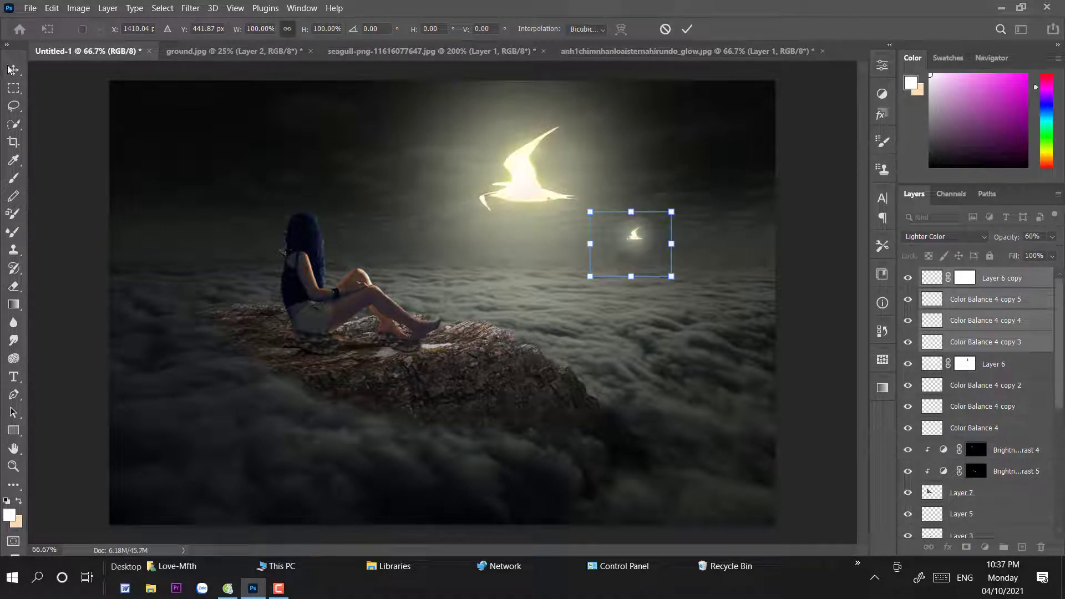
key("Return")
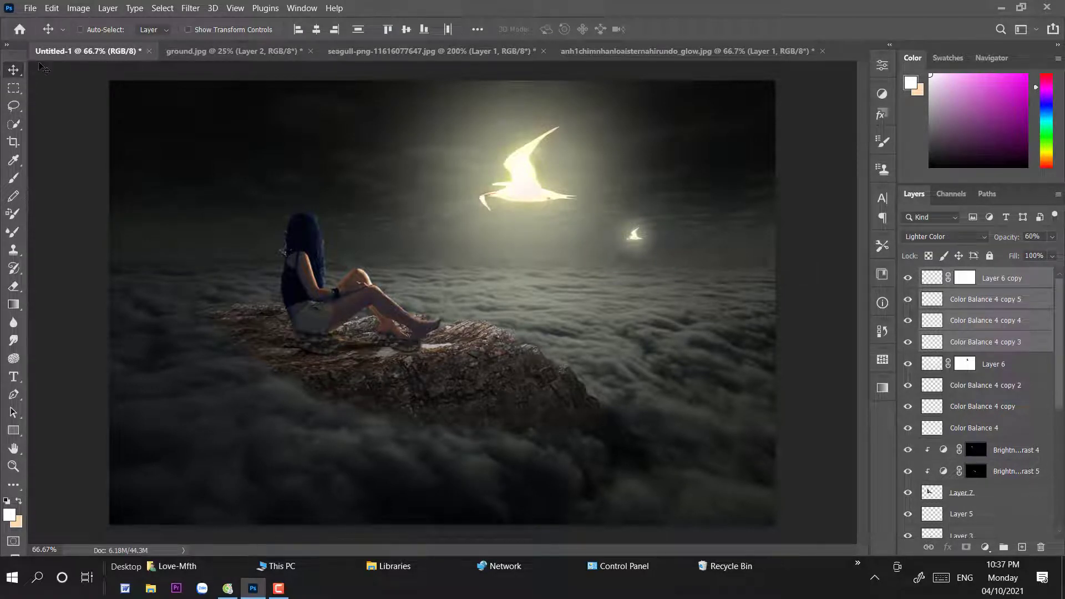
Merge all visible layers of the composite into the Background layer.
key("ctrl+minus")
key("ctrl+plus")
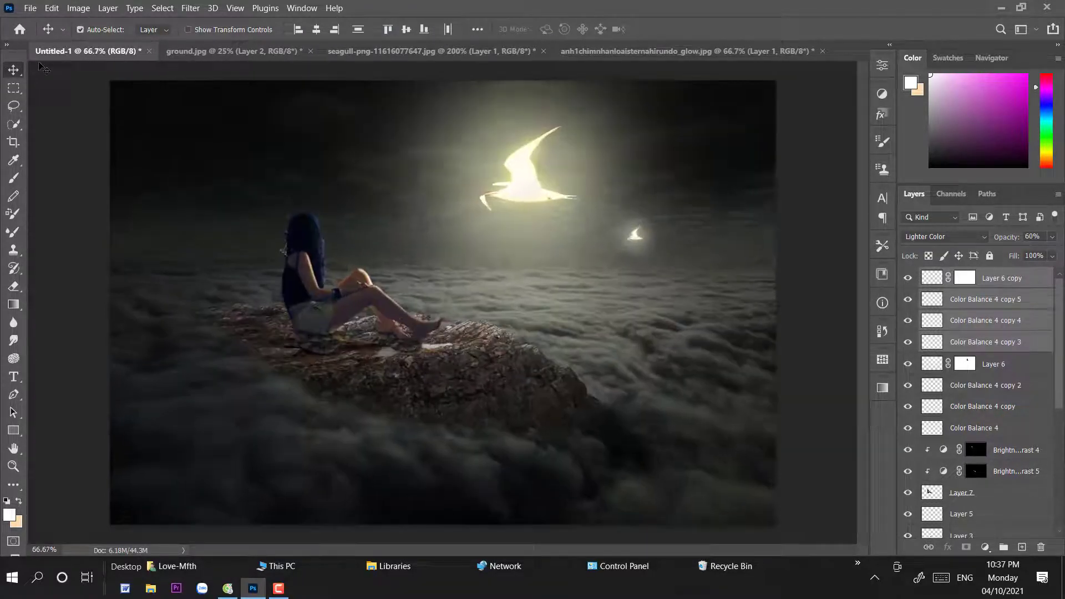
key("ctrl+shift+e")
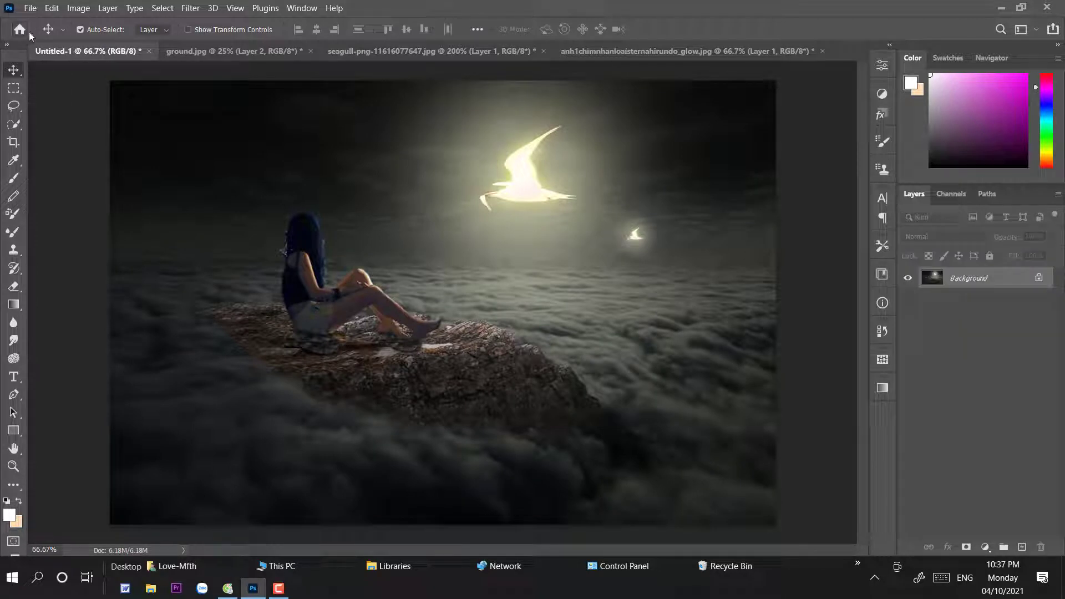
Add a clipped Color Balance adjustment above the Background, shifting the midtones toward red and yellow for a warm tone.
left_click(985, 547)
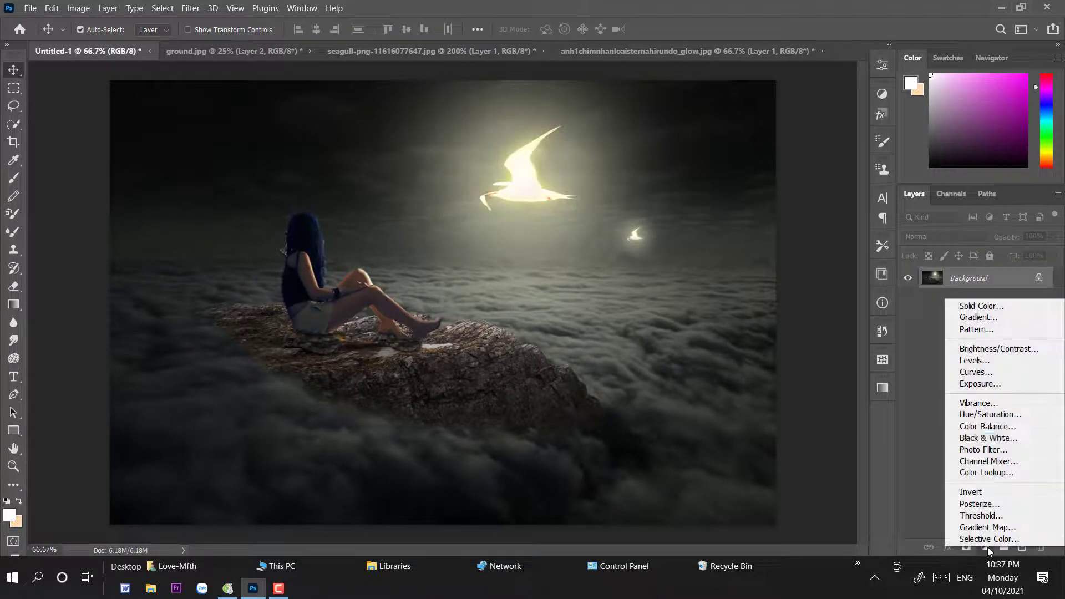
left_click(992, 426)
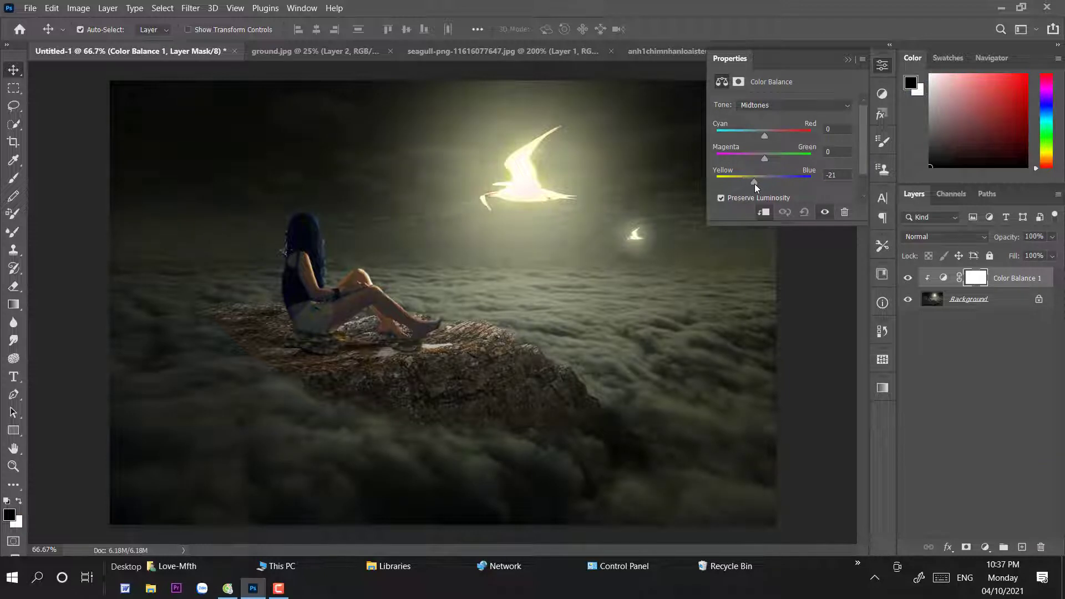
left_click_drag(754, 184, 753, 184)
left_click_drag(762, 135, 771, 138)
left_click_drag(758, 181, 760, 179)
left_click_drag(769, 134, 770, 136)
left_click_drag(759, 184, 757, 185)
left_click(882, 65)
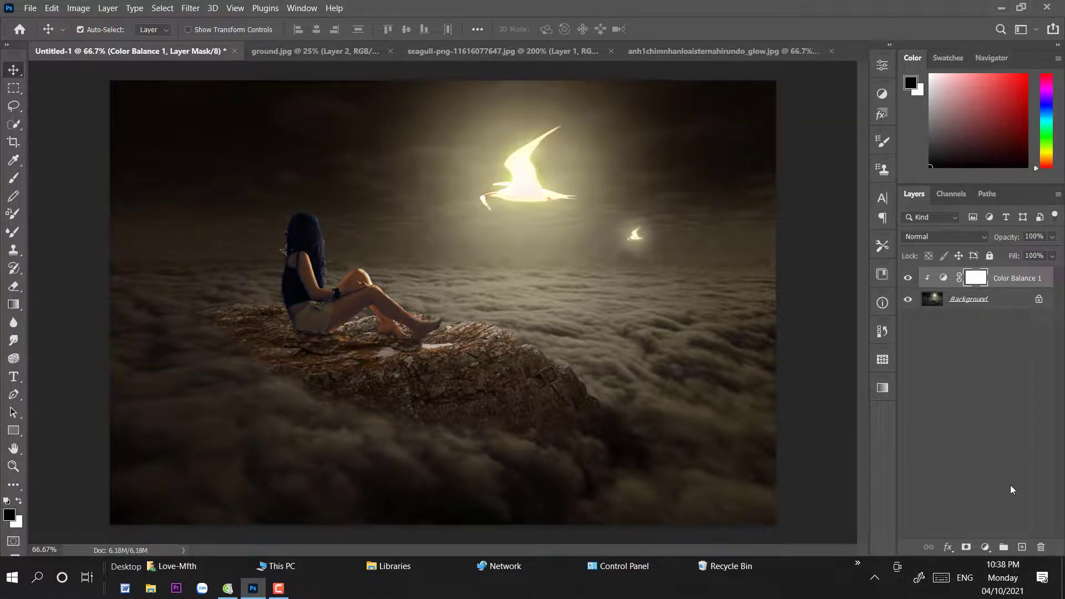